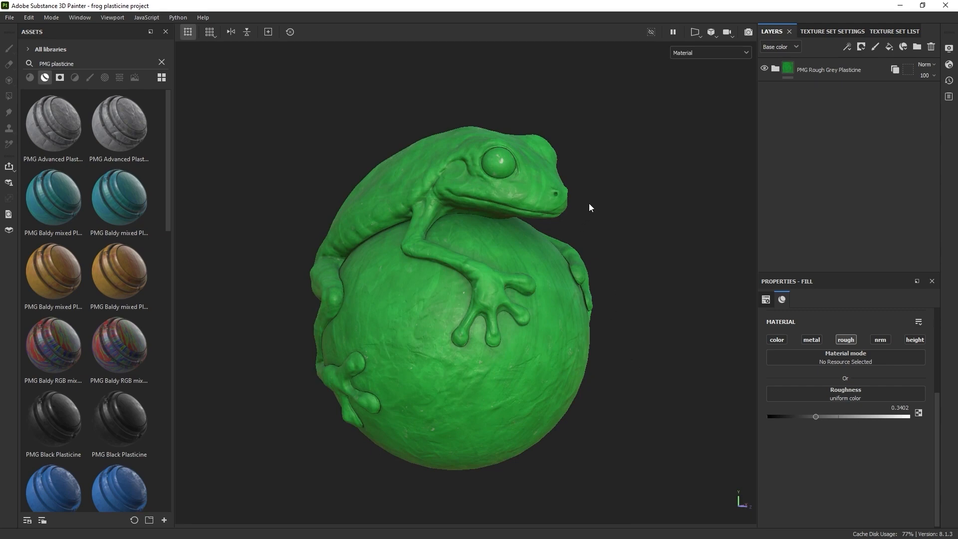
pyautogui.keyDown('alt'); pyautogui.moveTo(589, 203); pyautogui.dragTo(606, 199); pyautogui.keyUp('alt')
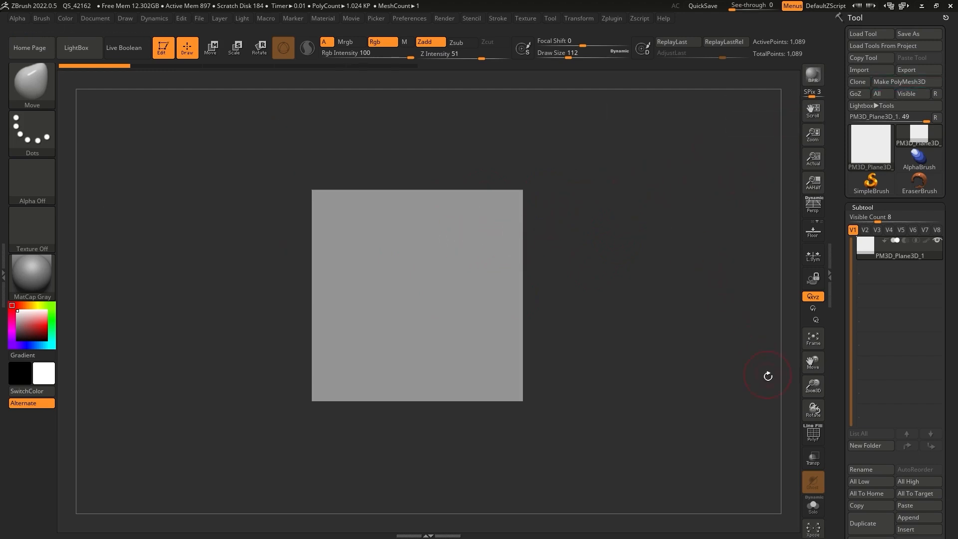
# - Turn on the polyframe display and duplicate the plane subtool
pyautogui.click(813, 432)
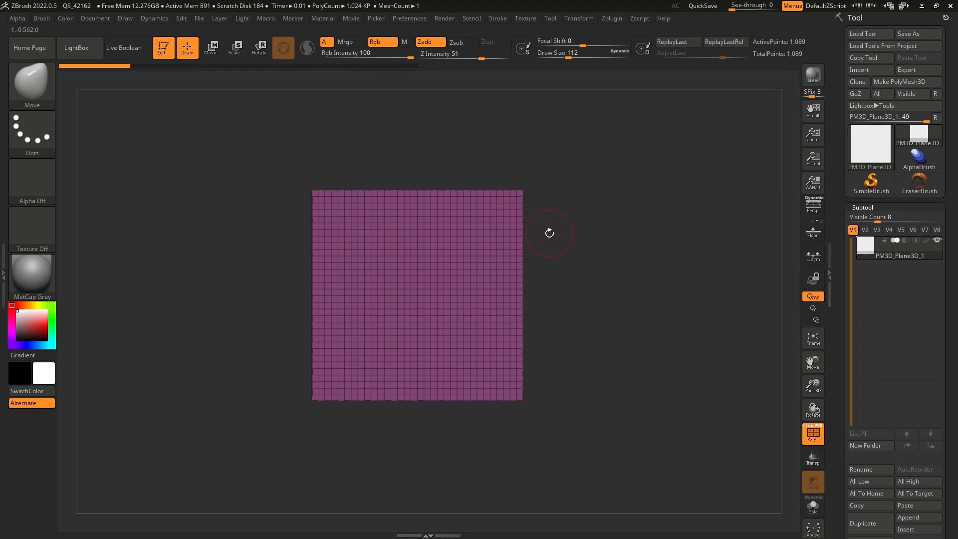
pyautogui.scroll(-3, 878, 349)
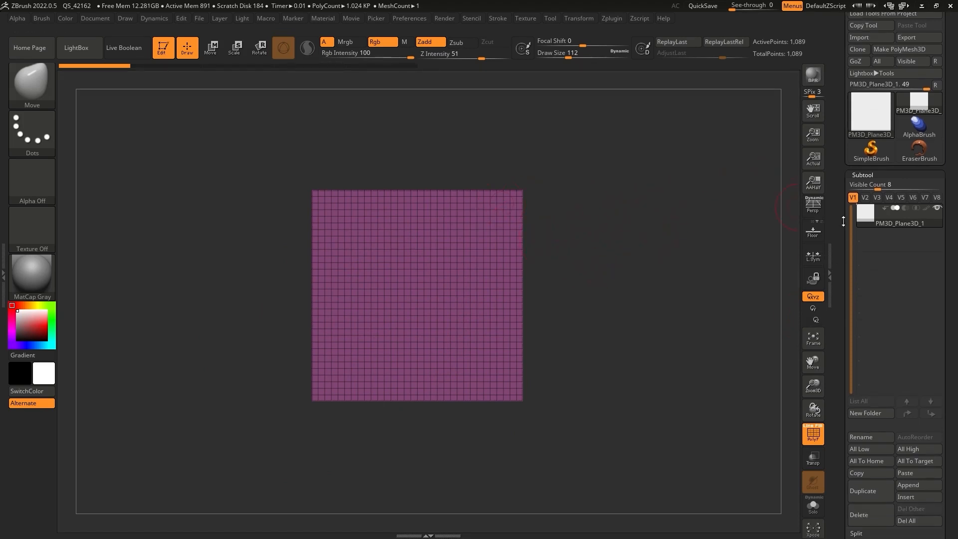
pyautogui.click(865, 414)
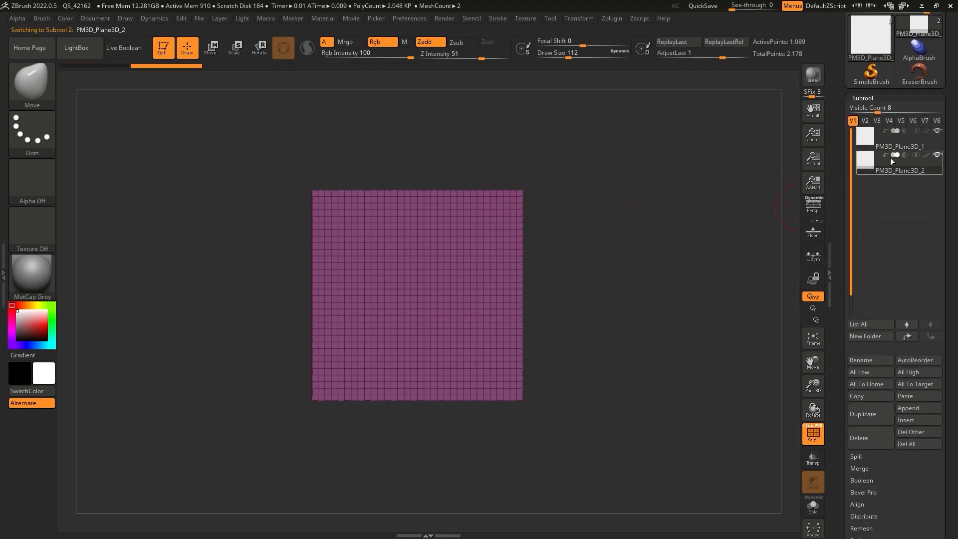
pyautogui.moveTo(905, 169)
# - Scale the duplicated plane uniformly to about twice its size and isolate the active subtool with Solo mode
pyautogui.click(259, 48)
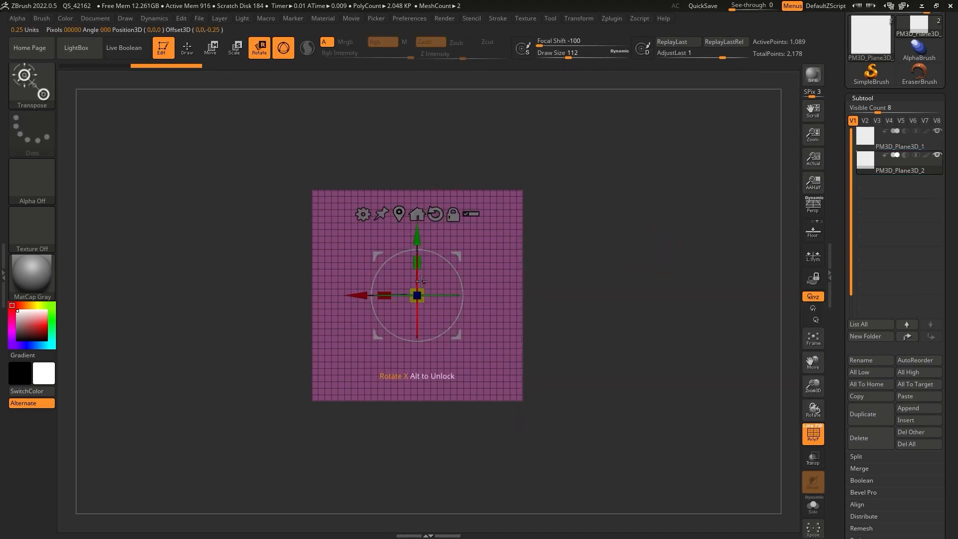
pyautogui.moveTo(423, 288); pyautogui.dragTo(519, 260)
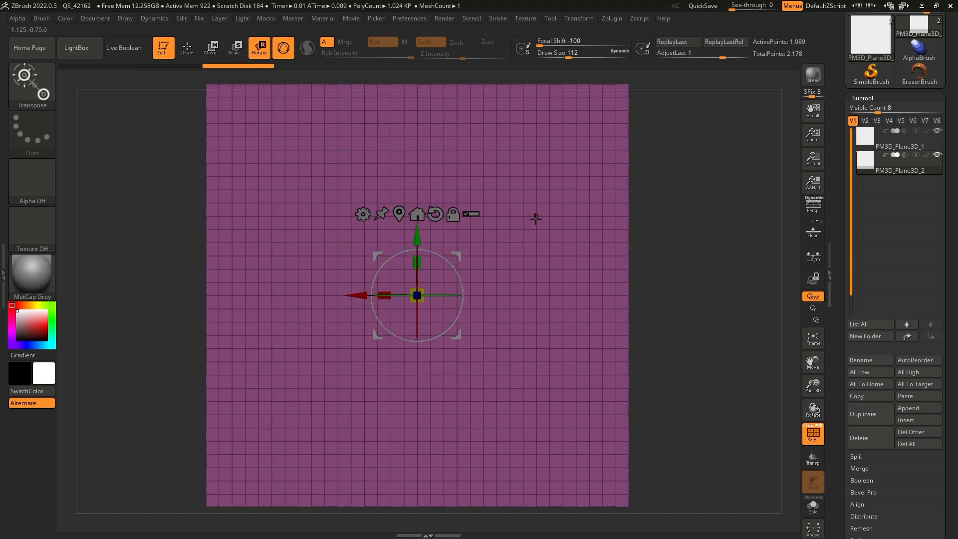
pyautogui.click(813, 505)
# - Compare the original and enlarged planes by activating each in turn, ending on the enlarged one in Draw mode
pyautogui.click(893, 138)
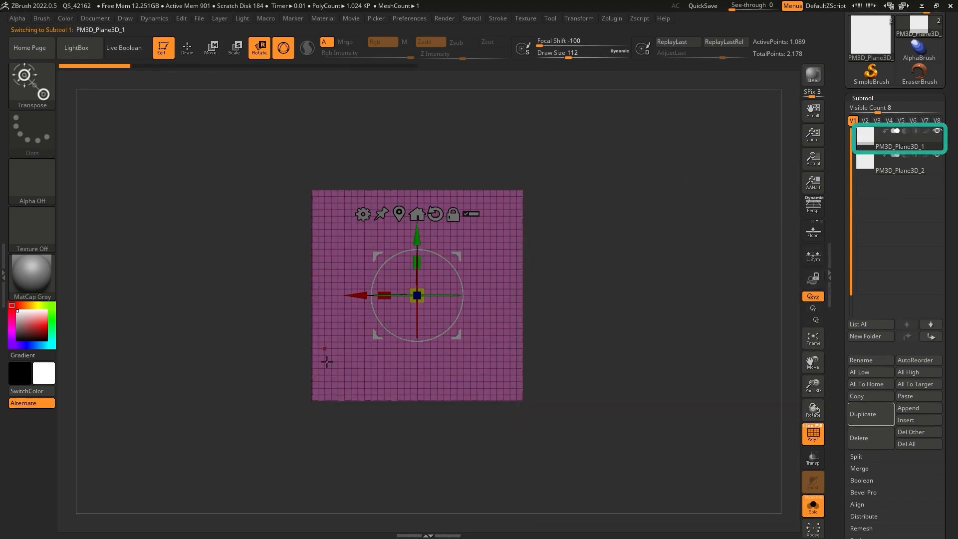
pyautogui.click(893, 163)
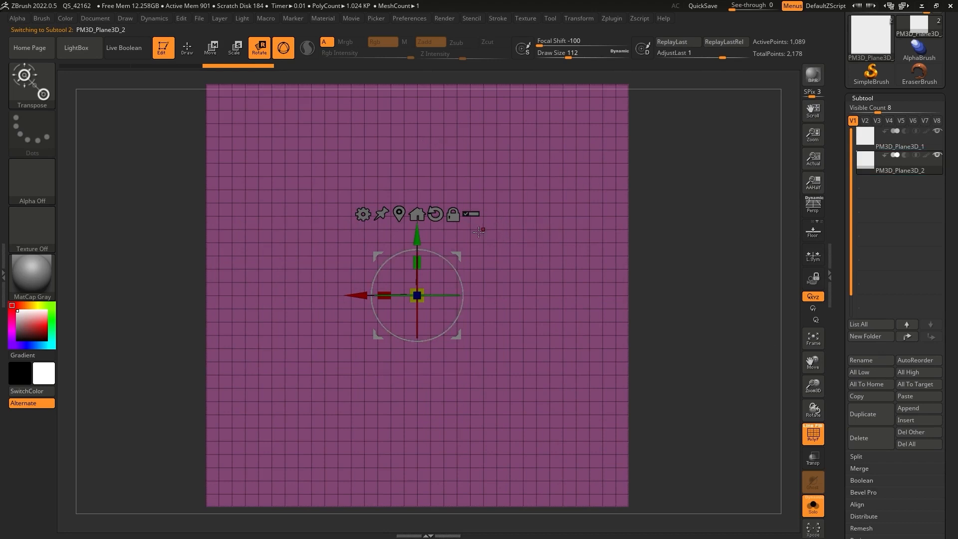
pyautogui.press('q')
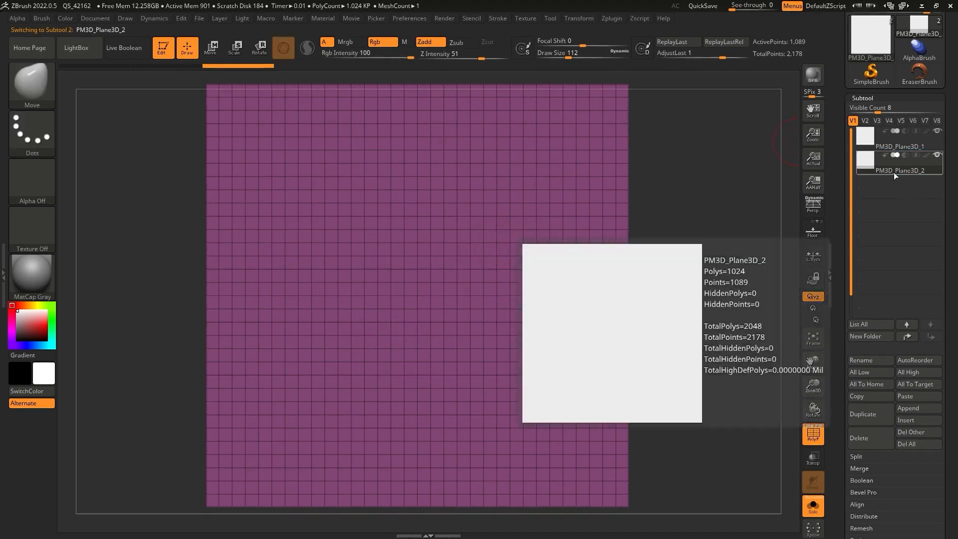
# - Duplicate the enlarged plane subtool and rename the copy DETAILS
pyautogui.click(873, 413)
pyautogui.click(898, 169)
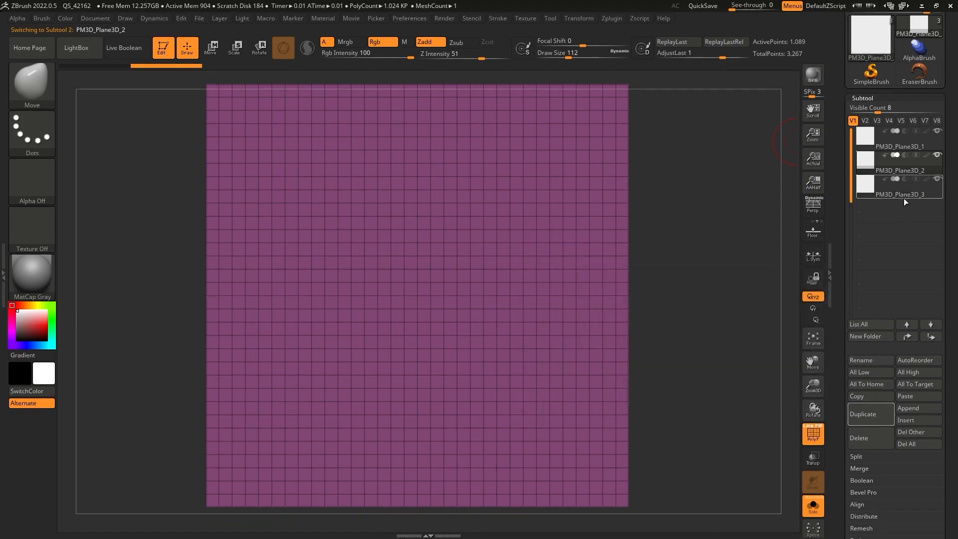
pyautogui.click(899, 193)
pyautogui.click(872, 359)
pyautogui.write('DETAILS')
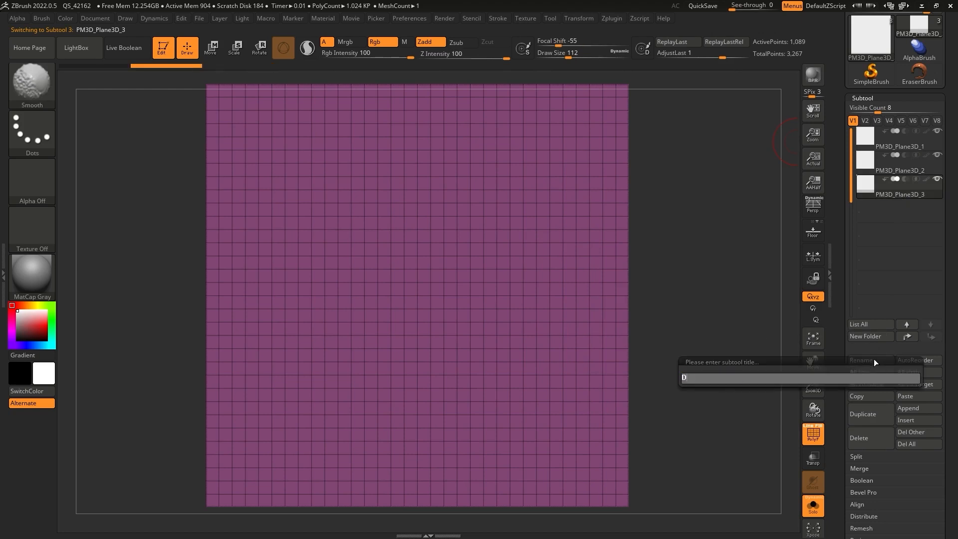
pyautogui.press('Return')
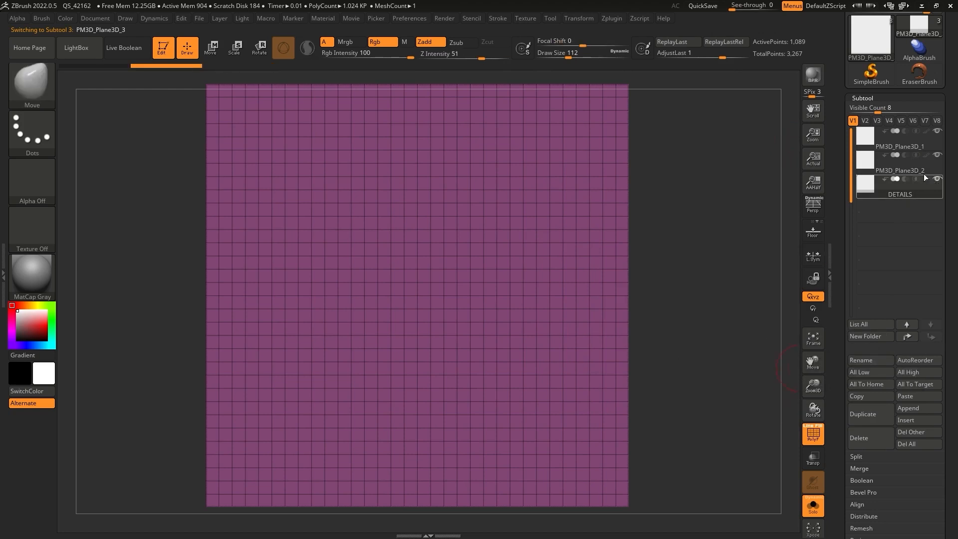
# - Rename the first enlarged plane, the second subtool in the list, DEFORMATION
pyautogui.click(899, 167)
pyautogui.click(872, 359)
pyautogui.write('DEFORMATION')
pyautogui.press('Return')
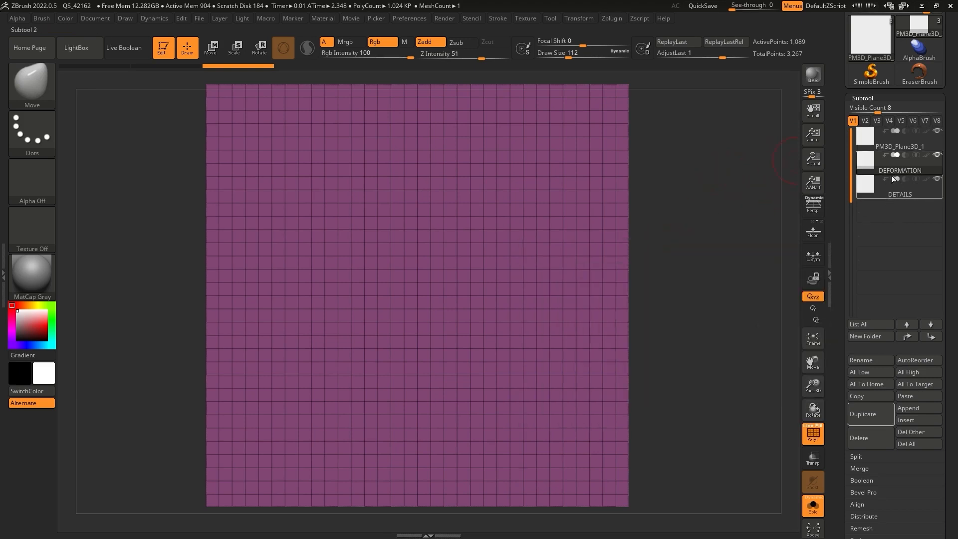
# - Rename the original small plane subtool TILE
pyautogui.click(910, 147)
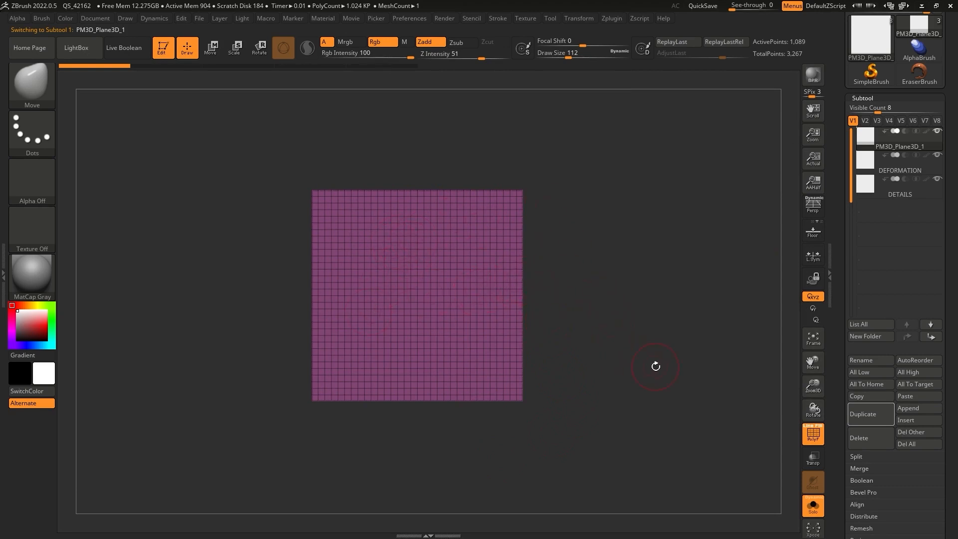
pyautogui.click(870, 360)
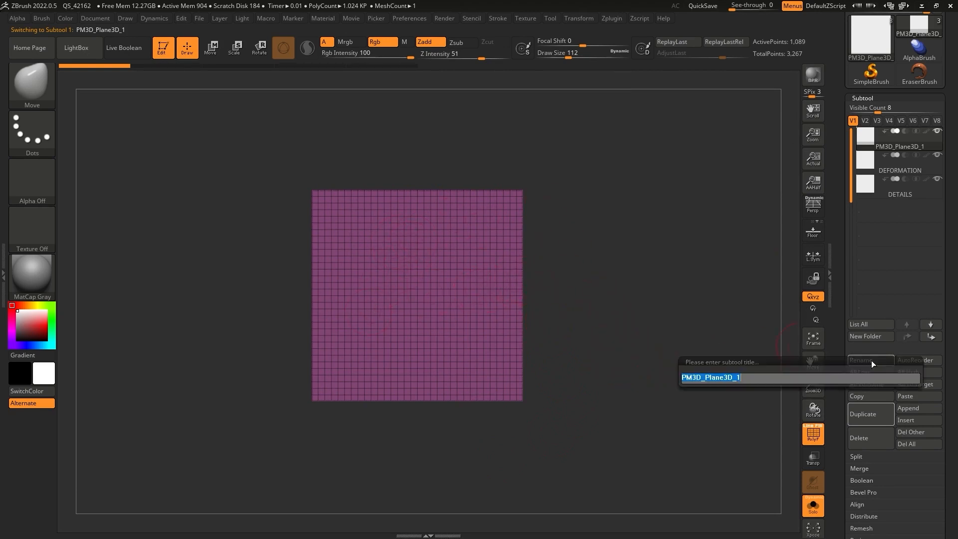
pyautogui.write('TILE')
pyautogui.press('Return')
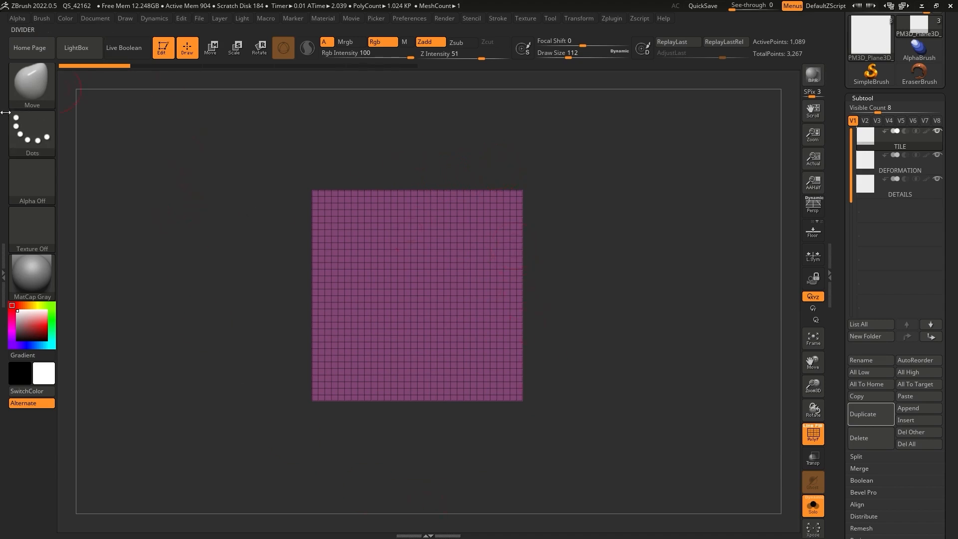
# - Open the side tray and dock the Document palette in it
pyautogui.click(3, 273)
pyautogui.click(112, 18)
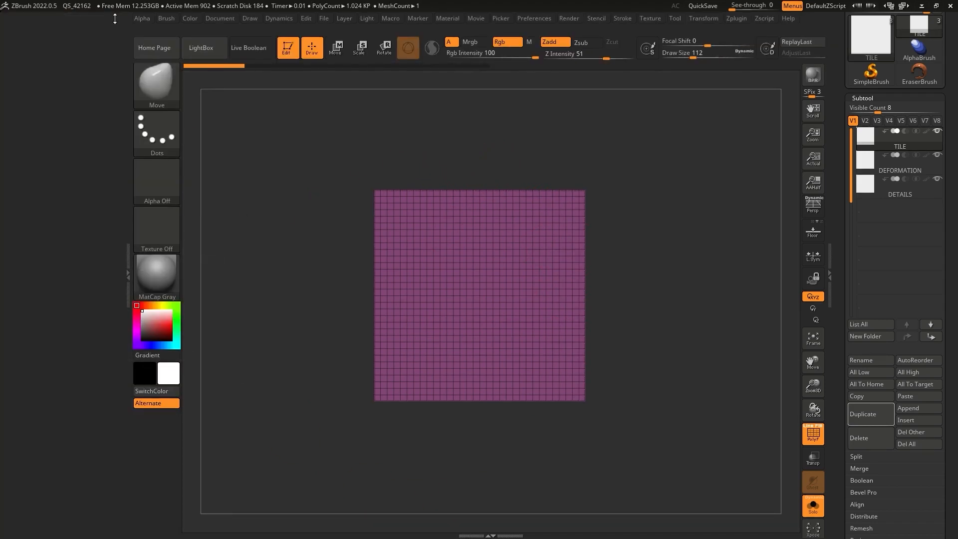
pyautogui.click(218, 19)
pyautogui.click(209, 28)
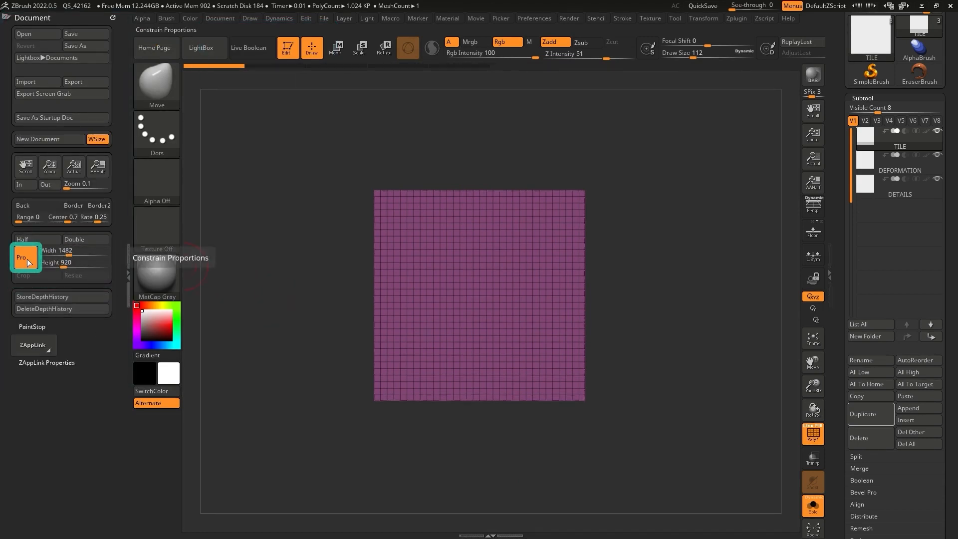
# - Resize the document to 2048 by 2048 with Constrain Proportions turned off
pyautogui.click(26, 257)
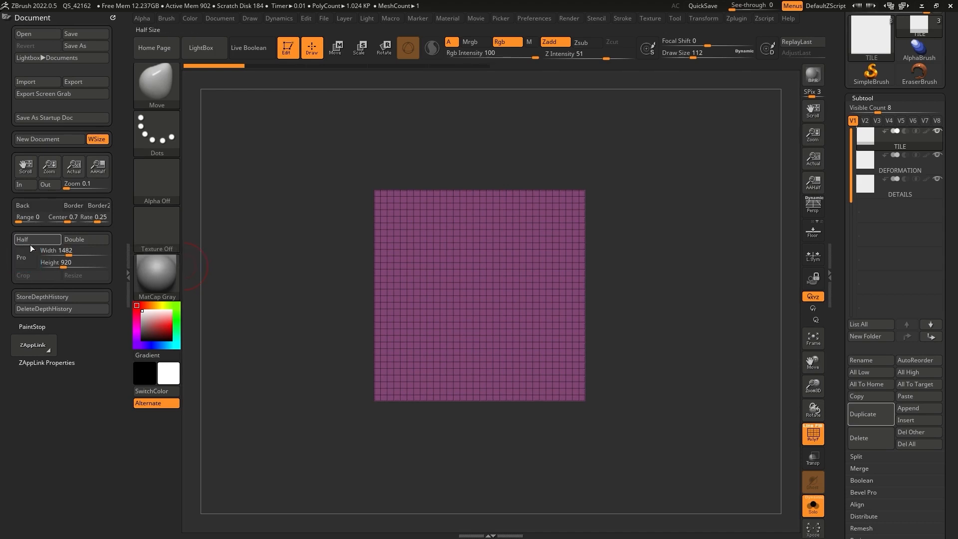
pyautogui.click(69, 251)
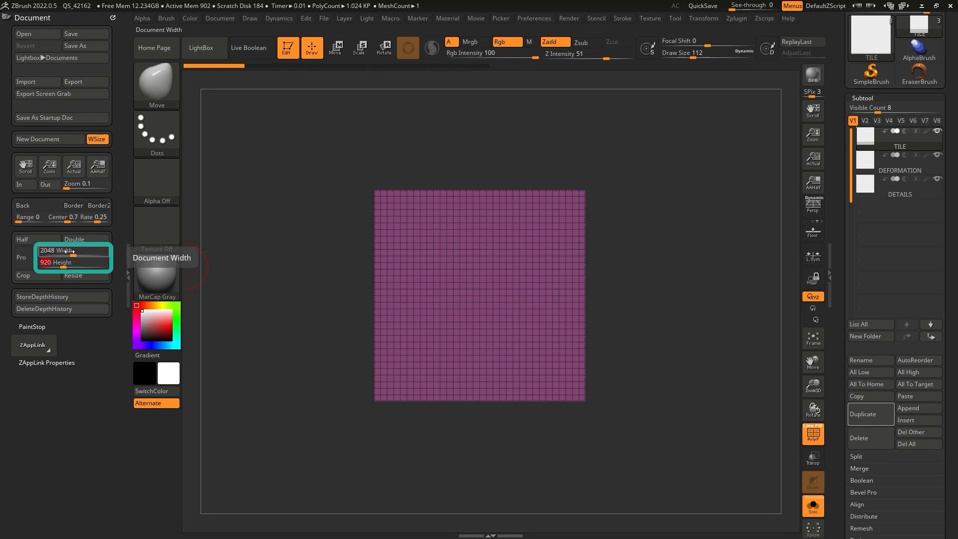
pyautogui.press('Tab')
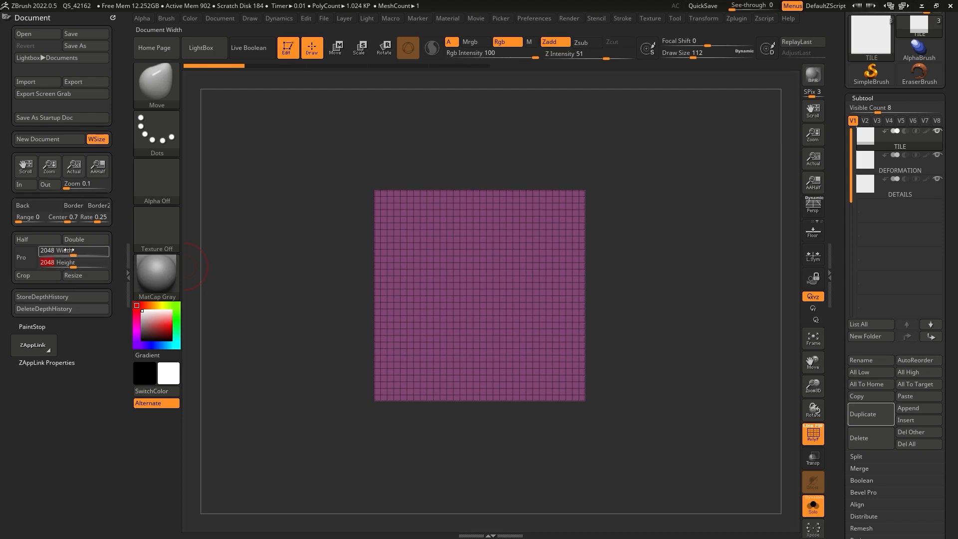
pyautogui.click(88, 275)
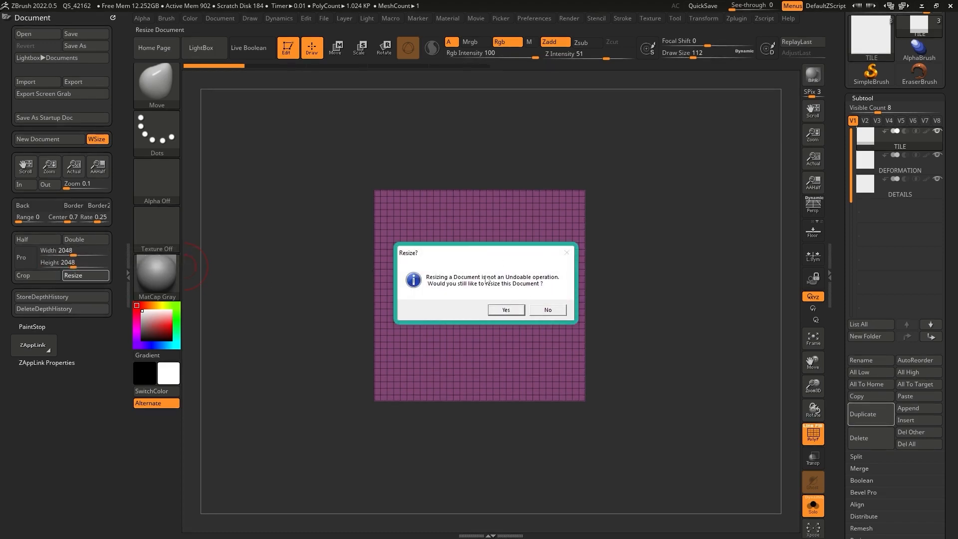
pyautogui.click(507, 310)
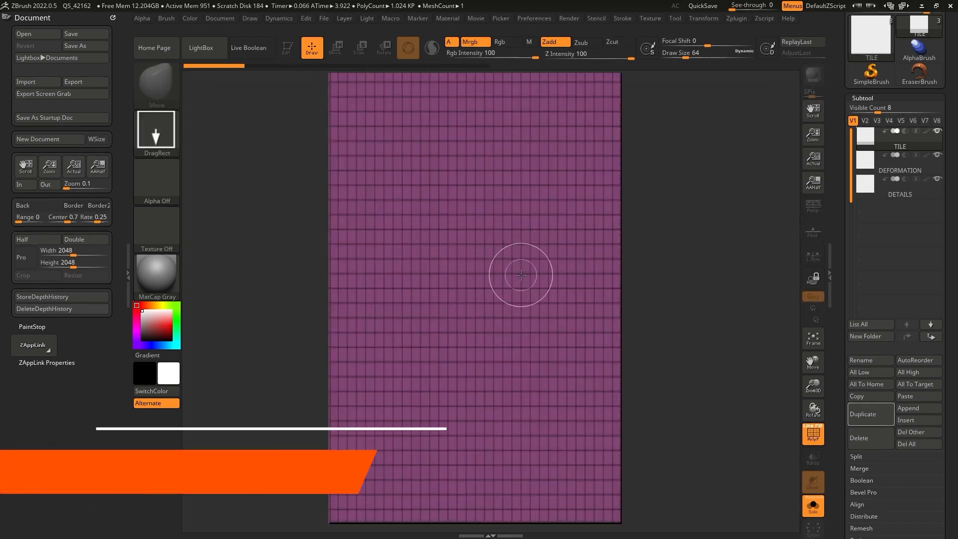
# - Clear the leftover plane image from the canvas
pyautogui.press('ctrl')
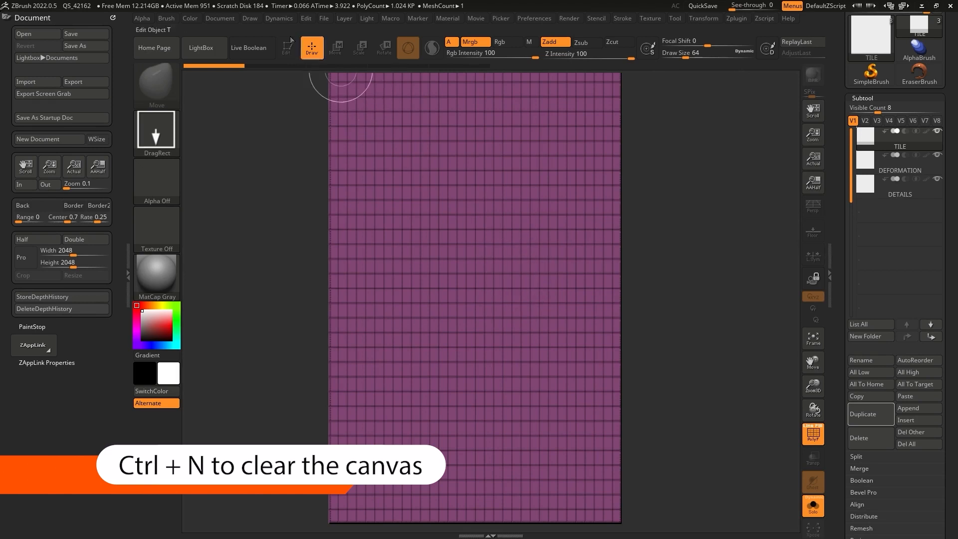
pyautogui.click(190, 18)
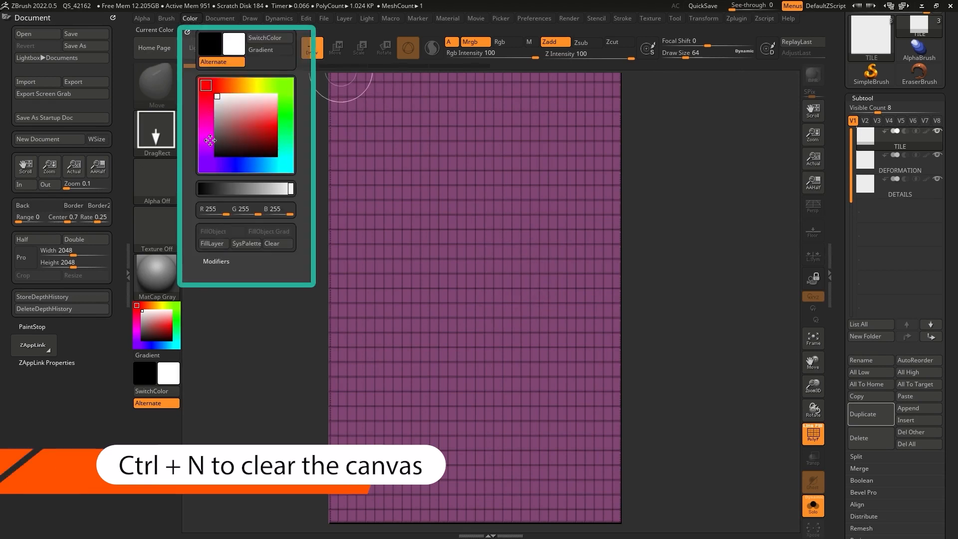
pyautogui.click(282, 244)
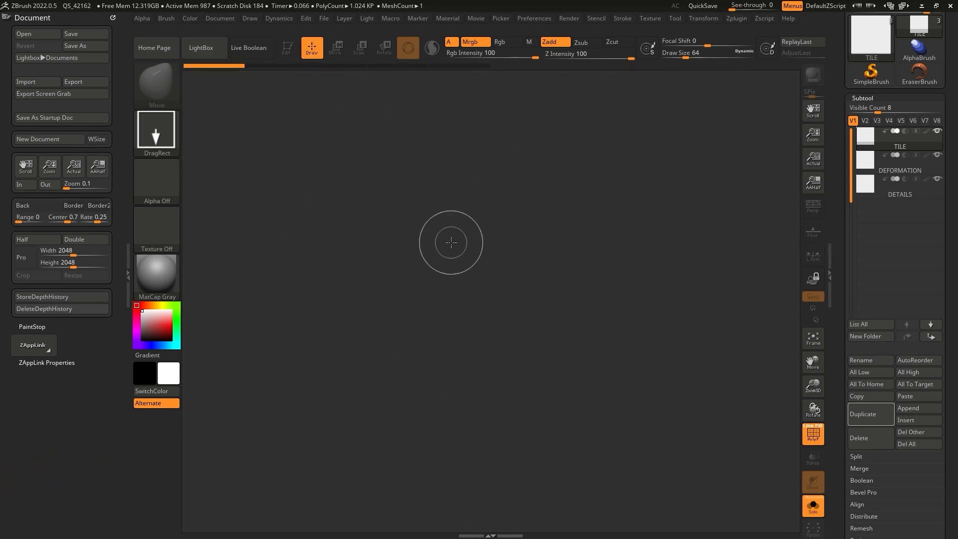
# - Draw the TILE plane on the empty canvas and enter Edit mode with the plane squared to the front view
pyautogui.moveTo(492, 261); pyautogui.dragTo(493, 436)
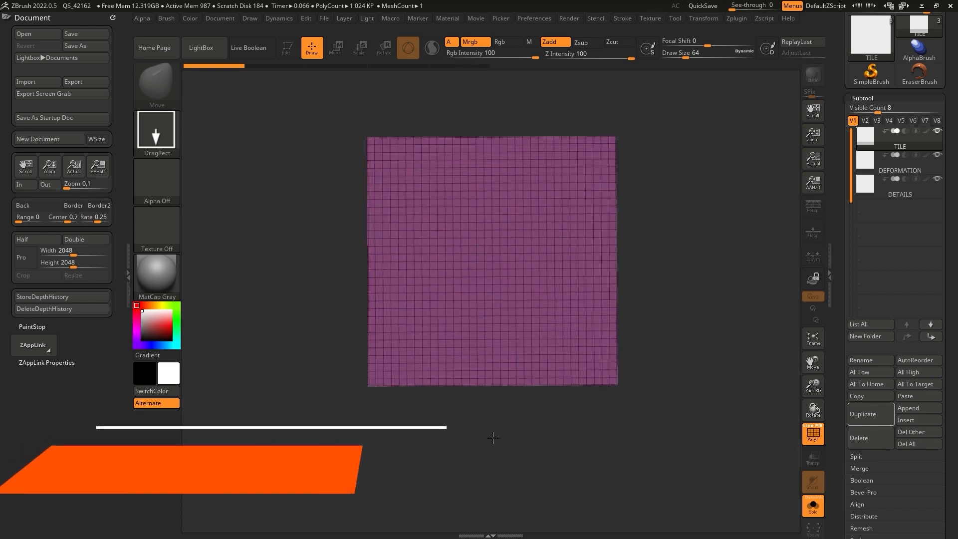
pyautogui.press('t')
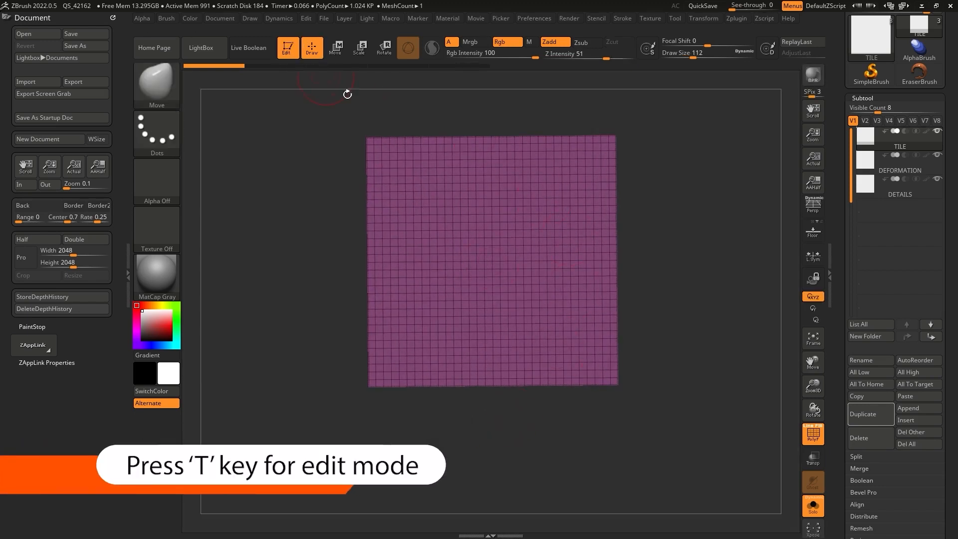
pyautogui.keyDown('alt'); pyautogui.moveTo(663, 157); pyautogui.dragTo(656, 196); pyautogui.keyUp('alt')
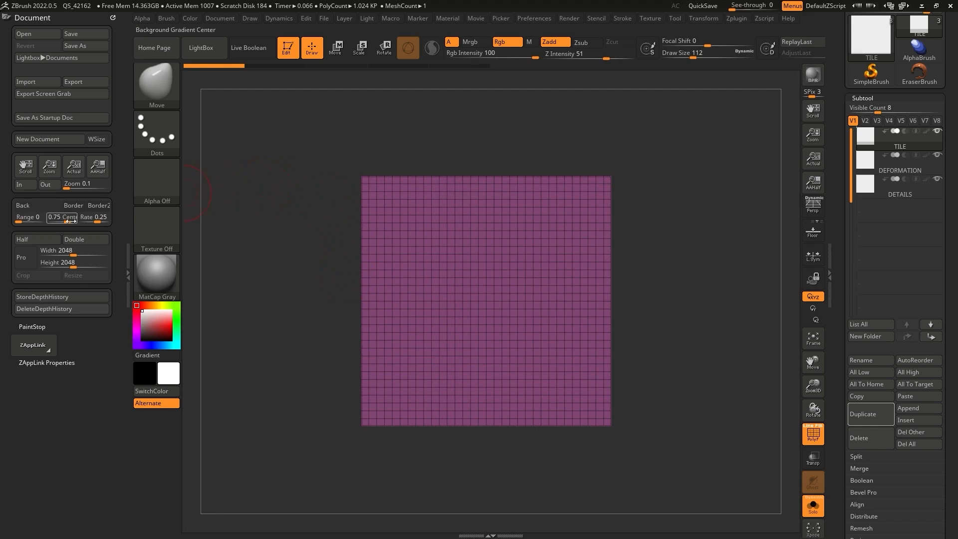
# - Set the document background colour to black by sampling the black colour swatch
pyautogui.click(34, 205)
pyautogui.moveTo(34, 205); pyautogui.dragTo(145, 375)
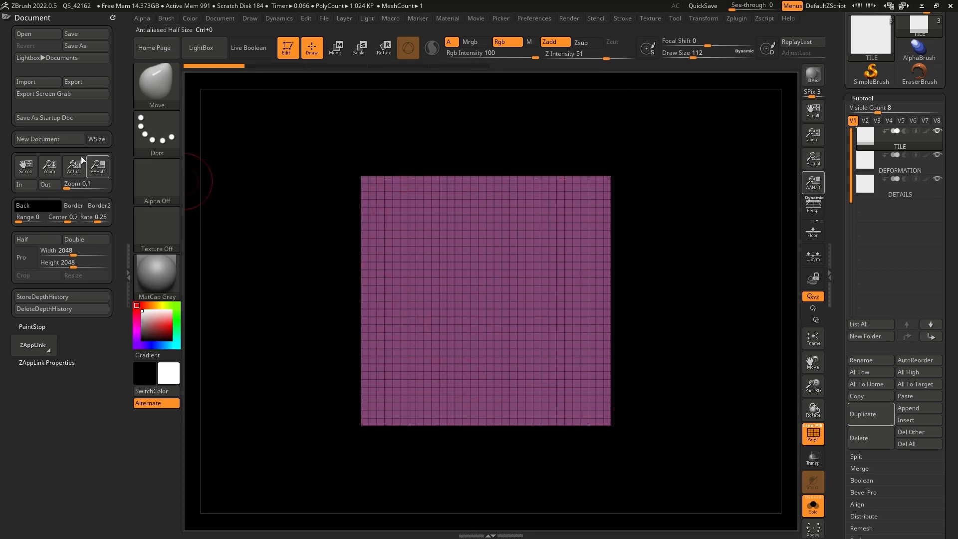
# - Examine the whole square canvas at a reduced document zoom and check the plane from an angle and straight on
pyautogui.moveTo(49, 168); pyautogui.dragTo(247, 202)
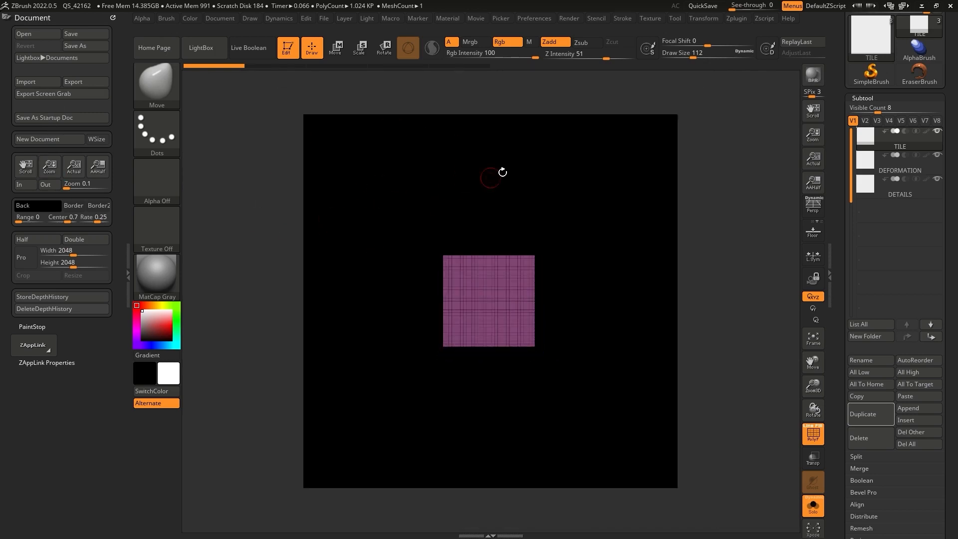
pyautogui.click(98, 170)
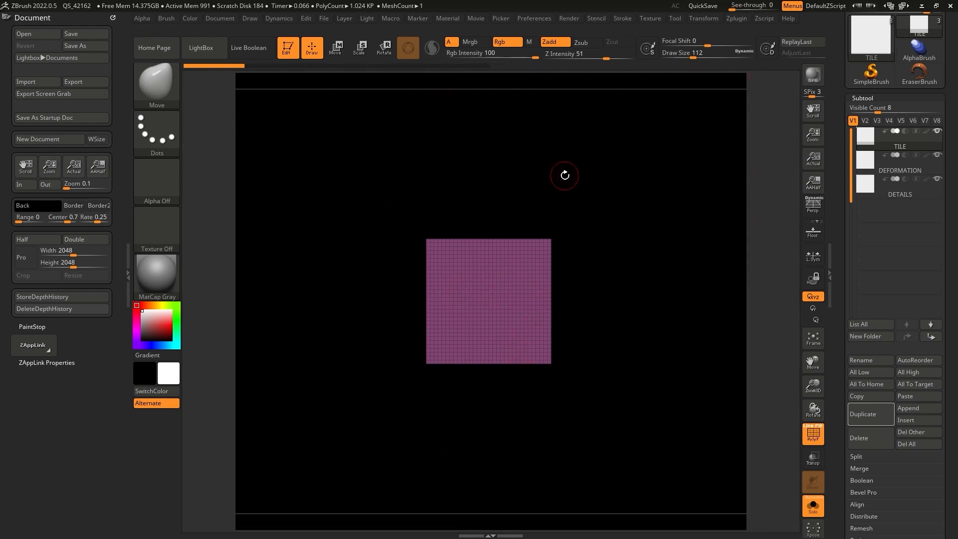
pyautogui.moveTo(63, 169); pyautogui.dragTo(53, 151)
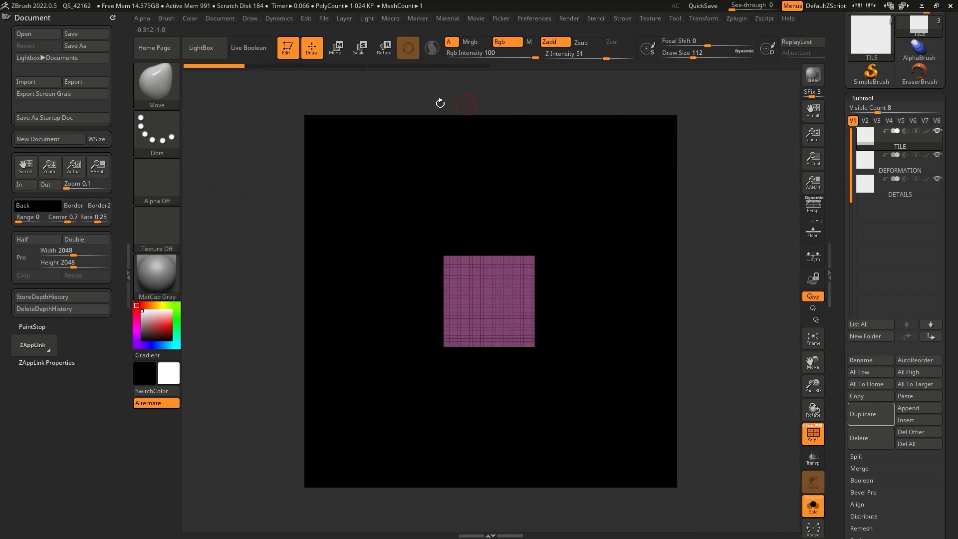
pyautogui.moveTo(556, 220)
pyautogui.mouseDown()
pyautogui.moveTo(558, 205)
pyautogui.moveTo(538, 221)
pyautogui.mouseUp()
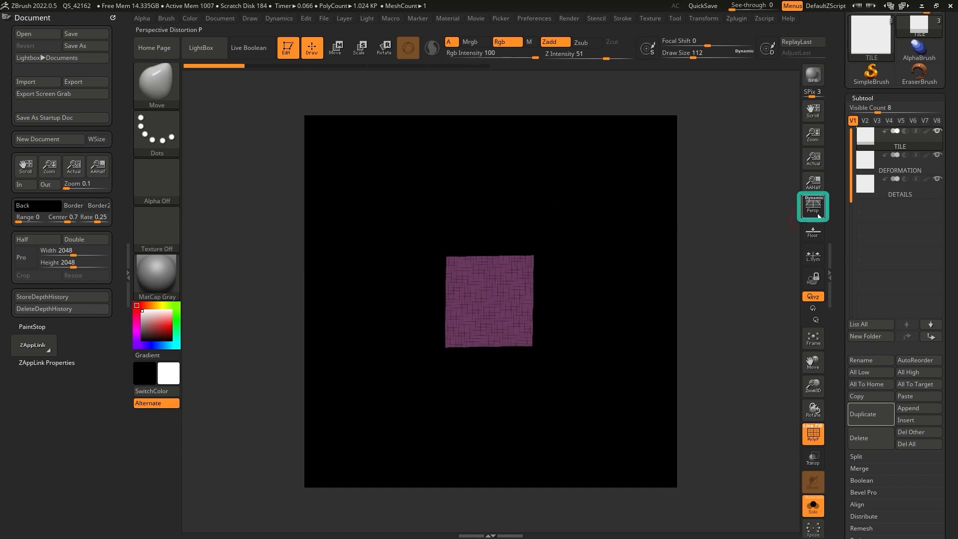
pyautogui.moveTo(562, 209); pyautogui.dragTo(526, 250)
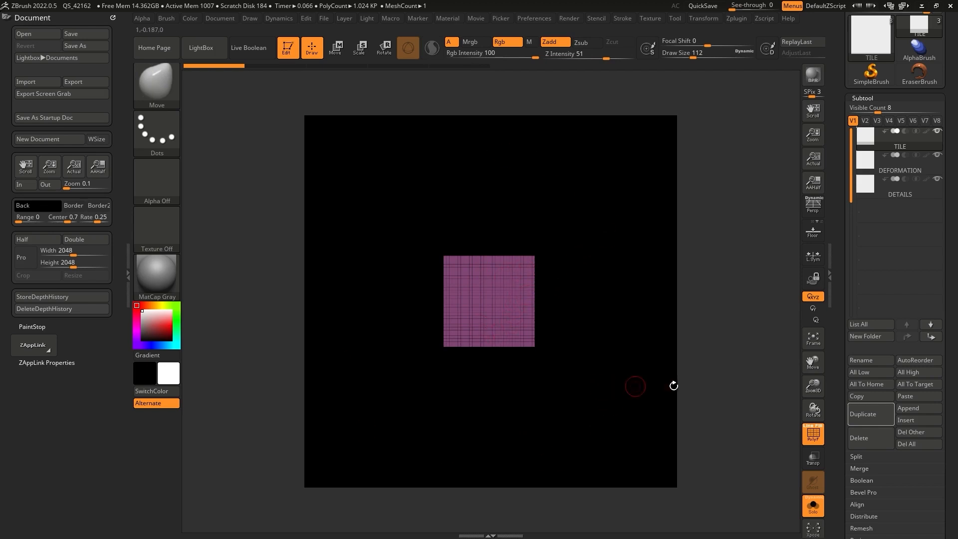
# - Show all planes together, isolate the TILE plane again, and frame it so it fills the square canvas
pyautogui.moveTo(920, 147)
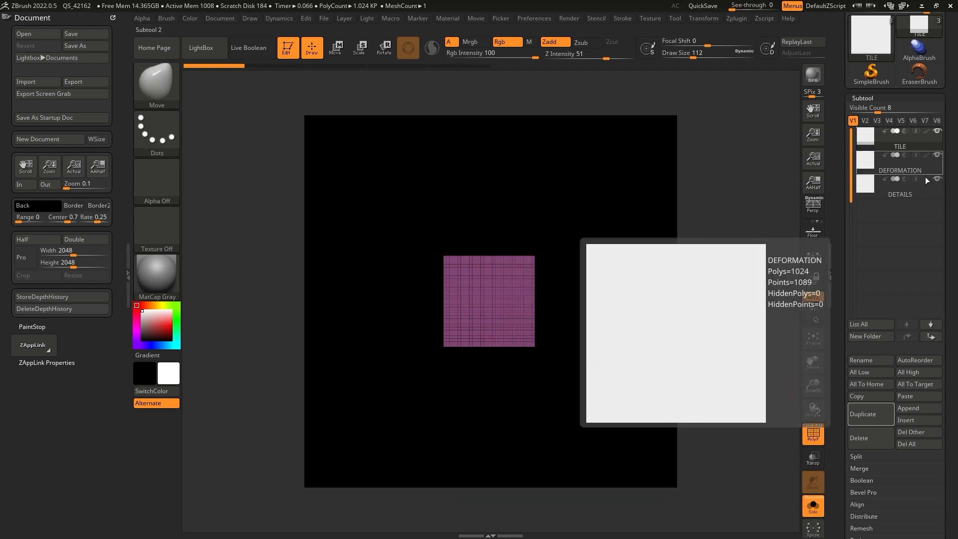
pyautogui.click(814, 508)
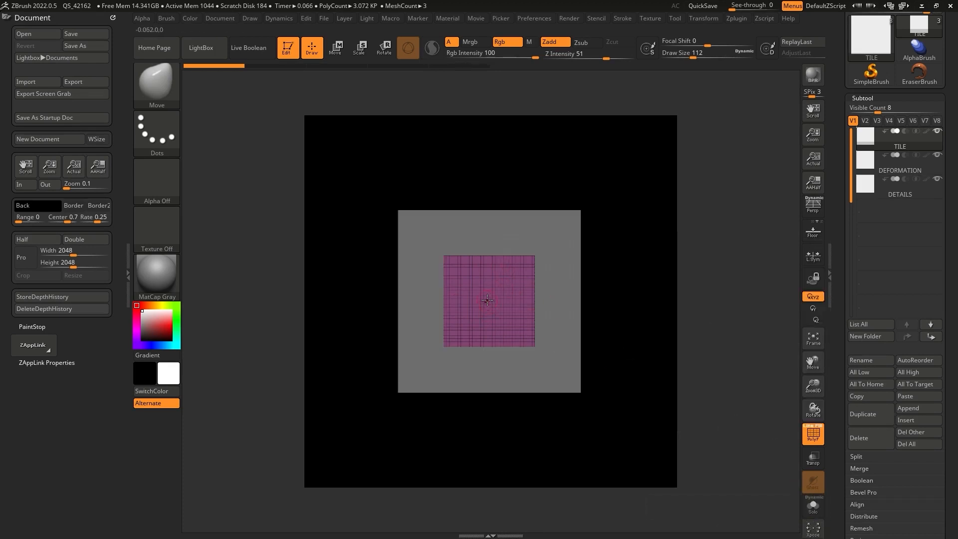
pyautogui.click(814, 507)
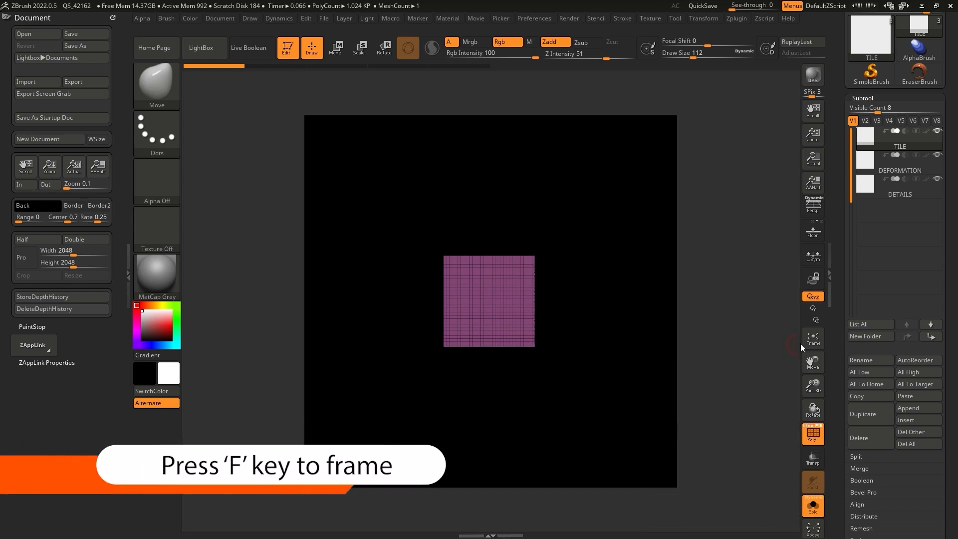
pyautogui.press('f')
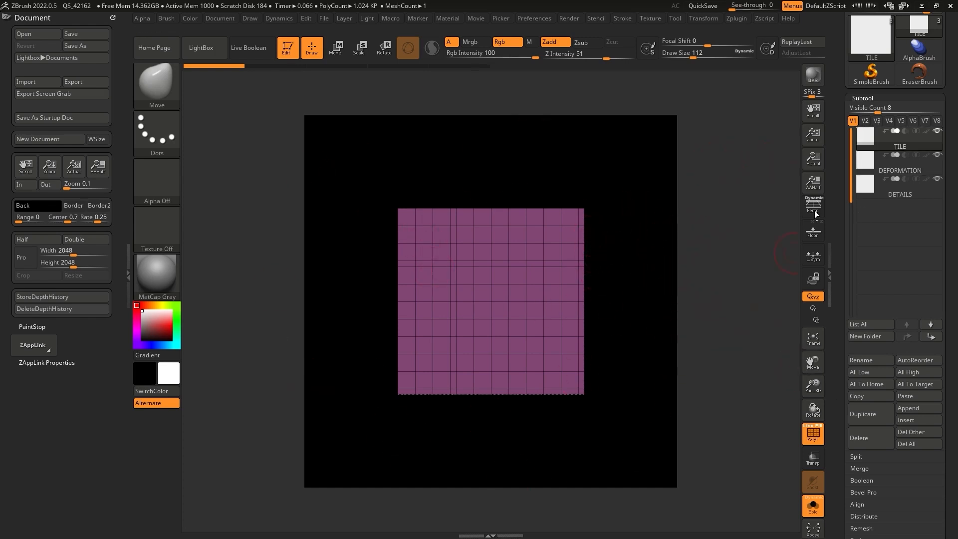
pyautogui.click(813, 344)
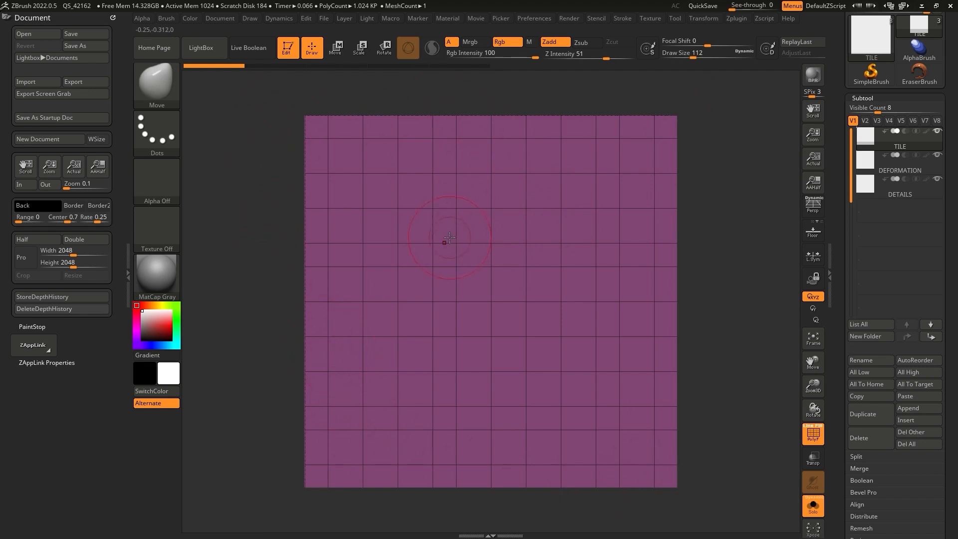
# - Lock the camera so the framed view of the plane stays fixed
pyautogui.click(254, 19)
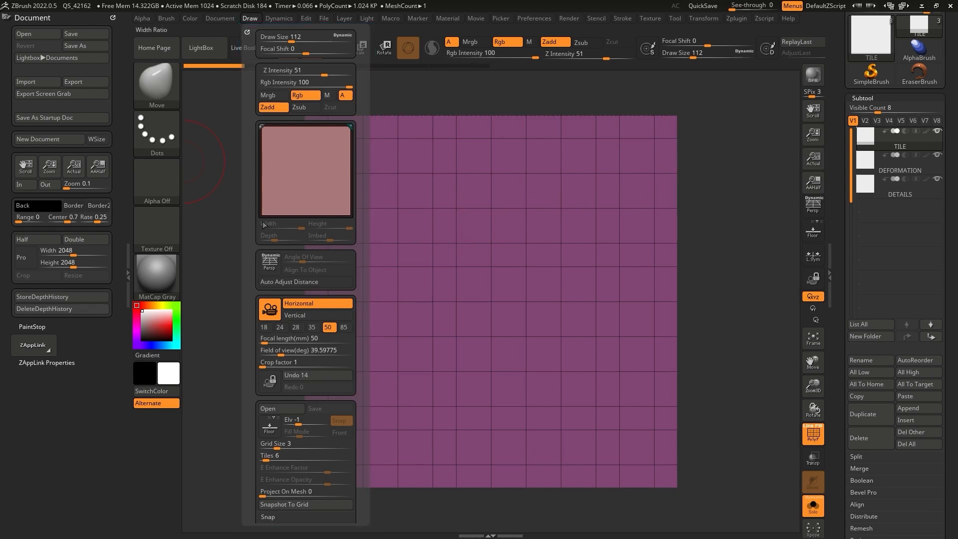
pyautogui.moveTo(254, 271); pyautogui.dragTo(254, 234)
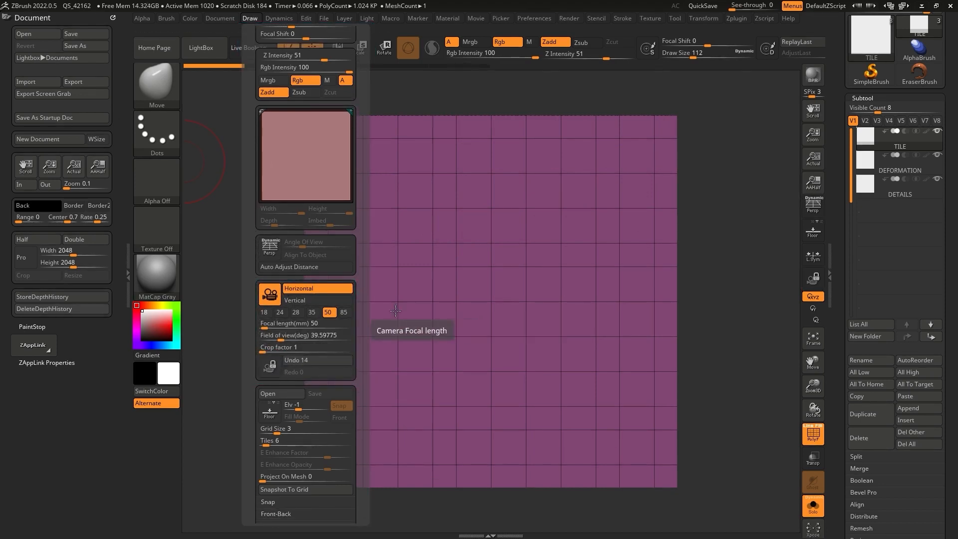
pyautogui.click(814, 278)
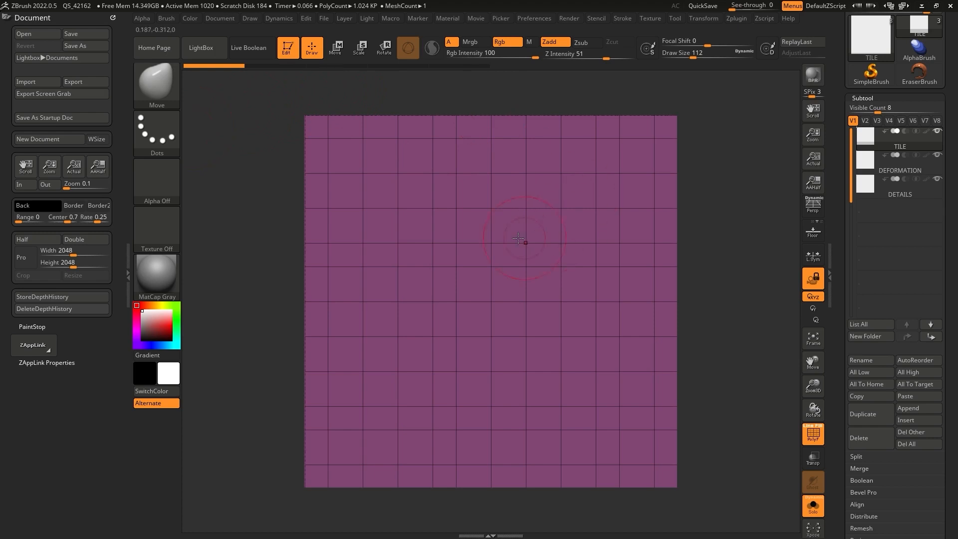
# - Make DEFORMATION the active subtool and turn off its polyframe display
pyautogui.click(73, 169)
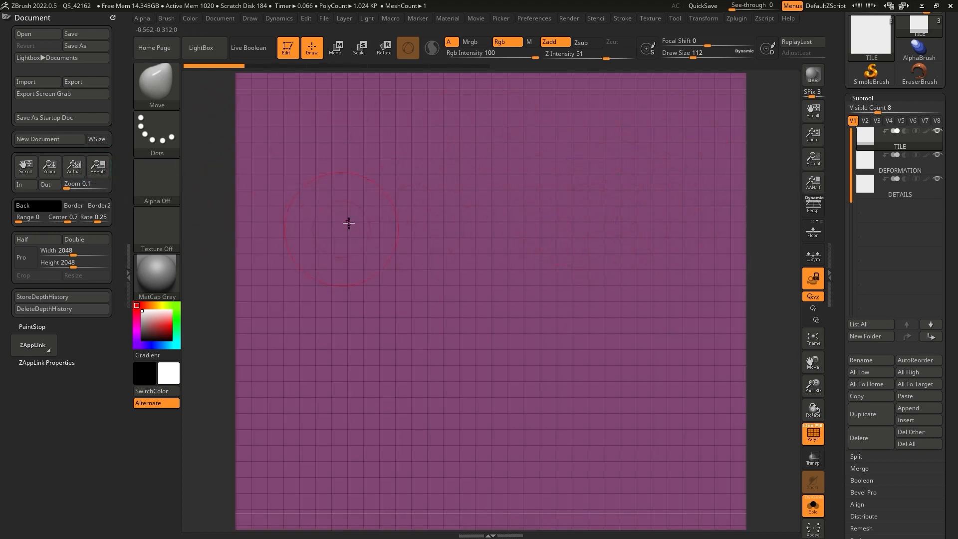
pyautogui.click(891, 156)
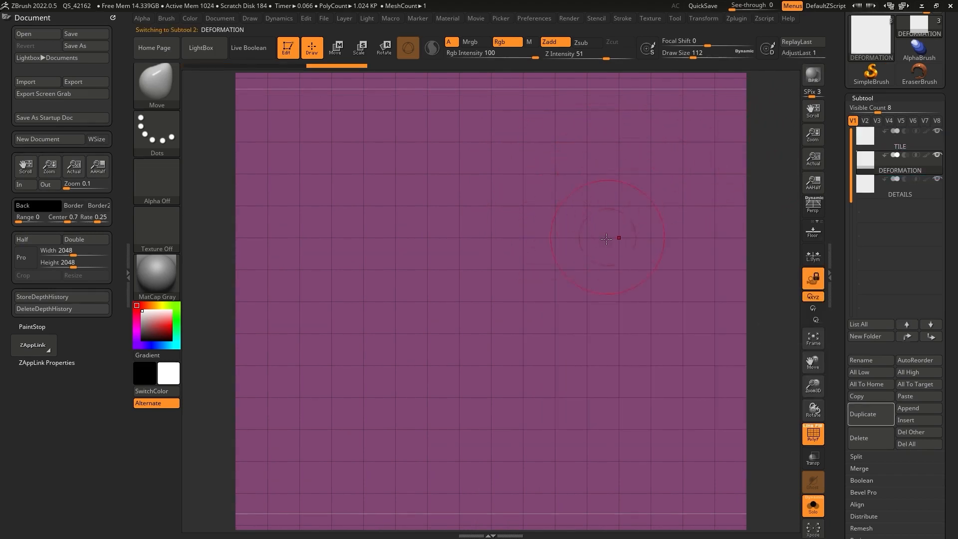
pyautogui.click(814, 437)
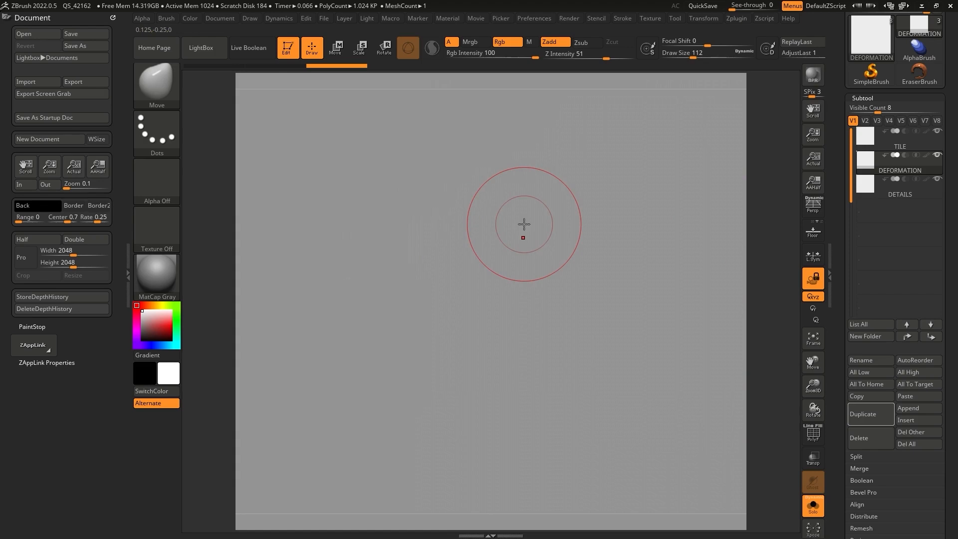
# - Choose the Clay brush, test strokes on the low-resolution DEFORMATION plane and undo them
pyautogui.press('b')
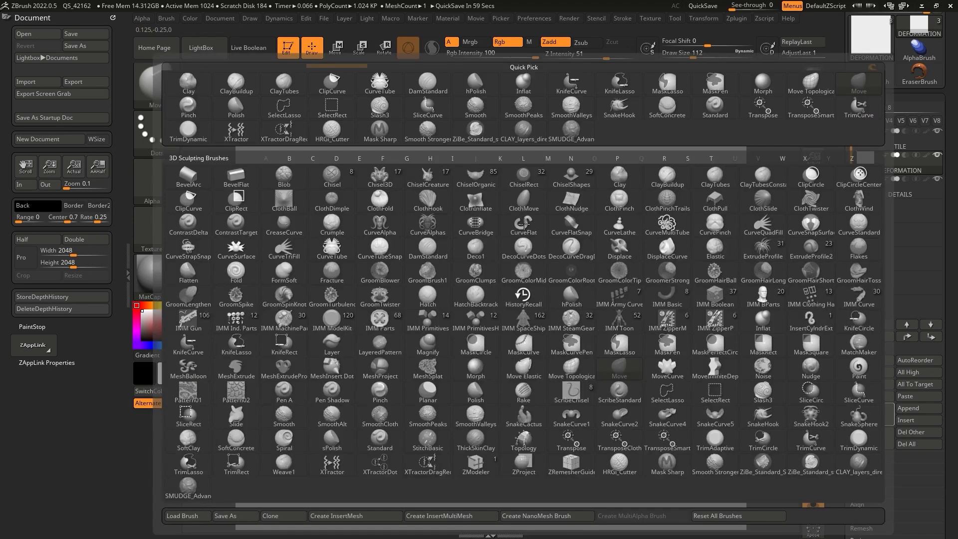
pyautogui.press('c')
pyautogui.press('b')
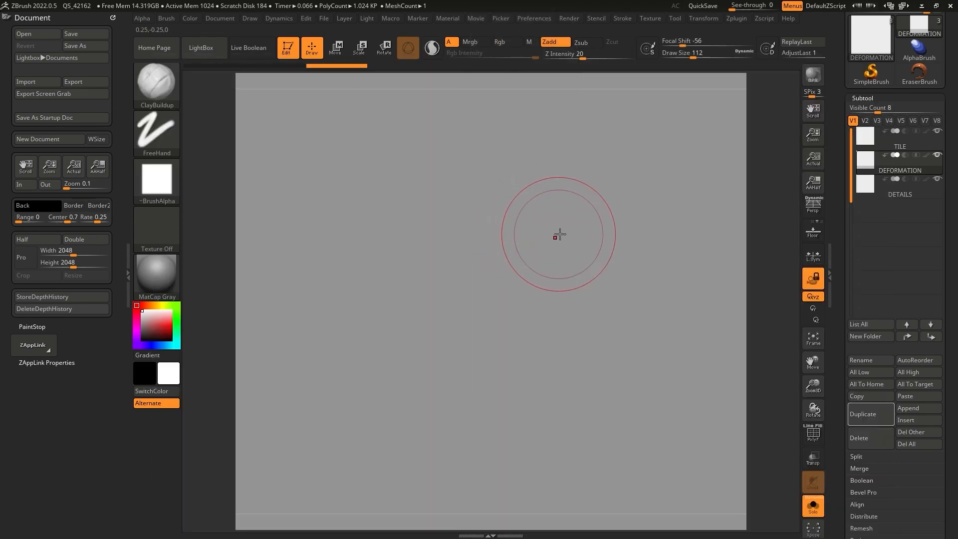
pyautogui.press('b')
pyautogui.press('c')
pyautogui.press('l')
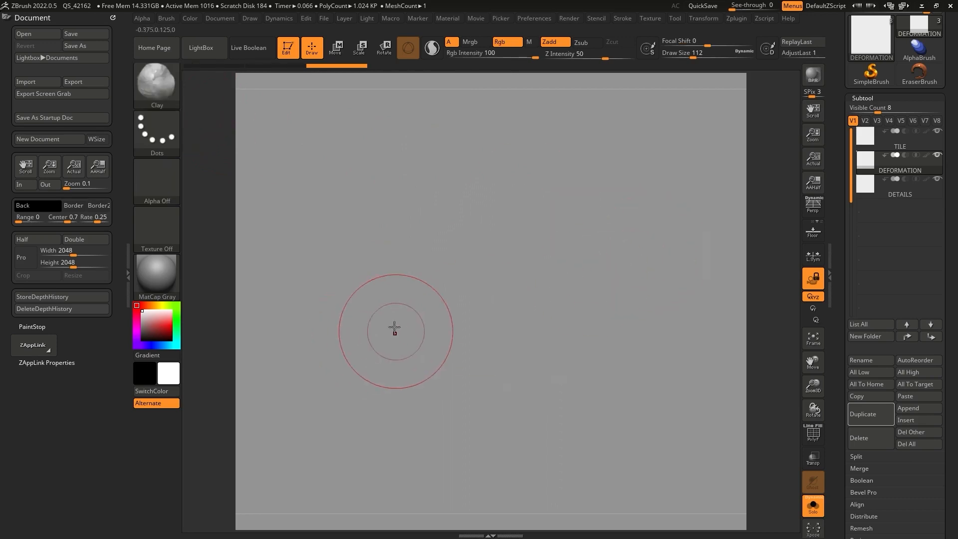
pyautogui.click(154, 85)
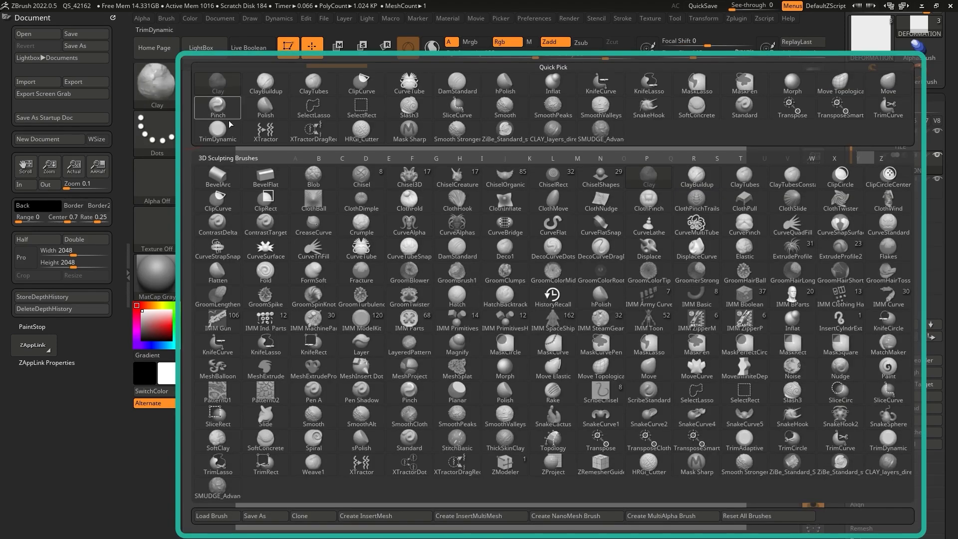
pyautogui.click(343, 159)
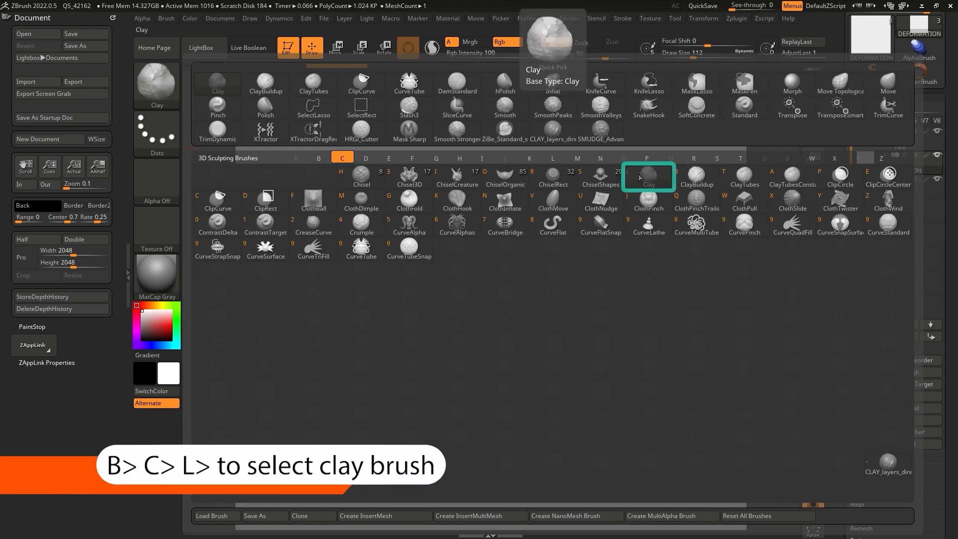
pyautogui.press('l')
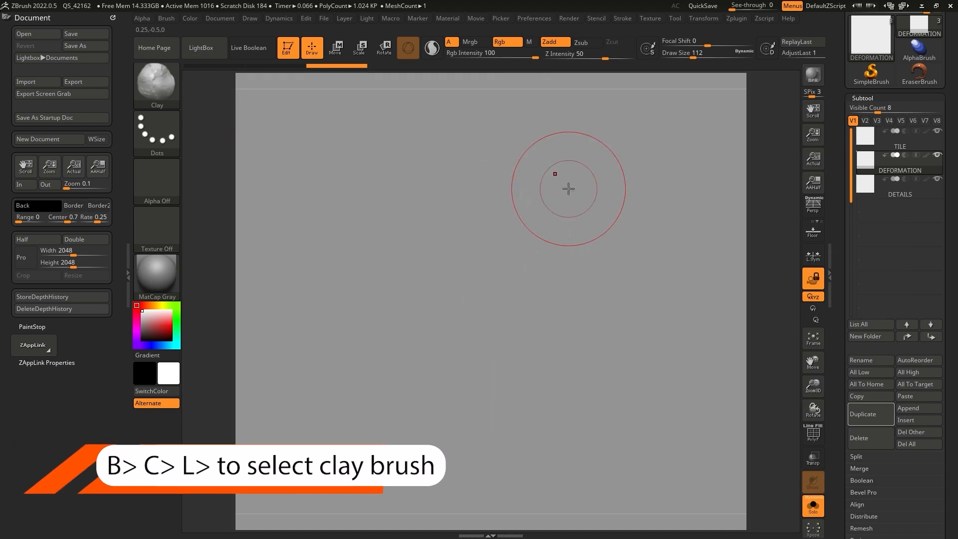
pyautogui.moveTo(547, 191)
pyautogui.mouseDown()
pyautogui.moveTo(443, 277)
pyautogui.moveTo(558, 321)
pyautogui.moveTo(562, 224)
pyautogui.moveTo(549, 224)
pyautogui.mouseUp()
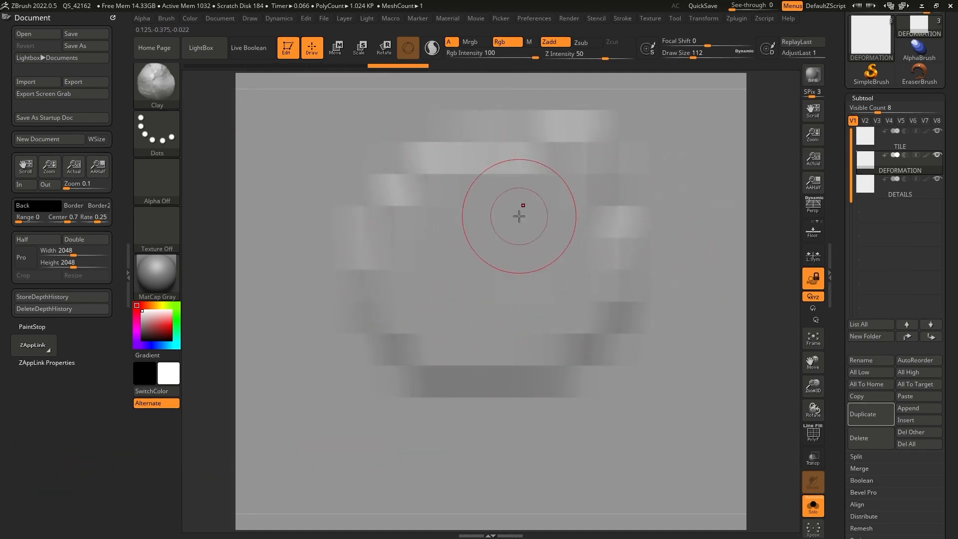
pyautogui.hotkey('ctrl', 'n')
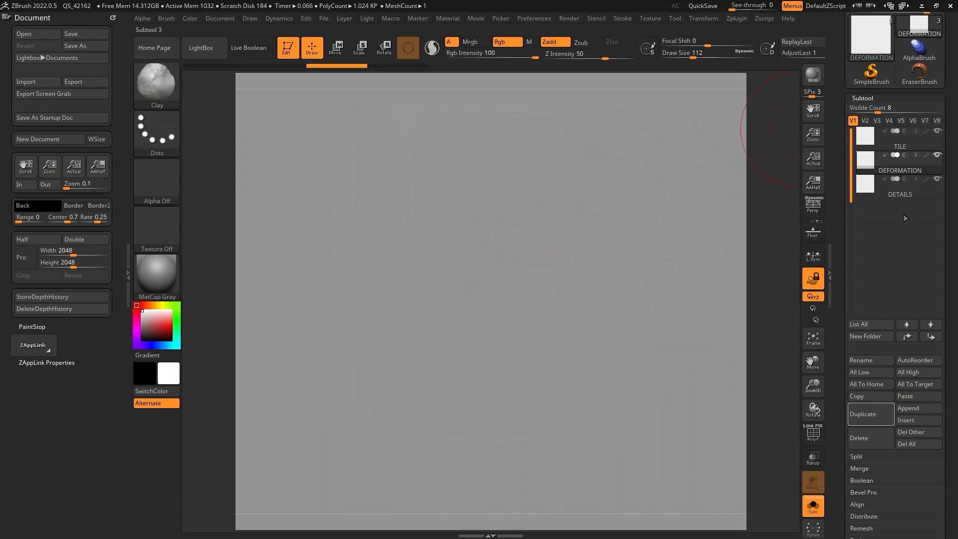
# - Subdivide the DEFORMATION plane up to subdivision level 6, checking its active point count along the way
pyautogui.scroll(-6, 841, 368)
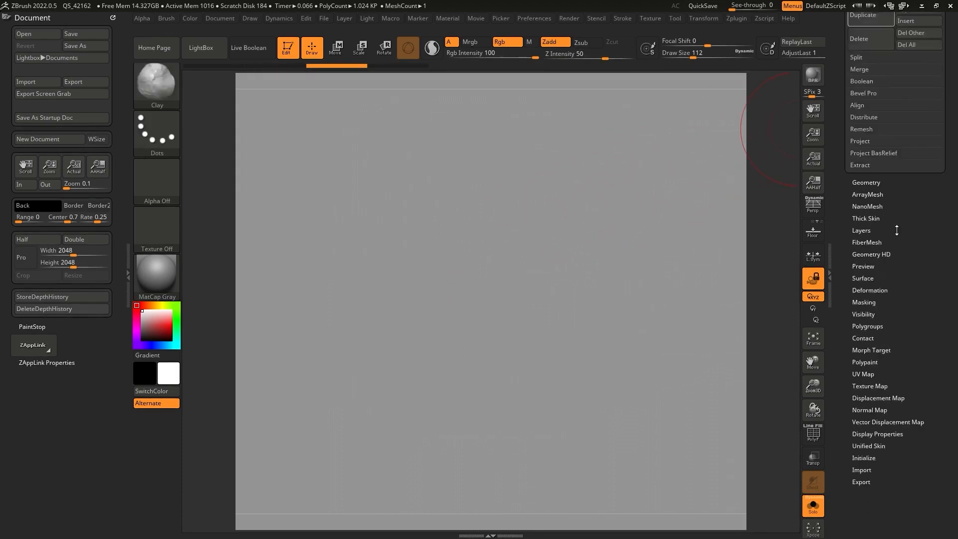
pyautogui.press('shift')
pyautogui.click(867, 256)
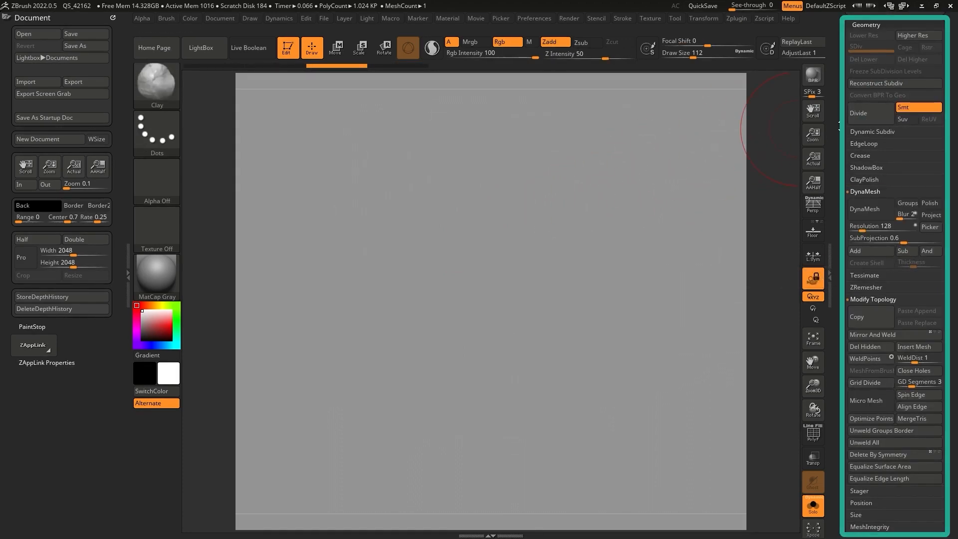
pyautogui.scroll(2, 864, 187)
pyautogui.click(876, 190)
pyautogui.click(876, 190)
pyautogui.click(875, 190)
pyautogui.click(875, 190)
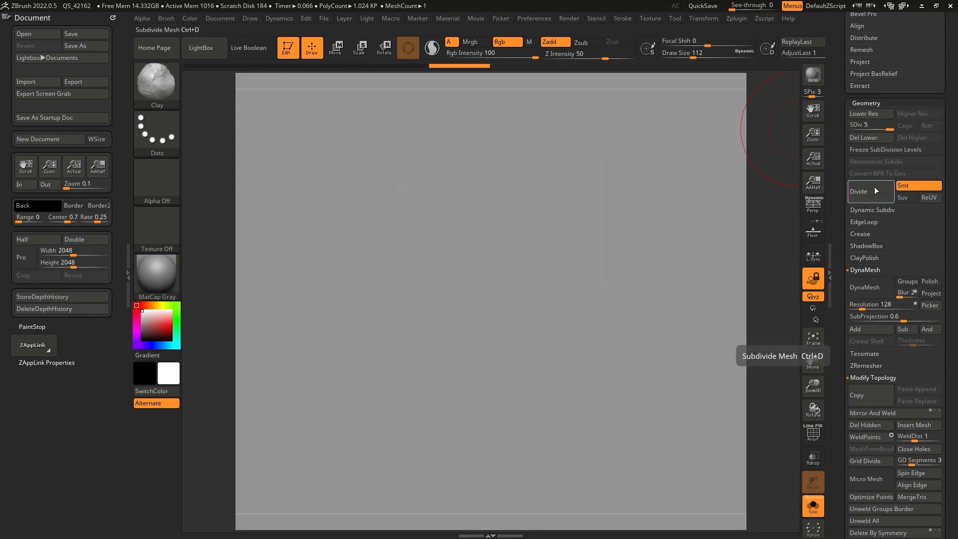
pyautogui.click(127, 249)
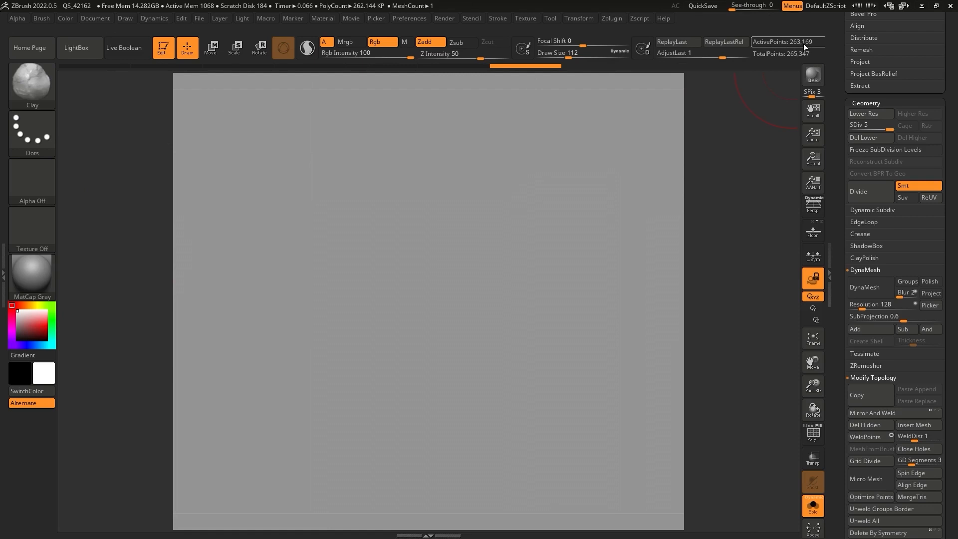
pyautogui.click(859, 191)
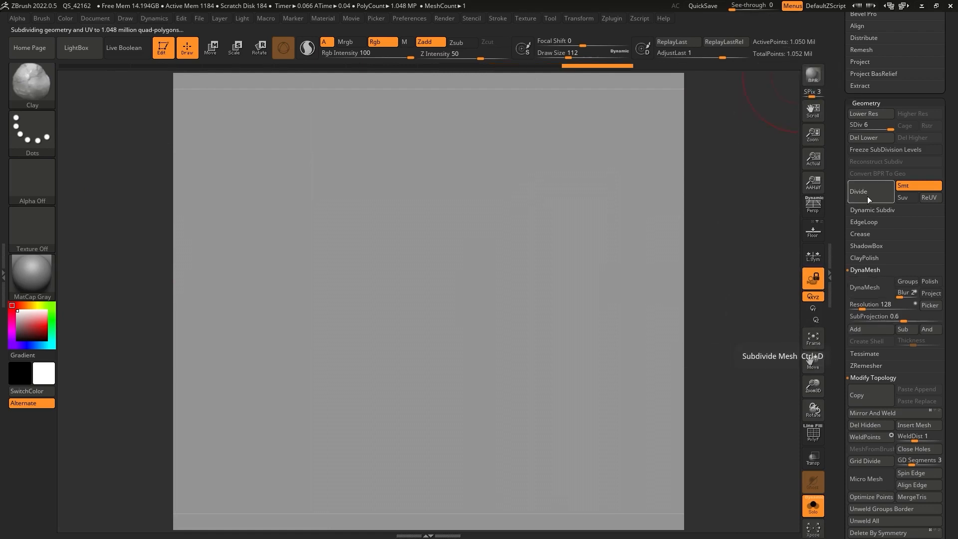
# - Try Clay strokes across the middle and over the right edge of the DEFORMATION plane, and undo them
pyautogui.moveTo(506, 220)
pyautogui.mouseDown()
pyautogui.moveTo(438, 297)
pyautogui.moveTo(398, 227)
pyautogui.moveTo(454, 280)
pyautogui.mouseUp()
pyautogui.hotkey('ctrl', 'z')
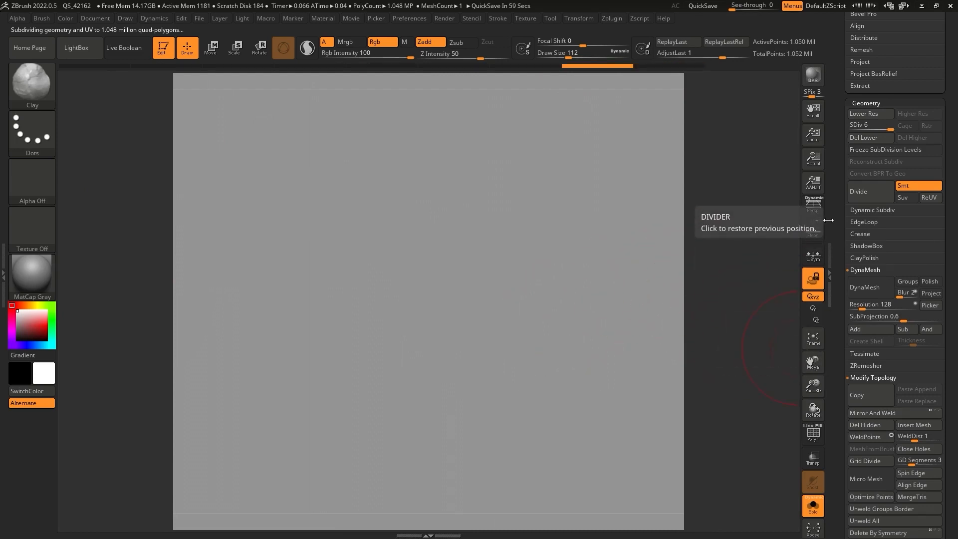
pyautogui.moveTo(813, 132); pyautogui.dragTo(734, 340)
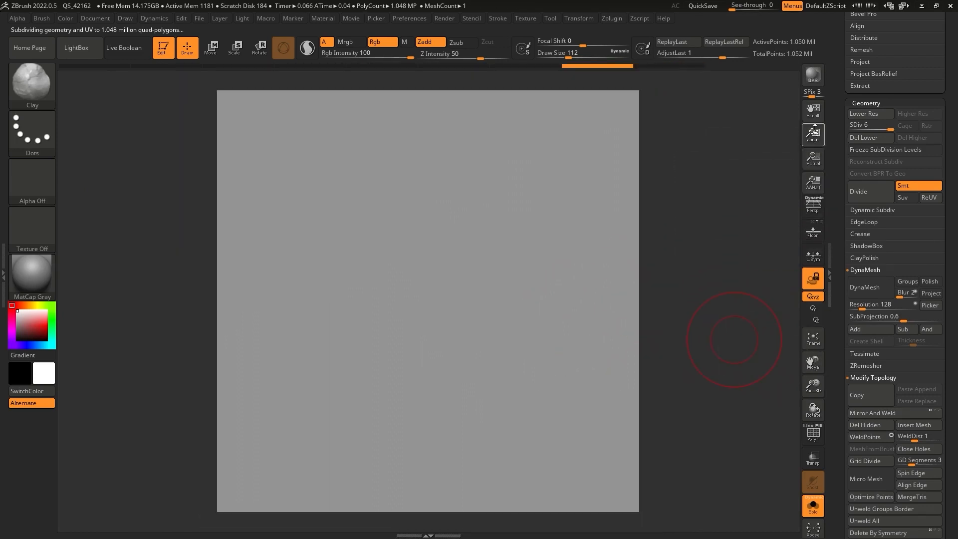
pyautogui.moveTo(532, 179)
pyautogui.mouseDown()
pyautogui.moveTo(500, 280)
pyautogui.moveTo(454, 271)
pyautogui.moveTo(466, 232)
pyautogui.moveTo(490, 284)
pyautogui.moveTo(451, 406)
pyautogui.moveTo(484, 381)
pyautogui.moveTo(504, 381)
pyautogui.mouseUp()
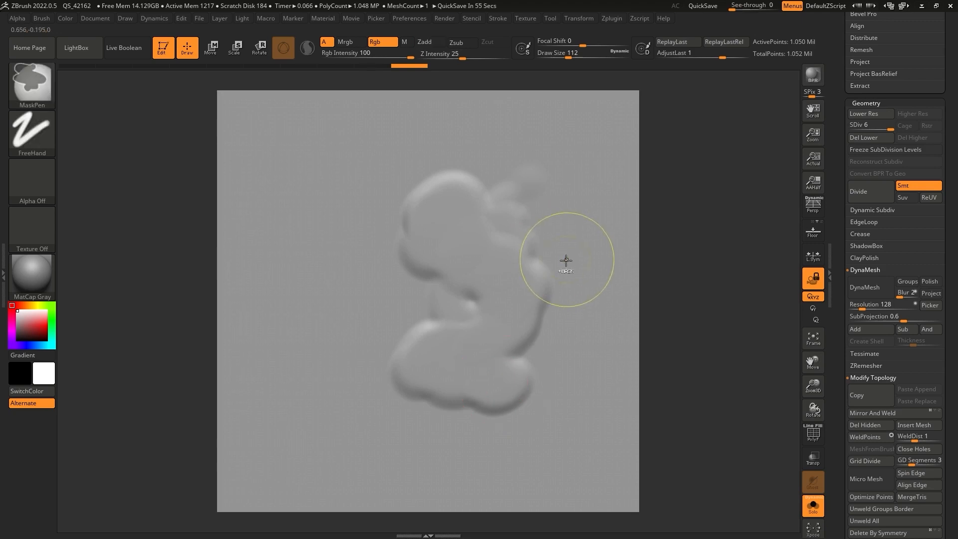
pyautogui.hotkey('ctrl', 'z')
pyautogui.hotkey('ctrl', 'z')
pyautogui.moveTo(551, 253); pyautogui.dragTo(647, 241)
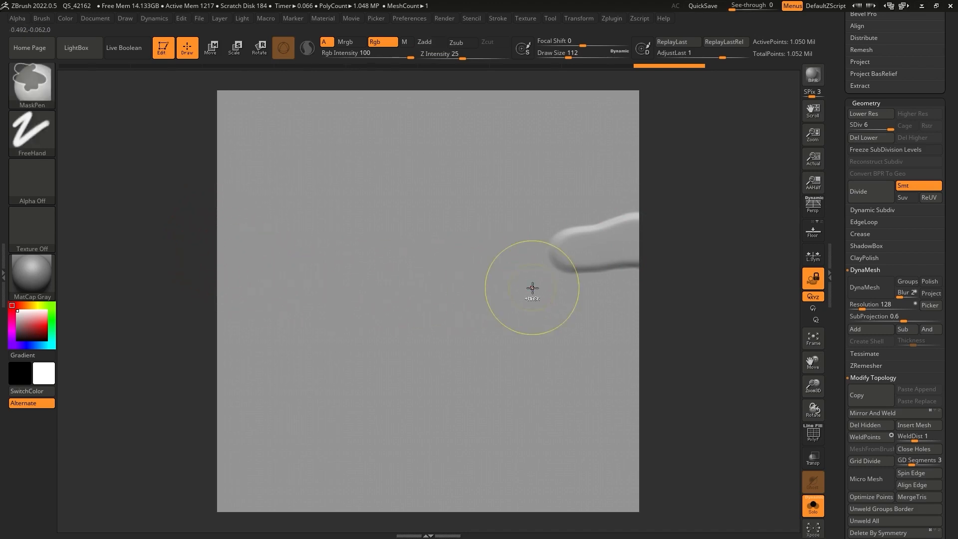
pyautogui.hotkey('ctrl', 'z')
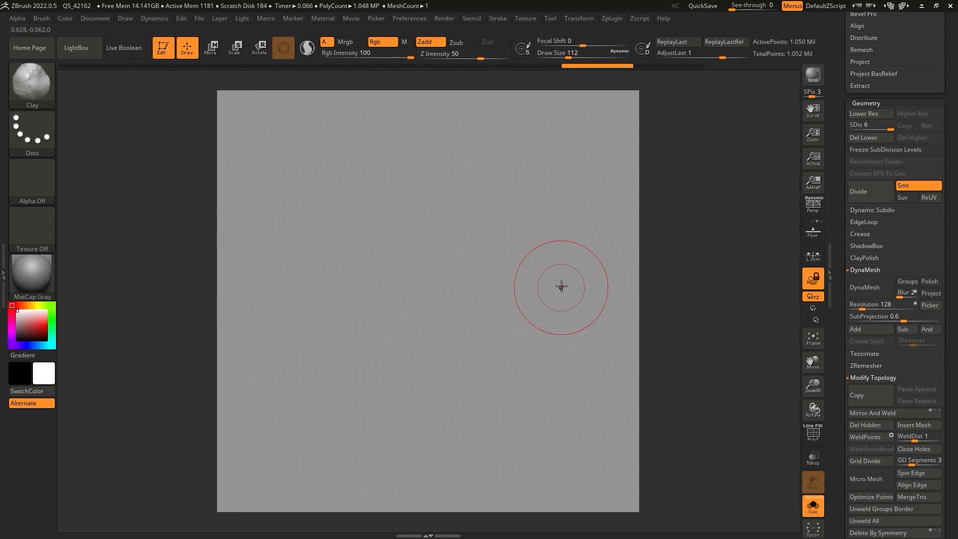
# - Replace the docked Document palette with the Brush palette and shorten its brush list
pyautogui.click(4, 205)
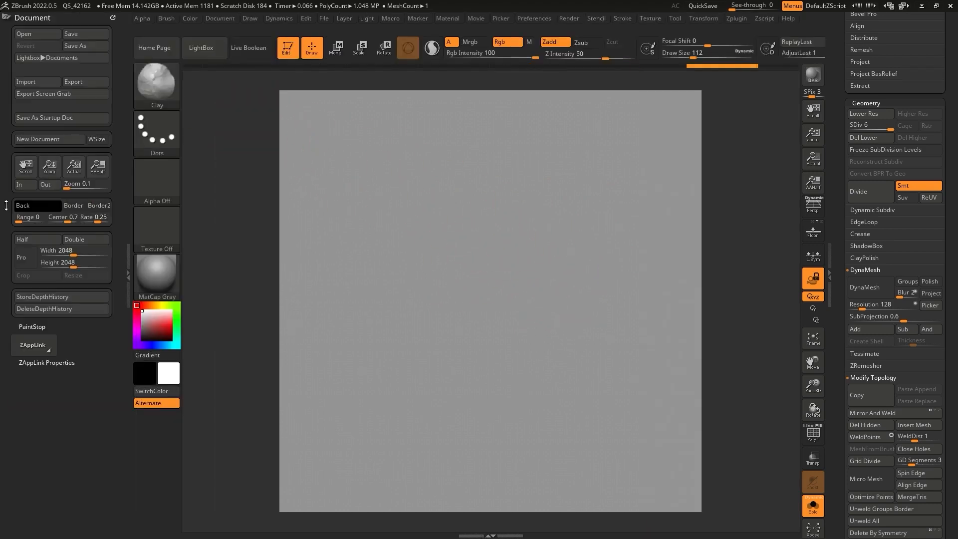
pyautogui.click(113, 19)
pyautogui.click(166, 18)
pyautogui.moveTo(163, 32); pyautogui.dragTo(60, 55)
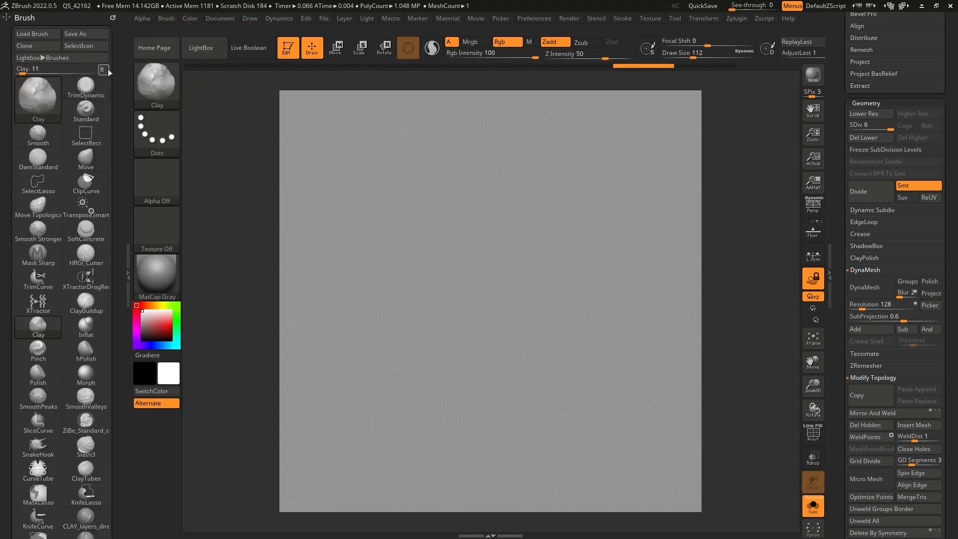
pyautogui.click(106, 70)
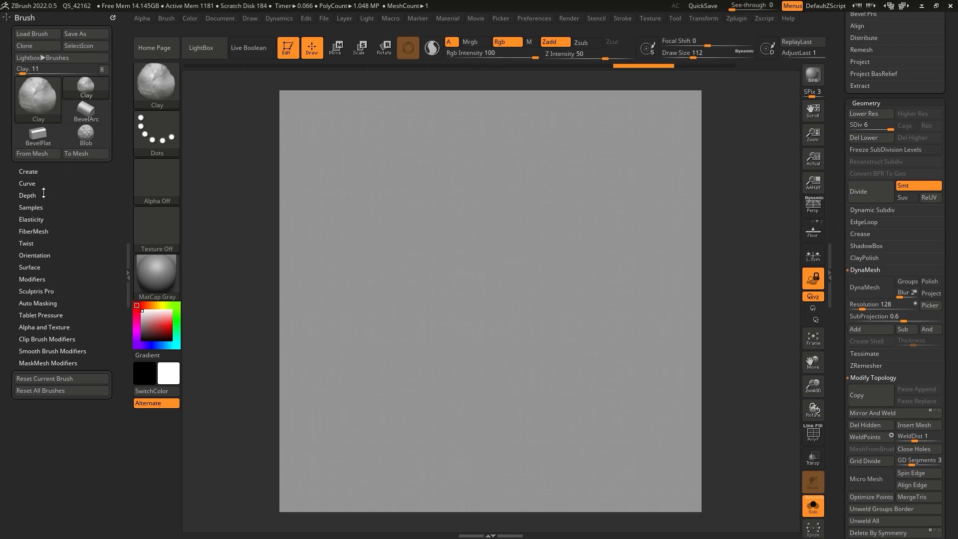
# - Set the Clay brush's curve WrapMode to 1 and sculpt strokes over the plane's right and top edges
pyautogui.click(30, 183)
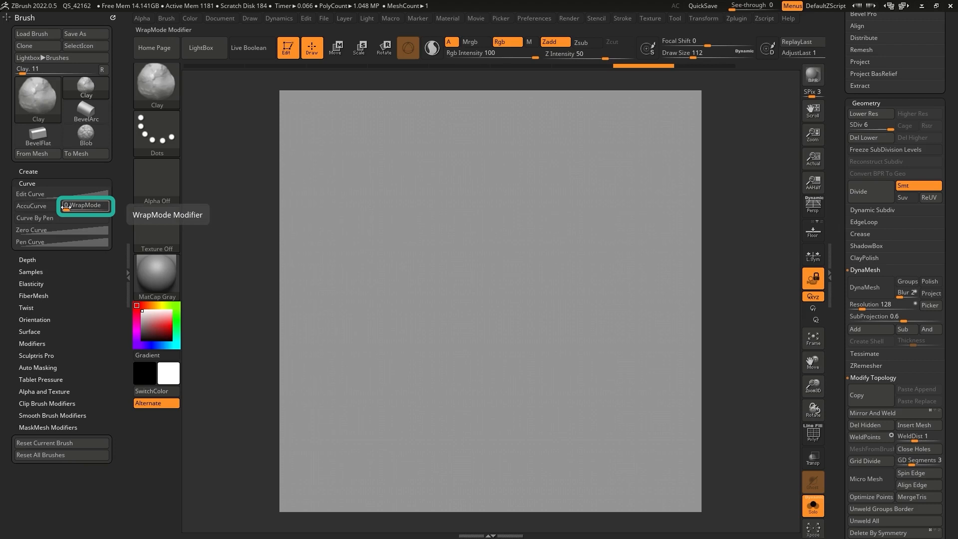
pyautogui.moveTo(66, 210); pyautogui.dragTo(73, 211)
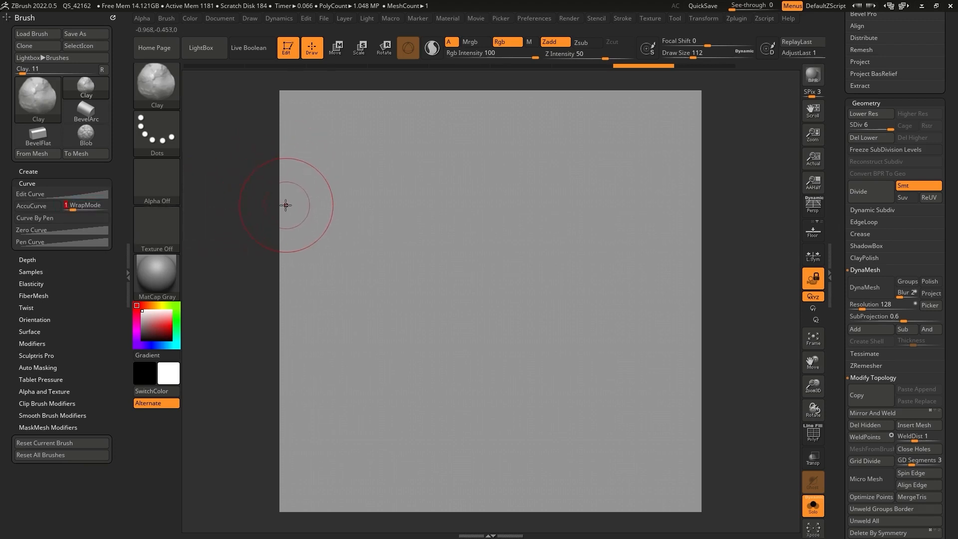
pyautogui.moveTo(660, 240)
pyautogui.mouseDown()
pyautogui.moveTo(710, 225)
pyautogui.moveTo(620, 254)
pyautogui.moveTo(722, 233)
pyautogui.mouseUp()
pyautogui.moveTo(476, 100); pyautogui.dragTo(480, 118)
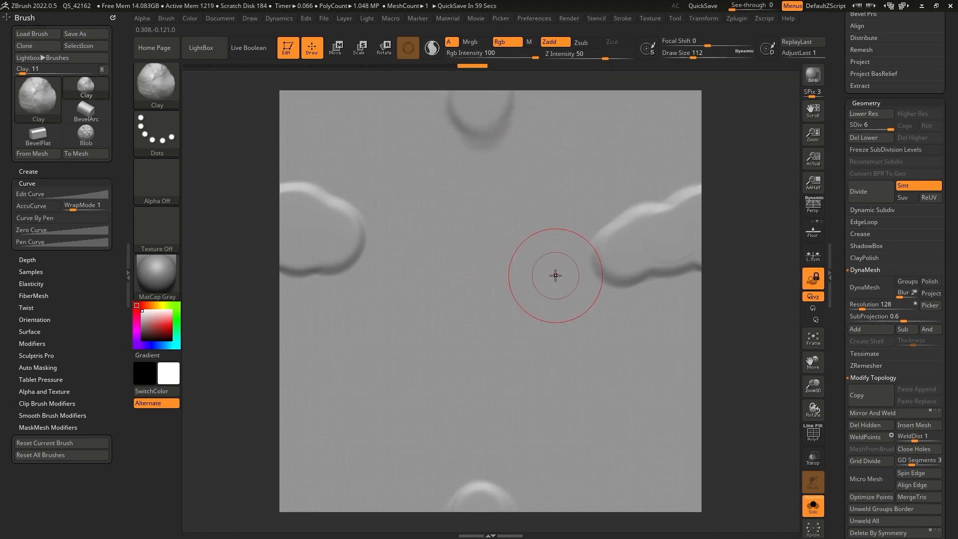
# - Cover the whole DEFORMATION plane with raised Clay lumps and rework them with inverted Clay strokes
pyautogui.moveTo(563, 175)
pyautogui.mouseDown()
pyautogui.moveTo(524, 220)
pyautogui.moveTo(387, 105)
pyautogui.moveTo(292, 129)
pyautogui.moveTo(374, 466)
pyautogui.moveTo(620, 389)
pyautogui.moveTo(447, 250)
pyautogui.moveTo(609, 489)
pyautogui.moveTo(620, 171)
pyautogui.moveTo(539, 118)
pyautogui.moveTo(658, 193)
pyautogui.moveTo(679, 327)
pyautogui.moveTo(468, 145)
pyautogui.moveTo(385, 262)
pyautogui.mouseUp()
pyautogui.keyDown('alt'); pyautogui.moveTo(464, 226); pyautogui.dragTo(441, 240); pyautogui.keyUp('alt')
pyautogui.keyDown('alt'); pyautogui.moveTo(464, 158); pyautogui.dragTo(441, 152); pyautogui.keyUp('alt')
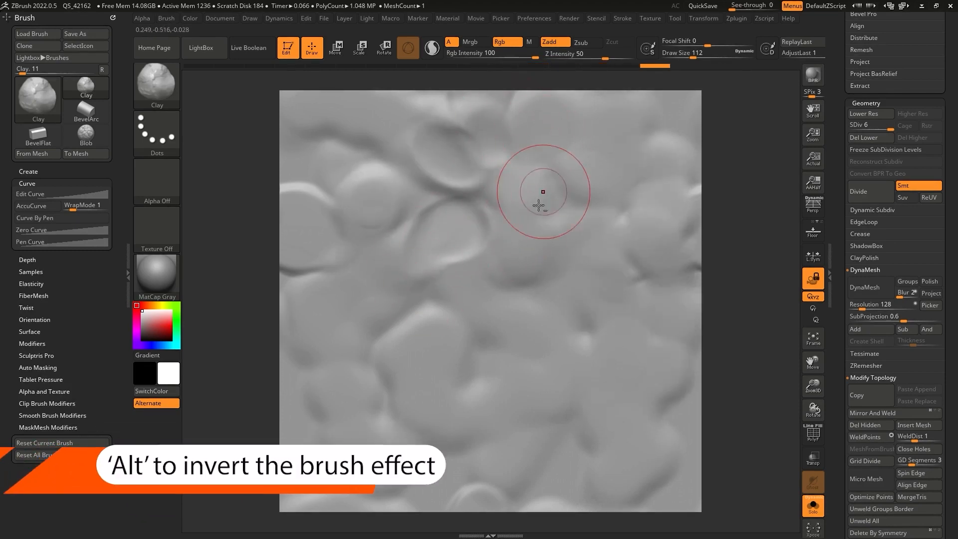
pyautogui.keyDown('alt'); pyautogui.moveTo(548, 177); pyautogui.dragTo(513, 207); pyautogui.keyUp('alt')
pyautogui.keyDown('alt'); pyautogui.moveTo(449, 335); pyautogui.dragTo(427, 349); pyautogui.keyUp('alt')
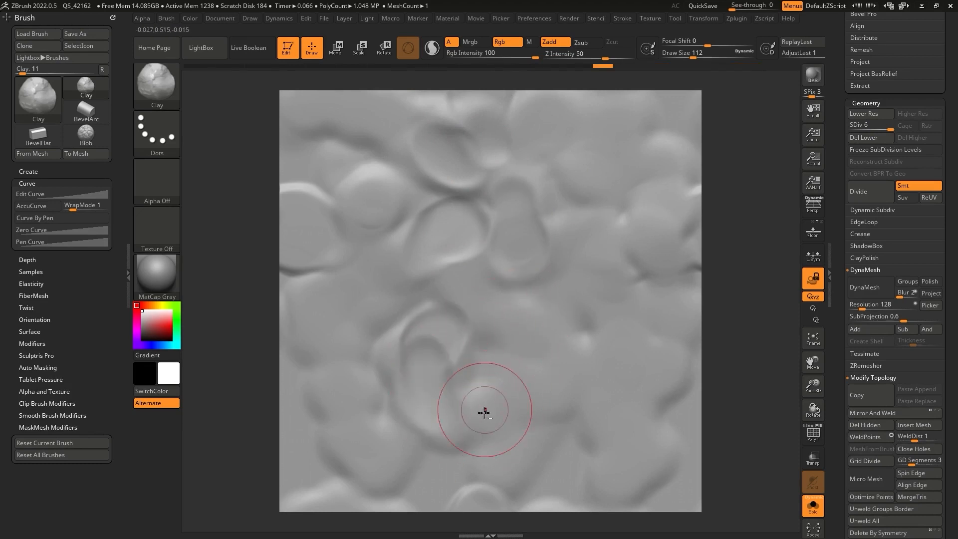
pyautogui.keyDown('alt'); pyautogui.moveTo(493, 401); pyautogui.dragTo(511, 388); pyautogui.keyUp('alt')
pyautogui.keyDown('alt'); pyautogui.moveTo(565, 310); pyautogui.dragTo(579, 295); pyautogui.keyUp('alt')
pyautogui.keyDown('alt'); pyautogui.moveTo(642, 232); pyautogui.dragTo(672, 201); pyautogui.keyUp('alt')
pyautogui.moveTo(616, 156)
pyautogui.keyDown('alt'); pyautogui.mouseDown()
pyautogui.moveTo(608, 138)
pyautogui.moveTo(619, 128)
pyautogui.mouseUp(); pyautogui.keyUp('alt')
pyautogui.keyDown('alt'); pyautogui.moveTo(314, 233); pyautogui.dragTo(286, 215); pyautogui.keyUp('alt')
pyautogui.keyDown('alt'); pyautogui.moveTo(321, 327); pyautogui.dragTo(285, 353); pyautogui.keyUp('alt')
pyautogui.moveTo(568, 370)
pyautogui.keyDown('alt'); pyautogui.mouseDown()
pyautogui.moveTo(637, 331)
pyautogui.moveTo(632, 372)
pyautogui.mouseUp(); pyautogui.keyUp('alt')
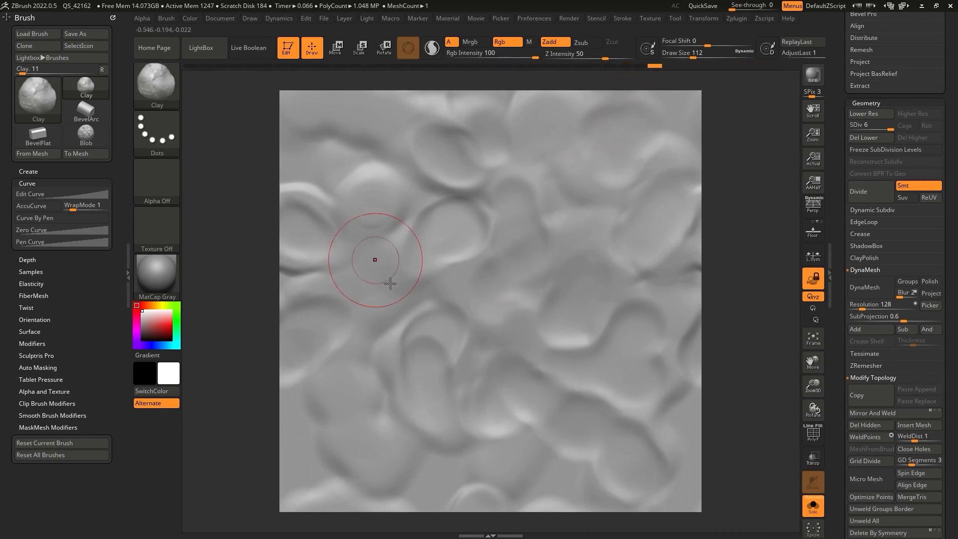
pyautogui.moveTo(376, 113)
pyautogui.keyDown('alt'); pyautogui.mouseDown()
pyautogui.moveTo(362, 104)
pyautogui.moveTo(395, 99)
pyautogui.mouseUp(); pyautogui.keyUp('alt')
pyautogui.moveTo(388, 200)
pyautogui.keyDown('alt'); pyautogui.mouseDown()
pyautogui.moveTo(378, 206)
pyautogui.moveTo(323, 156)
pyautogui.moveTo(302, 101)
pyautogui.mouseUp(); pyautogui.keyUp('alt')
pyautogui.moveTo(657, 122)
pyautogui.keyDown('alt'); pyautogui.mouseDown()
pyautogui.moveTo(683, 140)
pyautogui.moveTo(565, 337)
pyautogui.moveTo(543, 432)
pyautogui.moveTo(504, 462)
pyautogui.moveTo(323, 439)
pyautogui.moveTo(289, 424)
pyautogui.mouseUp(); pyautogui.keyUp('alt')
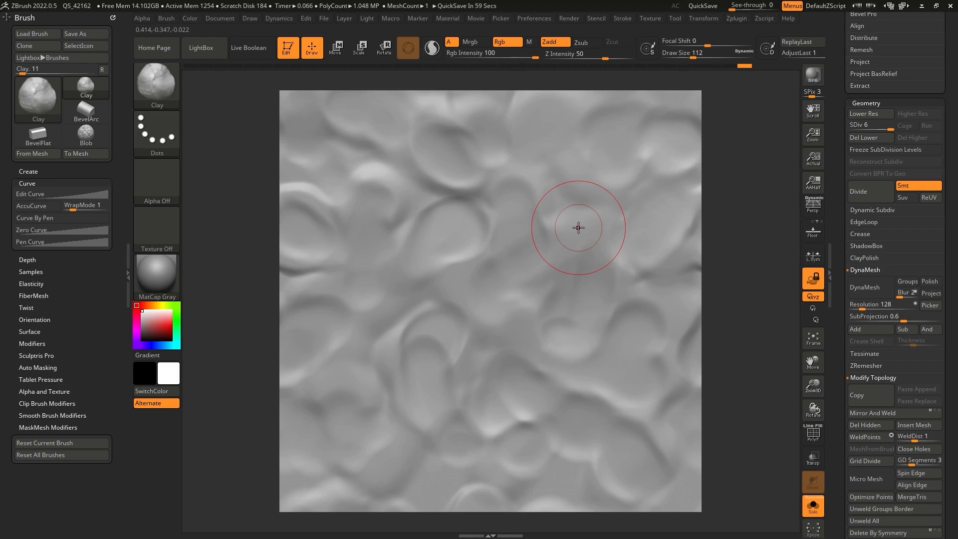
# - Carve creases between the central lumps with the DamStandard brush at a draw size of about 46, smoothing around them
pyautogui.click(164, 85)
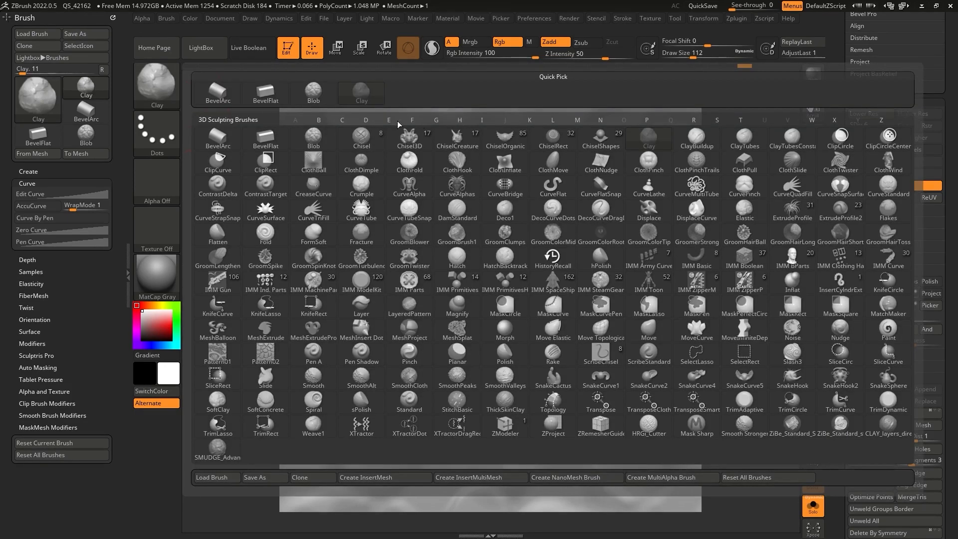
pyautogui.click(365, 120)
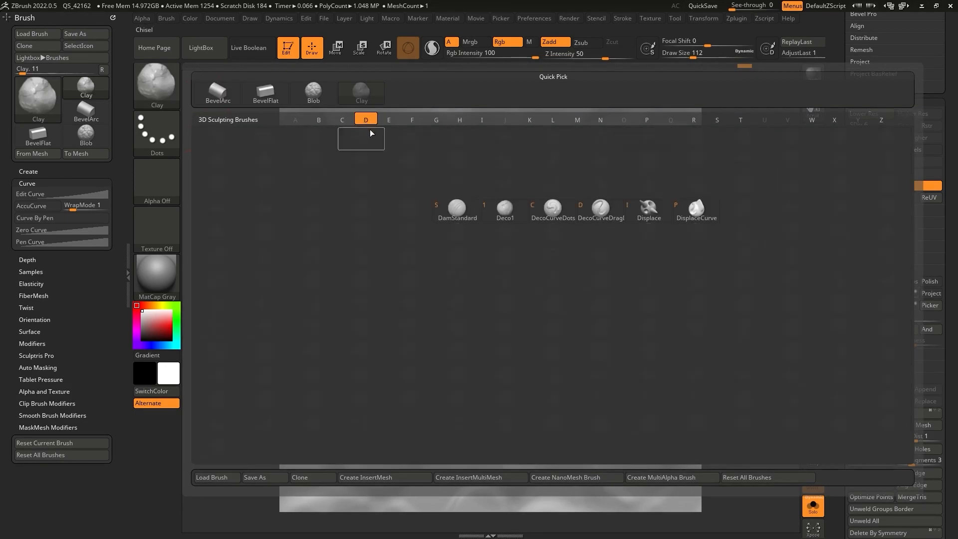
pyautogui.click(442, 216)
pyautogui.press('space')
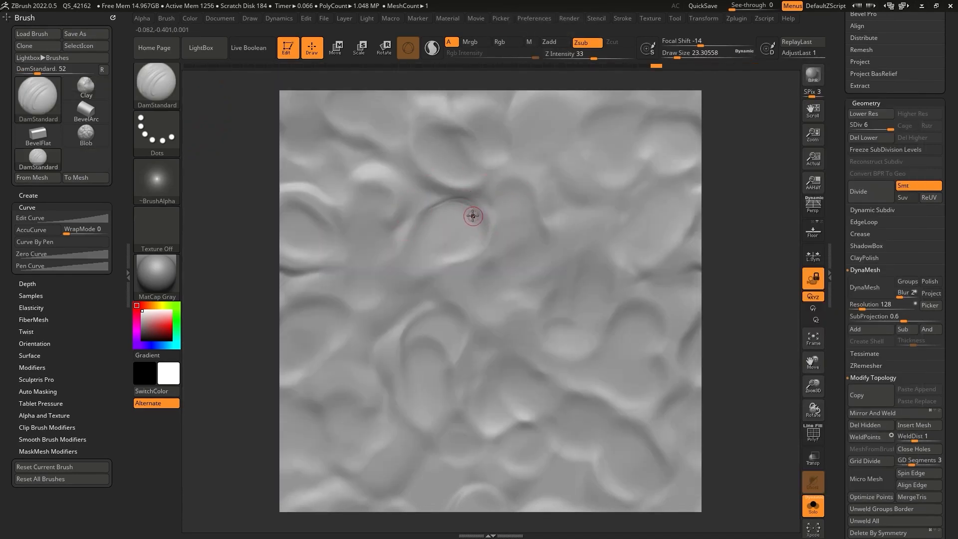
pyautogui.press('shift')
pyautogui.keyDown('shift'); pyautogui.moveTo(467, 199); pyautogui.dragTo(456, 203); pyautogui.keyUp('shift')
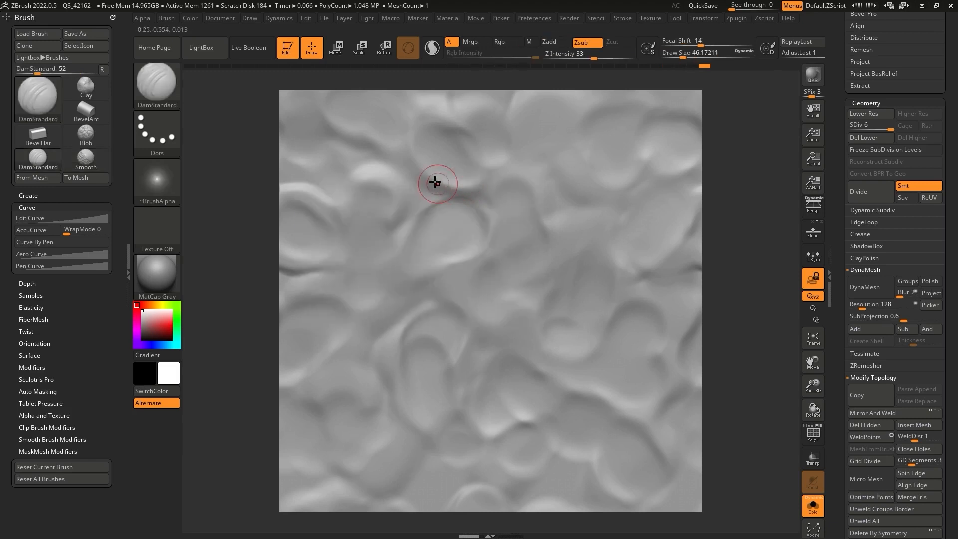
pyautogui.press('shift')
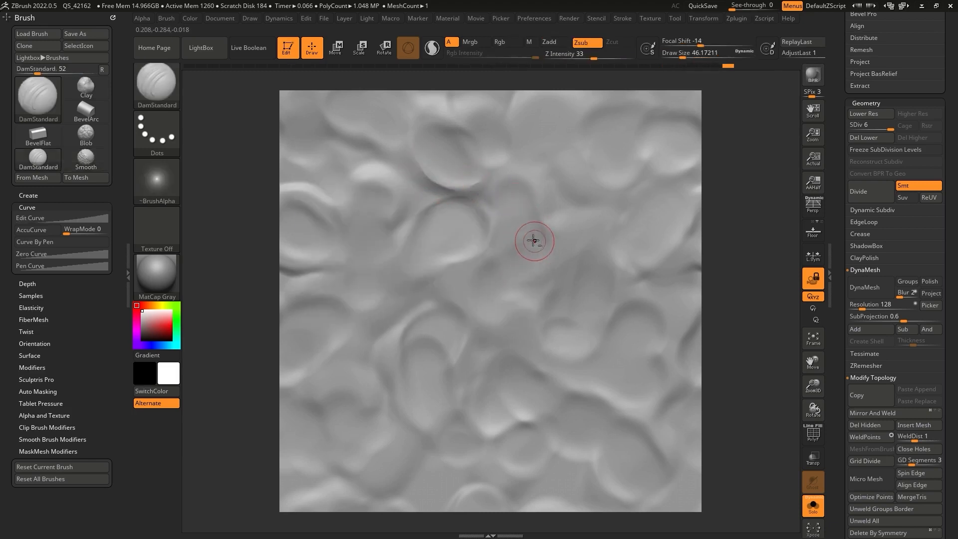
pyautogui.press('shift')
pyautogui.press('shift')
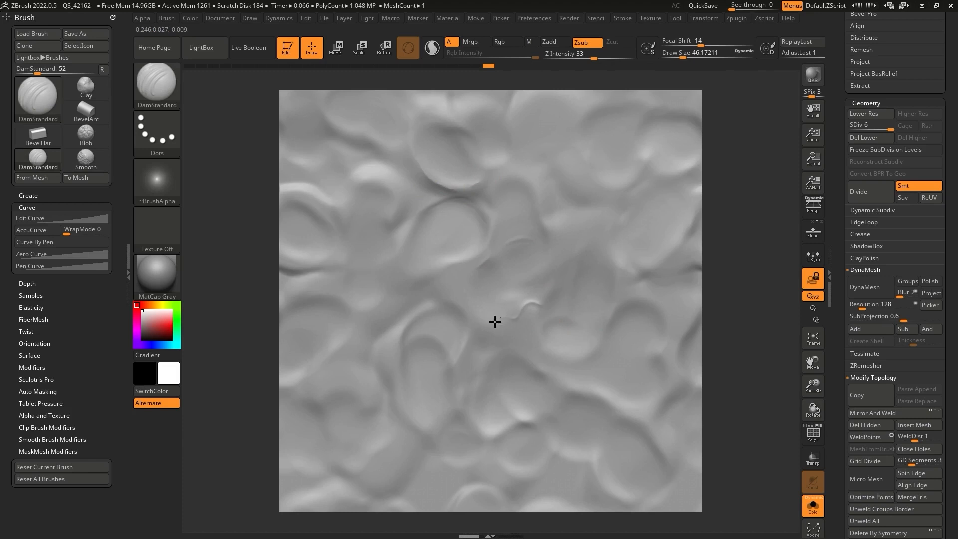
pyautogui.moveTo(501, 317); pyautogui.dragTo(482, 324)
pyautogui.press('shift')
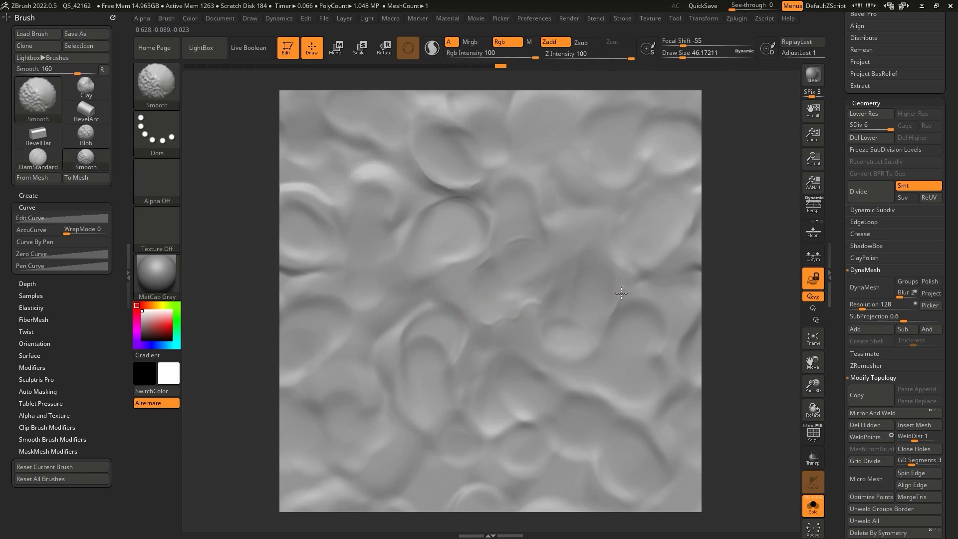
pyautogui.press('shift')
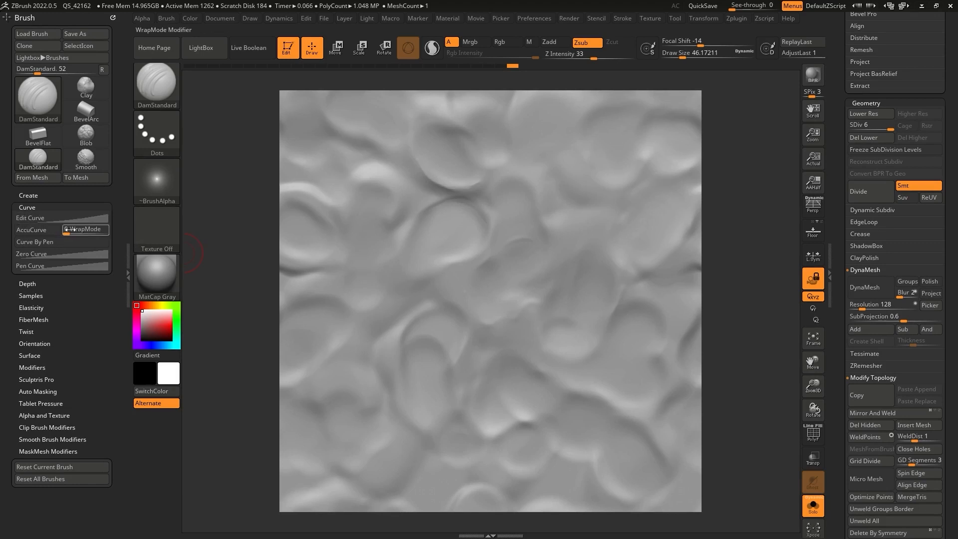
# - Set the DamStandard brush's curve WrapMode to 1, testing creases over the plane's left and right edges and undoing them
pyautogui.moveTo(621, 204); pyautogui.dragTo(680, 193)
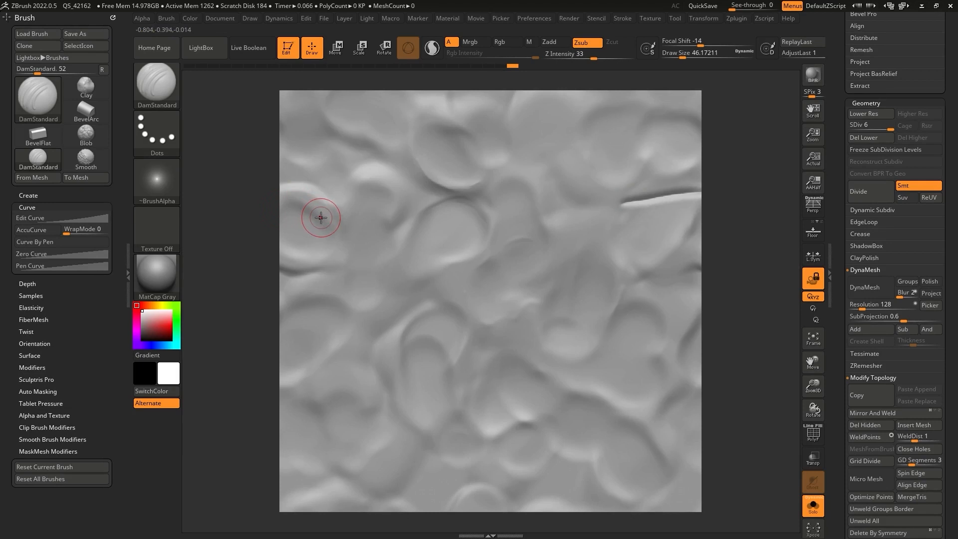
pyautogui.press('ctrl')
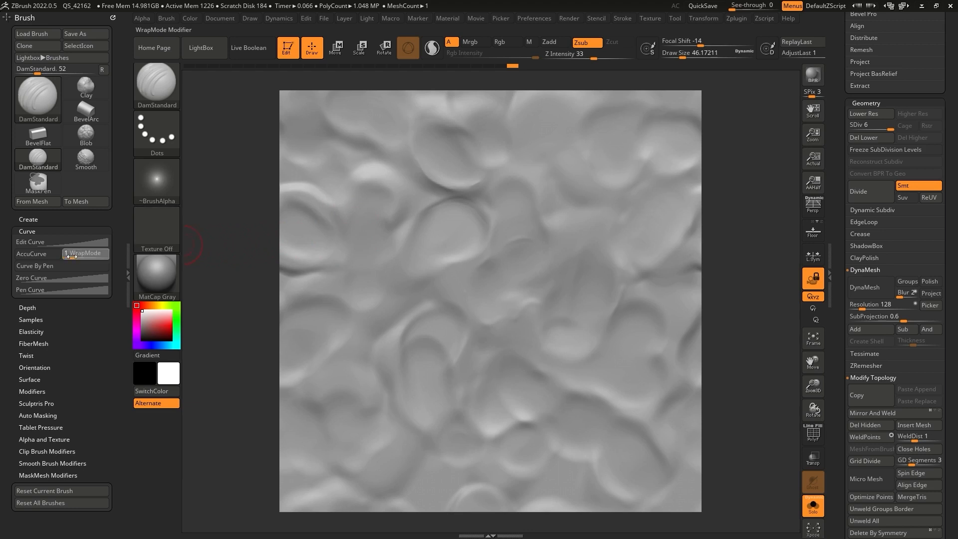
pyautogui.moveTo(328, 196)
pyautogui.mouseDown()
pyautogui.moveTo(241, 253)
pyautogui.moveTo(291, 276)
pyautogui.moveTo(290, 366)
pyautogui.mouseUp()
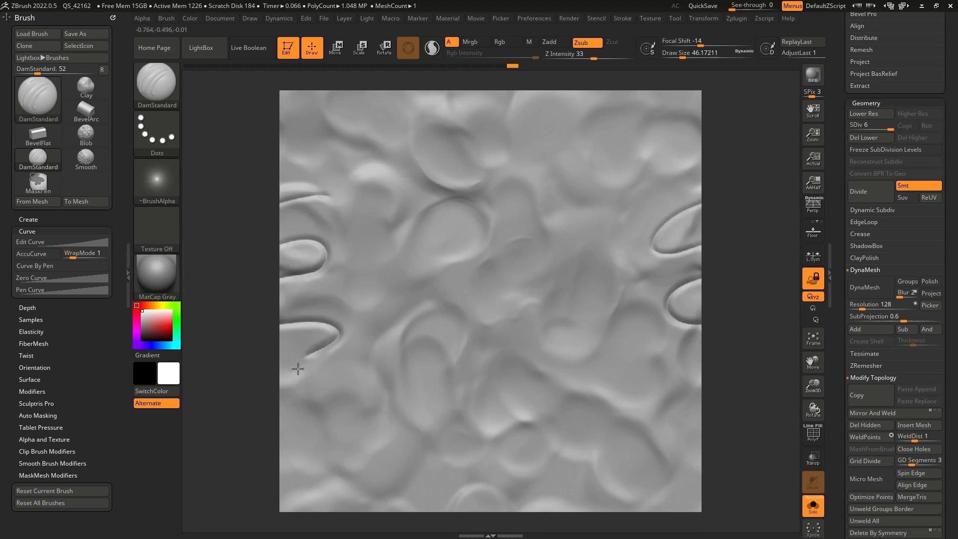
pyautogui.hotkey('ctrl', 'z')
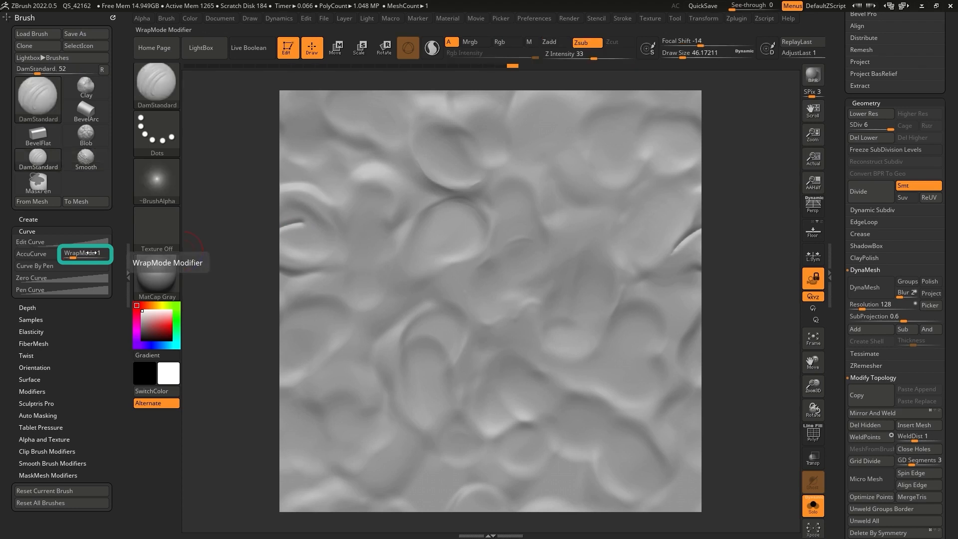
# - Set the Smooth brush's curve WrapMode to 1 and smooth the crease at the plane's left and right edges
pyautogui.press('shift')
pyautogui.moveTo(68, 257); pyautogui.dragTo(71, 256)
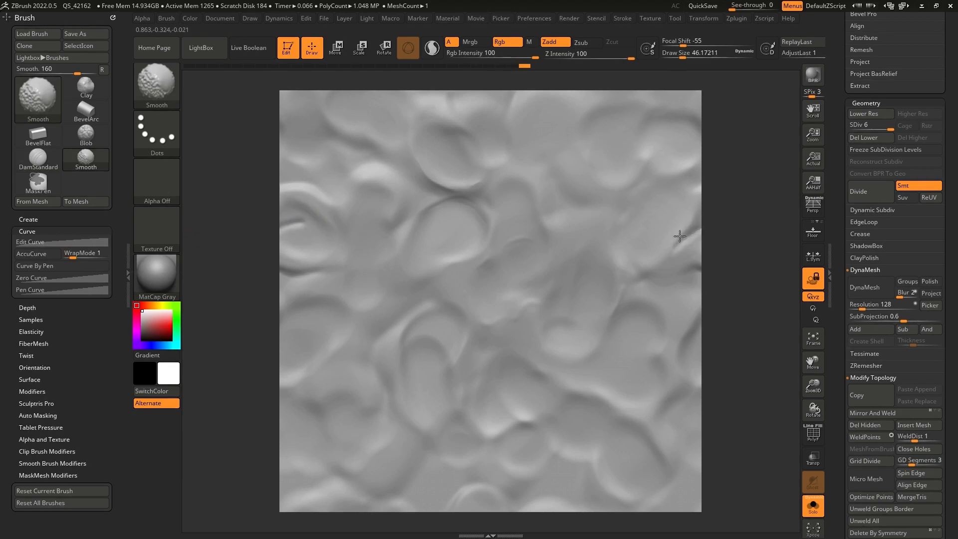
pyautogui.keyDown('shift'); pyautogui.moveTo(302, 225); pyautogui.dragTo(339, 245); pyautogui.keyUp('shift')
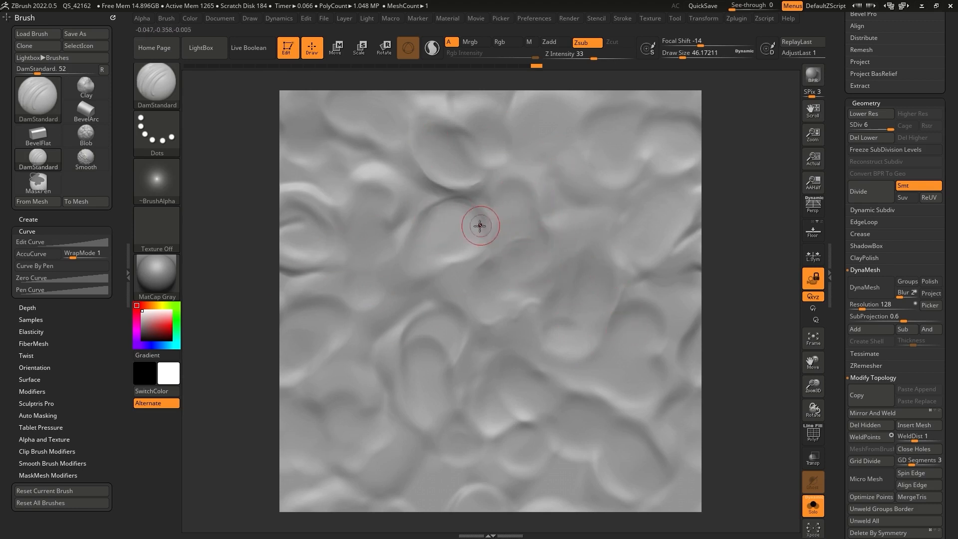
# - Duplicate the DEFORMATION subtool, then revert the original to its flat state in the undo history and compare it with the copy
pyautogui.moveTo(839, 93); pyautogui.dragTo(839, 215)
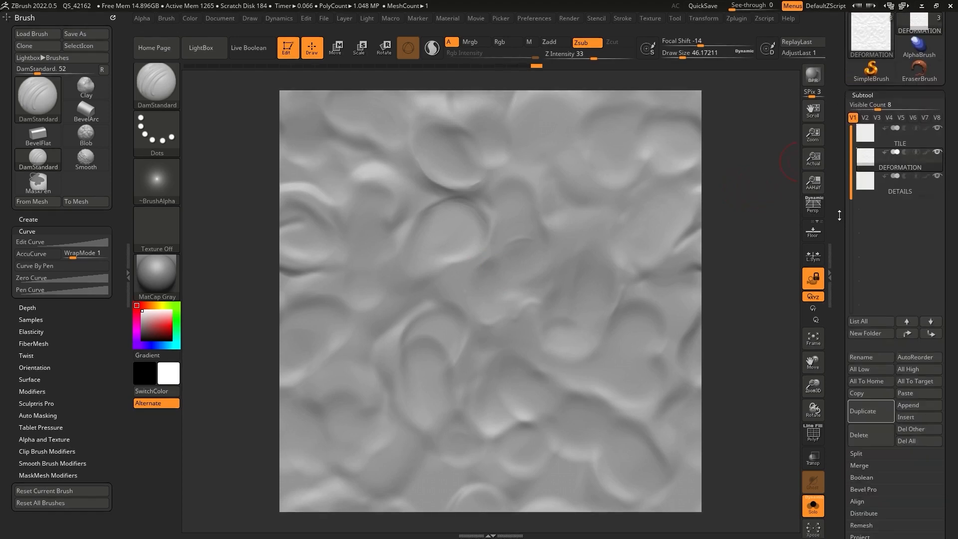
pyautogui.click(878, 411)
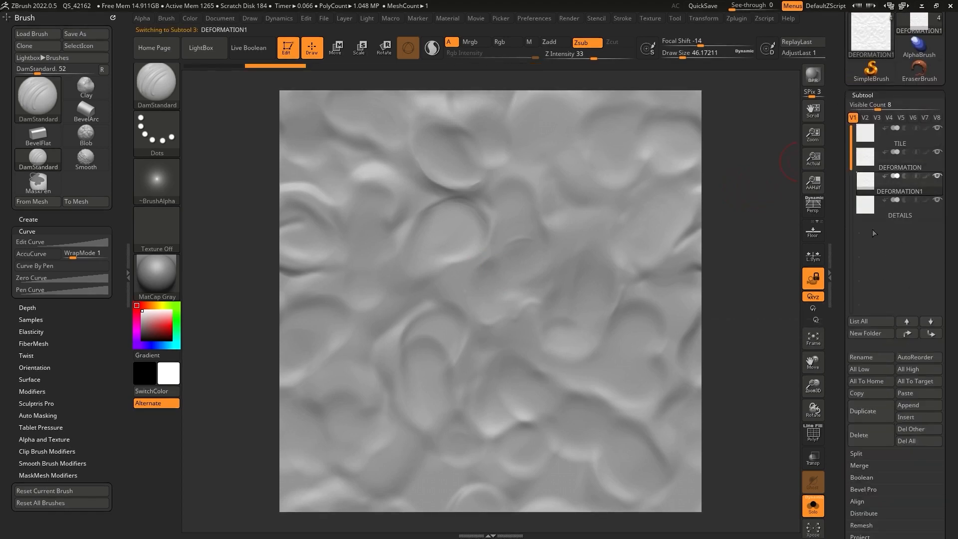
pyautogui.click(910, 168)
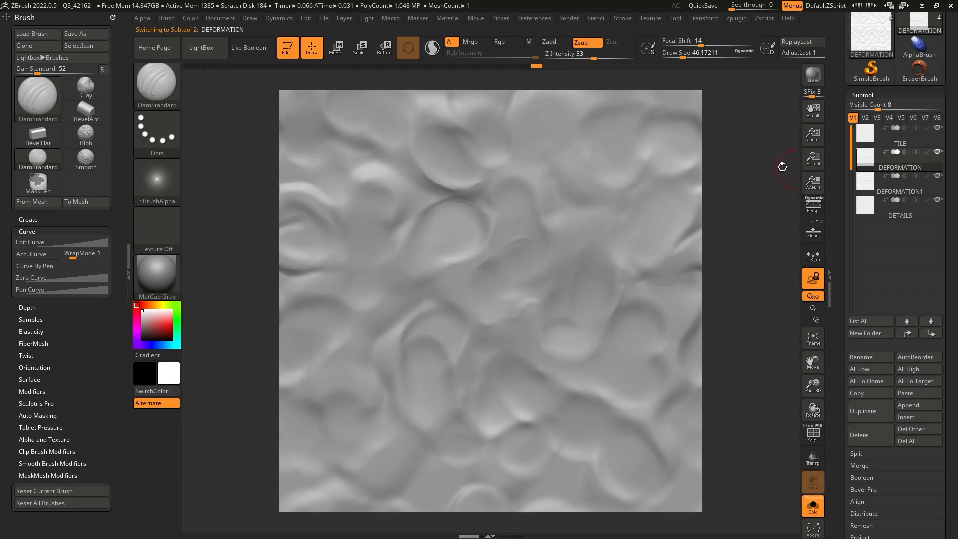
pyautogui.moveTo(519, 67); pyautogui.dragTo(230, 67)
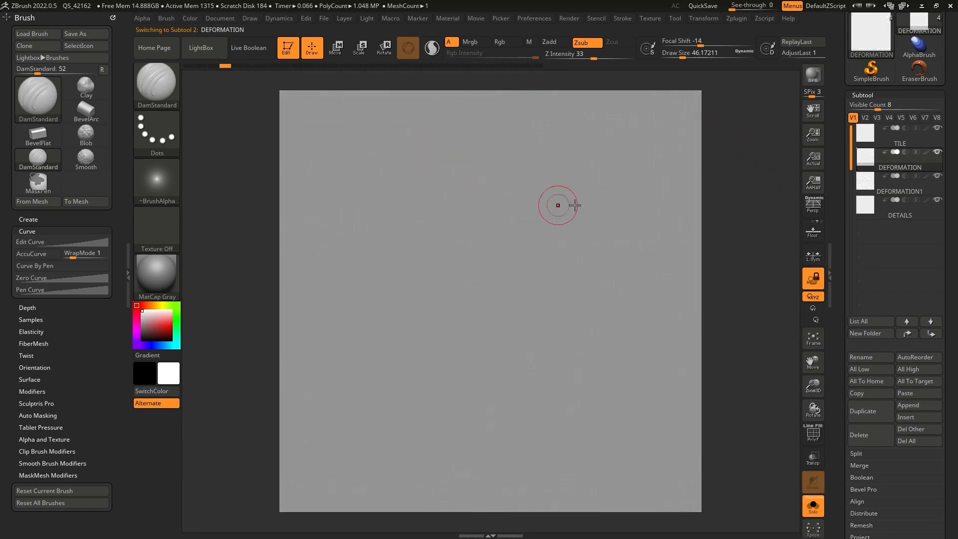
pyautogui.click(910, 194)
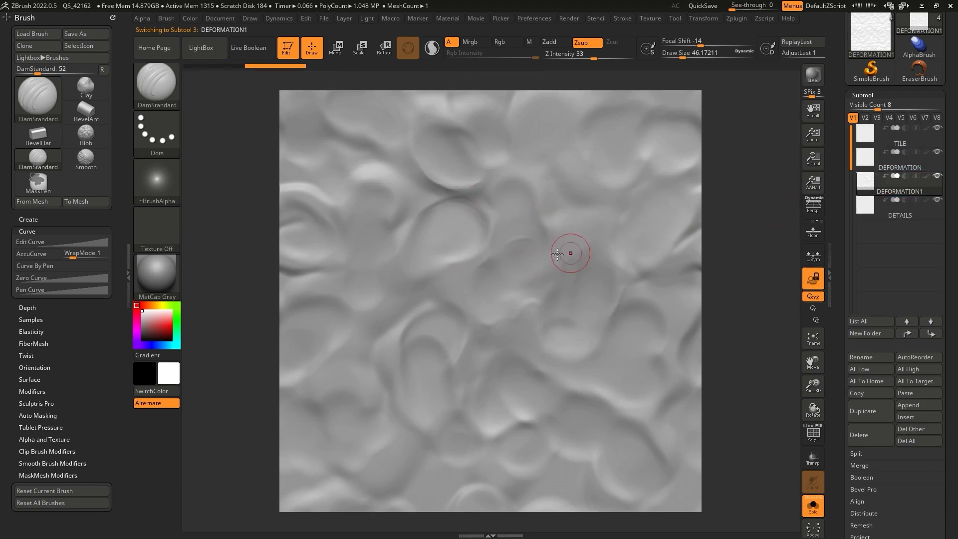
pyautogui.click(911, 169)
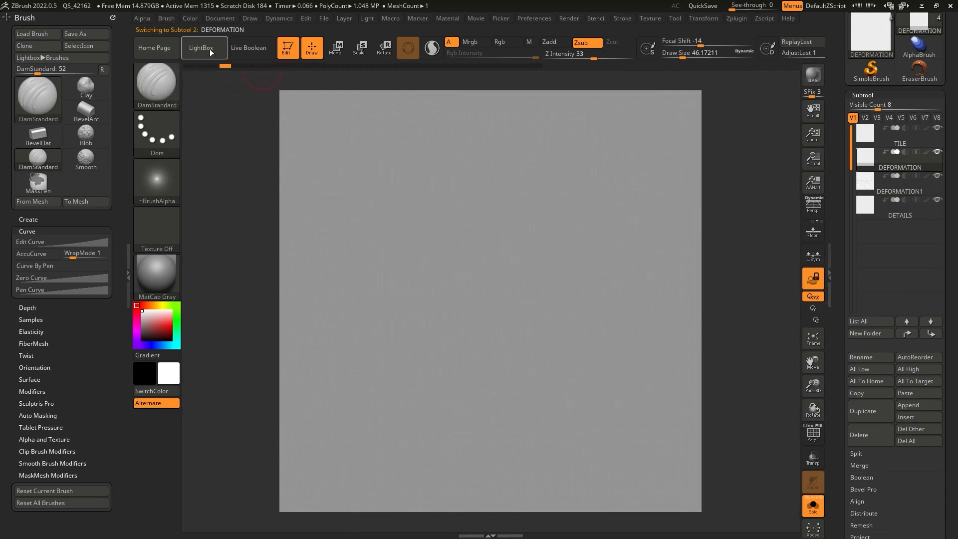
# - Browse LightBox's DemoProjects folder and select the DemoTreeFrog project to show its file path
pyautogui.click(210, 50)
pyautogui.click(260, 80)
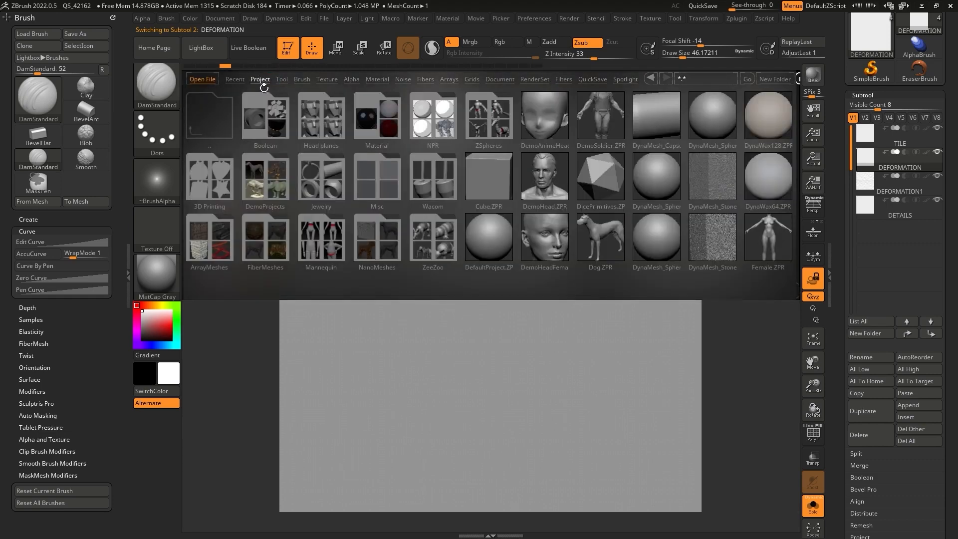
pyautogui.click(268, 182)
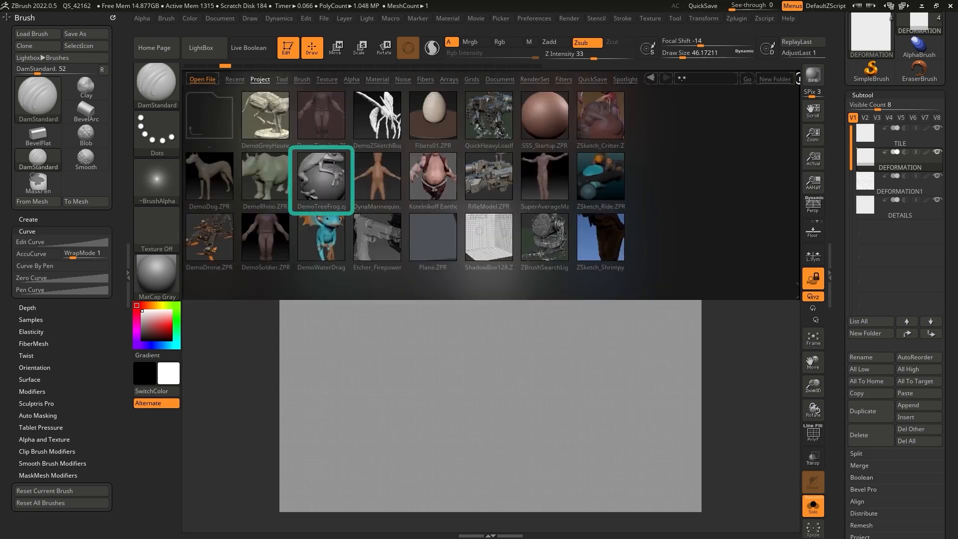
pyautogui.click(328, 175)
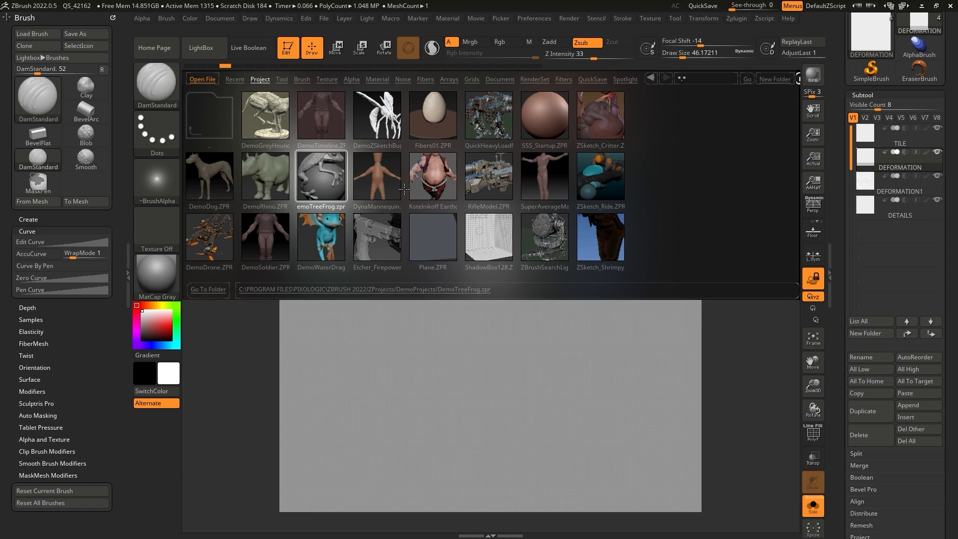
# - Load the SMUDGE_Advanced brush from LightBox's custom brush folder and enlarge its draw size to about 212
pyautogui.click(300, 82)
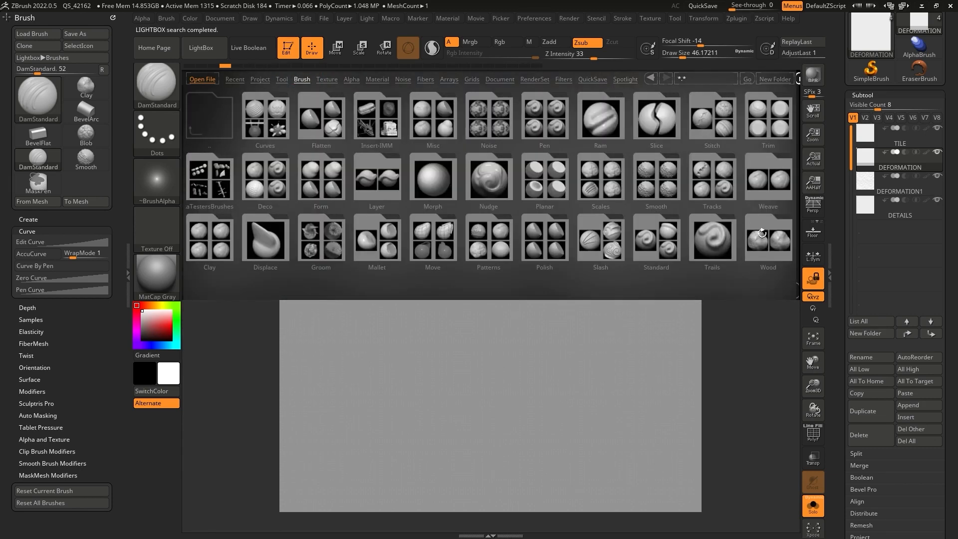
pyautogui.moveTo(748, 222); pyautogui.dragTo(689, 229)
pyautogui.doubleClick(616, 126)
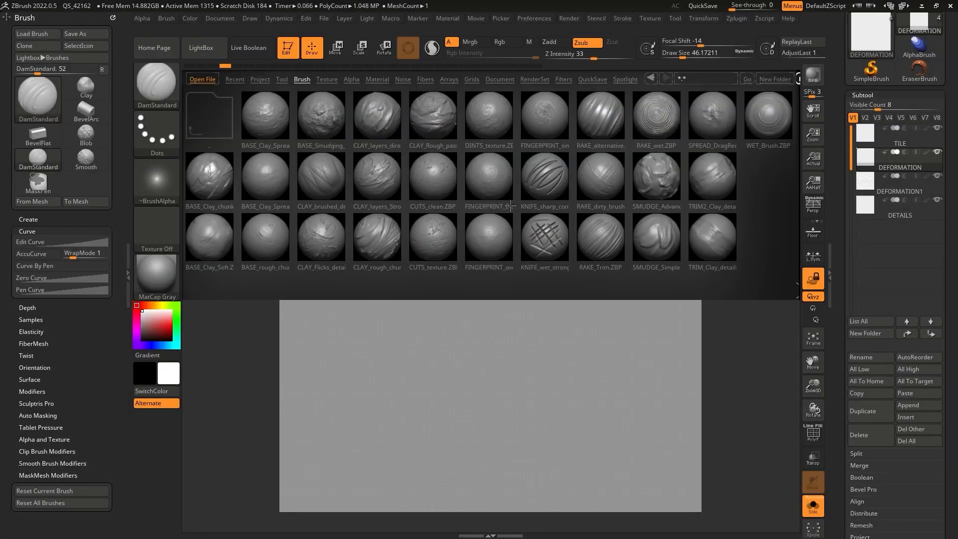
pyautogui.doubleClick(661, 176)
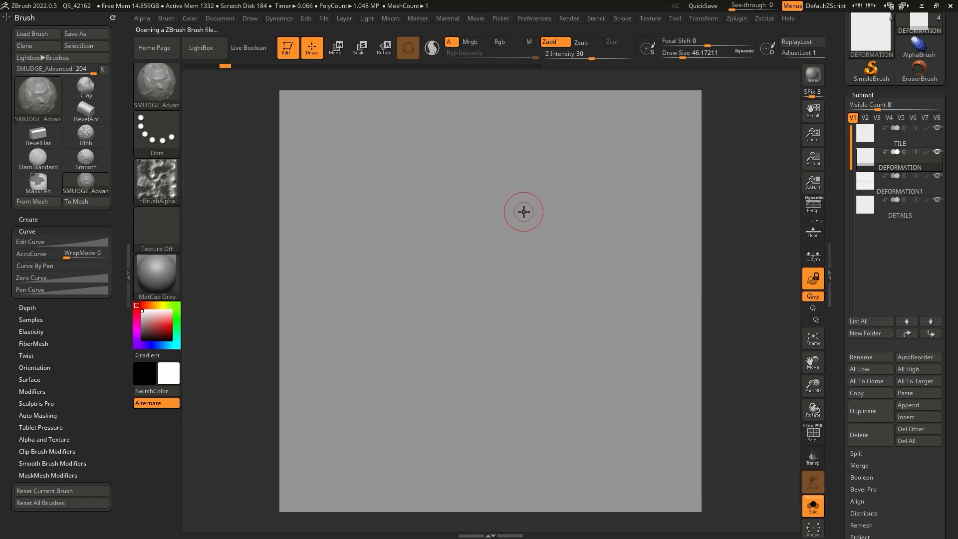
pyautogui.press('space')
pyautogui.moveTo(518, 205)
pyautogui.mouseDown()
pyautogui.moveTo(548, 204)
pyautogui.moveTo(516, 229)
pyautogui.moveTo(474, 346)
pyautogui.moveTo(518, 240)
pyautogui.moveTo(549, 214)
pyautogui.moveTo(419, 250)
pyautogui.moveTo(491, 389)
pyautogui.moveTo(539, 240)
pyautogui.moveTo(589, 234)
pyautogui.moveTo(386, 264)
pyautogui.moveTo(398, 342)
pyautogui.mouseUp()
pyautogui.click(421, 332)
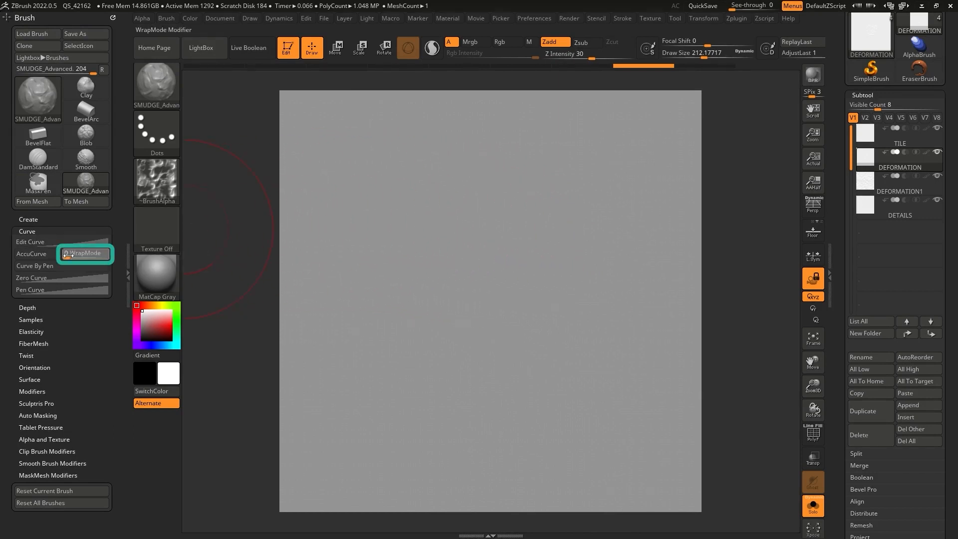
# - Set SMUDGE_Advanced's curve WrapMode to 1 and cover the DEFORMATION plane with smudge strokes, reducing the draw size to about 108
pyautogui.press('space')
pyautogui.moveTo(427, 226)
pyautogui.mouseDown()
pyautogui.moveTo(436, 227)
pyautogui.moveTo(296, 330)
pyautogui.mouseUp()
pyautogui.moveTo(443, 345); pyautogui.dragTo(315, 488)
pyautogui.moveTo(507, 259)
pyautogui.mouseDown()
pyautogui.moveTo(414, 99)
pyautogui.moveTo(571, 156)
pyautogui.moveTo(605, 186)
pyautogui.moveTo(529, 409)
pyautogui.moveTo(441, 492)
pyautogui.mouseUp()
pyautogui.moveTo(594, 352); pyautogui.dragTo(619, 439)
pyautogui.moveTo(476, 311)
pyautogui.mouseDown()
pyautogui.moveTo(354, 231)
pyautogui.moveTo(328, 226)
pyautogui.mouseUp()
pyautogui.press('space')
pyautogui.moveTo(480, 207); pyautogui.dragTo(457, 207)
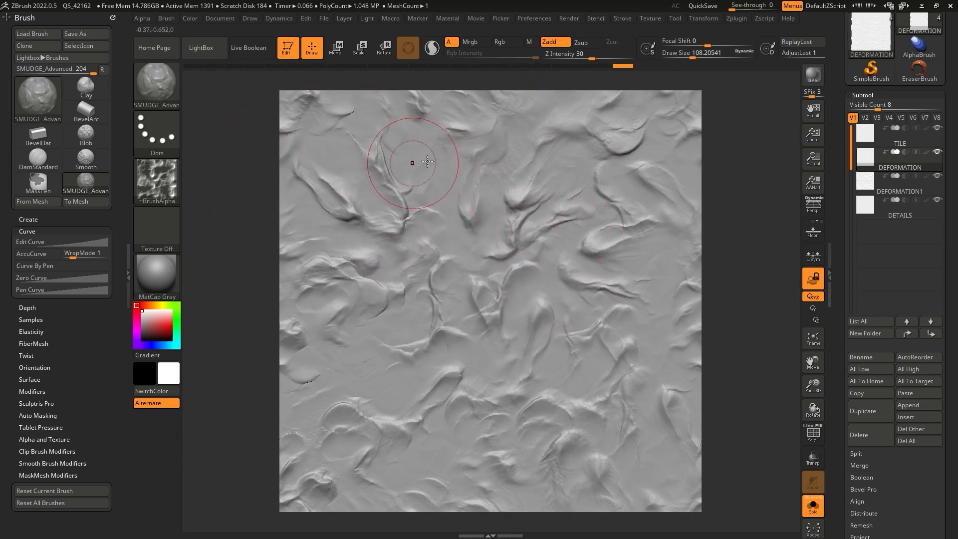
# - Load the CUTS_clean brush from LightBox, set its curve WrapMode to 1 and enlarge its draw size to about 239
pyautogui.press(',')
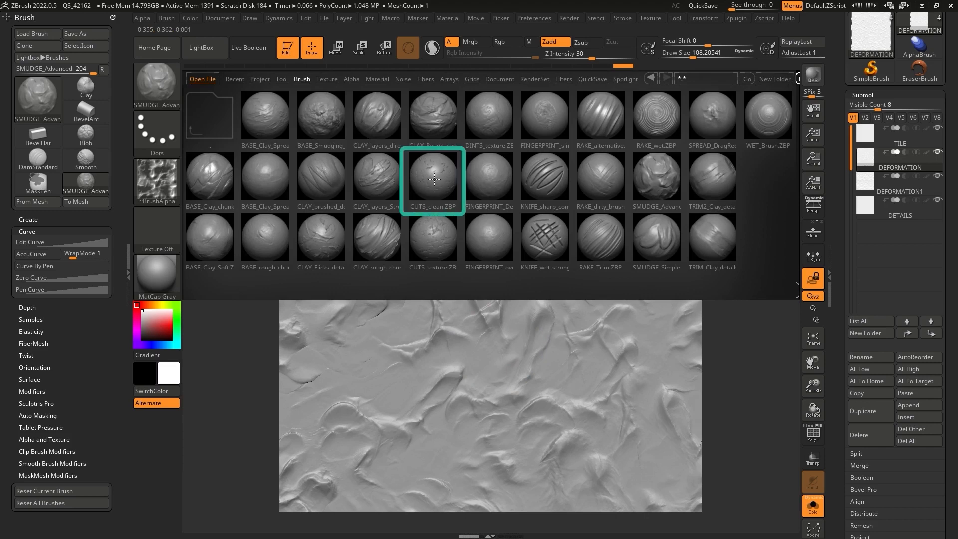
pyautogui.doubleClick(434, 169)
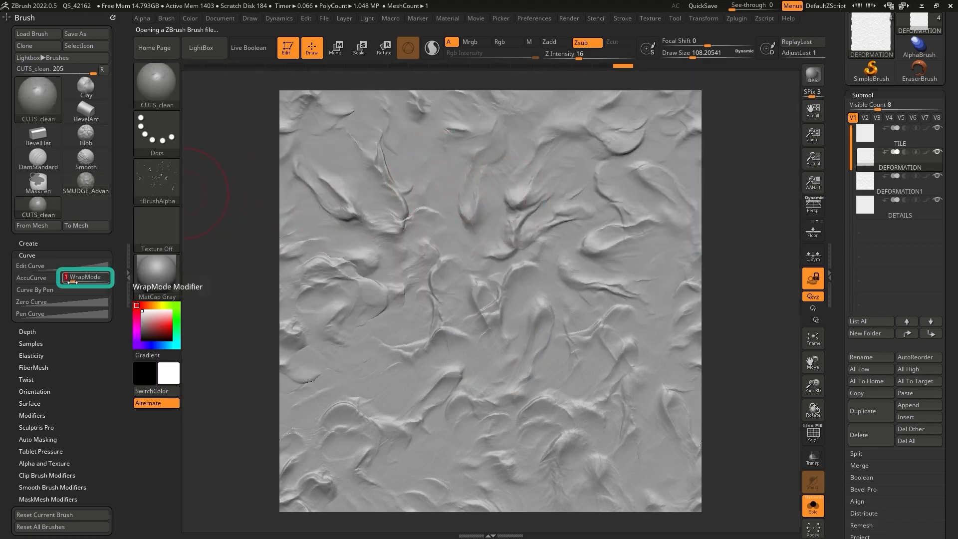
pyautogui.press('space')
pyautogui.moveTo(514, 225); pyautogui.dragTo(574, 226)
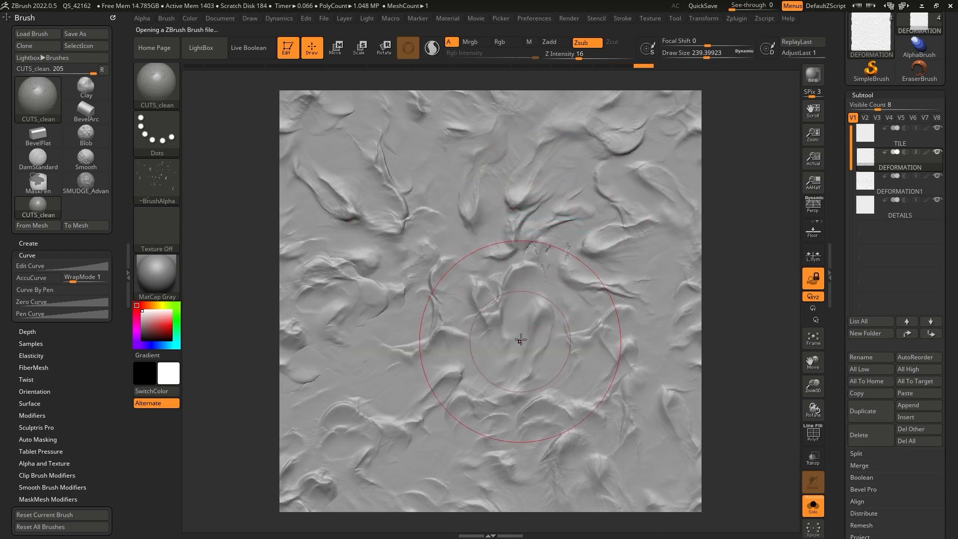
# - Cut scattered marks into the DEFORMATION plane with the CUTS_clean brush and enlarge its draw size to about 542
pyautogui.moveTo(422, 146); pyautogui.dragTo(415, 153)
pyautogui.press('space')
pyautogui.moveTo(472, 231); pyautogui.dragTo(482, 230)
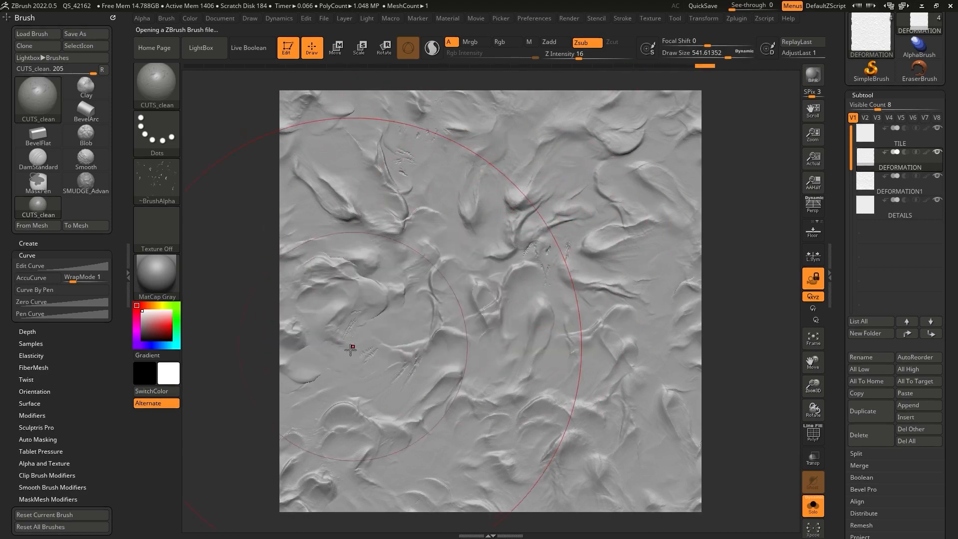
# - Reduce the draw size to about 94 and smooth the harsh cut marks near the DEFORMATION plane's edges
pyautogui.press('space')
pyautogui.moveTo(624, 269); pyautogui.dragTo(596, 269)
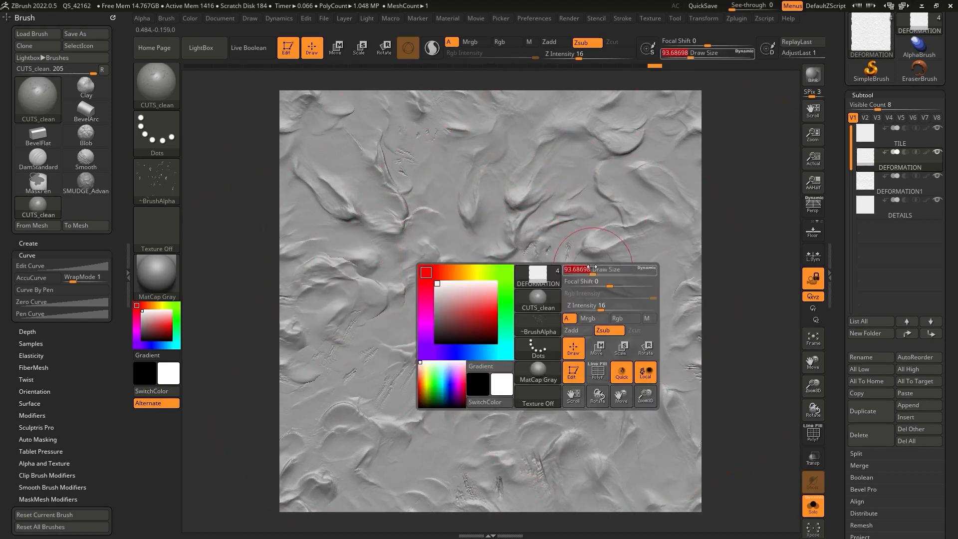
pyautogui.press('shift')
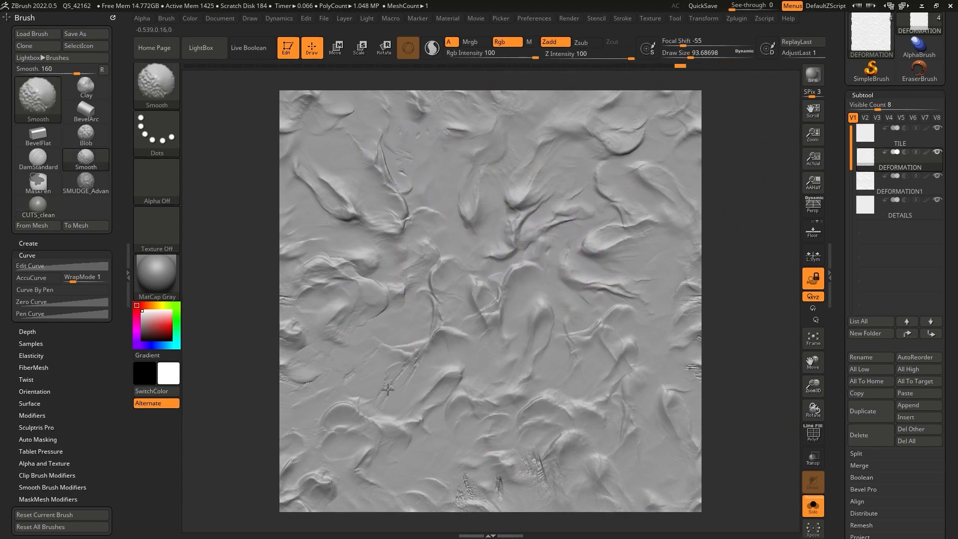
pyautogui.keyDown('shift'); pyautogui.moveTo(466, 494); pyautogui.dragTo(587, 427); pyautogui.keyUp('shift')
pyautogui.moveTo(687, 370)
pyautogui.keyDown('shift'); pyautogui.mouseDown()
pyautogui.moveTo(650, 247)
pyautogui.moveTo(494, 159)
pyautogui.moveTo(428, 102)
pyautogui.moveTo(383, 203)
pyautogui.moveTo(344, 240)
pyautogui.moveTo(392, 307)
pyautogui.moveTo(519, 306)
pyautogui.moveTo(425, 359)
pyautogui.moveTo(391, 400)
pyautogui.moveTo(379, 315)
pyautogui.mouseUp(); pyautogui.keyUp('shift')
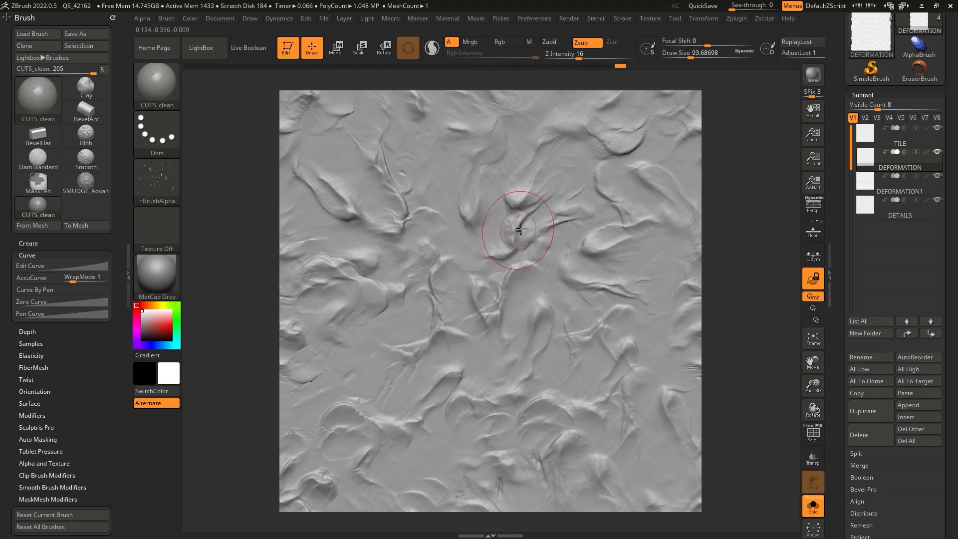
# - Switch through the DEFORMATION1 subtool to DETAILS and divide its plane up to subdivision level 7
pyautogui.click(915, 191)
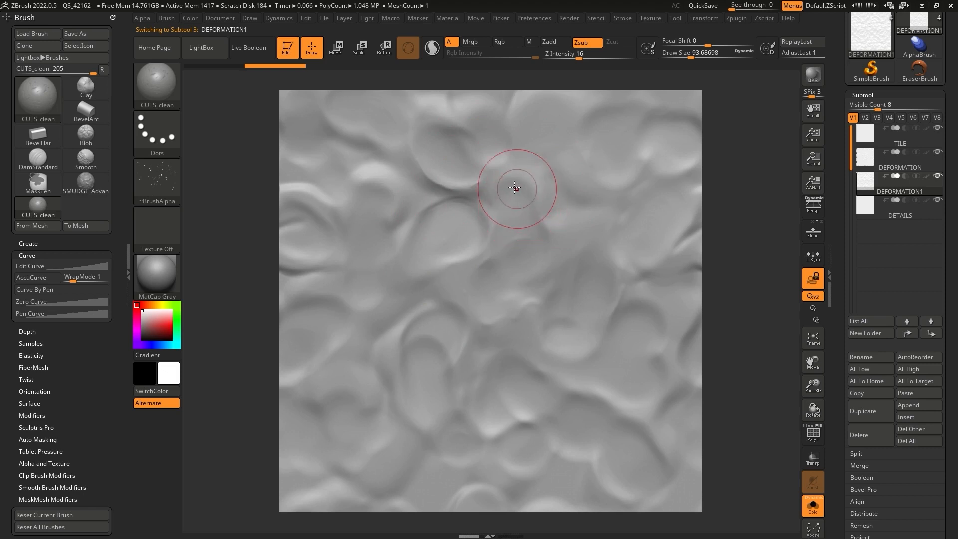
pyautogui.click(914, 216)
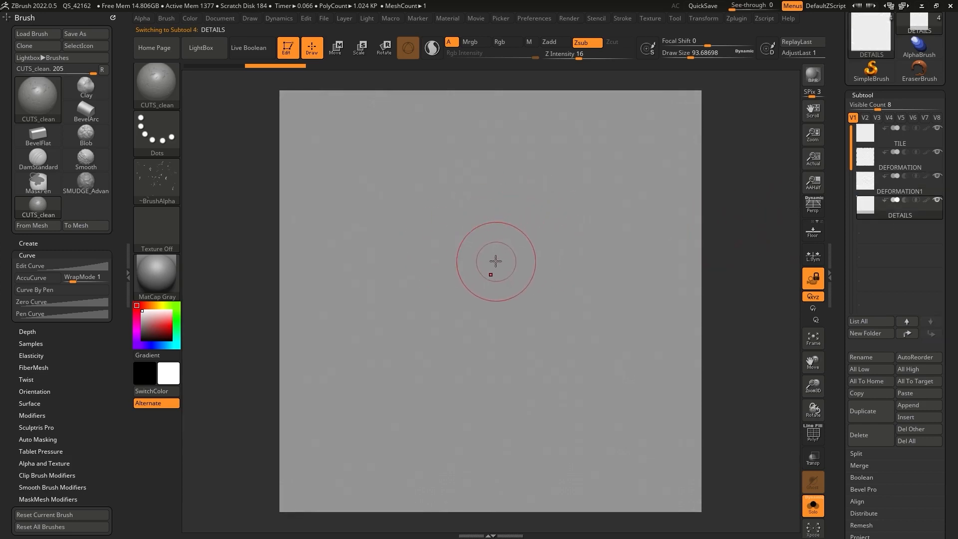
pyautogui.scroll(-4, 860, 330)
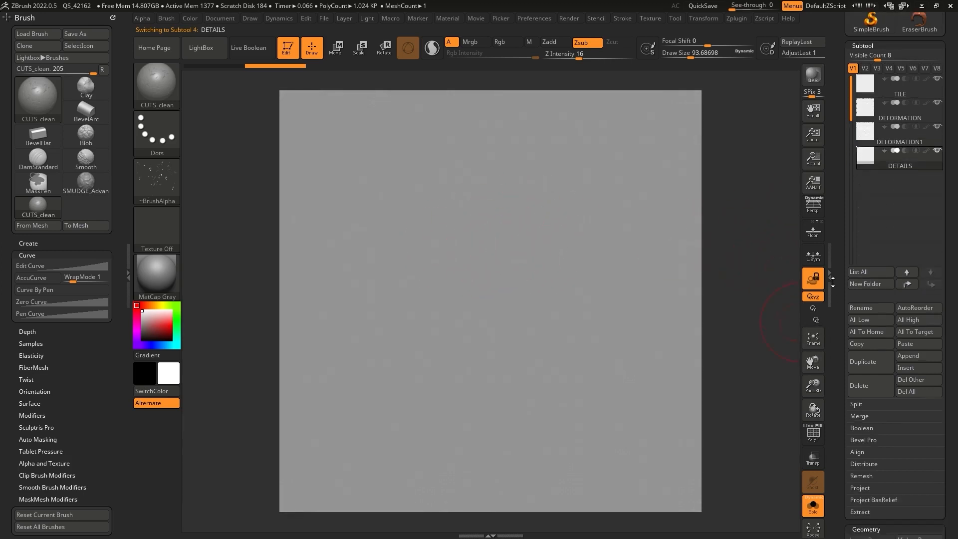
pyautogui.click(863, 472)
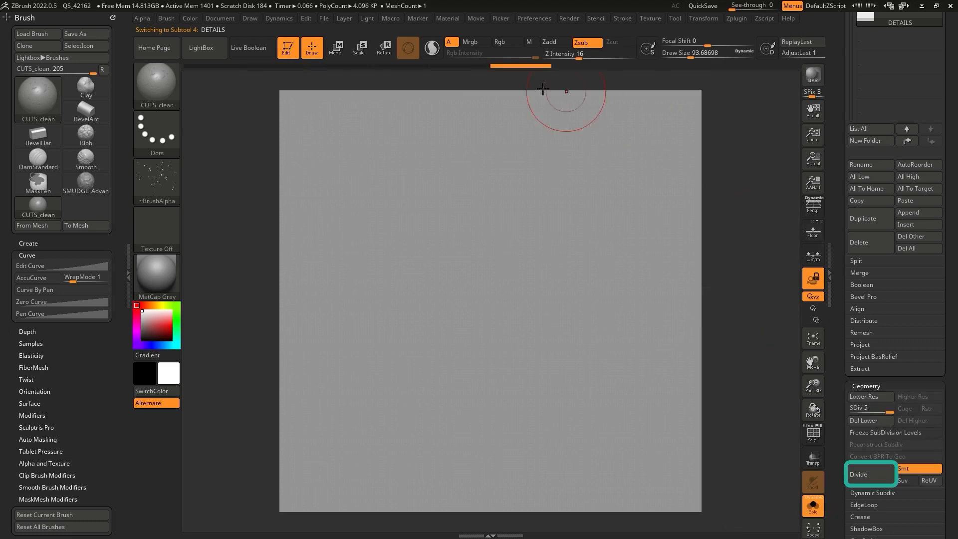
pyautogui.click(128, 270)
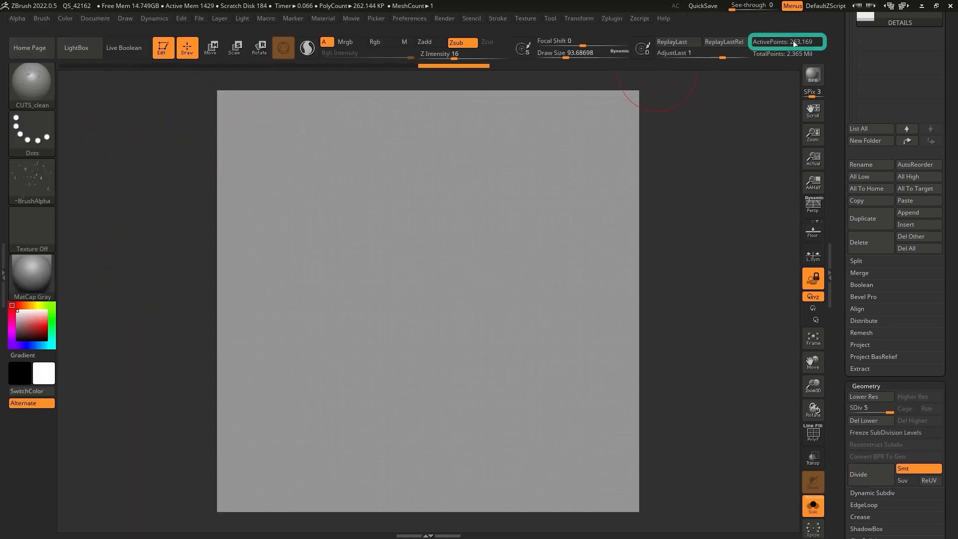
pyautogui.click(883, 478)
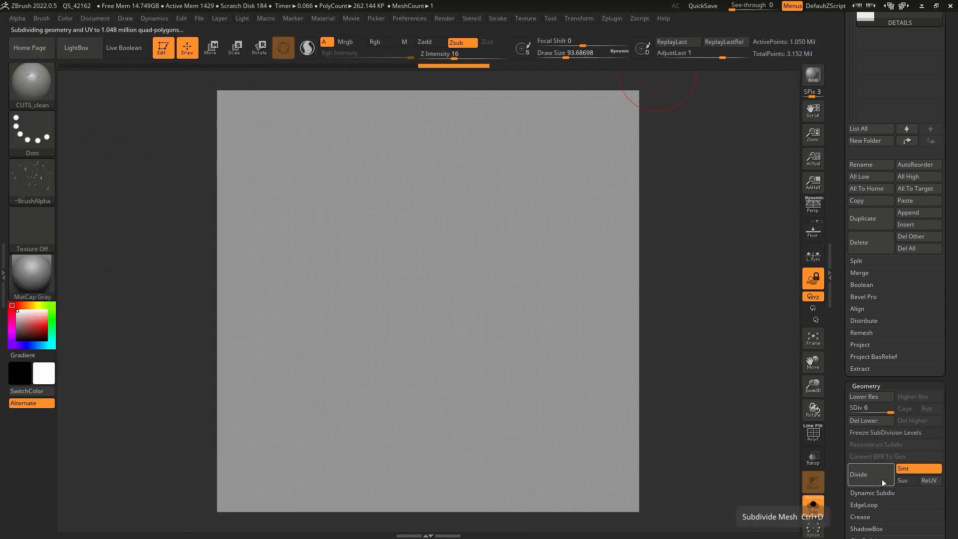
pyautogui.click(882, 479)
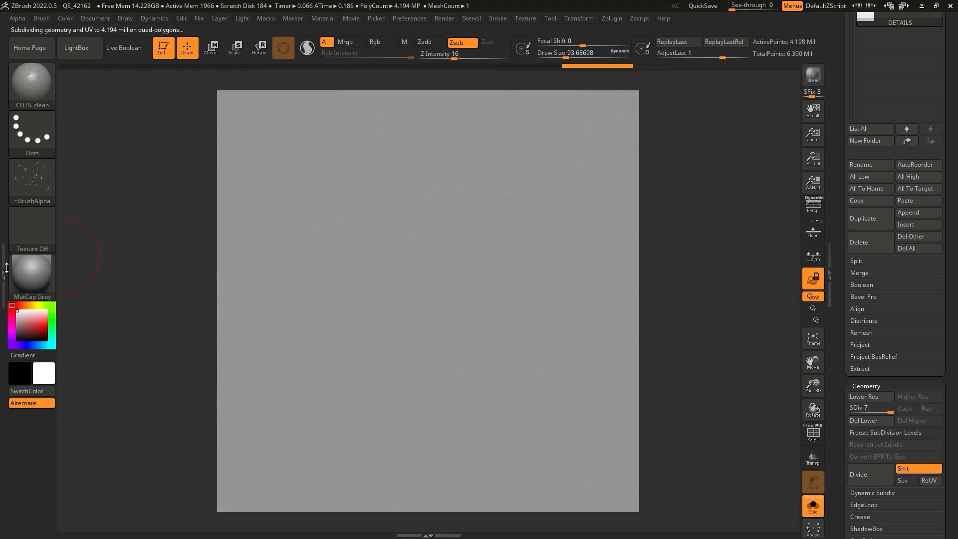
pyautogui.click(3, 270)
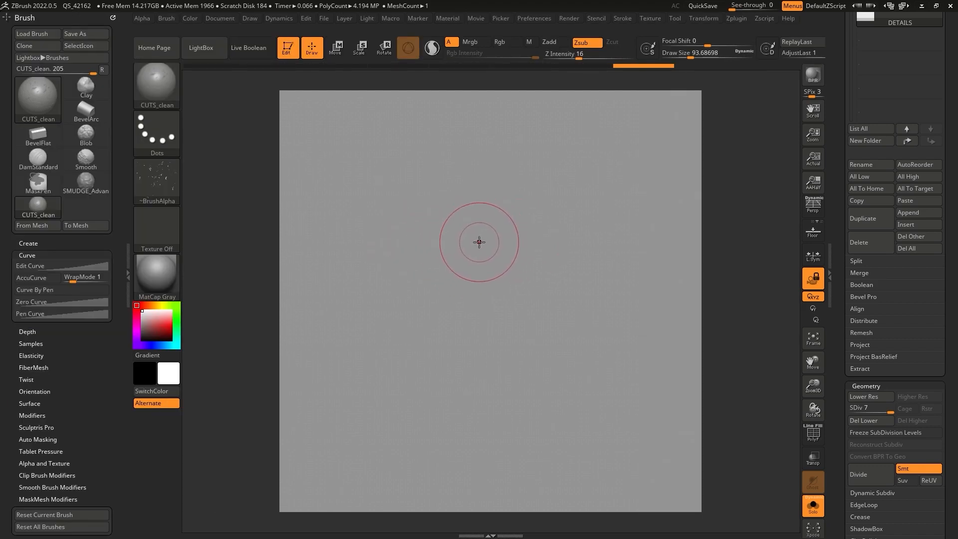
# - Pick the Standard brush and give it Alpha 56 with the DragRect stroke
pyautogui.press('b')
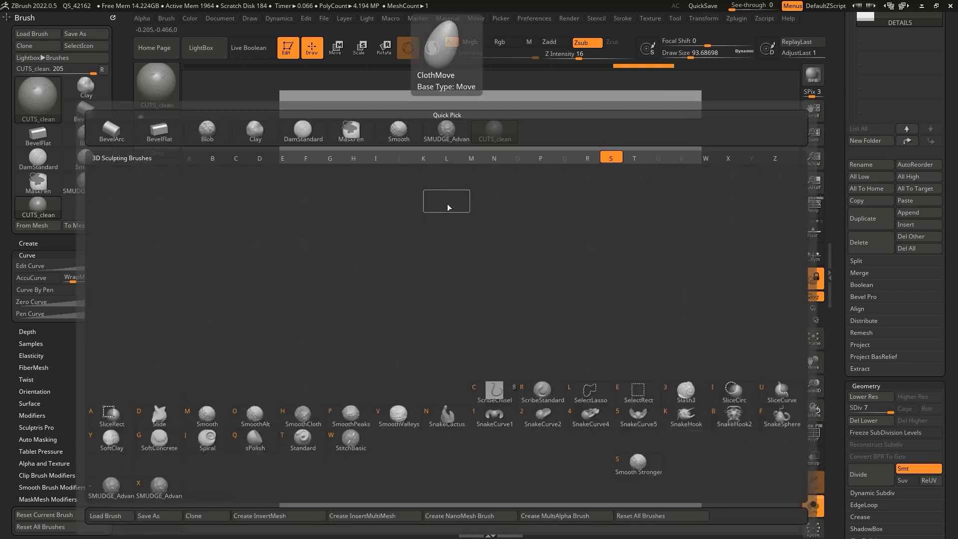
pyautogui.press('s')
pyautogui.press('t')
pyautogui.click(160, 179)
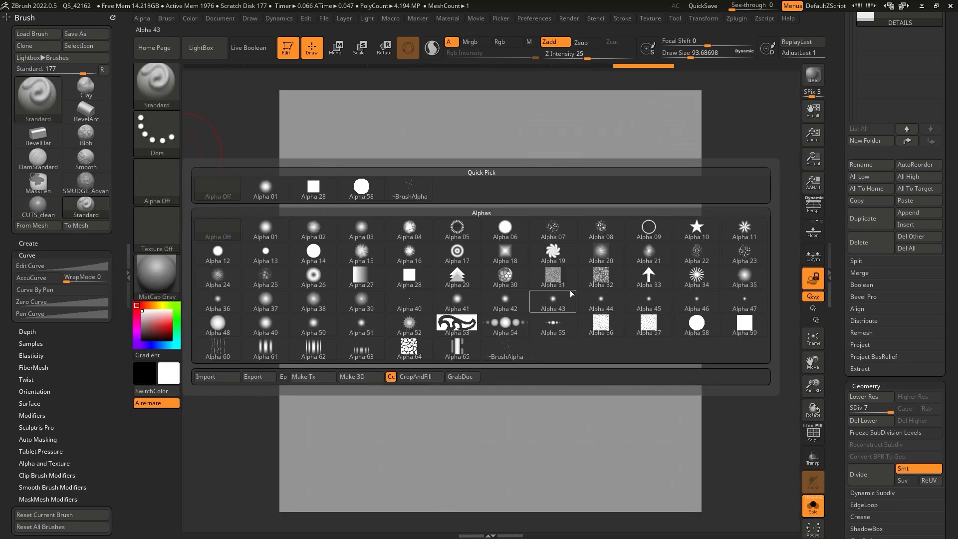
pyautogui.moveTo(590, 302)
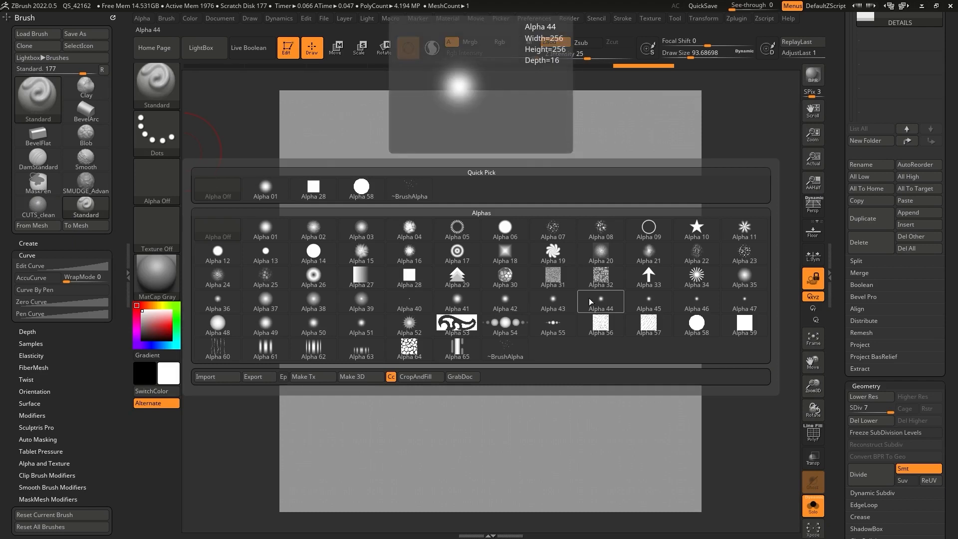
pyautogui.click(603, 322)
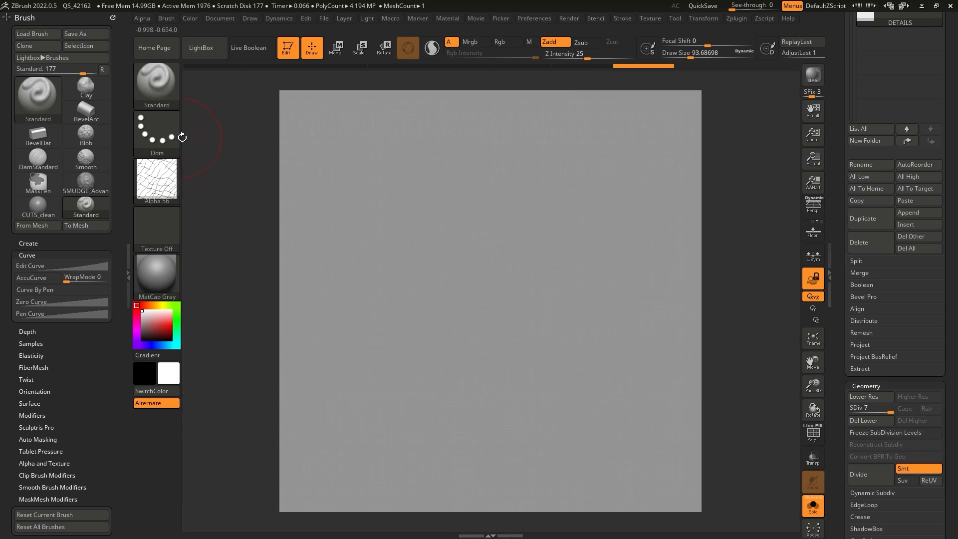
pyautogui.click(166, 134)
pyautogui.click(264, 141)
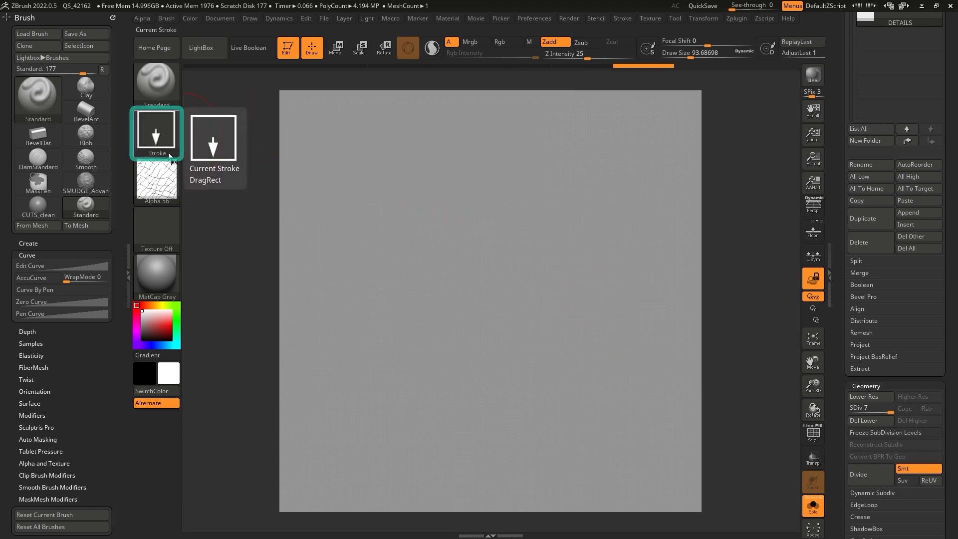
# - Try stamping the Alpha 56 crack pattern three times around the middle of the DETAILS plane, and undo the stamps
pyautogui.moveTo(467, 240); pyautogui.dragTo(490, 265)
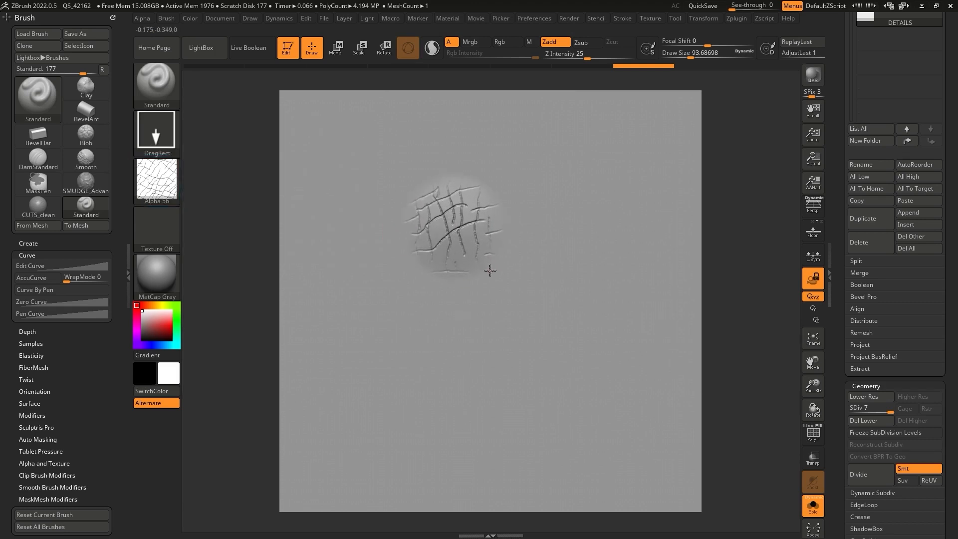
pyautogui.moveTo(544, 222); pyautogui.dragTo(599, 270)
pyautogui.moveTo(513, 272); pyautogui.dragTo(528, 318)
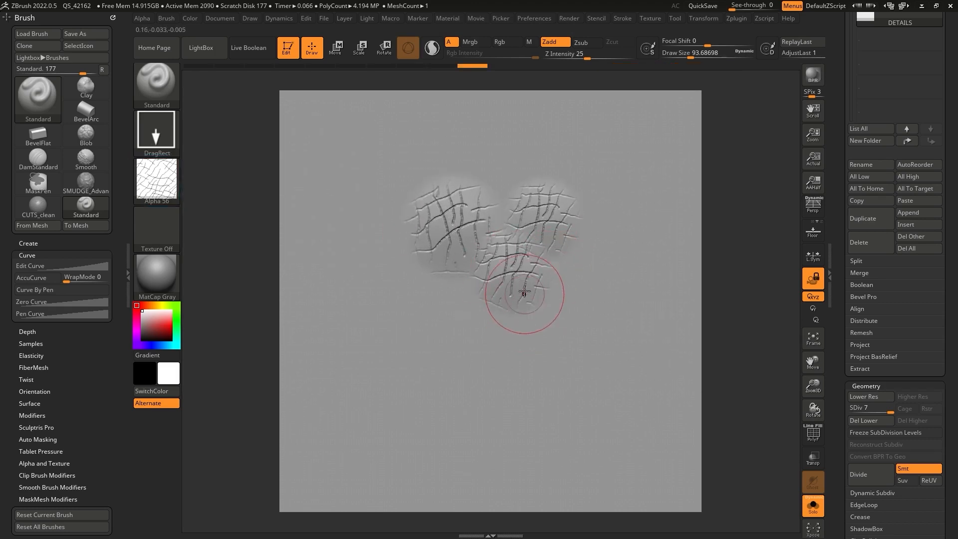
pyautogui.hotkey('ctrl', 'z')
pyautogui.hotkey('ctrl', 'z')
pyautogui.hotkey('ctrl', 'z')
pyautogui.hotkey('ctrl', 'z')
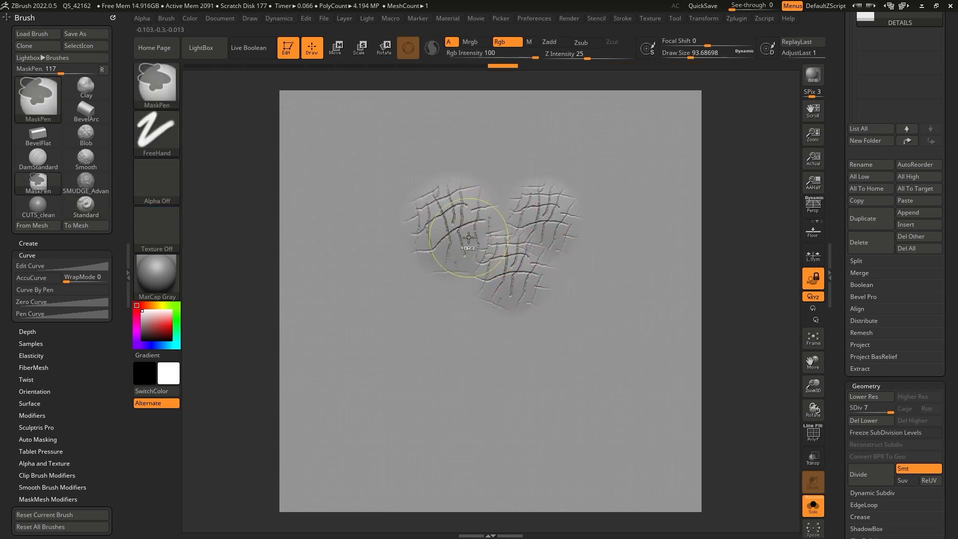
pyautogui.hotkey('ctrl', 'z')
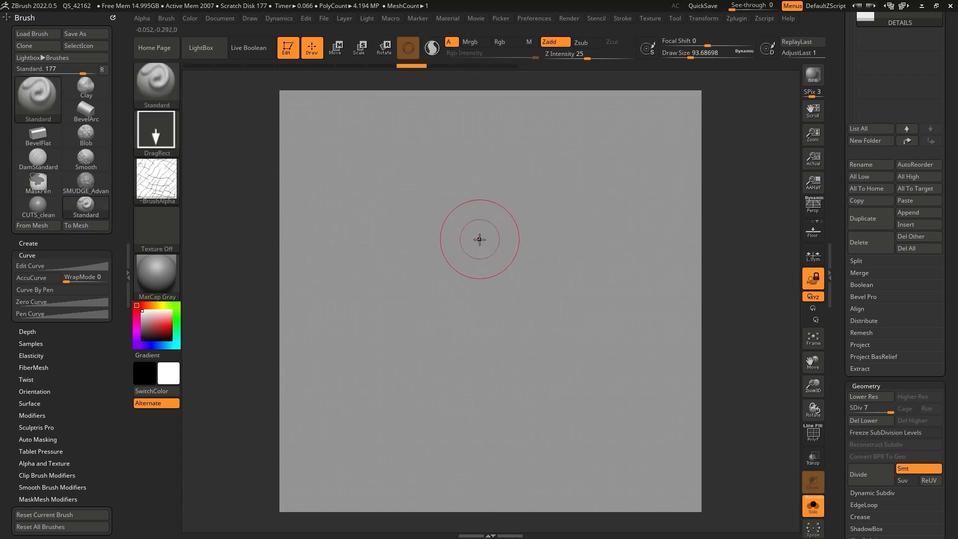
# - Open the alpha's Modify settings, test more crack stamps on the DETAILS plane, and undo them
pyautogui.click(145, 18)
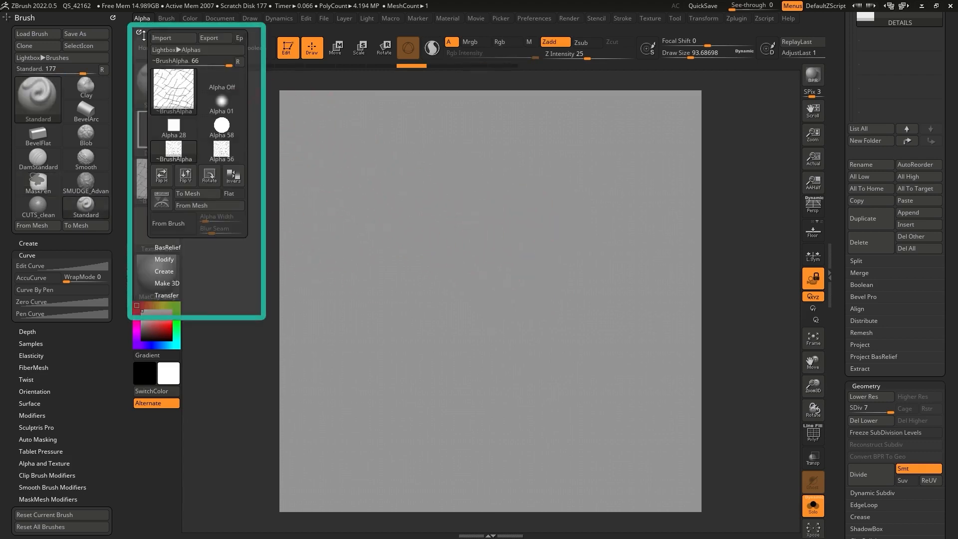
pyautogui.click(179, 259)
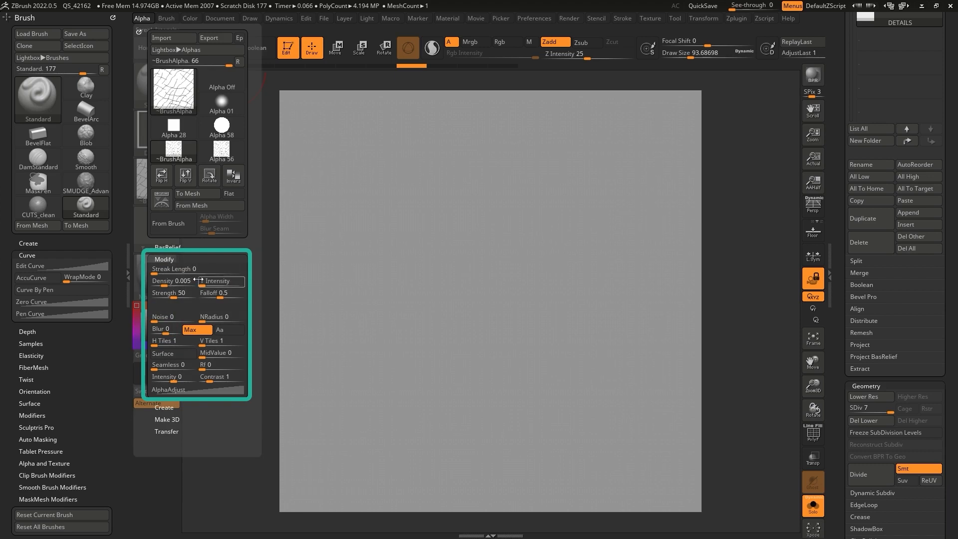
pyautogui.click(181, 356)
pyautogui.moveTo(477, 206)
pyautogui.mouseDown()
pyautogui.moveTo(487, 247)
pyautogui.moveTo(468, 279)
pyautogui.moveTo(419, 242)
pyautogui.mouseUp()
pyautogui.moveTo(524, 249); pyautogui.dragTo(534, 293)
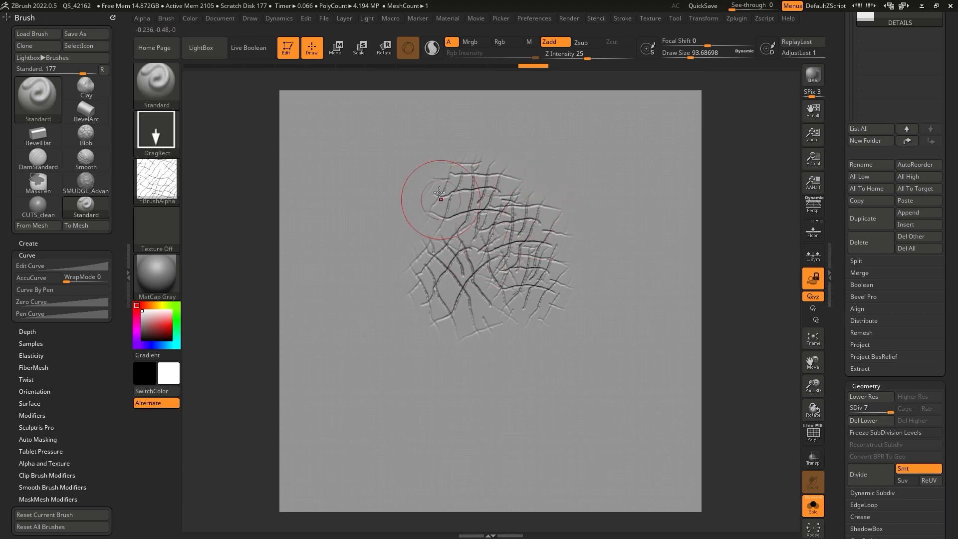
pyautogui.hotkey('ctrl', 'z')
pyautogui.hotkey('ctrl', 'z')
pyautogui.hotkey('ctrl', 'z')
pyautogui.hotkey('ctrl', 'z')
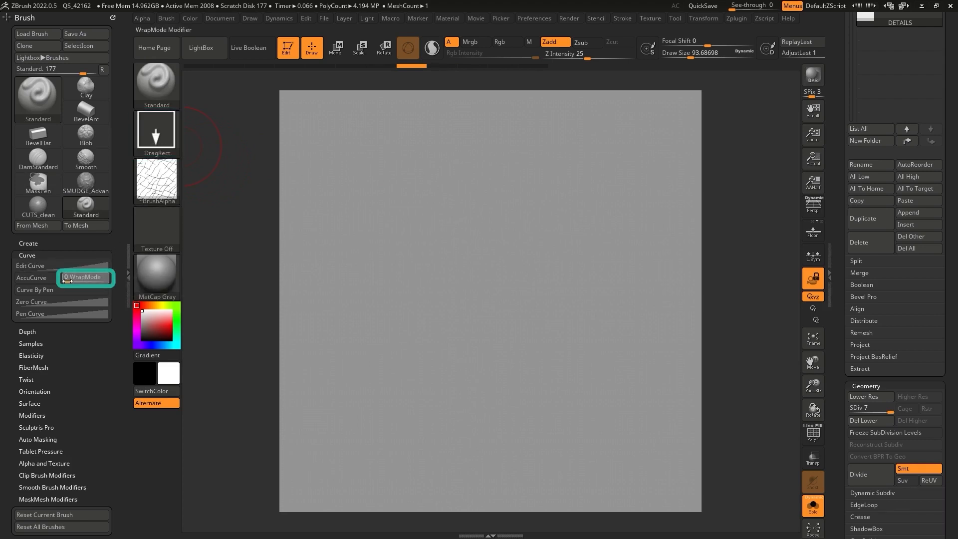
# - Set the Standard brush's curve WrapMode to 1, stamp large crack patterns across the plane's borders, and undo them
pyautogui.moveTo(241, 273); pyautogui.dragTo(441, 320)
pyautogui.moveTo(608, 460); pyautogui.dragTo(753, 504)
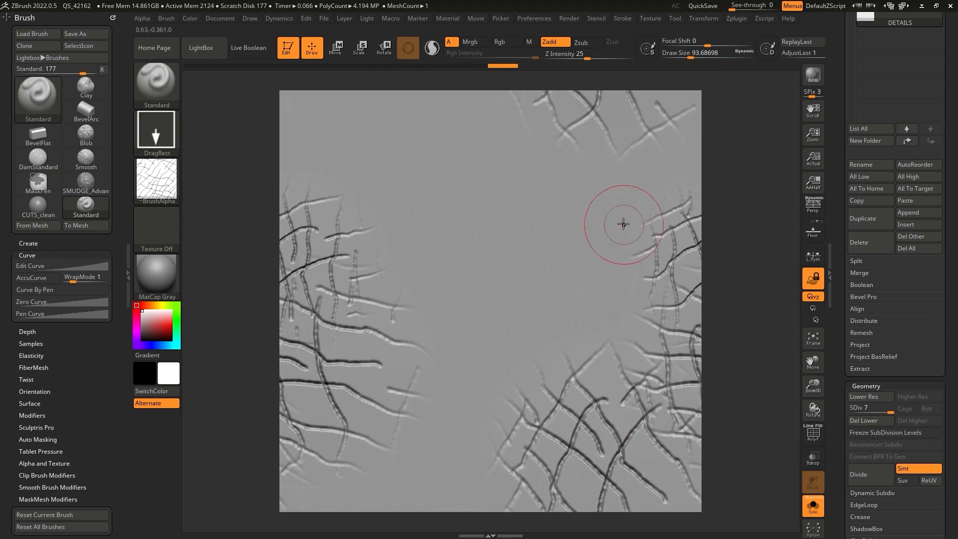
pyautogui.hotkey('ctrl', 'z')
pyautogui.hotkey('ctrl', 'z')
pyautogui.hotkey('ctrl', 'z')
pyautogui.hotkey('ctrl', 'z')
pyautogui.hotkey('ctrl', 'z')
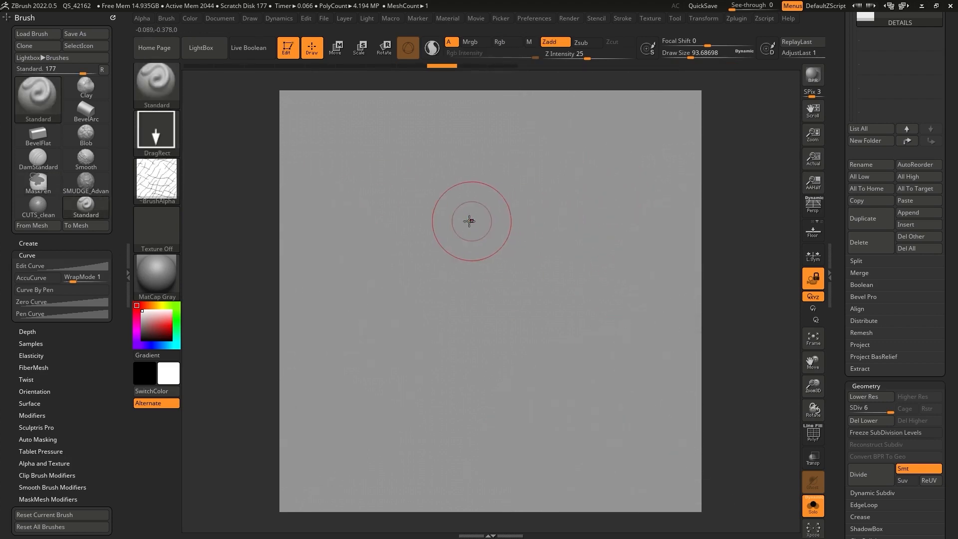
# - Reset the current Standard brush to its default settings
pyautogui.click(68, 515)
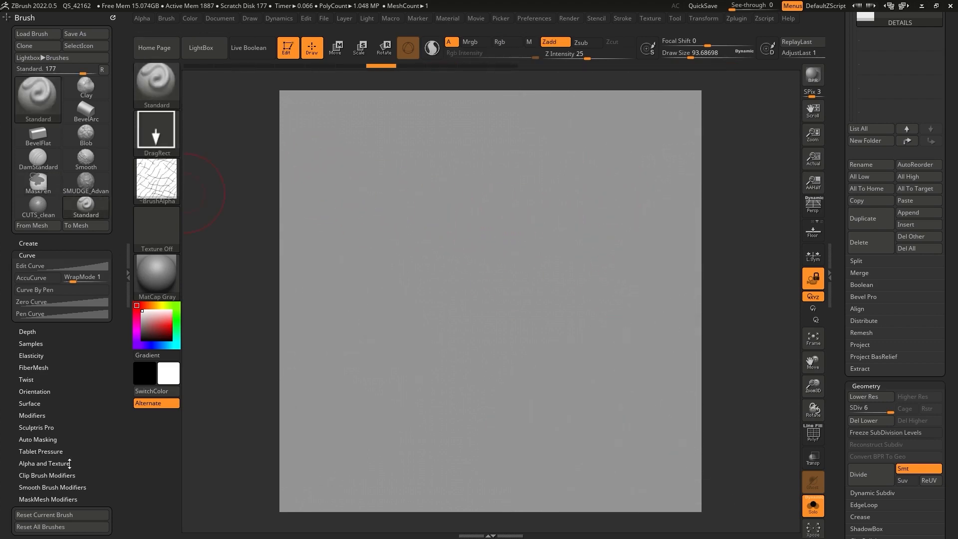
pyautogui.scroll(-1, 68, 494)
pyautogui.click(59, 475)
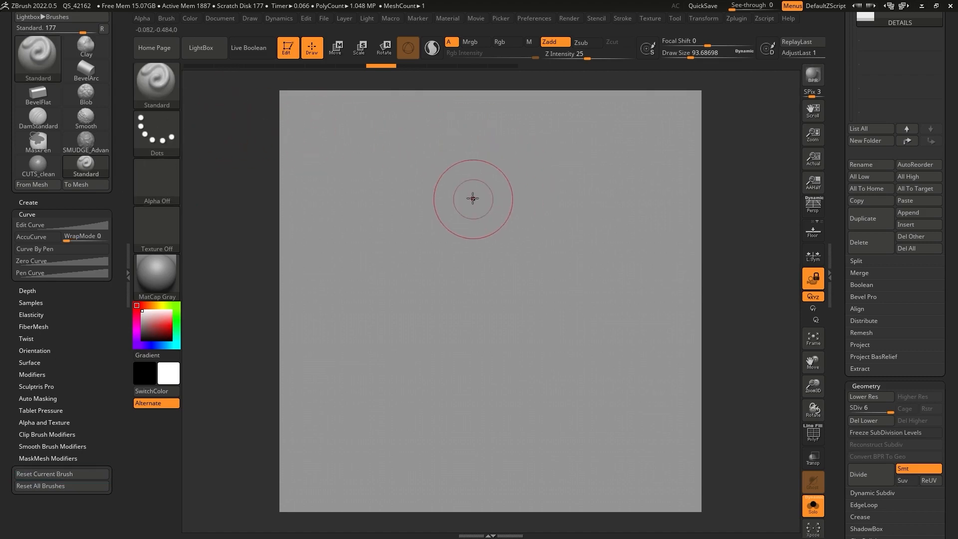
# - Load the single-placement FINGERPRINT brush from LightBox's custom brush folder and enlarge its draw size to about 286
pyautogui.press(',')
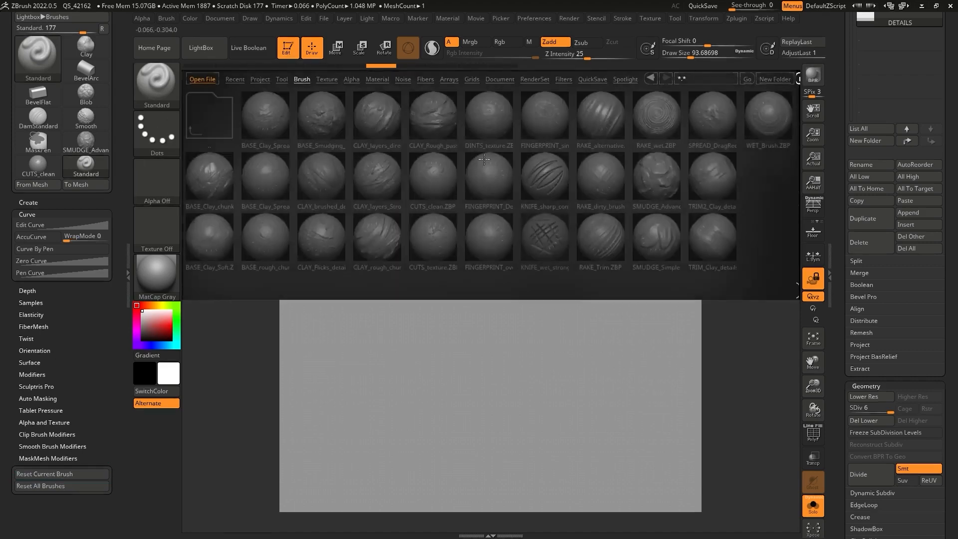
pyautogui.doubleClick(544, 117)
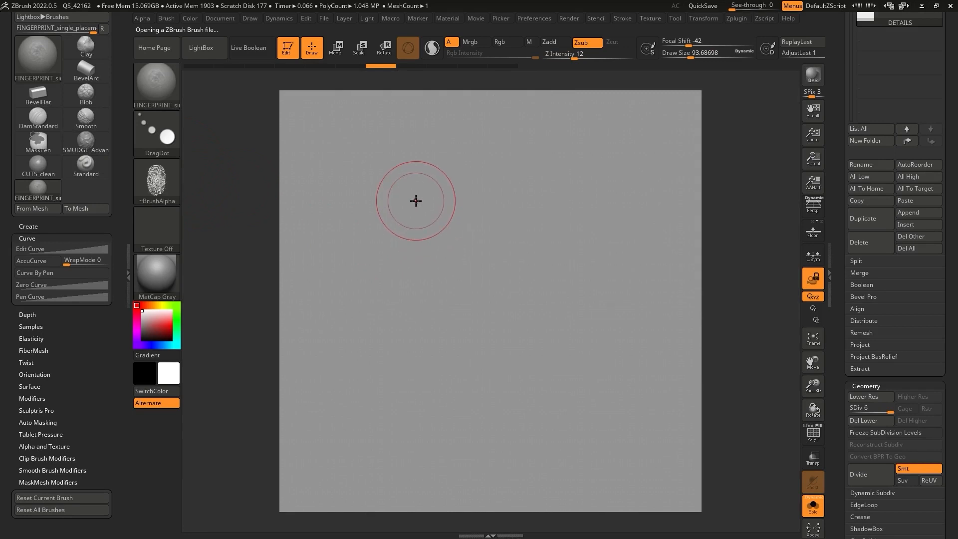
pyautogui.press('space')
pyautogui.moveTo(432, 207); pyautogui.dragTo(437, 207)
# - Try a fingerprint stamp on the upper part of the DETAILS plane and undo it
pyautogui.moveTo(471, 180)
pyautogui.mouseDown()
pyautogui.moveTo(474, 166)
pyautogui.moveTo(499, 181)
pyautogui.moveTo(488, 183)
pyautogui.moveTo(494, 165)
pyautogui.mouseUp()
pyautogui.press('ctrl')
pyautogui.hotkey('ctrl', 'z')
pyautogui.press('space')
pyautogui.hotkey('ctrl', 'z')
# - Divide the DETAILS plane up to subdivision level 8 and check its active point count
pyautogui.hotkey('ctrl', 'd')
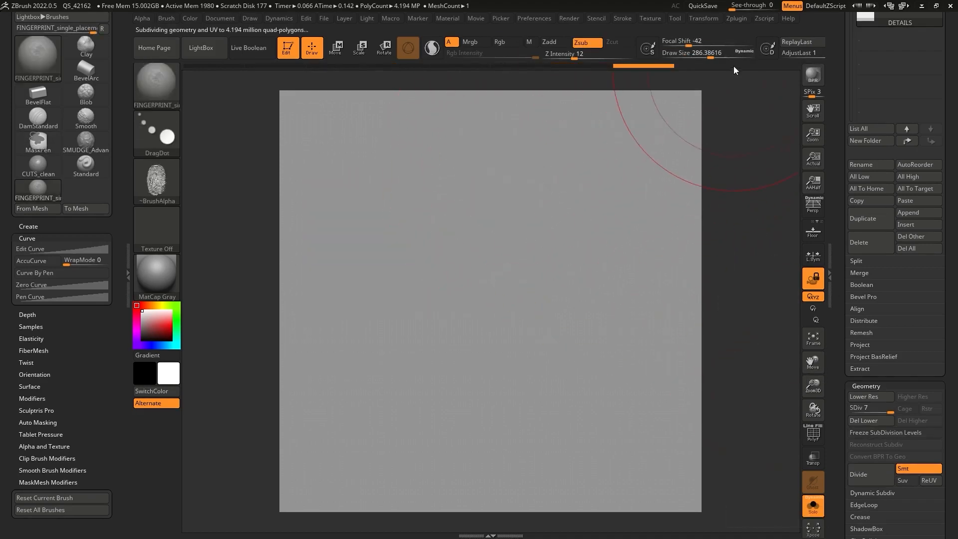
pyautogui.press('ctrl')
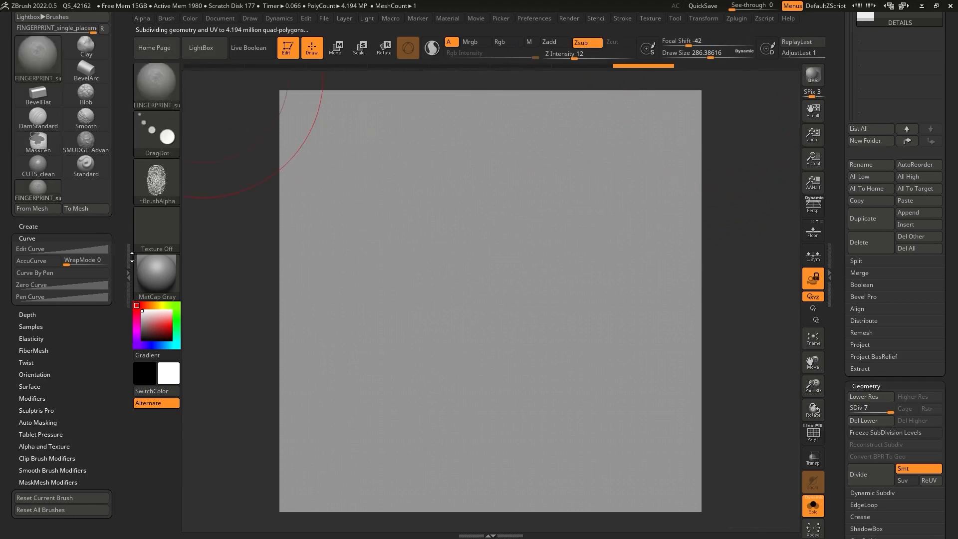
pyautogui.click(128, 260)
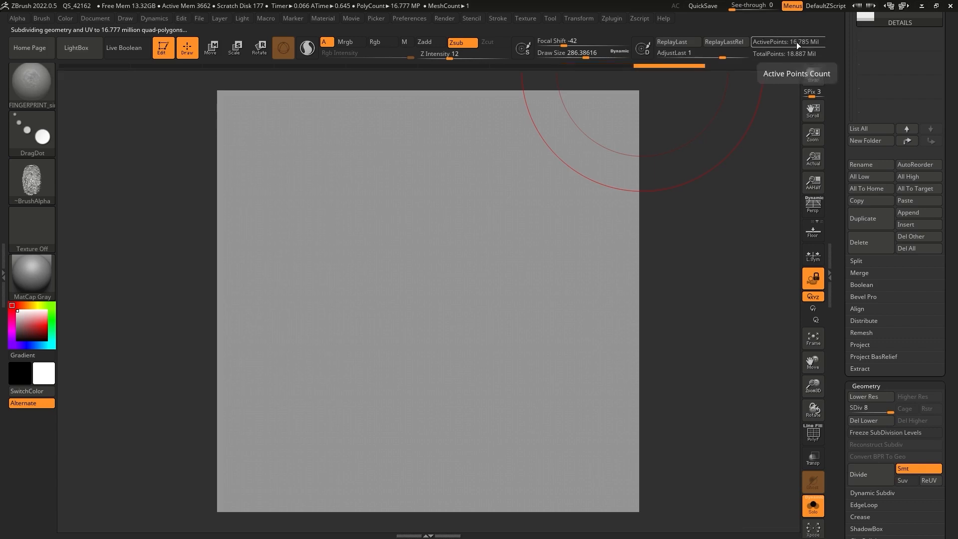
pyautogui.click(7, 276)
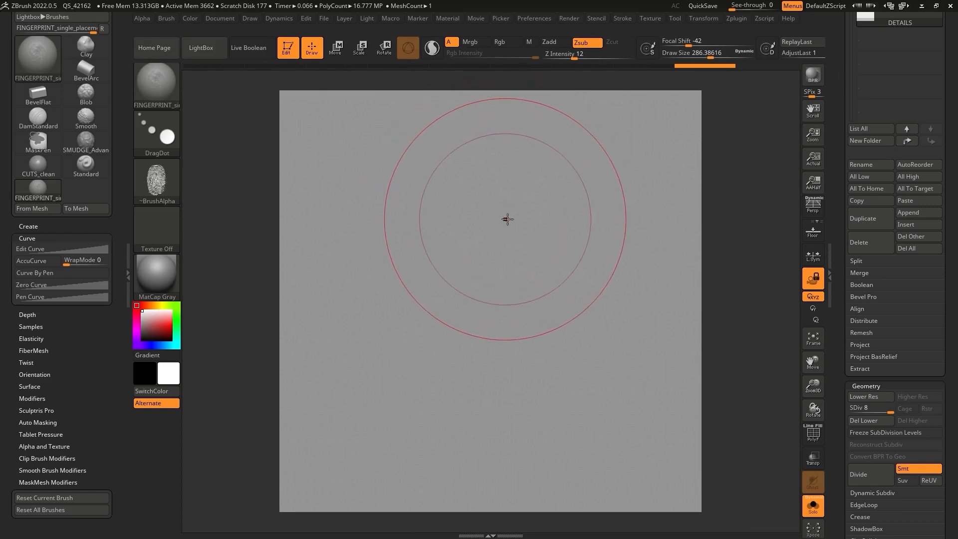
# - Try overlapping fingerprint stamps in the middle of the DETAILS plane and undo them
pyautogui.click(481, 231)
pyautogui.moveTo(457, 234); pyautogui.dragTo(458, 214)
pyautogui.moveTo(486, 341)
pyautogui.mouseDown()
pyautogui.moveTo(460, 322)
pyautogui.moveTo(471, 305)
pyautogui.mouseUp()
pyautogui.press('ctrl')
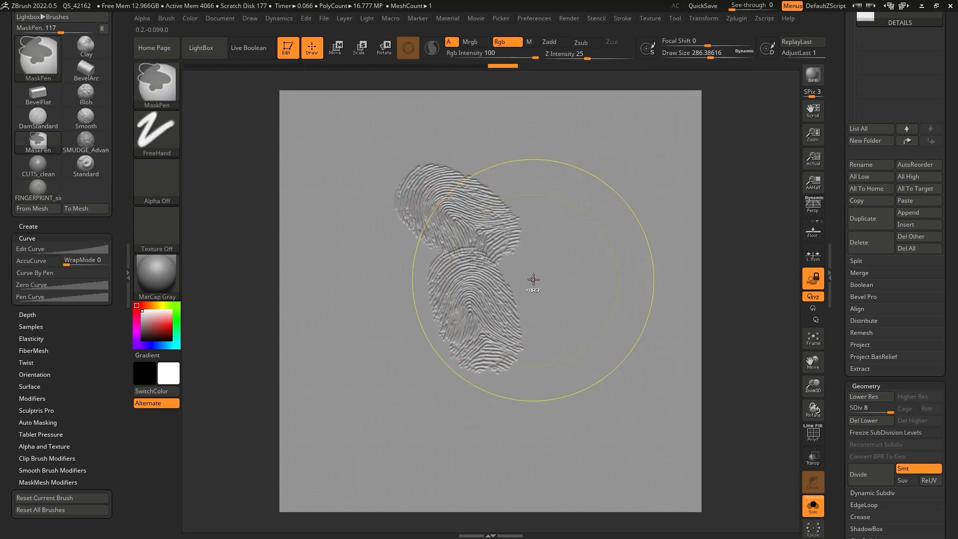
pyautogui.hotkey('ctrl', 'z')
pyautogui.hotkey('ctrl', 'z')
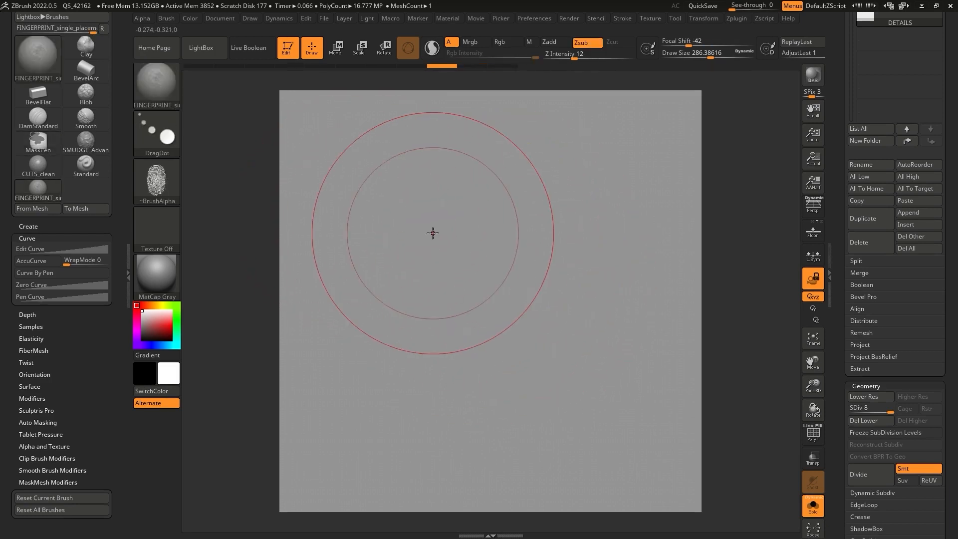
# - Set the fingerprint brush's WrapMode to 1 and test three stamps on the DETAILS plane, one crossing its side edge
pyautogui.moveTo(64, 264); pyautogui.dragTo(72, 264)
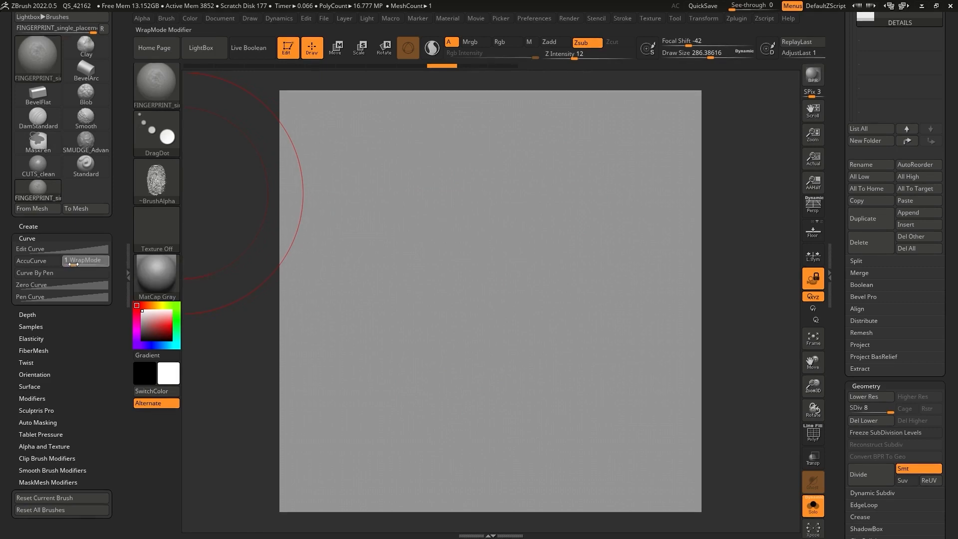
pyautogui.moveTo(354, 268); pyautogui.dragTo(293, 275)
pyautogui.moveTo(516, 346); pyautogui.dragTo(523, 387)
pyautogui.moveTo(574, 224); pyautogui.dragTo(582, 179)
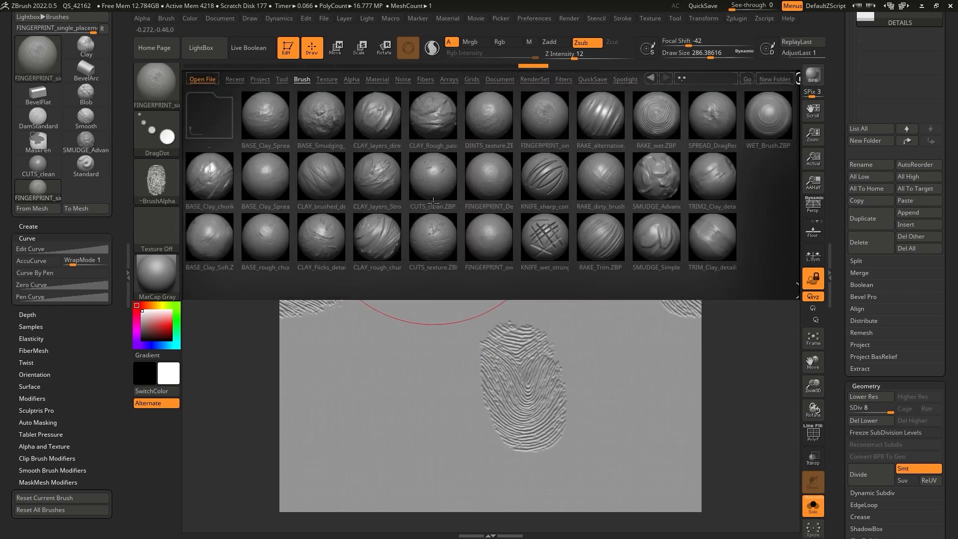
# - Load the FINGERPRINT overlays brush from LightBox, try it on the plane, and undo all the test stamps
pyautogui.doubleClick(487, 238)
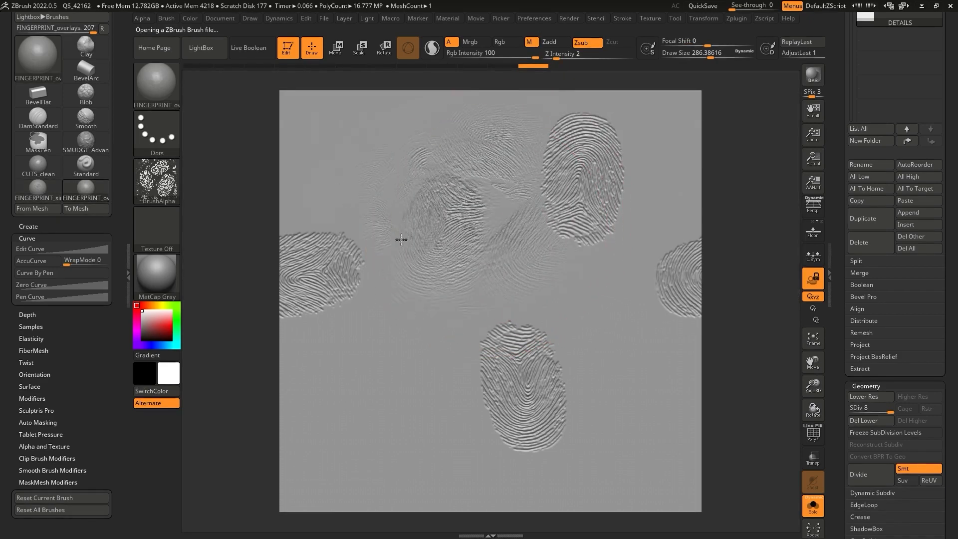
pyautogui.moveTo(368, 166); pyautogui.dragTo(379, 167)
pyautogui.hotkey('ctrl', 'z')
pyautogui.hotkey('ctrl', 'z')
pyautogui.hotkey('ctrl', 'z')
pyautogui.hotkey('ctrl', 'z')
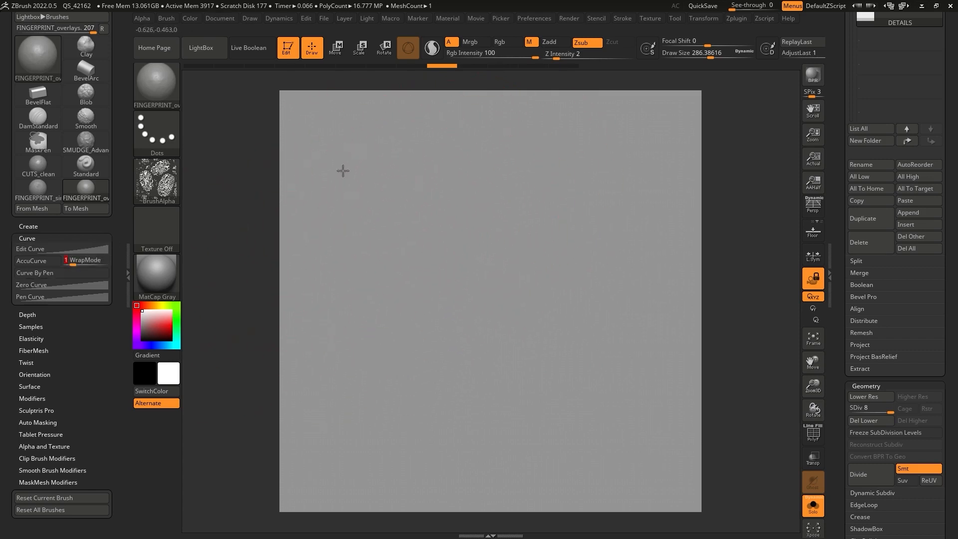
# - Enlarge the overlays brush to a draw size of about 351 and cover the DETAILS plane with faint wrapped fingerprint strokes
pyautogui.press('space')
pyautogui.moveTo(530, 137)
pyautogui.mouseDown()
pyautogui.moveTo(545, 179)
pyautogui.moveTo(537, 179)
pyautogui.mouseUp()
pyautogui.moveTo(594, 200)
pyautogui.mouseDown()
pyautogui.moveTo(641, 181)
pyautogui.moveTo(632, 214)
pyautogui.mouseUp()
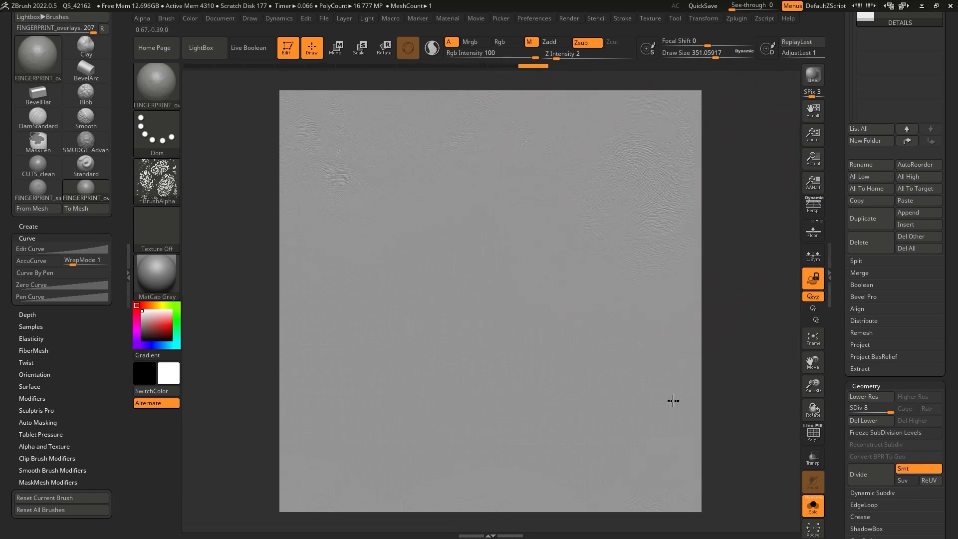
pyautogui.moveTo(440, 470); pyautogui.dragTo(433, 453)
pyautogui.moveTo(403, 273)
pyautogui.mouseDown()
pyautogui.moveTo(388, 278)
pyautogui.moveTo(383, 296)
pyautogui.mouseUp()
pyautogui.moveTo(355, 425); pyautogui.dragTo(362, 426)
pyautogui.moveTo(360, 487); pyautogui.dragTo(397, 481)
pyautogui.moveTo(498, 407); pyautogui.dragTo(524, 463)
pyautogui.moveTo(626, 441); pyautogui.dragTo(635, 432)
pyautogui.moveTo(452, 161)
pyautogui.mouseDown()
pyautogui.moveTo(434, 156)
pyautogui.moveTo(469, 162)
pyautogui.mouseUp()
# - Switch to the single-placement FINGERPRINT brush and reduce it to draw size about 239 and Z Intensity 9
pyautogui.click(152, 88)
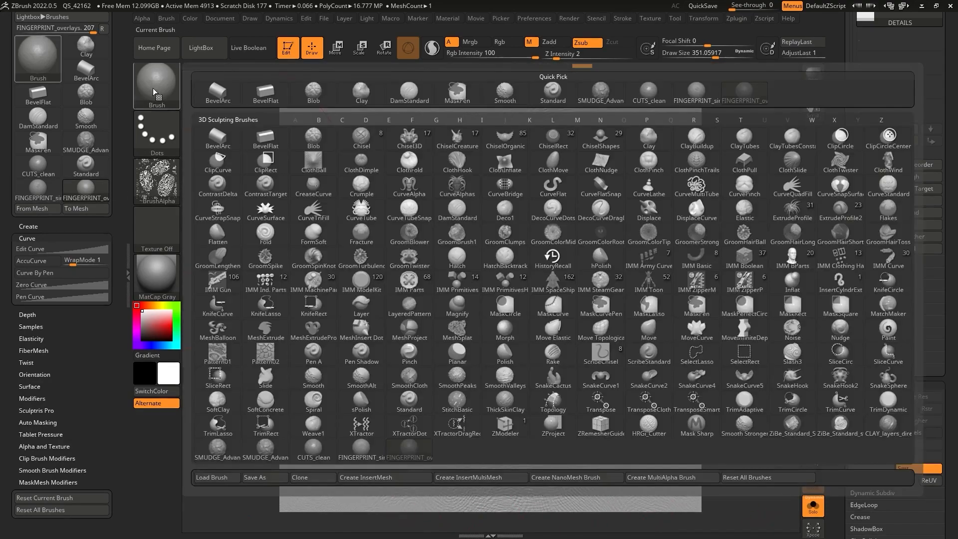
pyautogui.click(701, 99)
pyautogui.moveTo(528, 183); pyautogui.dragTo(521, 189)
pyautogui.hotkey('ctrl', 'z')
pyautogui.press('space')
pyautogui.moveTo(516, 222); pyautogui.dragTo(504, 224)
pyautogui.press('space')
pyautogui.moveTo(503, 270); pyautogui.dragTo(493, 271)
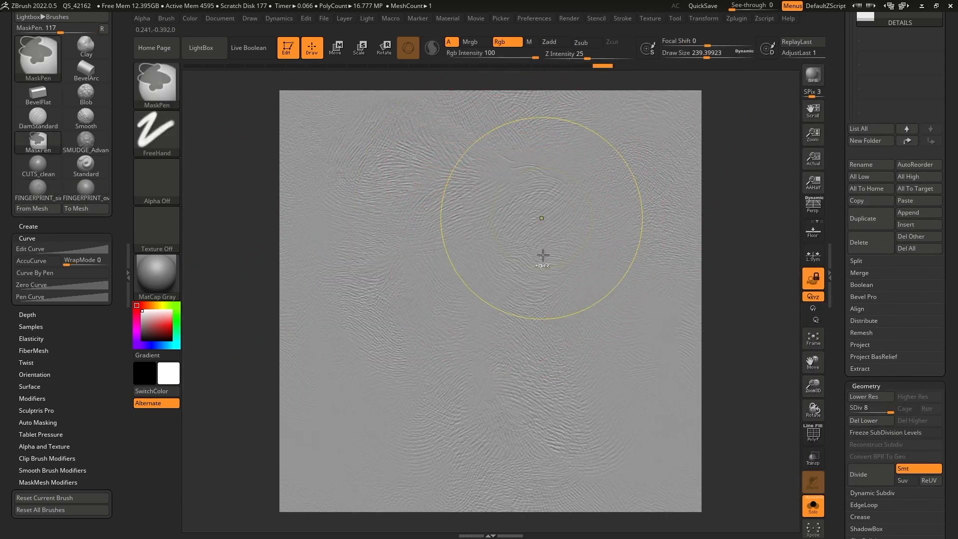
pyautogui.press('space')
pyautogui.moveTo(520, 311); pyautogui.dragTo(526, 310)
# - Stamp individual fingerprints at varied angles across the DETAILS plane, overlapping some and crossing the edges with others
pyautogui.moveTo(583, 178); pyautogui.dragTo(562, 161)
pyautogui.moveTo(672, 226); pyautogui.dragTo(694, 332)
pyautogui.moveTo(568, 387); pyautogui.dragTo(486, 435)
pyautogui.moveTo(408, 318); pyautogui.dragTo(395, 305)
pyautogui.moveTo(308, 429); pyautogui.dragTo(284, 459)
pyautogui.moveTo(338, 139); pyautogui.dragTo(348, 116)
pyautogui.moveTo(419, 196); pyautogui.dragTo(429, 188)
pyautogui.moveTo(552, 322); pyautogui.dragTo(651, 337)
pyautogui.moveTo(632, 280); pyautogui.dragTo(627, 270)
pyautogui.moveTo(590, 423); pyautogui.dragTo(589, 428)
pyautogui.moveTo(485, 277)
pyautogui.mouseDown()
pyautogui.moveTo(458, 289)
pyautogui.moveTo(465, 282)
pyautogui.mouseUp()
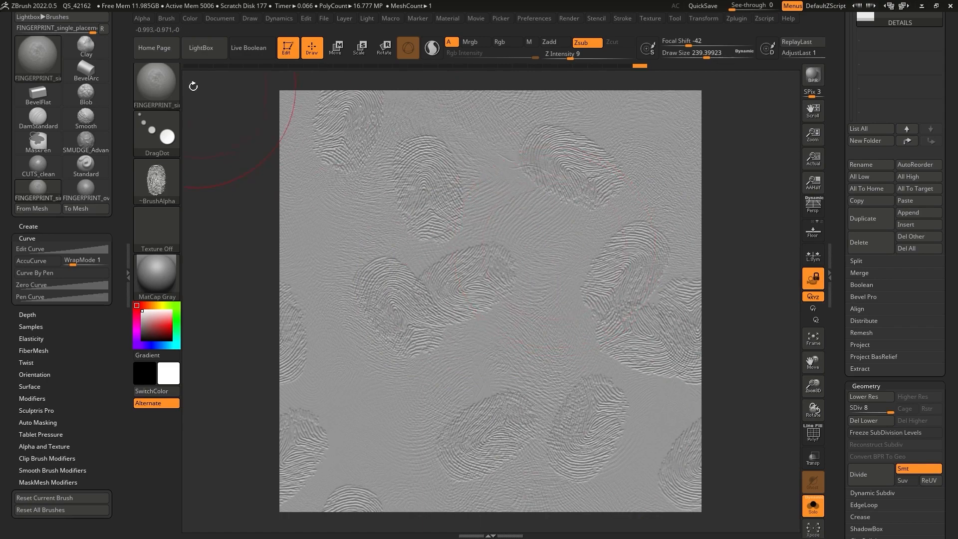
# - Choose the TrimDynamic brush, set its draw size to about 80, and flatten parts of the stamped fingerprints
pyautogui.click(162, 83)
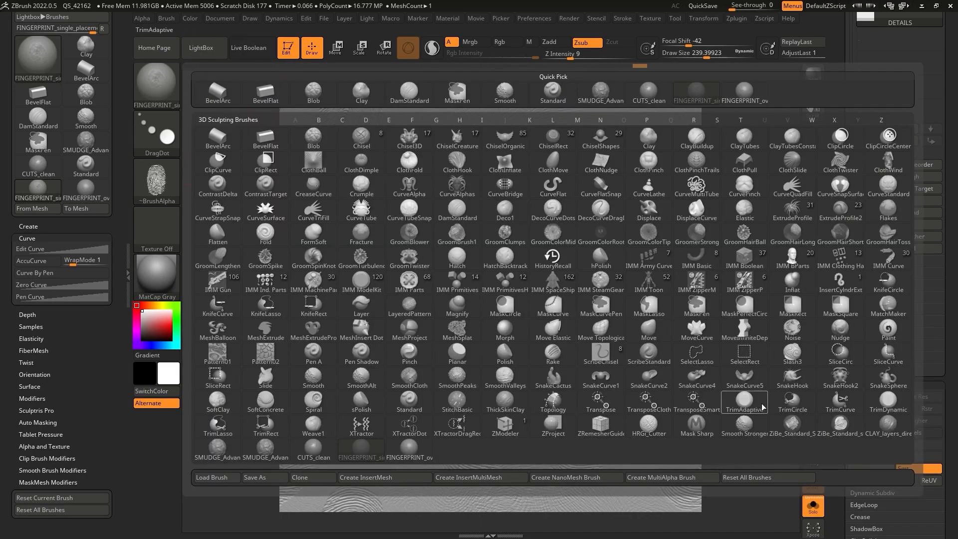
pyautogui.click(891, 404)
pyautogui.press('space')
pyautogui.moveTo(492, 197); pyautogui.dragTo(406, 190)
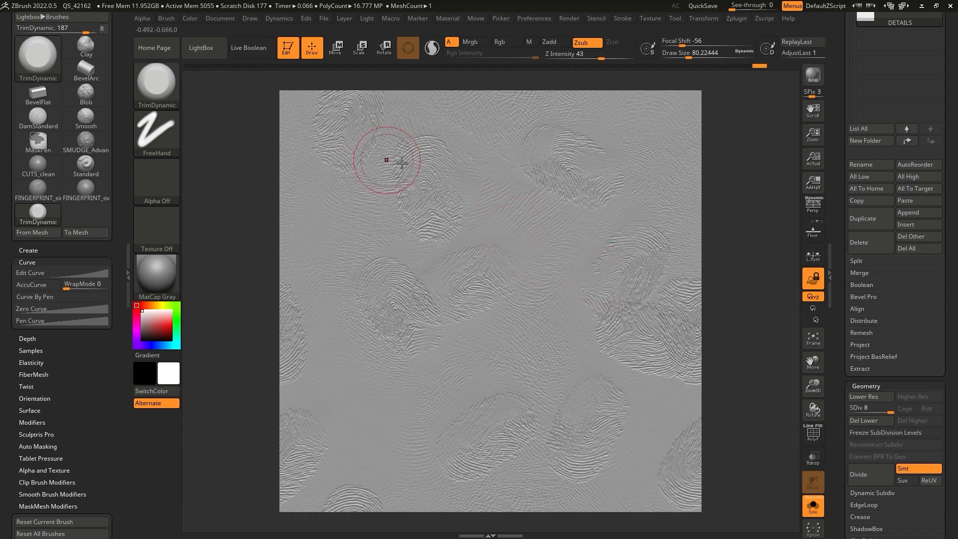
# - Switch to the DamStandard brush, reduce its draw size to about 20, and test scratch strokes on the DETAILS plane
pyautogui.press('b')
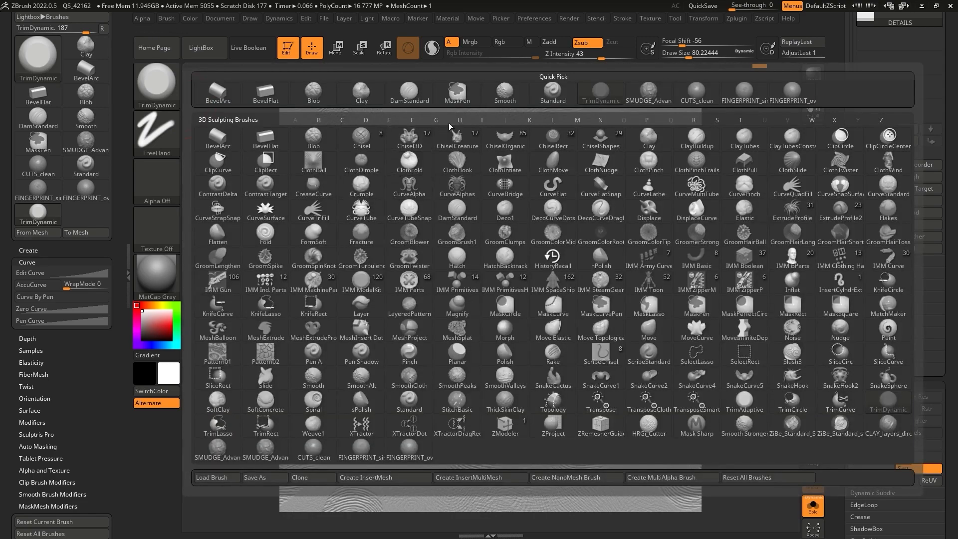
pyautogui.press('d')
pyautogui.press('s')
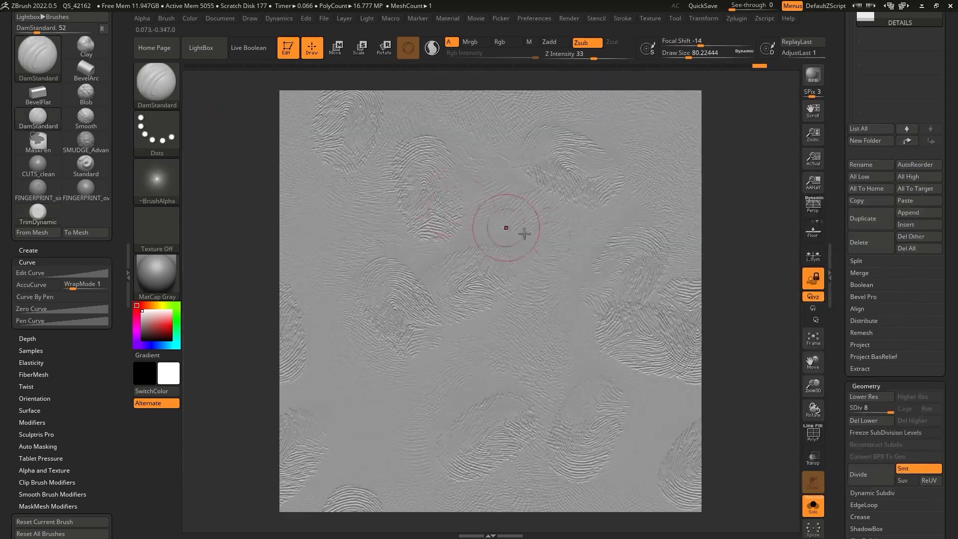
pyautogui.press('space')
pyautogui.moveTo(500, 205)
pyautogui.mouseDown()
pyautogui.moveTo(506, 231)
pyautogui.moveTo(474, 281)
pyautogui.mouseUp()
pyautogui.hotkey('ctrl', 'z')
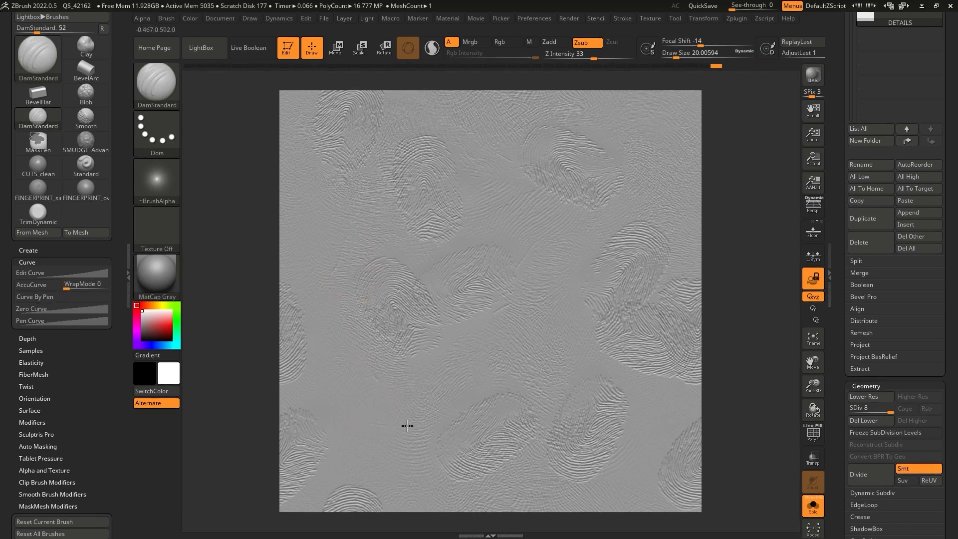
# - Carve fine scratches and small nicks between the fingerprints across the DETAILS plane
pyautogui.hotkey('ctrl', 'shift', 'z')
pyautogui.hotkey('ctrl', 'shift', 'z')
pyautogui.hotkey('ctrl', 'shift', 'z')
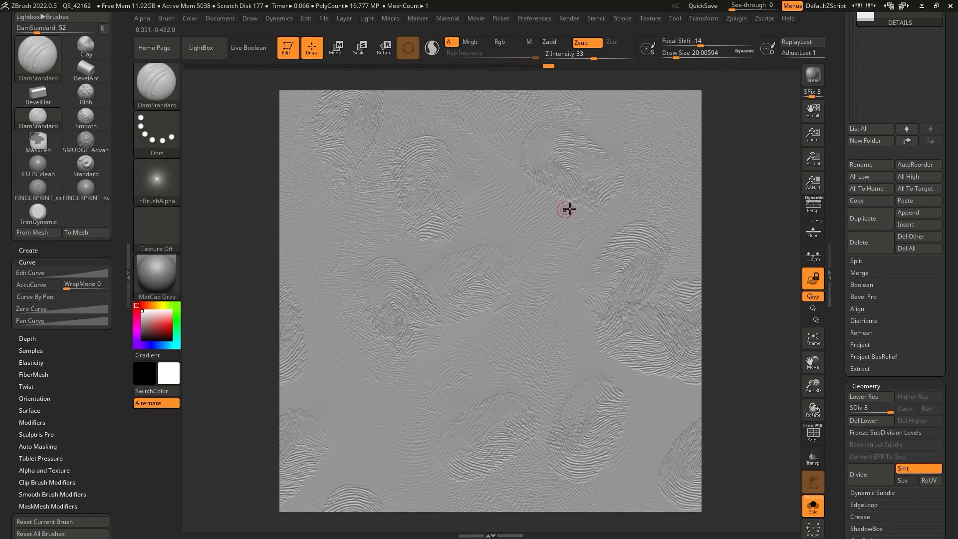
pyautogui.hotkey('ctrl', 'shift', 'z')
pyautogui.hotkey('ctrl', 'shift', 'z')
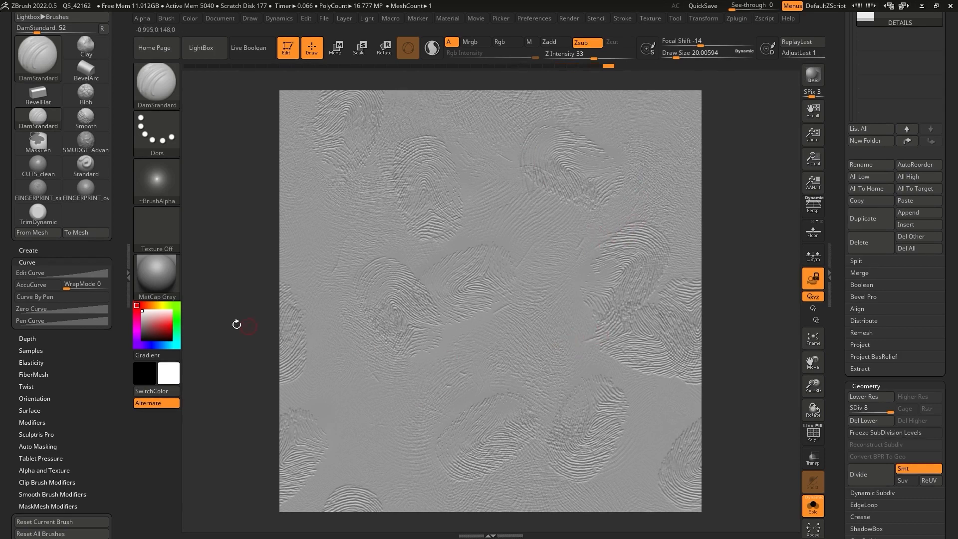
pyautogui.hotkey('ctrl', 'shift', 'z')
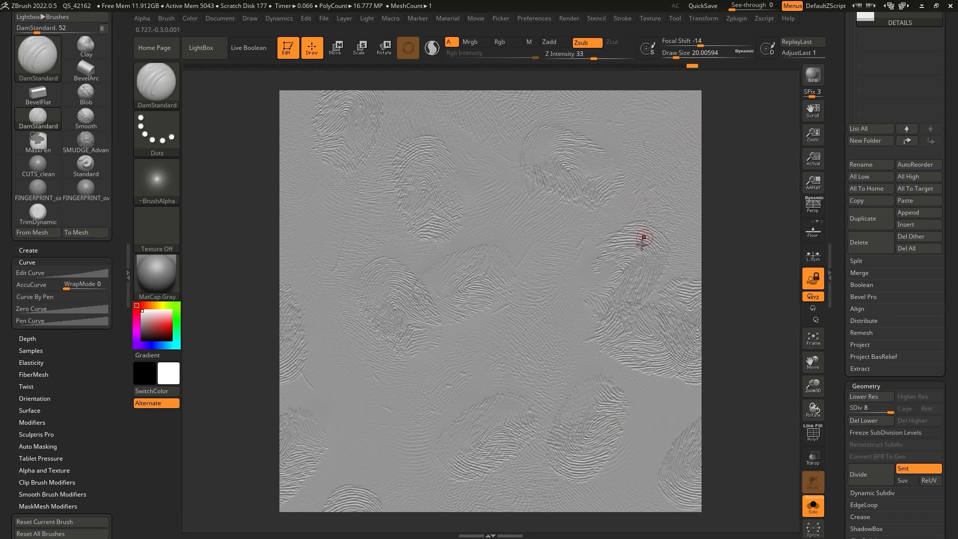
pyautogui.hotkey('ctrl', 'shift', 'z')
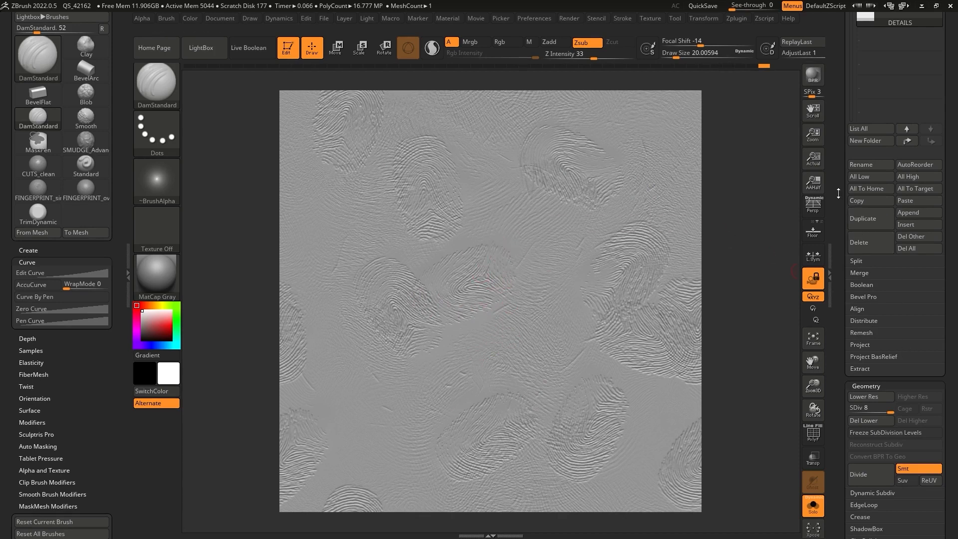
# - Review the DEFORMATION1 subtool and make DEFORMATION the active subtool
pyautogui.scroll(5, 838, 193)
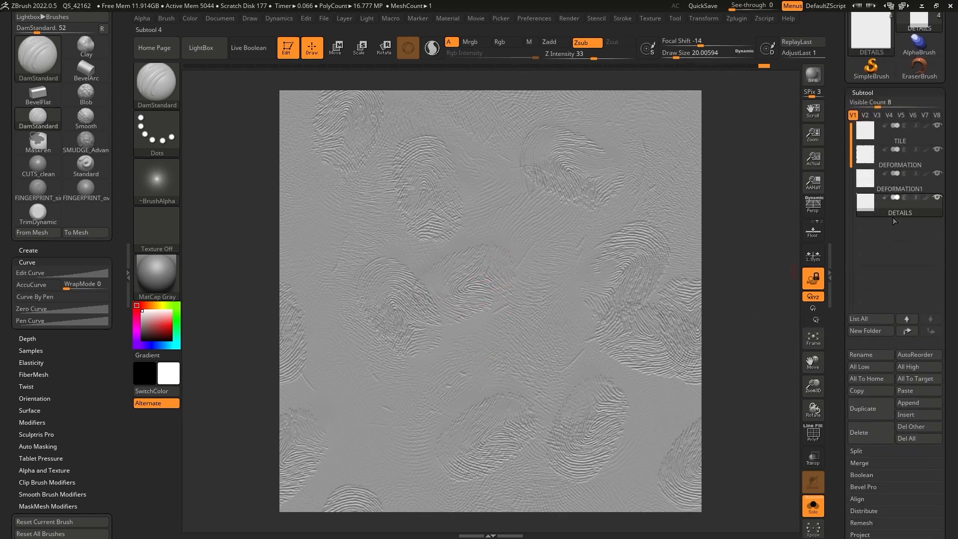
pyautogui.click(905, 187)
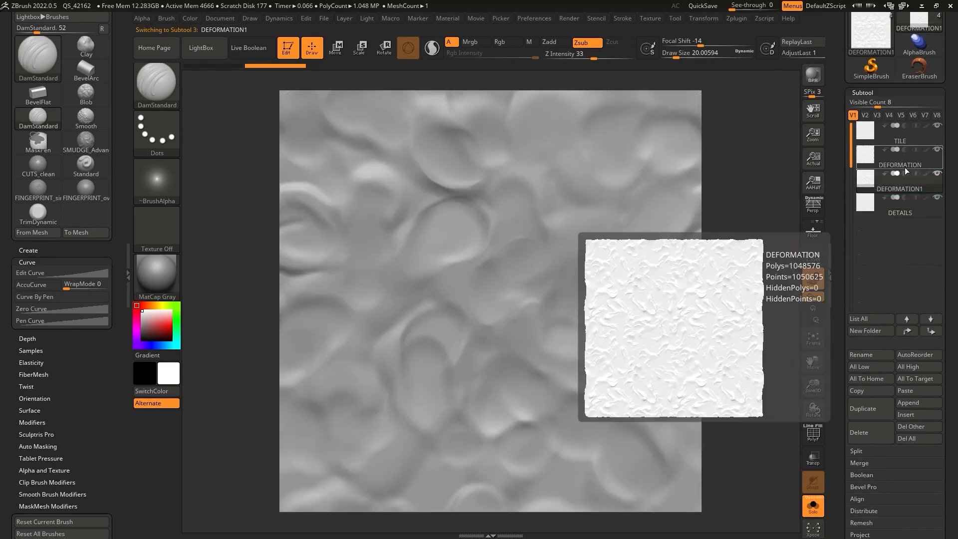
pyautogui.click(906, 169)
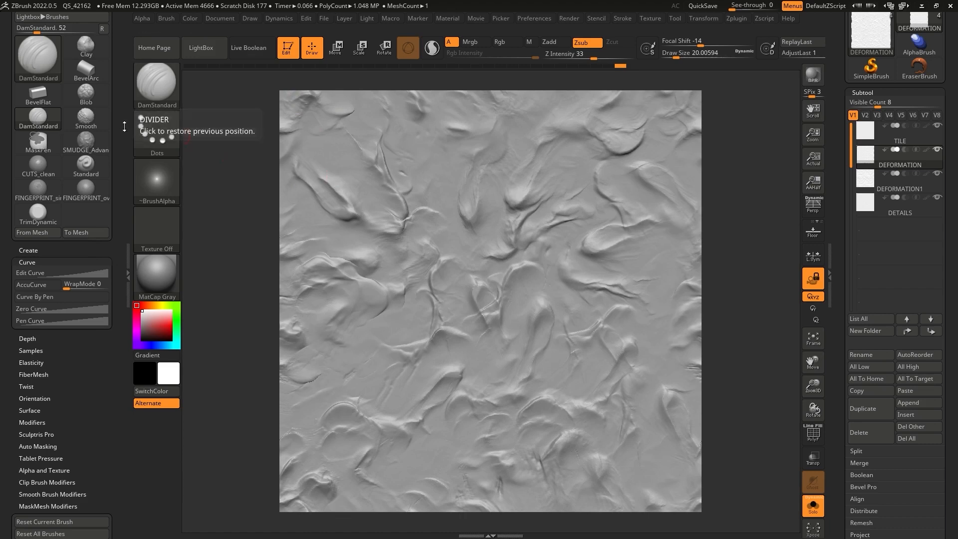
# - Replace the docked Brush palette in the side tray with the Alpha and Document palettes
pyautogui.scroll(3, 118, 206)
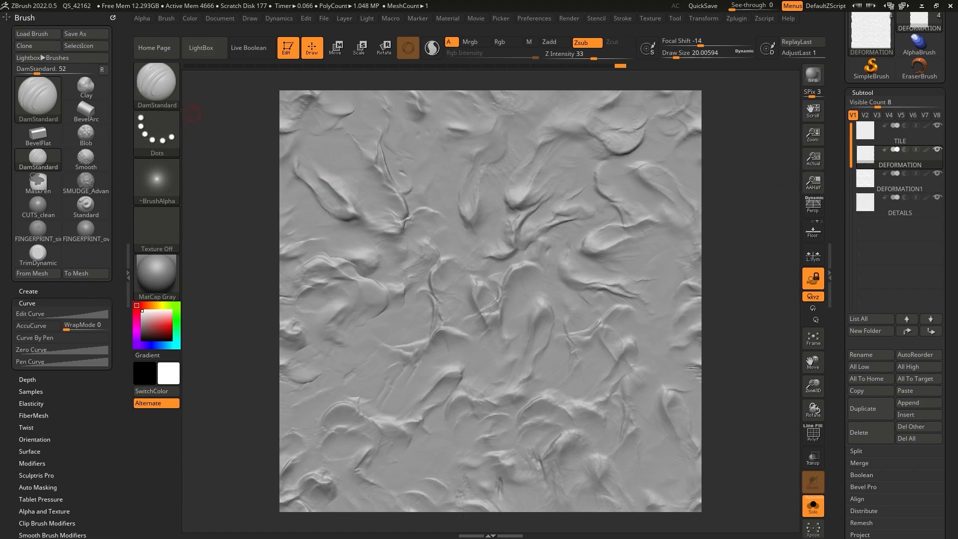
pyautogui.moveTo(111, 18); pyautogui.dragTo(64, 64)
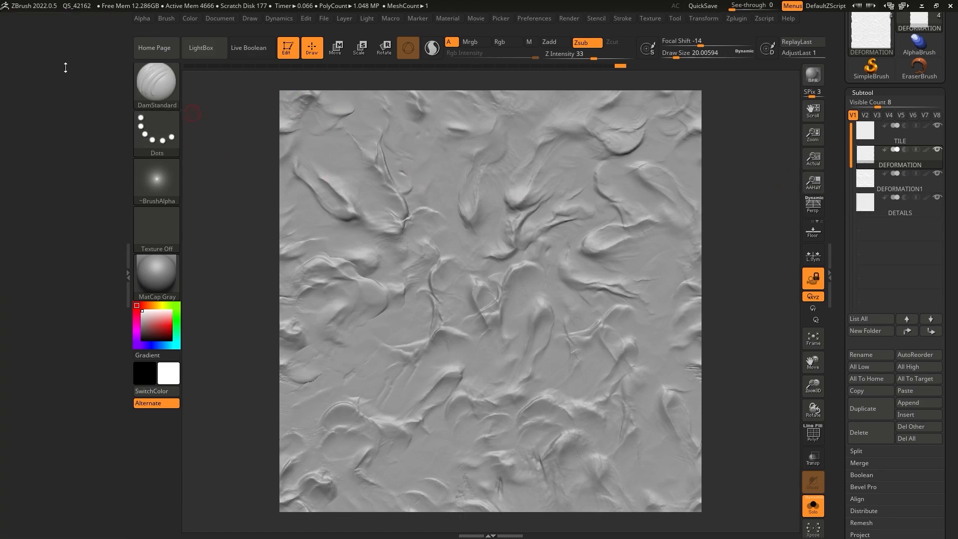
pyautogui.click(140, 19)
pyautogui.moveTo(136, 25); pyautogui.dragTo(61, 46)
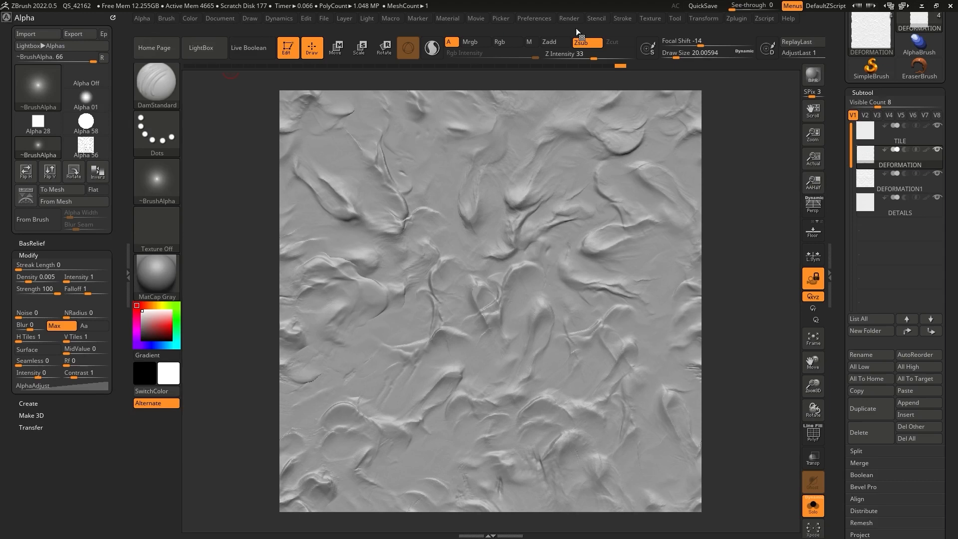
pyautogui.click(215, 18)
pyautogui.moveTo(210, 26); pyautogui.dragTo(69, 191)
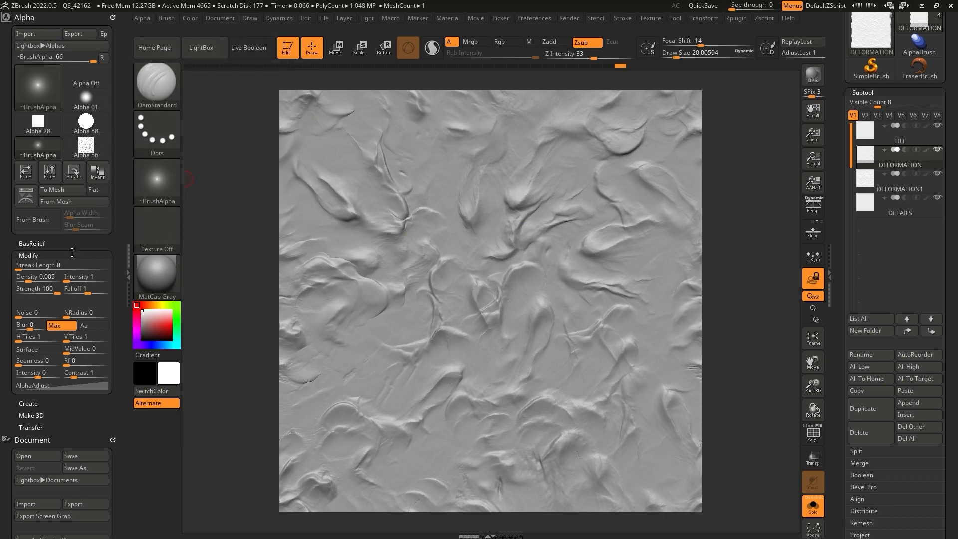
# - Show the document at actual size, capture the DEFORMATION plane as an alpha with GrabDoc, and inspect the captured alpha
pyautogui.scroll(-2, 65, 280)
pyautogui.press('shift')
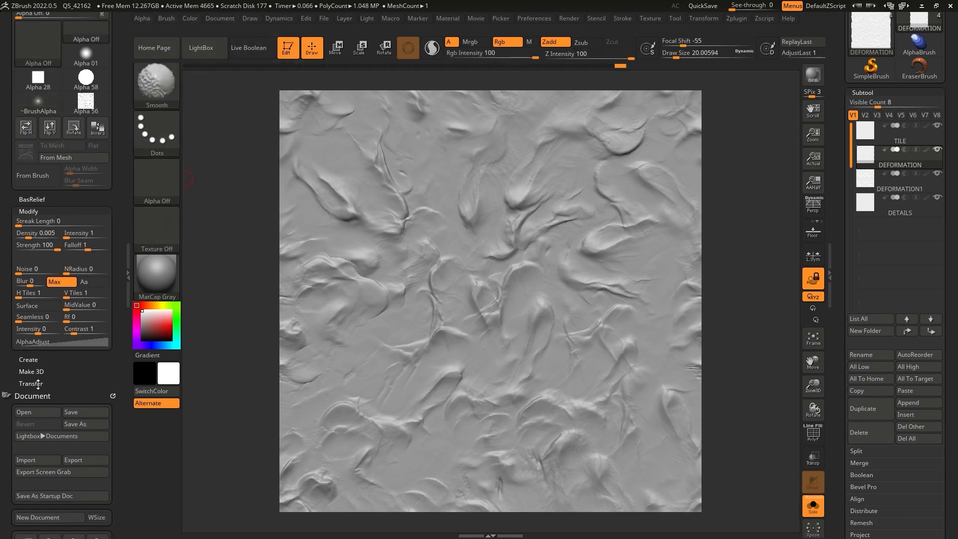
pyautogui.click(36, 384)
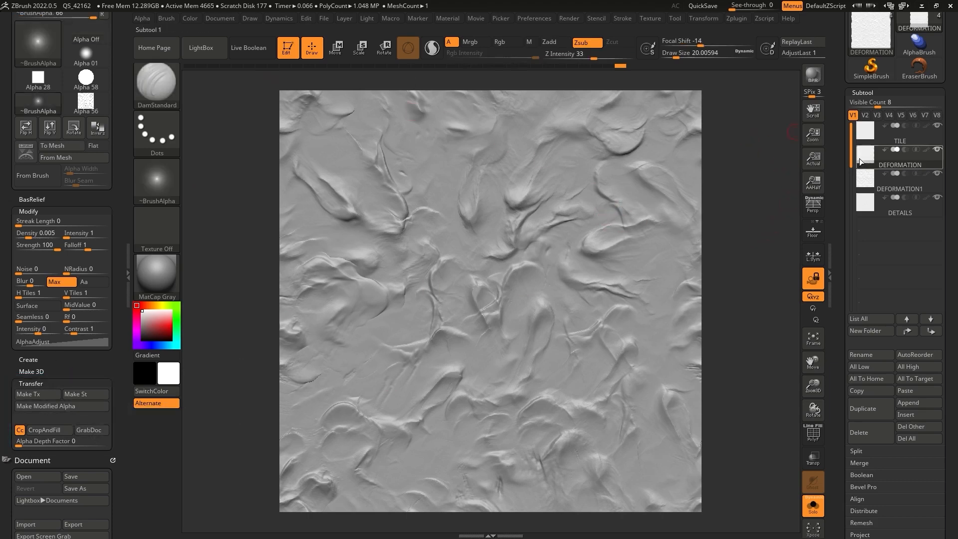
pyautogui.click(813, 159)
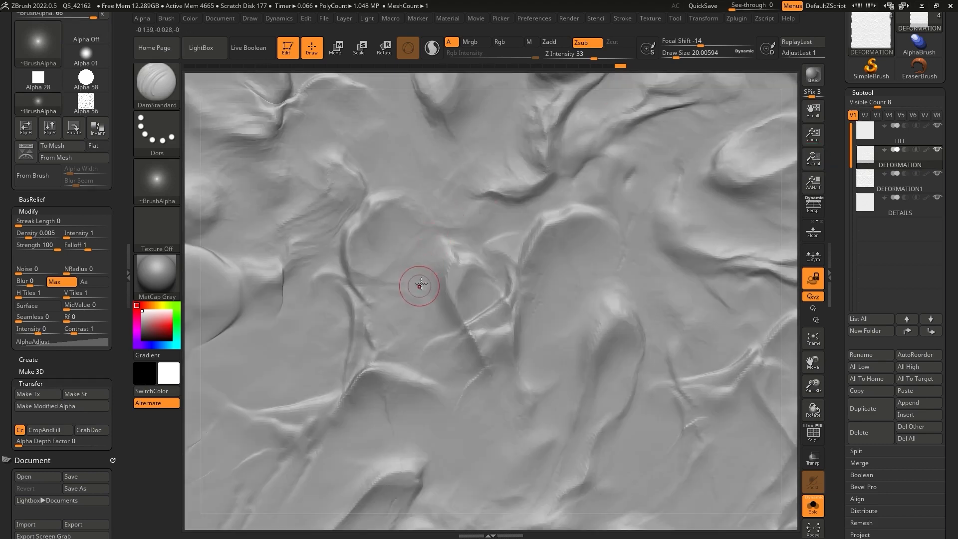
pyautogui.click(88, 431)
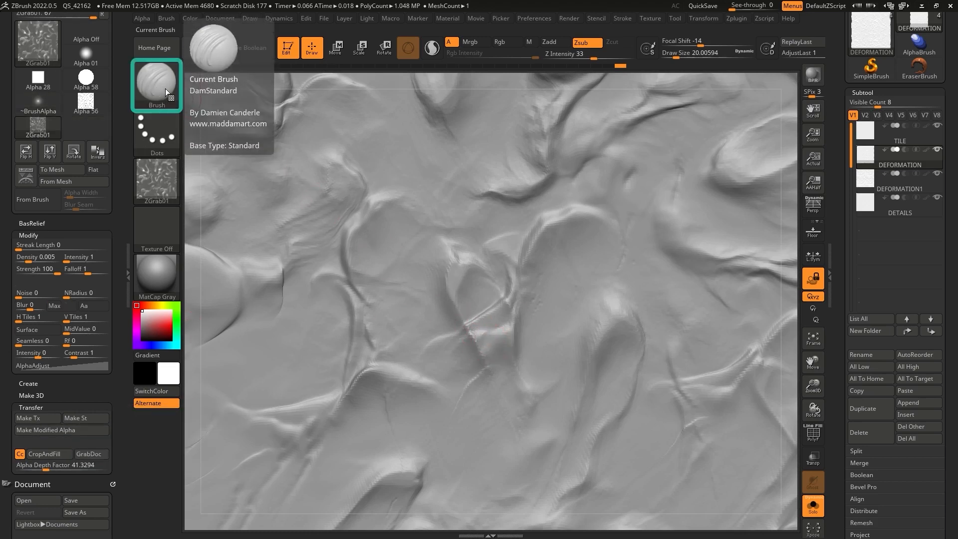
pyautogui.moveTo(157, 193)
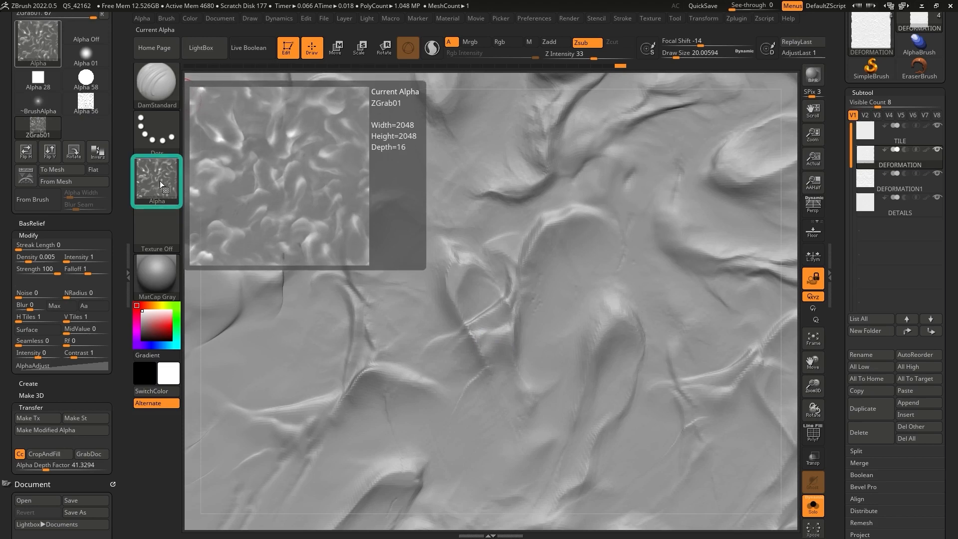
pyautogui.scroll(2, 60, 120)
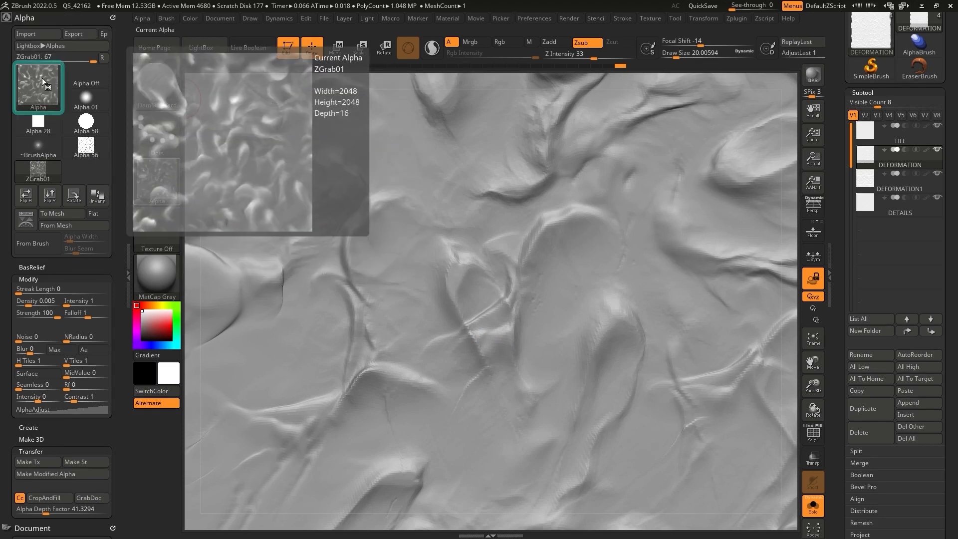
# - Capture the DEFORMATION1 and DETAILS subtools as separate alphas with GrabDoc
pyautogui.click(914, 194)
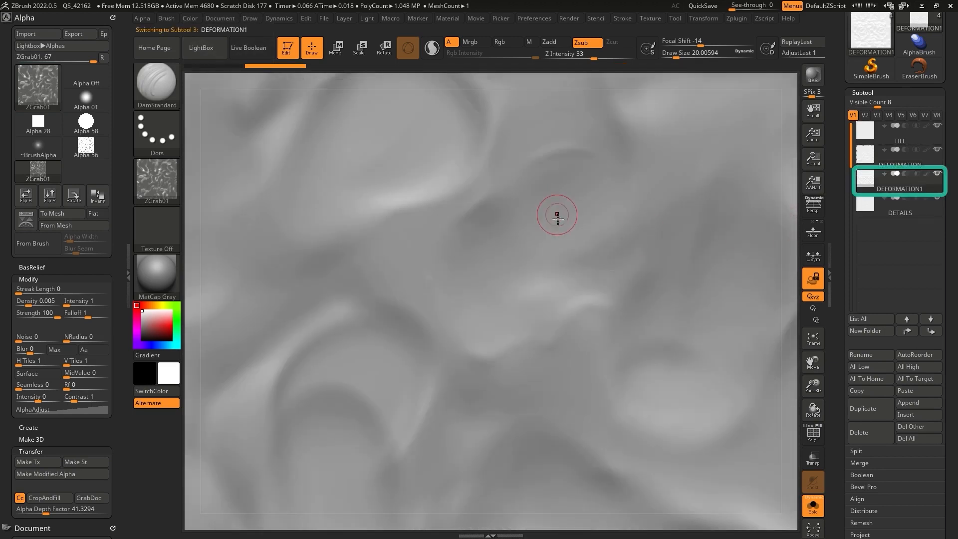
pyautogui.click(92, 499)
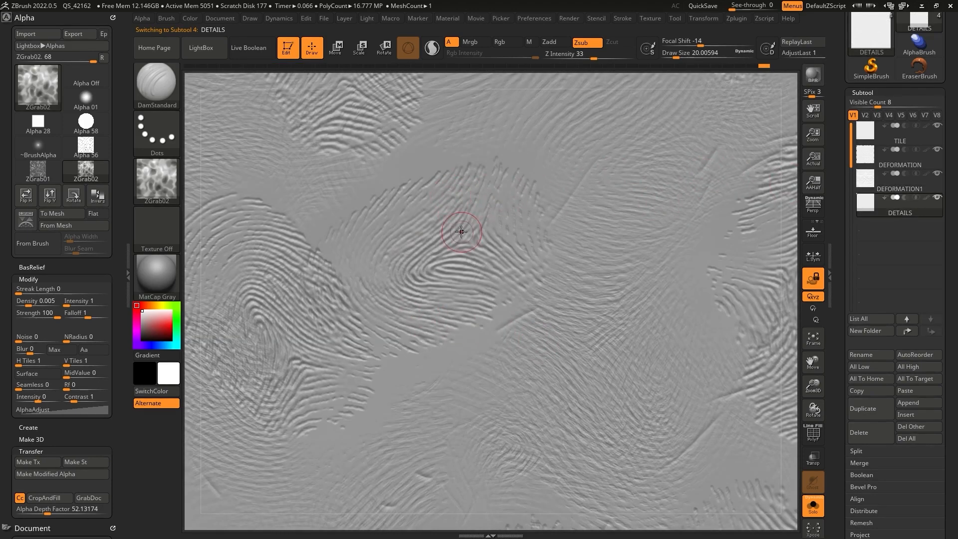
pyautogui.click(101, 498)
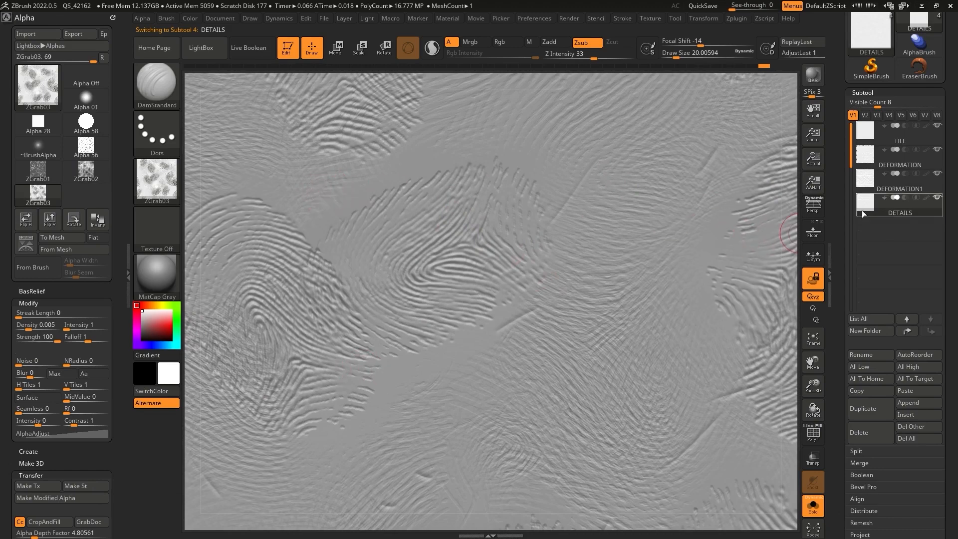
# - Export the three grabbed alphas as separate displacement and details image files for the plasticine
pyautogui.click(85, 171)
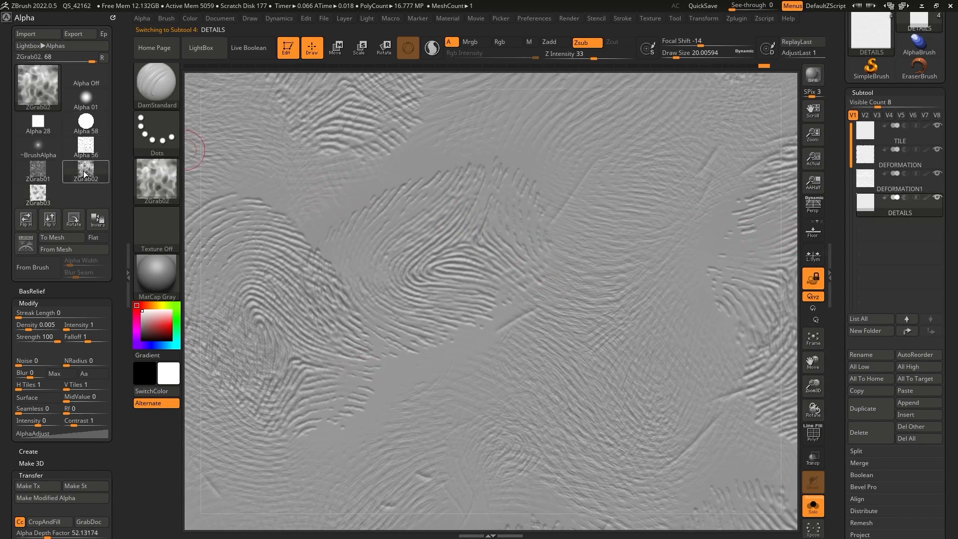
pyautogui.click(52, 169)
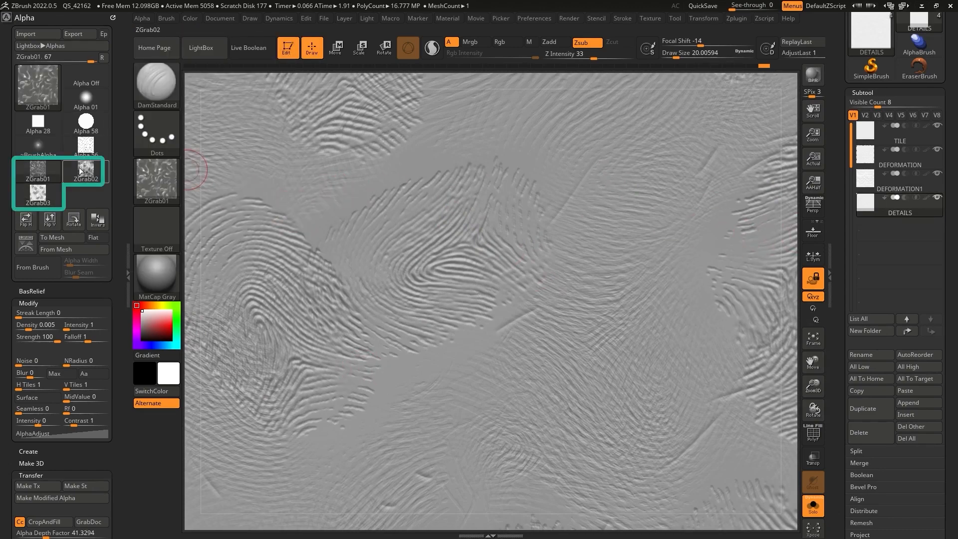
pyautogui.click(79, 35)
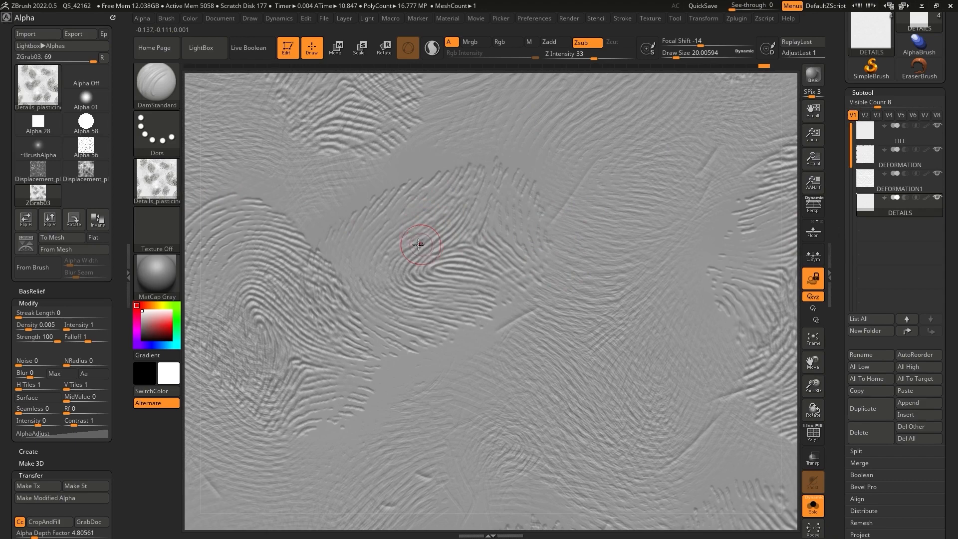
# - Assign the NormalRGBMat material to the DETAILS plane and reveal the document export options
pyautogui.moveTo(163, 186)
pyautogui.click(157, 274)
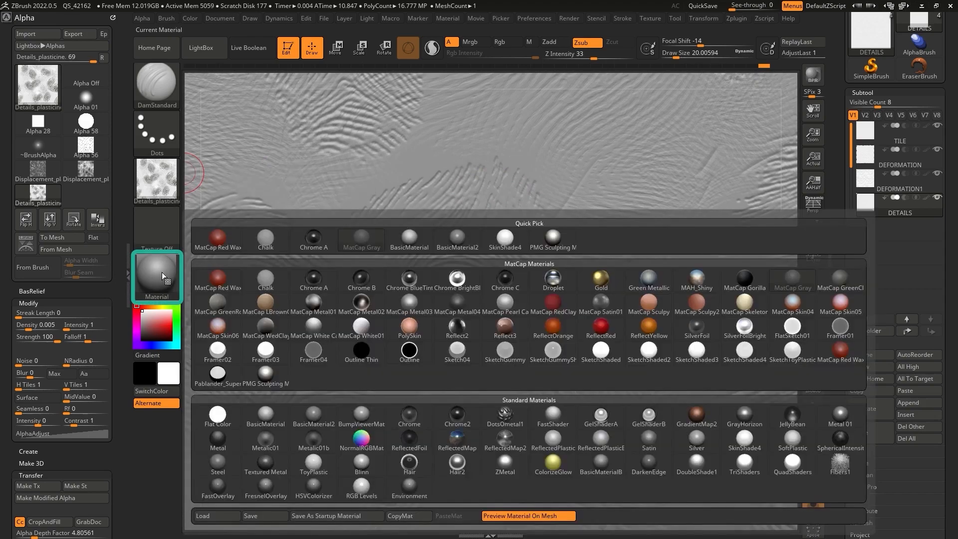
pyautogui.click(361, 440)
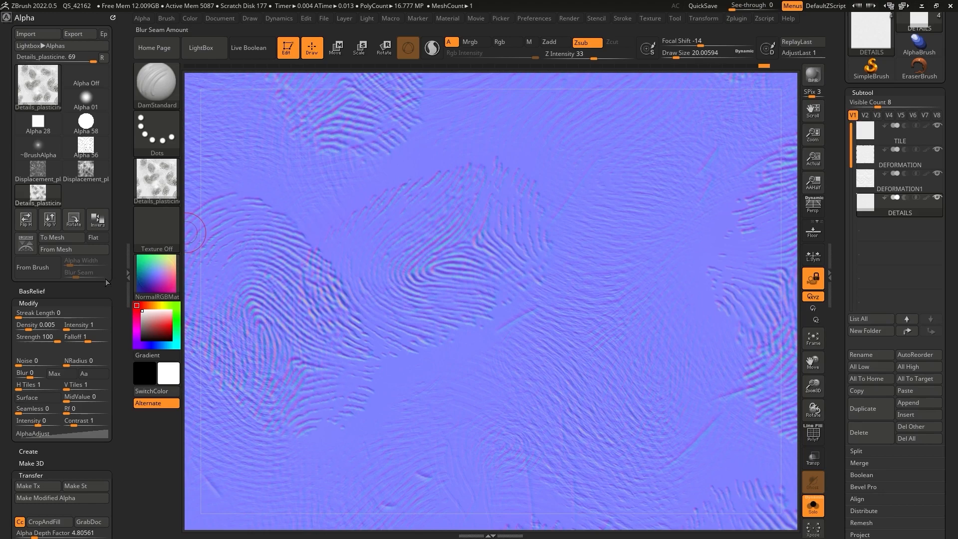
pyautogui.moveTo(106, 288); pyautogui.dragTo(104, 175)
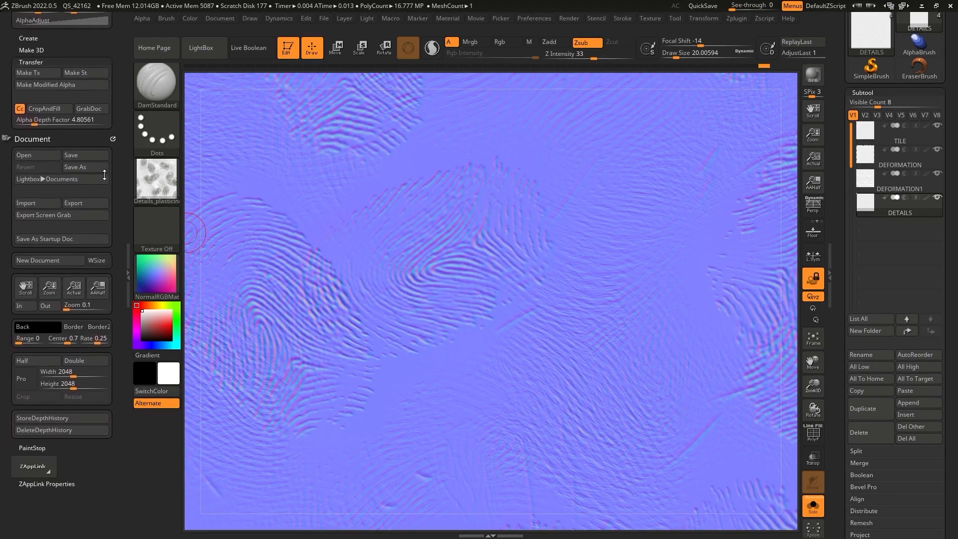
pyautogui.moveTo(93, 470); pyautogui.dragTo(92, 467)
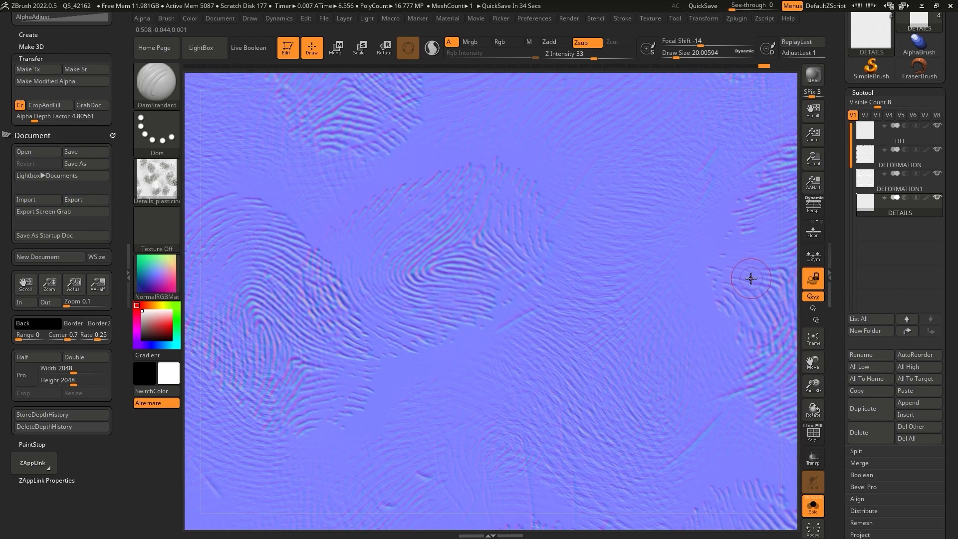
# - Make DEFORMATION1 the active subtool with BasicMaterial and show the document at antialiased half size
pyautogui.moveTo(866, 131)
pyautogui.press('Up')
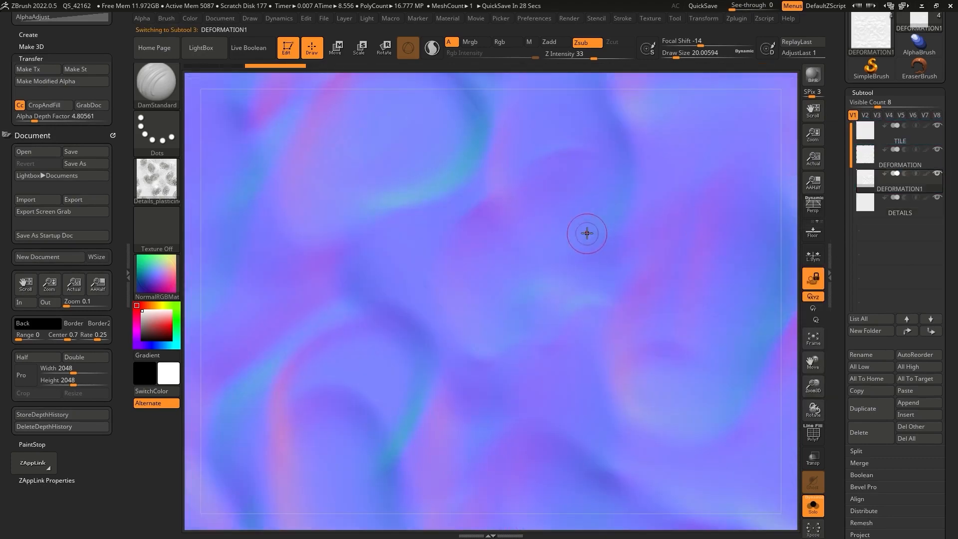
pyautogui.click(179, 279)
pyautogui.click(402, 240)
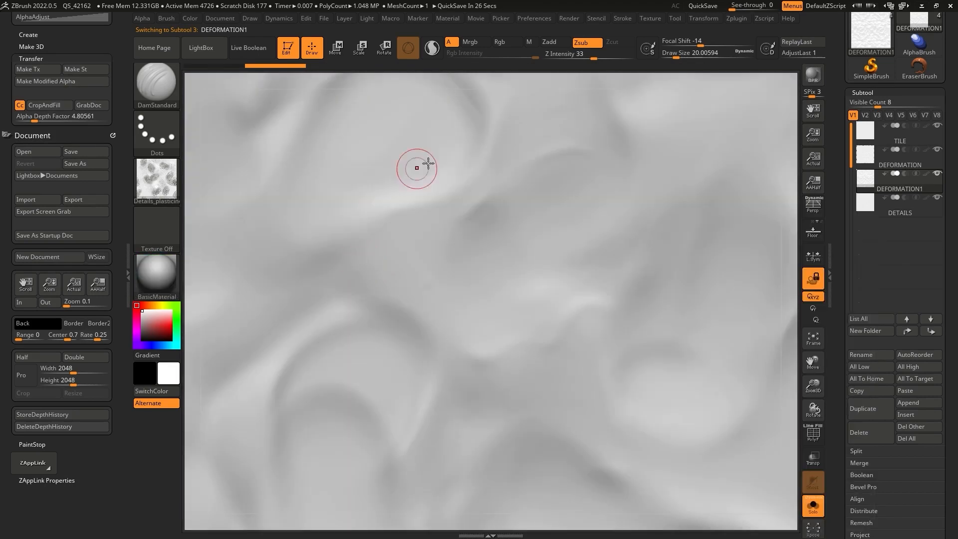
pyautogui.click(813, 184)
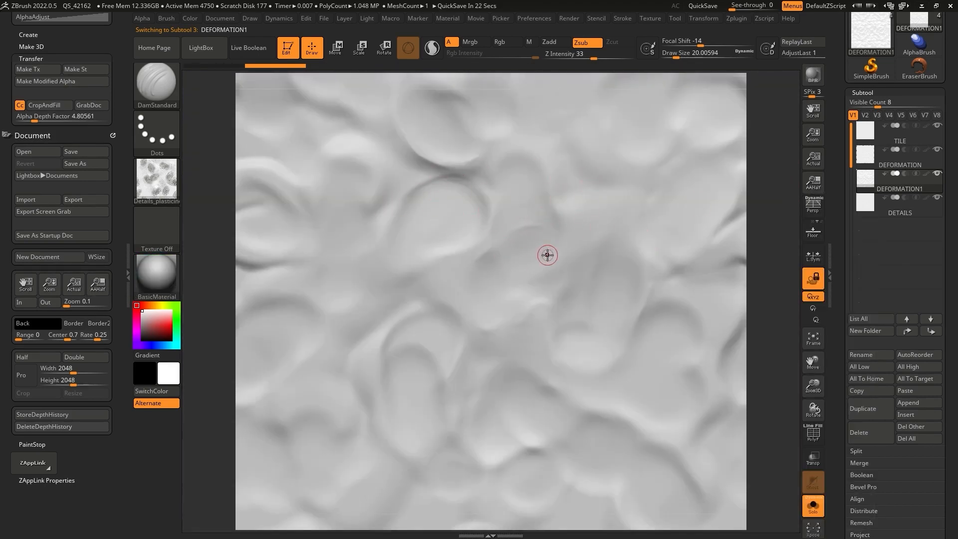
# - Review the two deformation subtools, then return to DETAILS and assign it the NormalRGBMat material
pyautogui.click(898, 159)
pyautogui.click(898, 183)
pyautogui.click(907, 214)
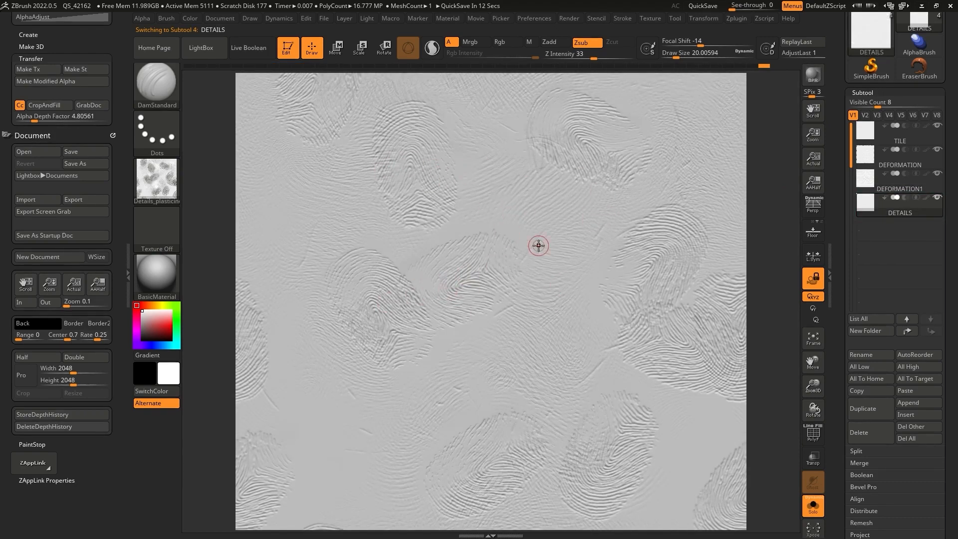
pyautogui.click(152, 277)
pyautogui.click(361, 436)
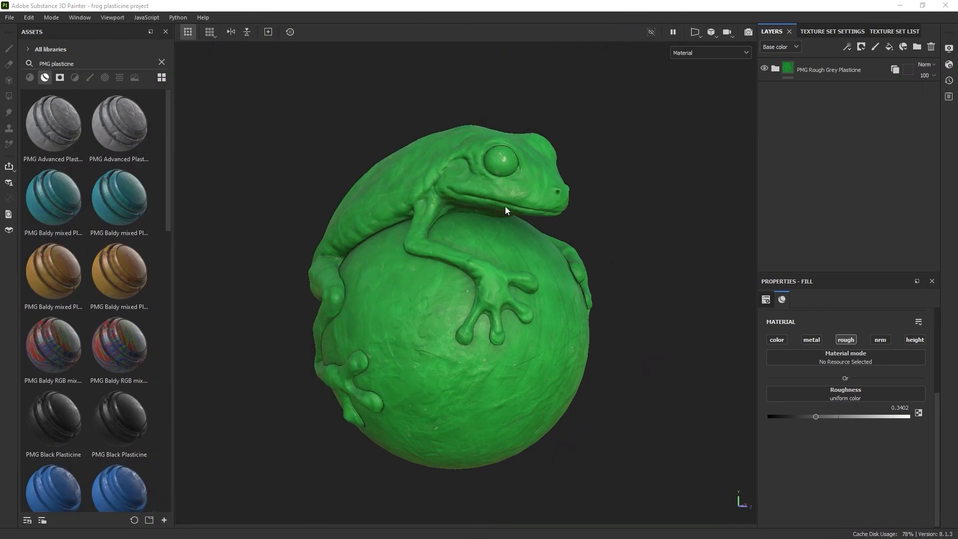
# - In Substance 3D Painter, apply the PMG Baldy mixed Plasticine 01 material to the frog and inspect it up close
pyautogui.keyDown('alt'); pyautogui.moveTo(420, 187); pyautogui.dragTo(427, 196); pyautogui.keyUp('alt')
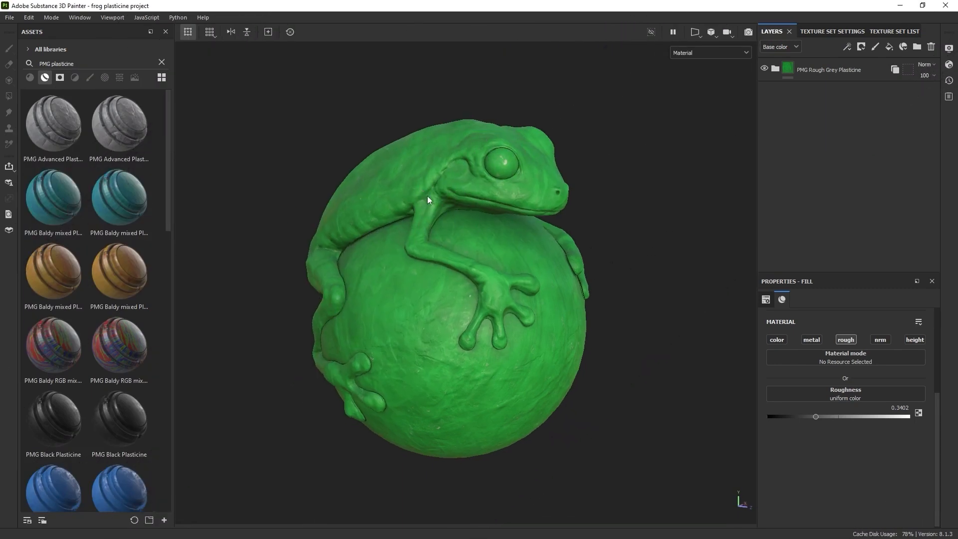
pyautogui.scroll(-10, 91, 234)
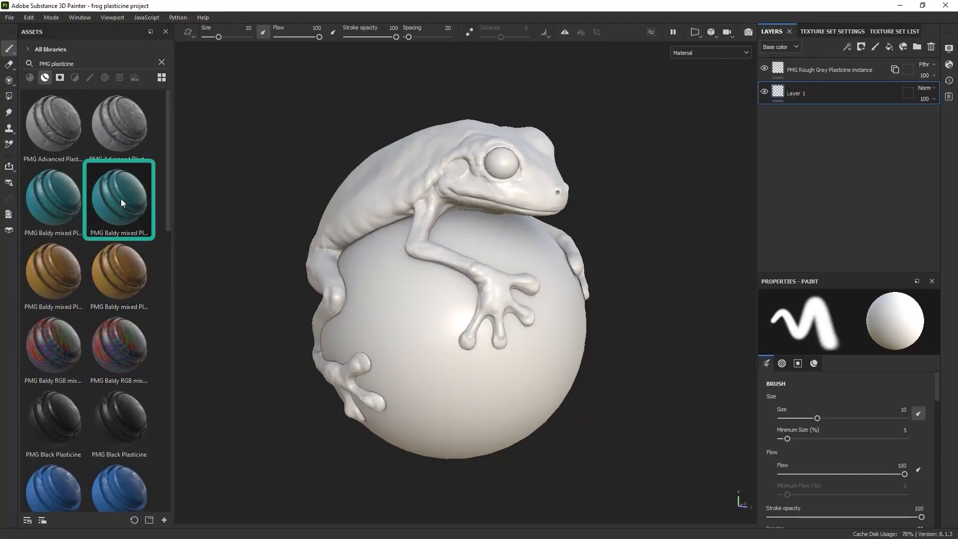
pyautogui.moveTo(121, 198); pyautogui.dragTo(436, 184)
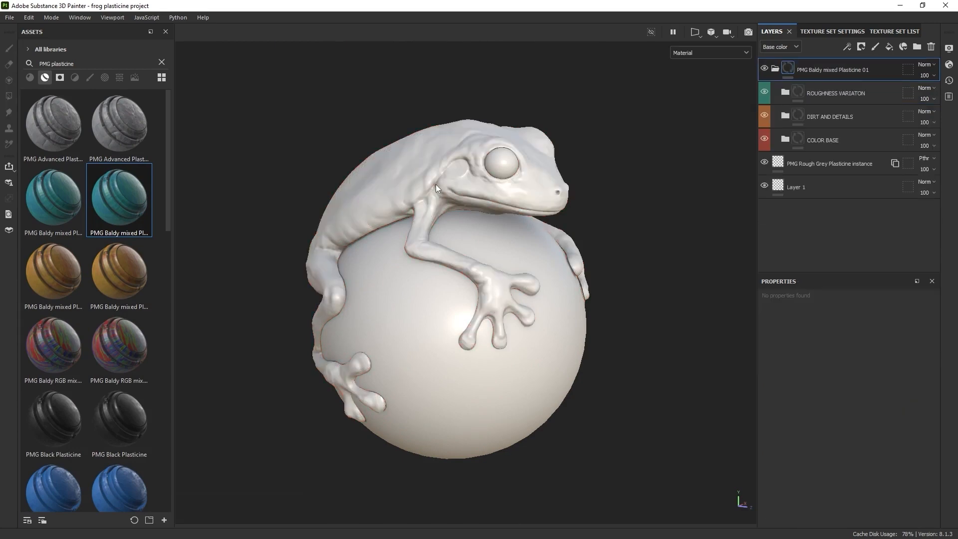
pyautogui.moveTo(492, 154)
pyautogui.keyDown('alt'); pyautogui.mouseDown()
pyautogui.moveTo(533, 152)
pyautogui.moveTo(506, 164)
pyautogui.mouseUp(); pyautogui.keyUp('alt')
pyautogui.keyDown('alt'); pyautogui.moveTo(506, 165); pyautogui.dragTo(535, 341, button='right'); pyautogui.keyUp('alt')
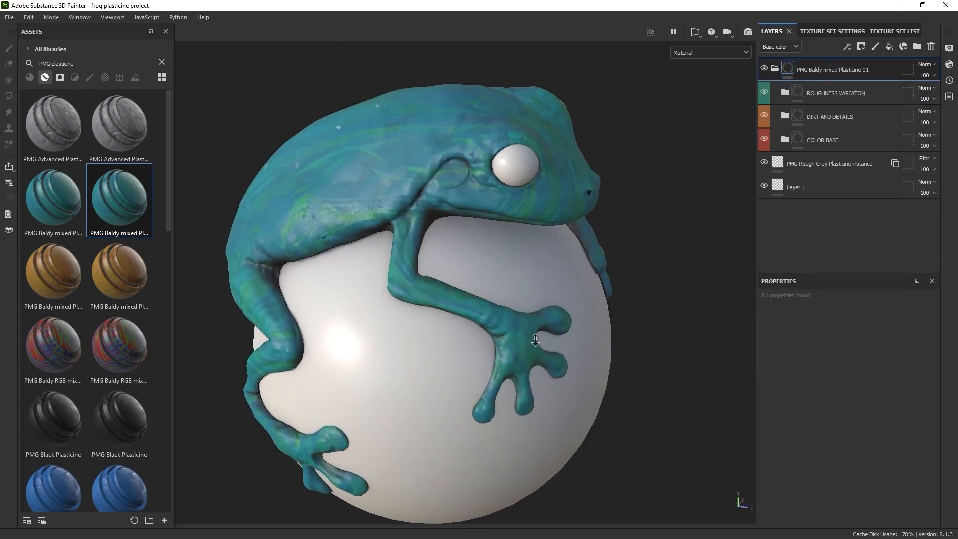
pyautogui.keyDown('alt'); pyautogui.moveTo(535, 340); pyautogui.dragTo(459, 219); pyautogui.keyUp('alt')
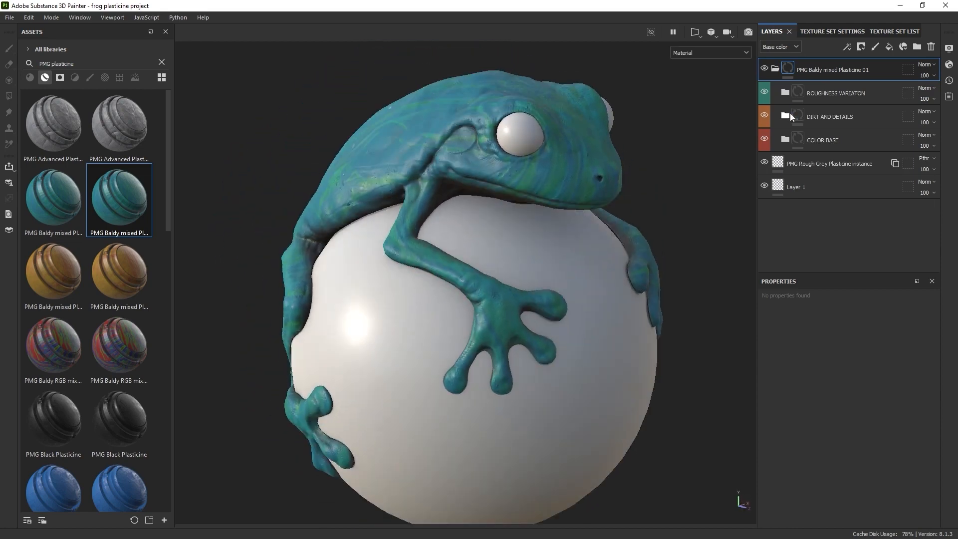
# - Toggle the ROUGHNESS VARIATON and DIRT AND DETAILS groups to compare their effect on the frog, ending with both hidden
pyautogui.click(764, 93)
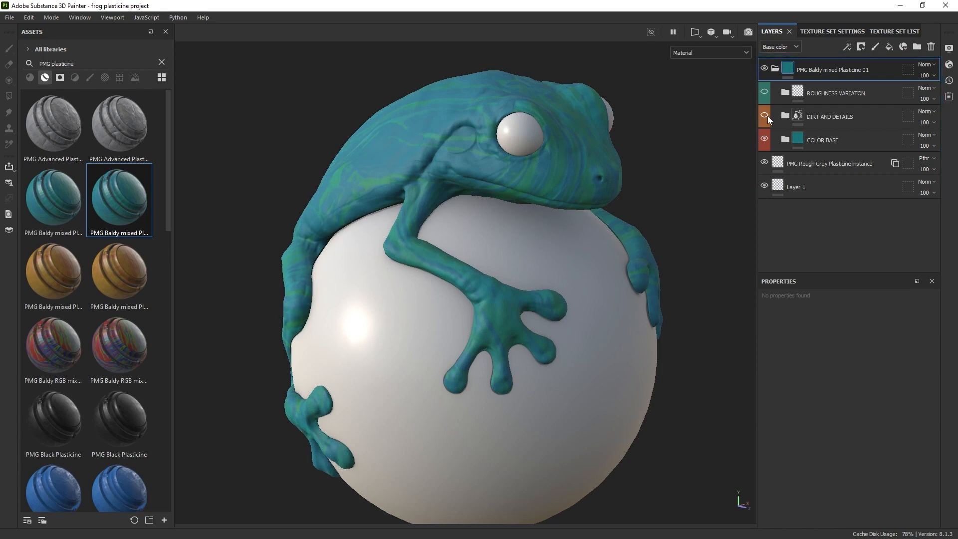
pyautogui.click(765, 115)
pyautogui.keyDown('alt'); pyautogui.moveTo(424, 165); pyautogui.dragTo(454, 157); pyautogui.keyUp('alt')
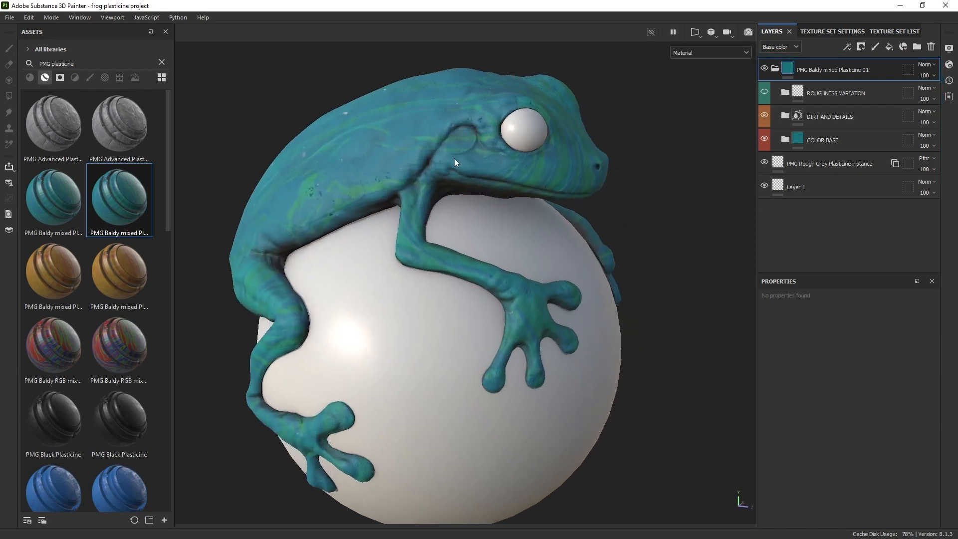
pyautogui.click(765, 115)
# - Expand COLOR BASE and toggle the RED BAD MIX, GREEN BAD MIX and Lighter color mixed layers to examine their effect
pyautogui.click(784, 144)
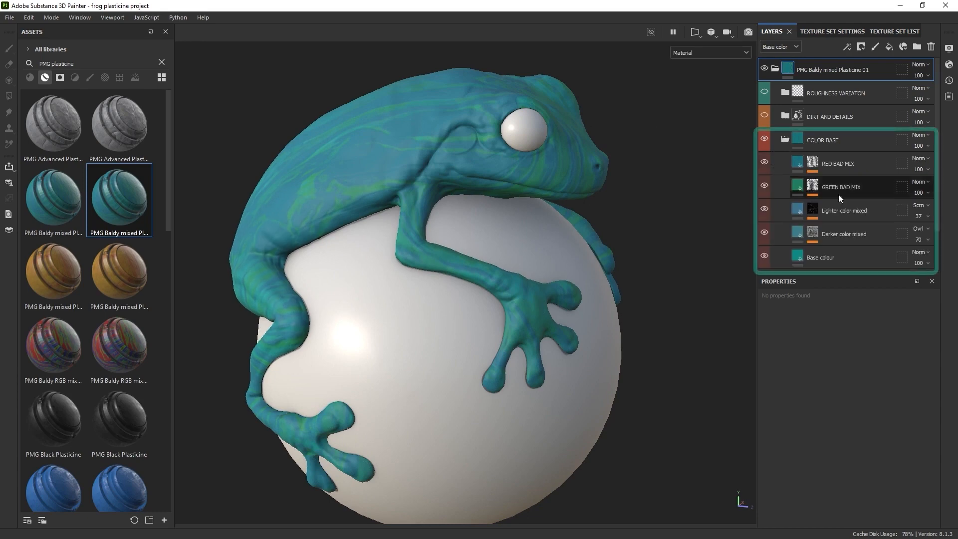
pyautogui.scroll(-2, 830, 192)
pyautogui.click(764, 114)
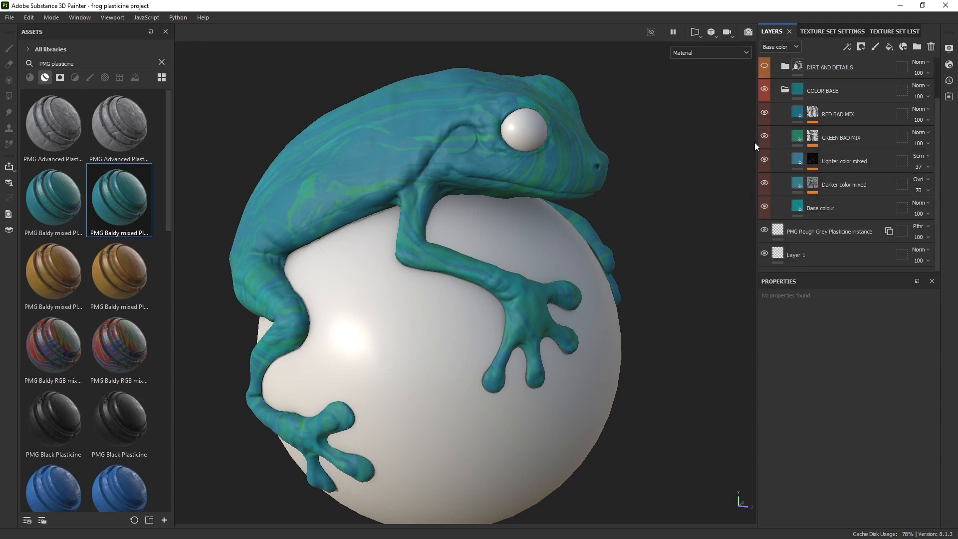
pyautogui.click(763, 137)
pyautogui.click(764, 160)
pyautogui.click(764, 137)
pyautogui.click(767, 115)
# - Delete the PMG Baldy mixed Plasticine 01 group and apply the PMG Advanced Plasticine material to the frog instead
pyautogui.scroll(2, 804, 185)
pyautogui.press('Delete')
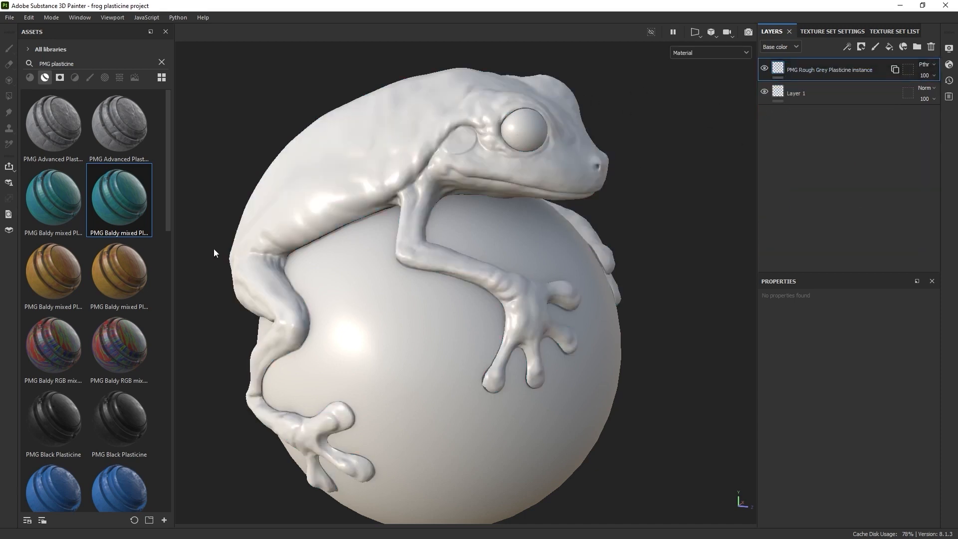
pyautogui.scroll(-3, 106, 292)
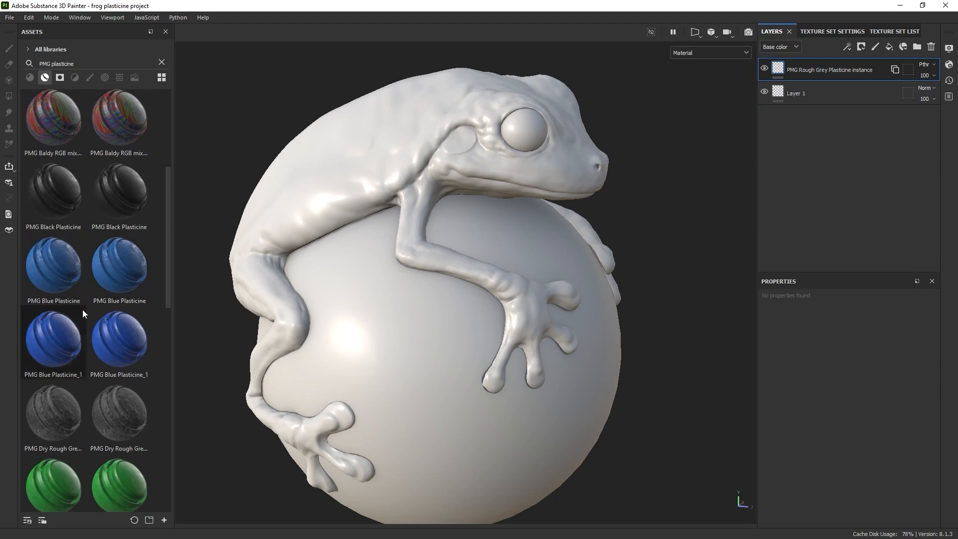
pyautogui.scroll(-5, 95, 314)
pyautogui.scroll(8, 115, 319)
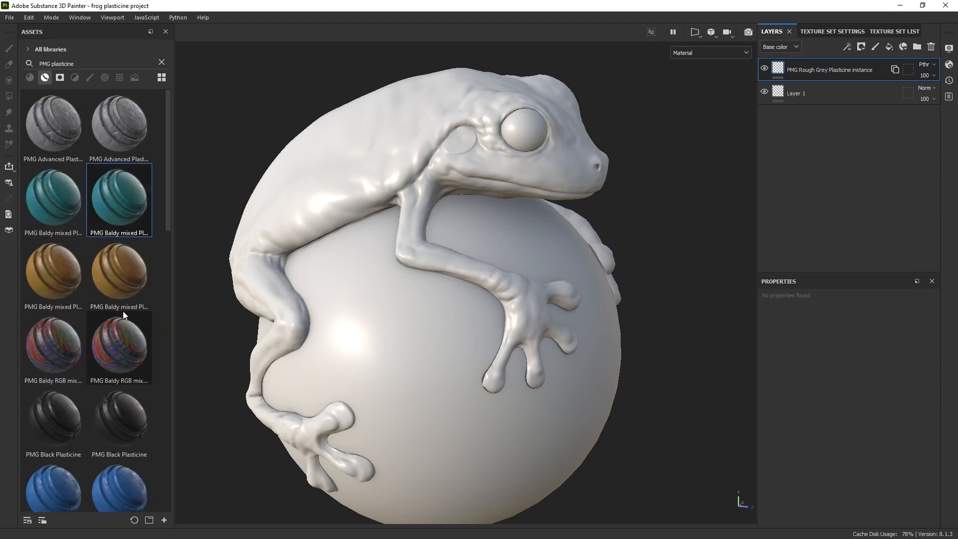
pyautogui.moveTo(120, 129); pyautogui.dragTo(454, 198)
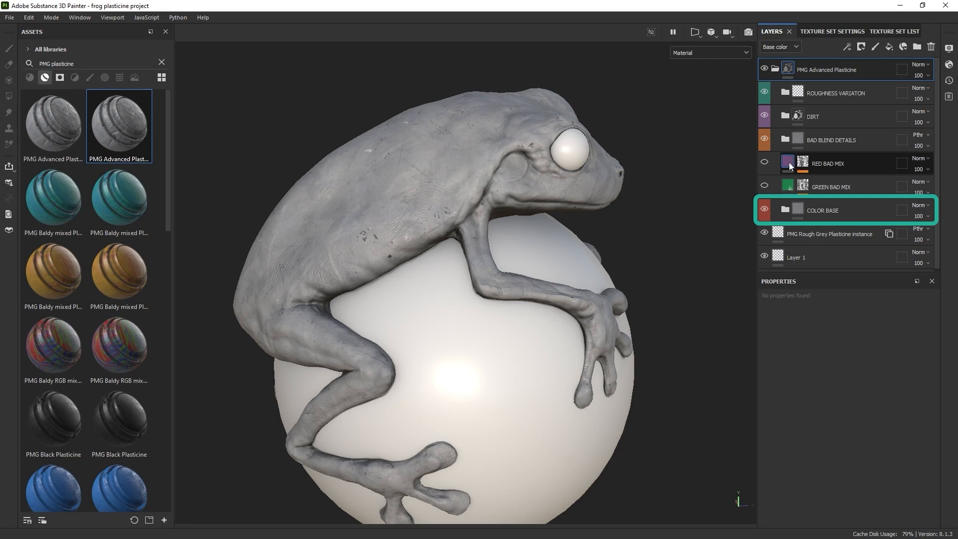
# - Set the Base colour layer inside the COLOR BASE group to dark red 930000
pyautogui.click(784, 210)
pyautogui.scroll(-2, 806, 186)
pyautogui.click(793, 209)
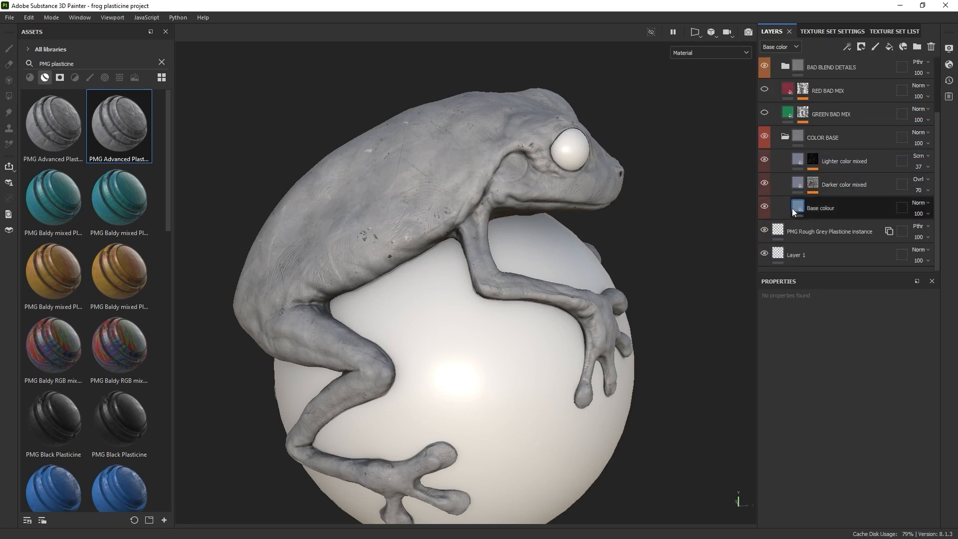
pyautogui.click(848, 409)
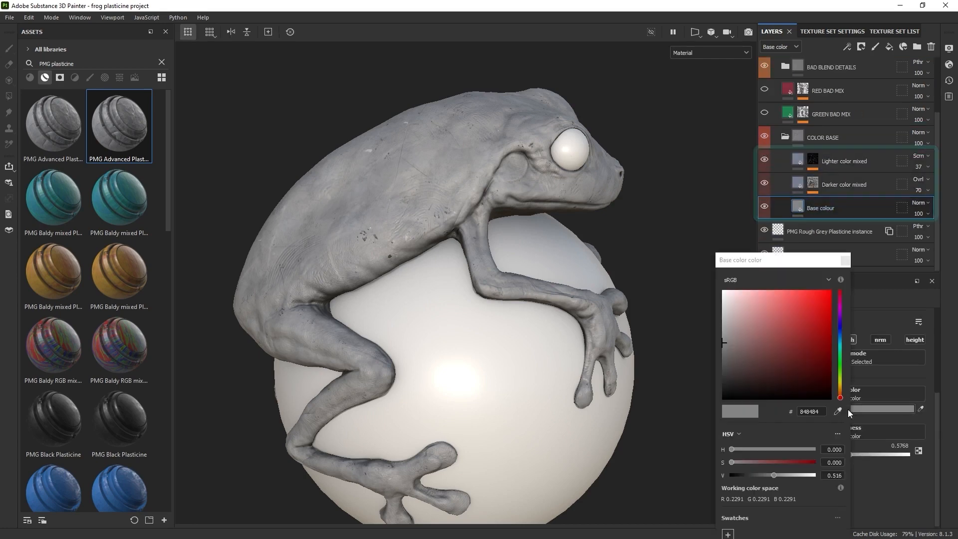
pyautogui.click(829, 336)
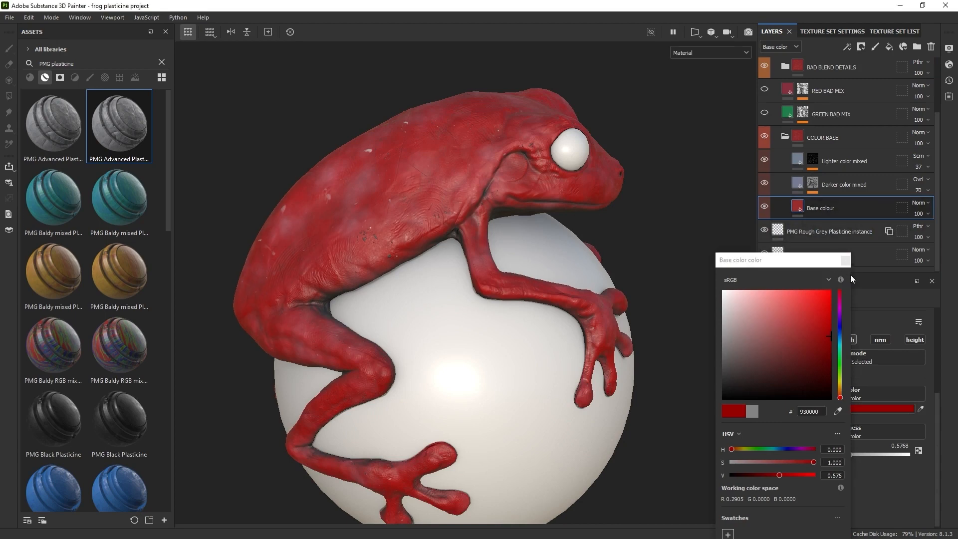
# - Set the base color of the Darker color mixed layer to orange-brown A0612F
pyautogui.click(800, 181)
pyautogui.click(800, 182)
pyautogui.click(821, 409)
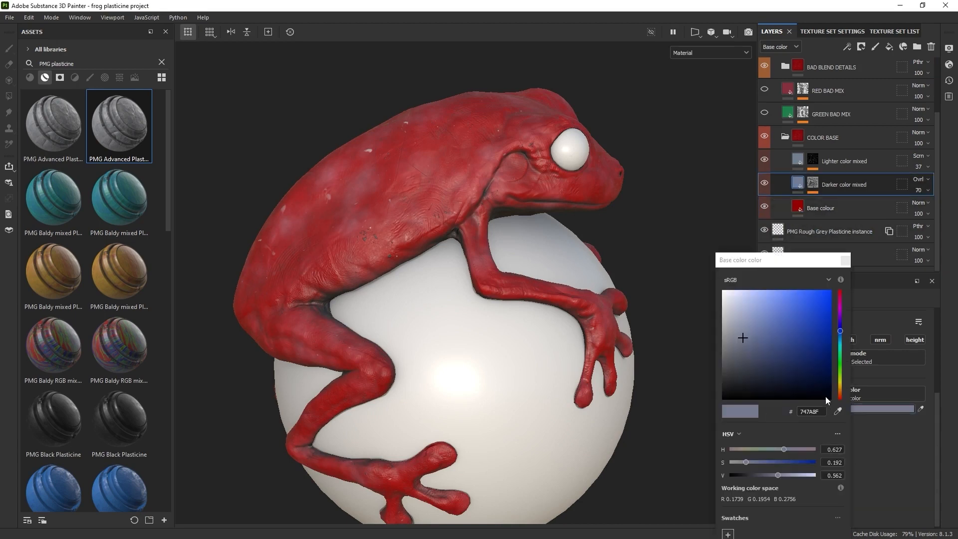
pyautogui.click(840, 387)
pyautogui.click(792, 316)
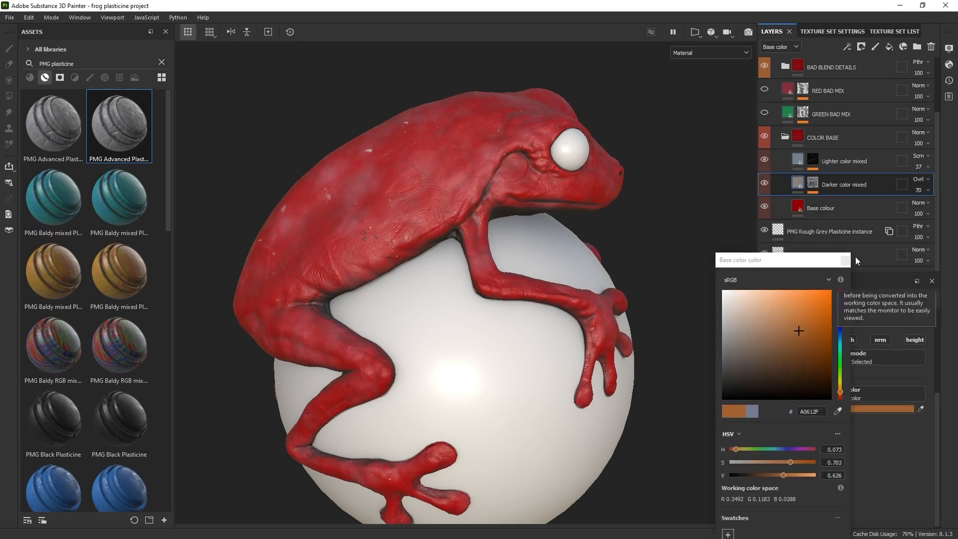
# - Set the base color of the Lighter color mixed layer to a dark orange-brown and close the color picker
pyautogui.click(858, 161)
pyautogui.click(848, 409)
pyautogui.click(781, 329)
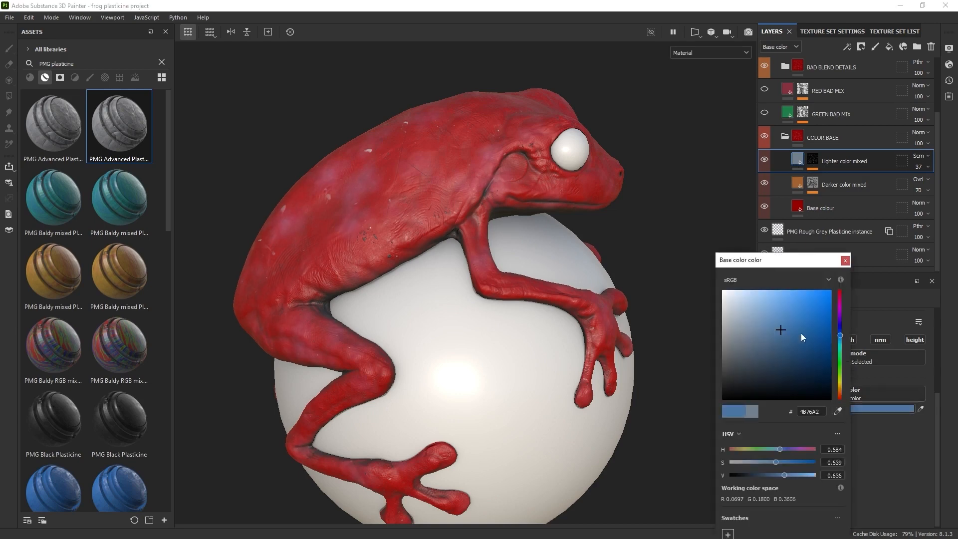
pyautogui.moveTo(839, 387); pyautogui.dragTo(839, 392)
pyautogui.click(459, 217)
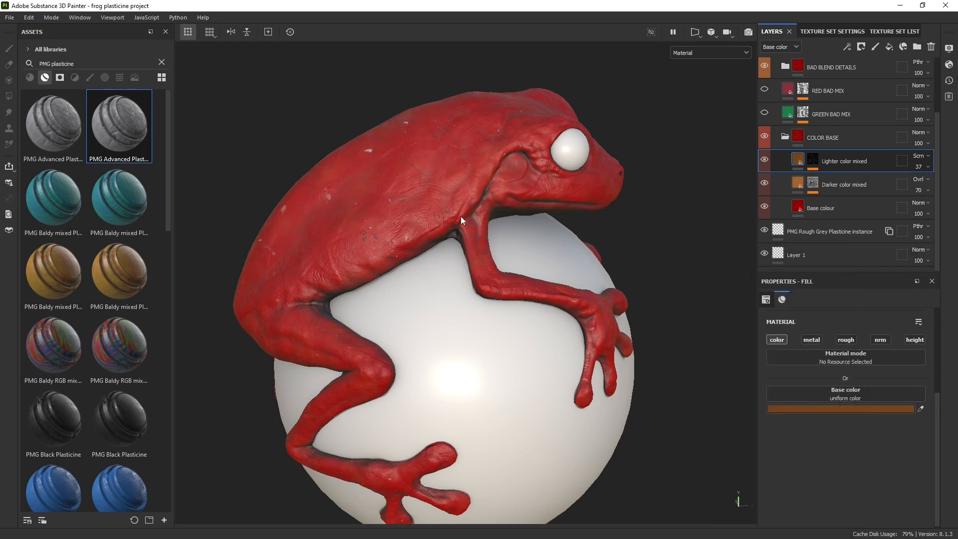
# - Inspect the recoloured frog under rotated lighting and from other angles, and remove all layers except Layer 1
pyautogui.keyDown('shift'); pyautogui.moveTo(460, 217); pyautogui.dragTo(485, 208, button='right'); pyautogui.keyUp('shift')
pyautogui.keyDown('alt'); pyautogui.moveTo(519, 210); pyautogui.dragTo(561, 299); pyautogui.keyUp('alt')
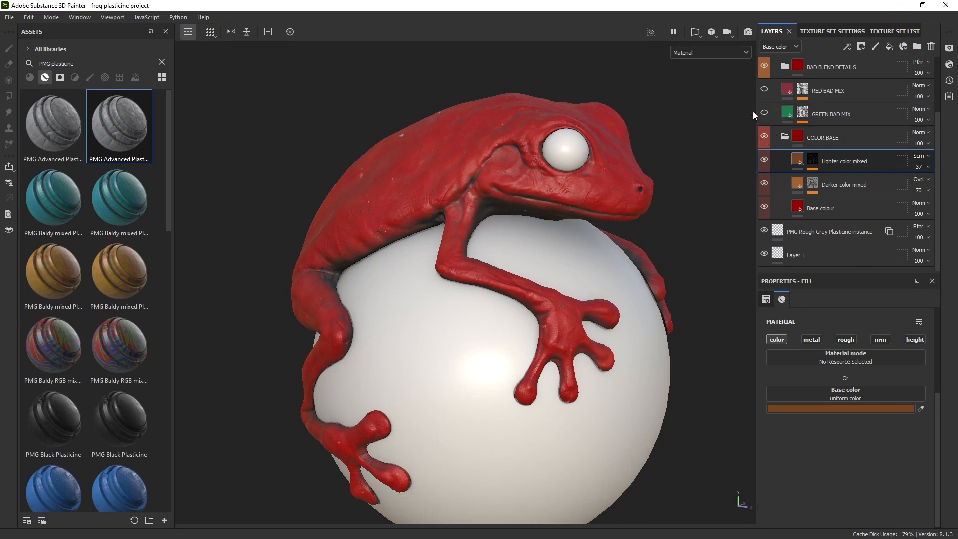
pyautogui.keyDown('alt'); pyautogui.moveTo(583, 166); pyautogui.dragTo(550, 294); pyautogui.keyUp('alt')
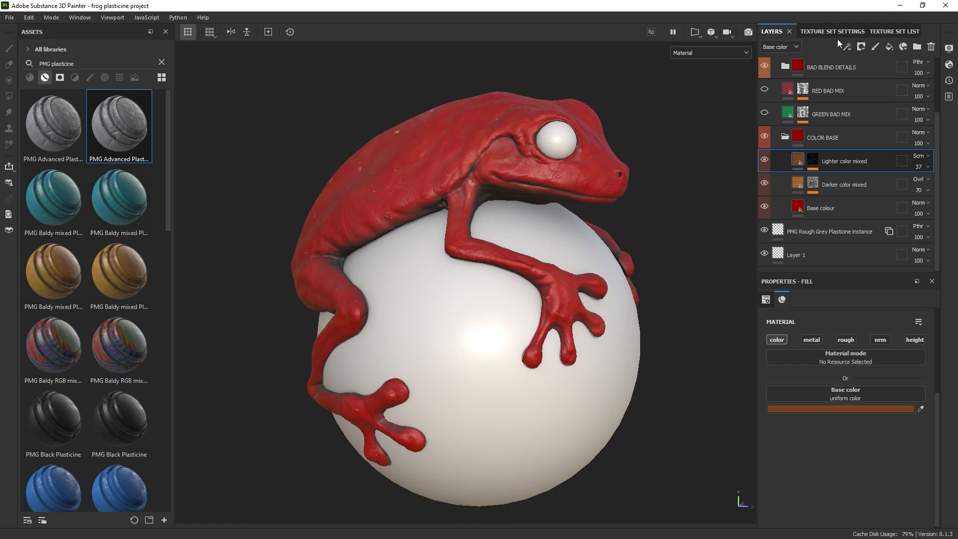
pyautogui.click(839, 61)
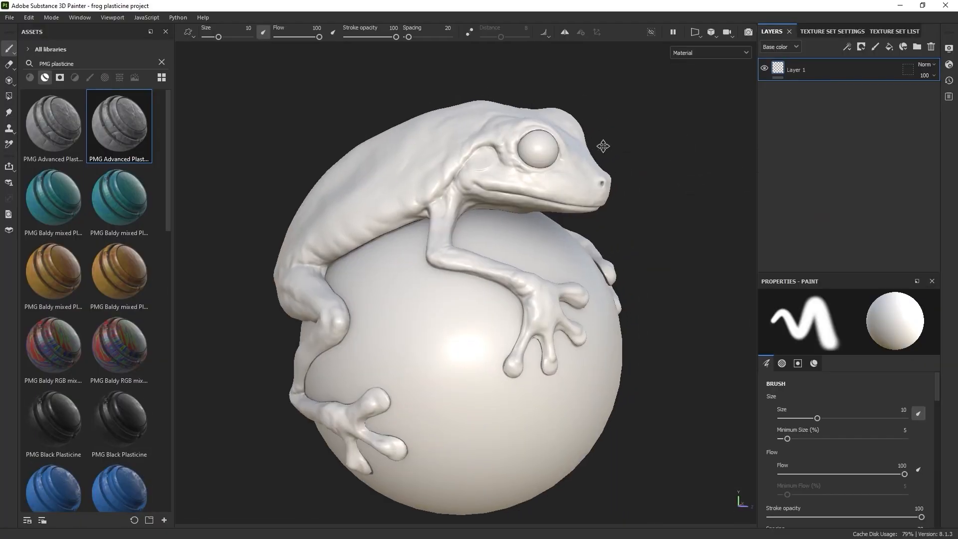
# - Add a fill layer above Layer 1 and enlarge the area showing its fill properties
pyautogui.keyDown('alt'); pyautogui.moveTo(603, 146); pyautogui.dragTo(565, 181); pyautogui.keyUp('alt')
pyautogui.keyDown('alt'); pyautogui.moveTo(526, 125); pyautogui.dragTo(537, 144, button='middle'); pyautogui.keyUp('alt')
pyautogui.keyDown('alt'); pyautogui.moveTo(728, 149); pyautogui.dragTo(714, 149, button='middle'); pyautogui.keyUp('alt')
pyautogui.keyDown('alt'); pyautogui.moveTo(655, 153); pyautogui.dragTo(624, 176, button='middle'); pyautogui.keyUp('alt')
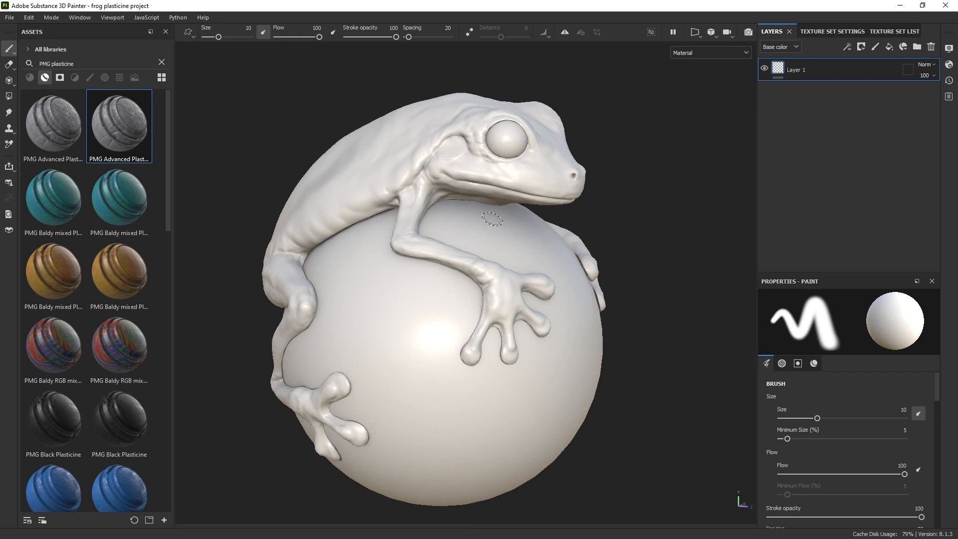
pyautogui.click(889, 47)
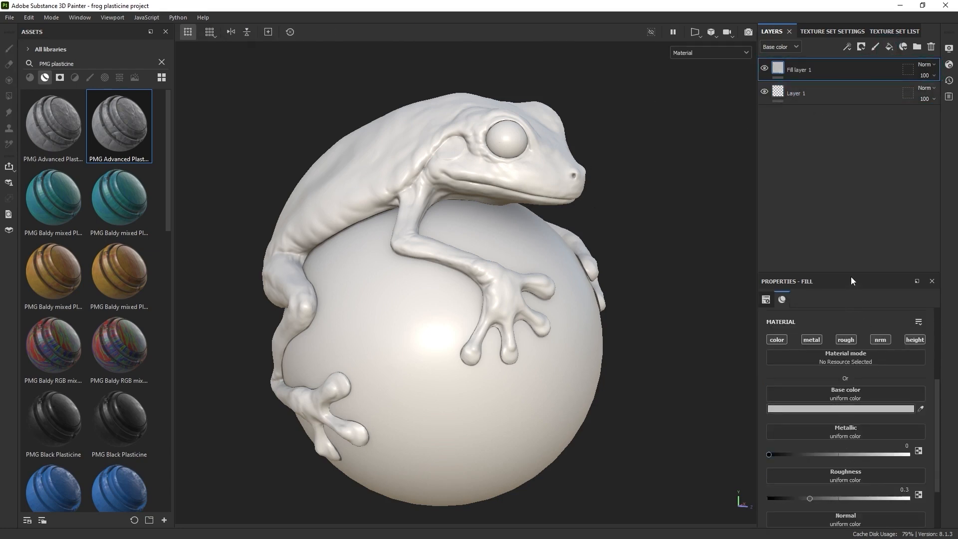
pyautogui.moveTo(851, 275); pyautogui.dragTo(854, 210)
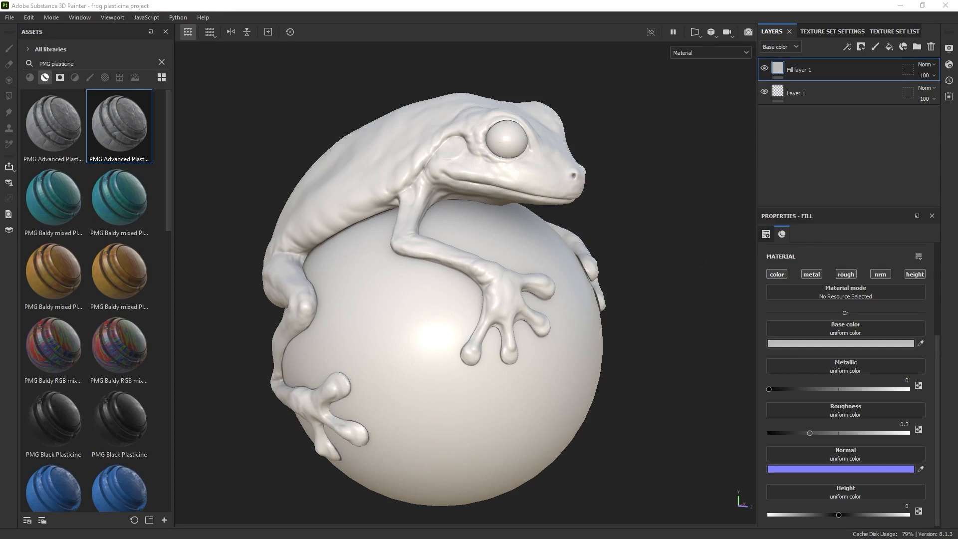
# - Import the Details_plasticine, Details_plasticine_normal, Displacement_plasticine_01 and Displacement_plasticine_02 PSD files as textures
pyautogui.moveTo(957, 165); pyautogui.dragTo(94, 157)
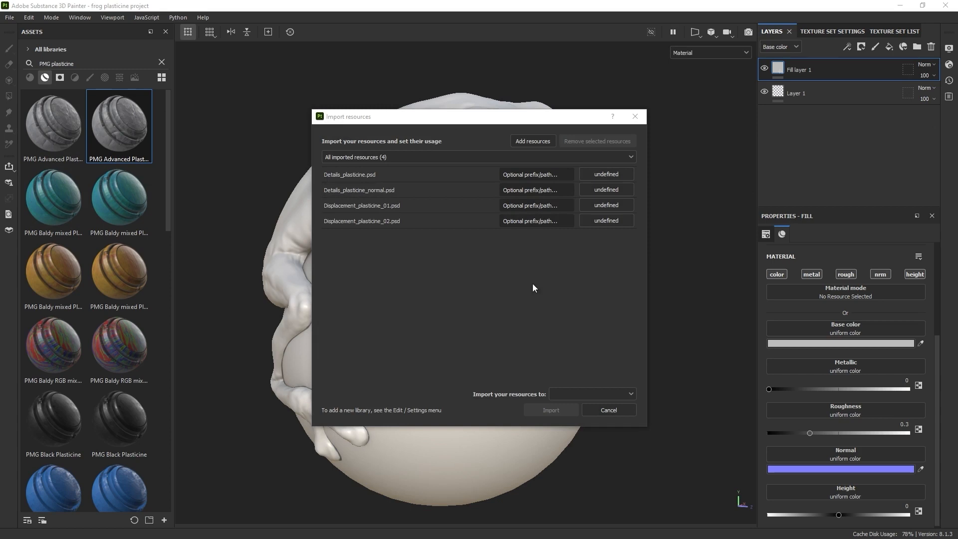
pyautogui.moveTo(491, 236); pyautogui.dragTo(430, 173)
pyautogui.click(605, 174)
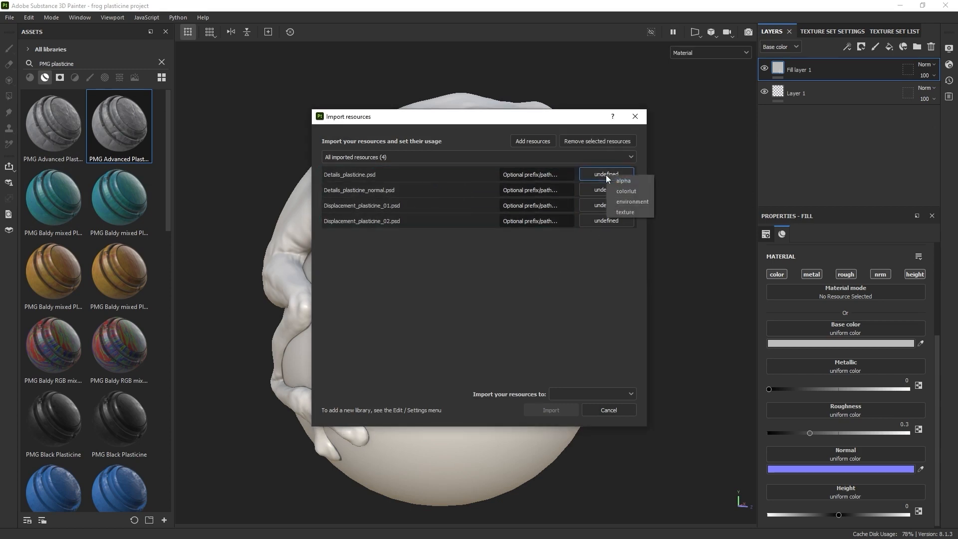
pyautogui.click(626, 212)
pyautogui.click(625, 393)
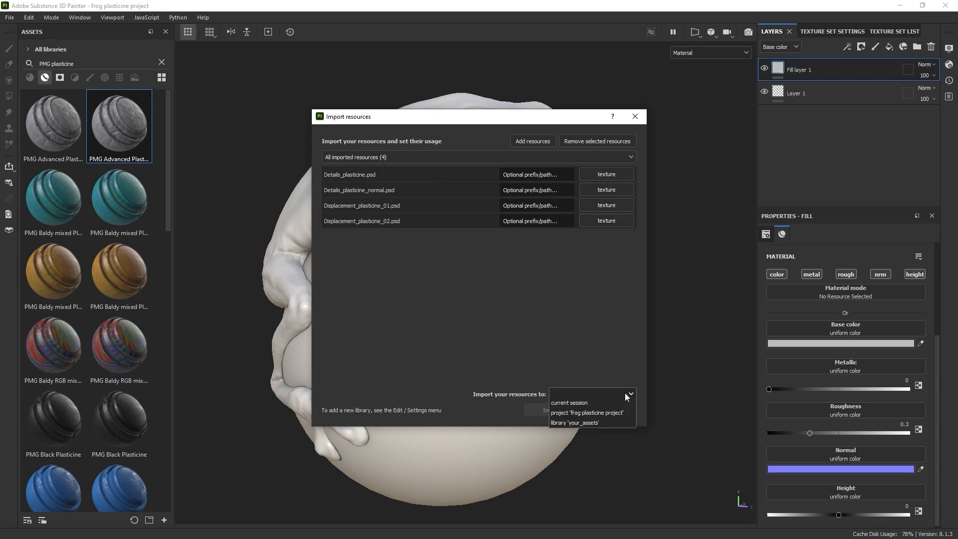
pyautogui.click(577, 418)
pyautogui.click(548, 411)
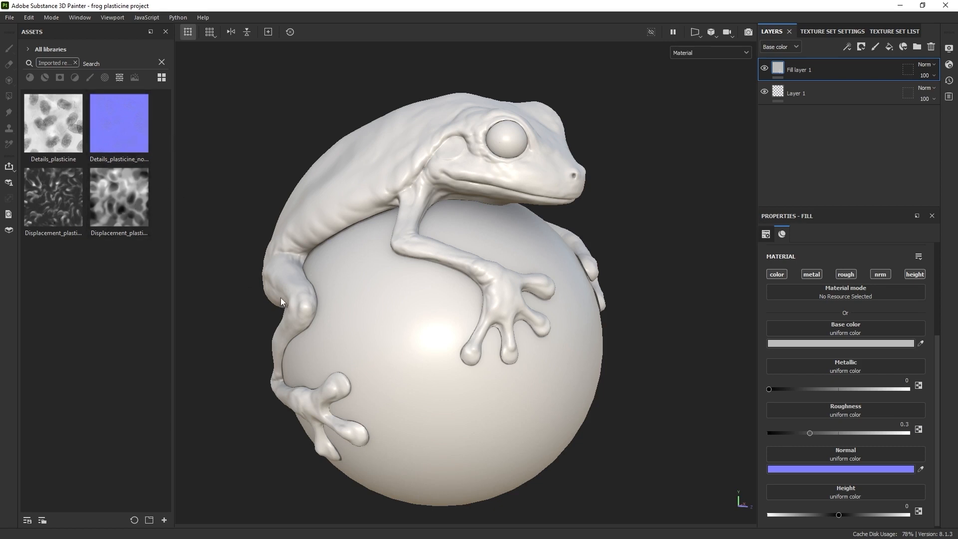
# - Rename the new fill layer above Layer 1 to Details
pyautogui.click(107, 202)
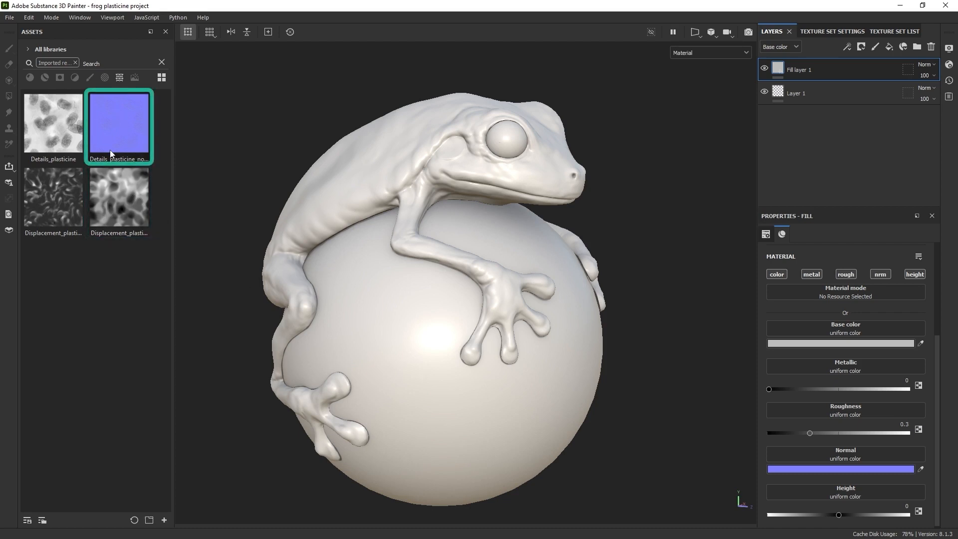
pyautogui.doubleClick(797, 70)
pyautogui.write('Details')
pyautogui.press('Return')
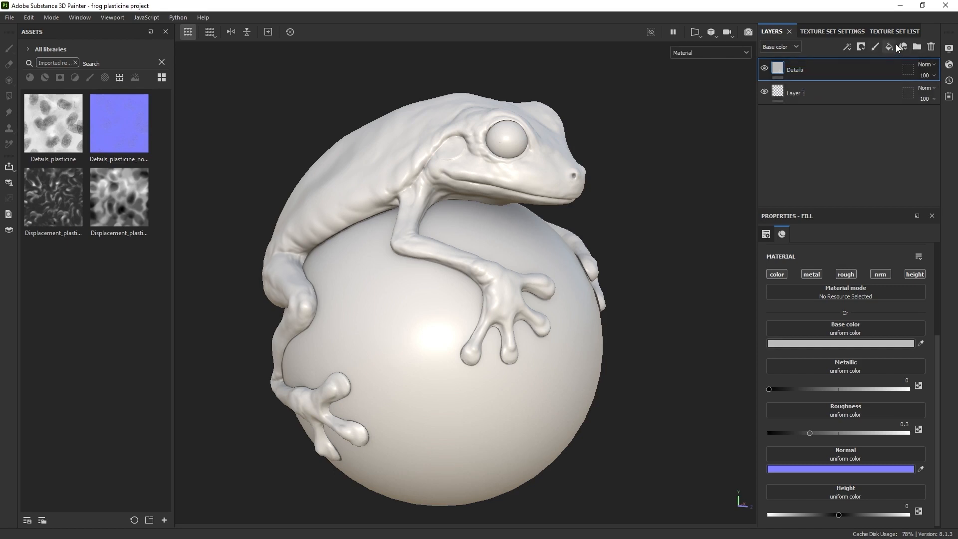
# - Add a second fill layer above Details and name it Height
pyautogui.click(890, 47)
pyautogui.doubleClick(801, 70)
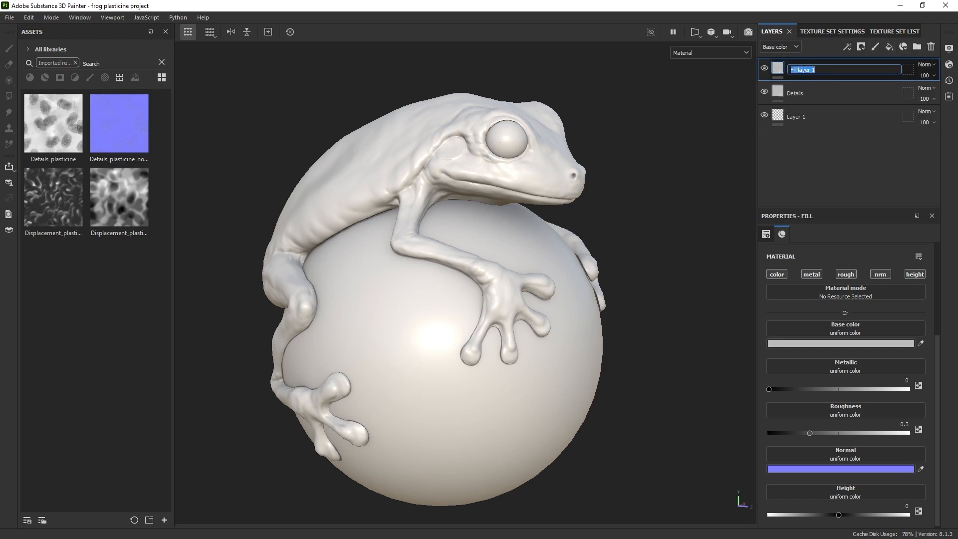
pyautogui.press('BackSpace')
pyautogui.write('Height')
pyautogui.press('Return')
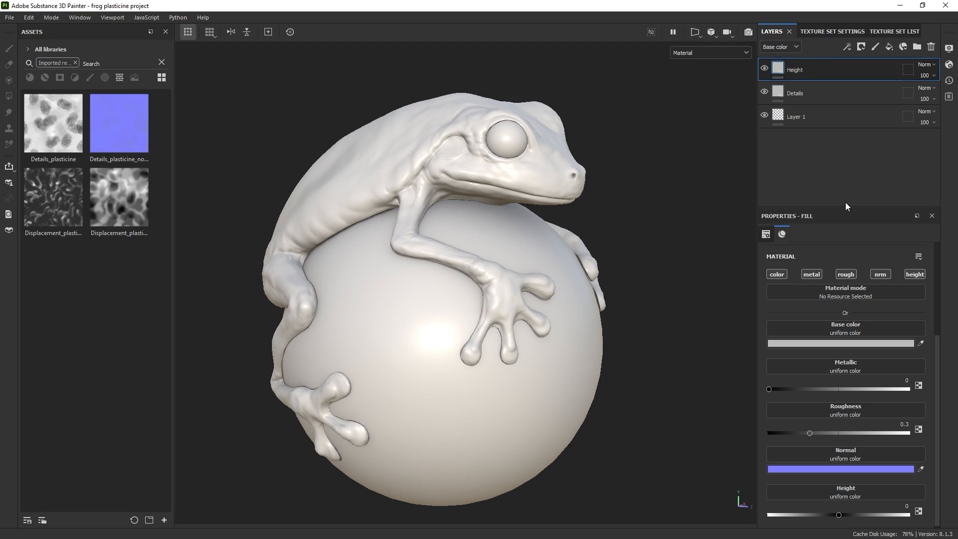
# - Colour-label the Details layer blue and the Height layer yellow
pyautogui.click(812, 94)
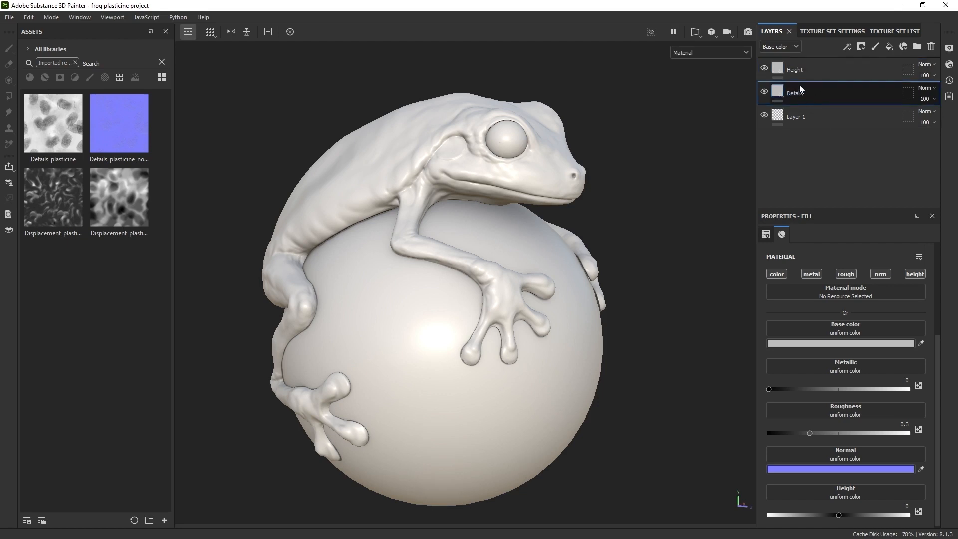
pyautogui.rightClick(815, 92)
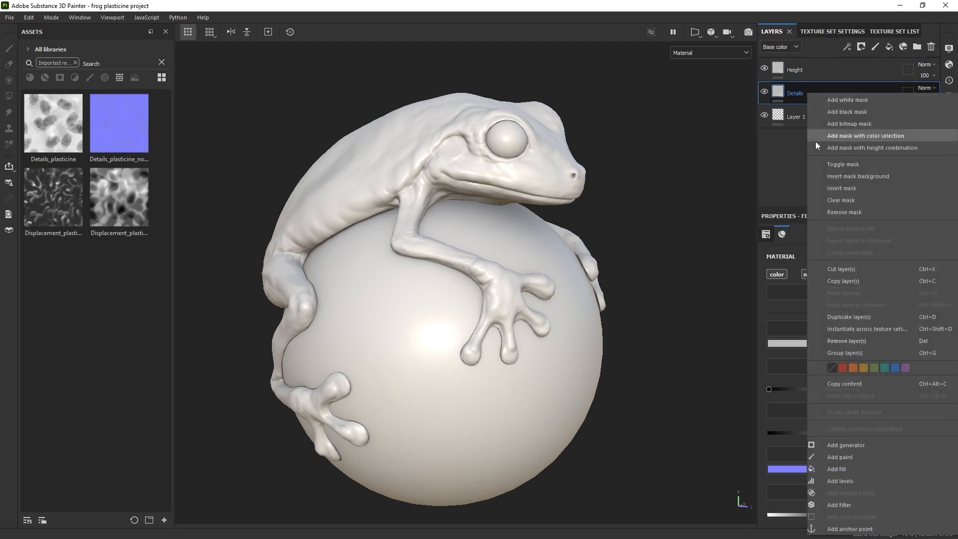
pyautogui.click(891, 366)
pyautogui.rightClick(821, 69)
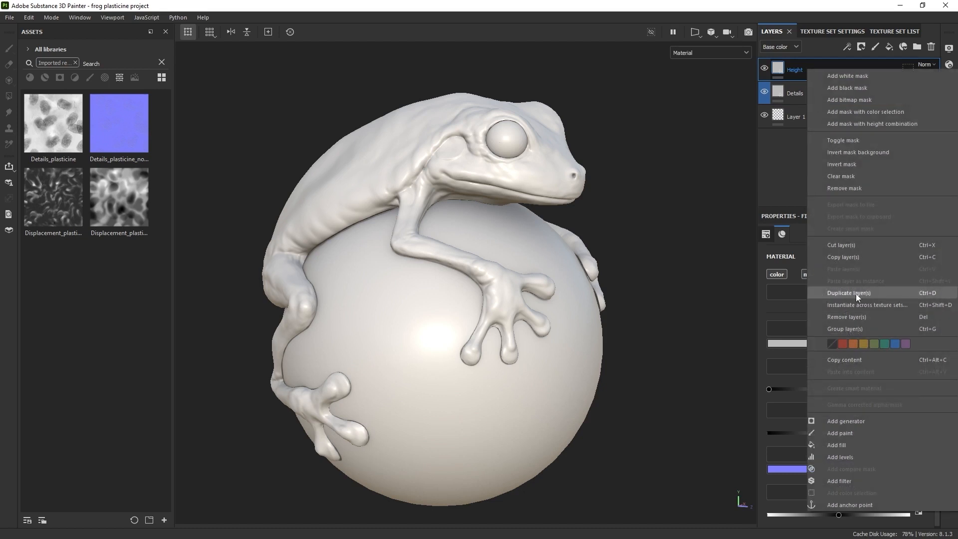
pyautogui.click(864, 343)
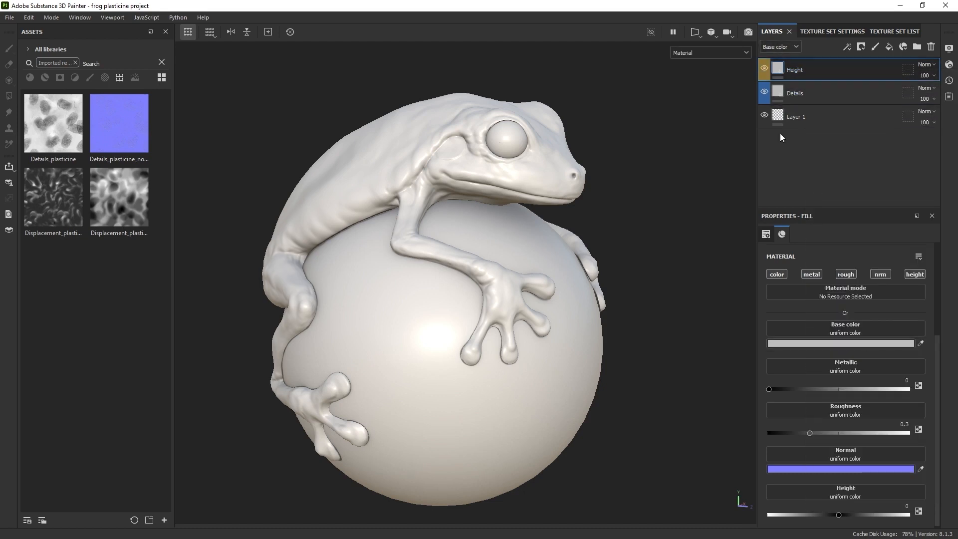
# - Hide the Height layer and switch off the color, metal, rough and height channels of Details, leaving only normal
pyautogui.click(804, 98)
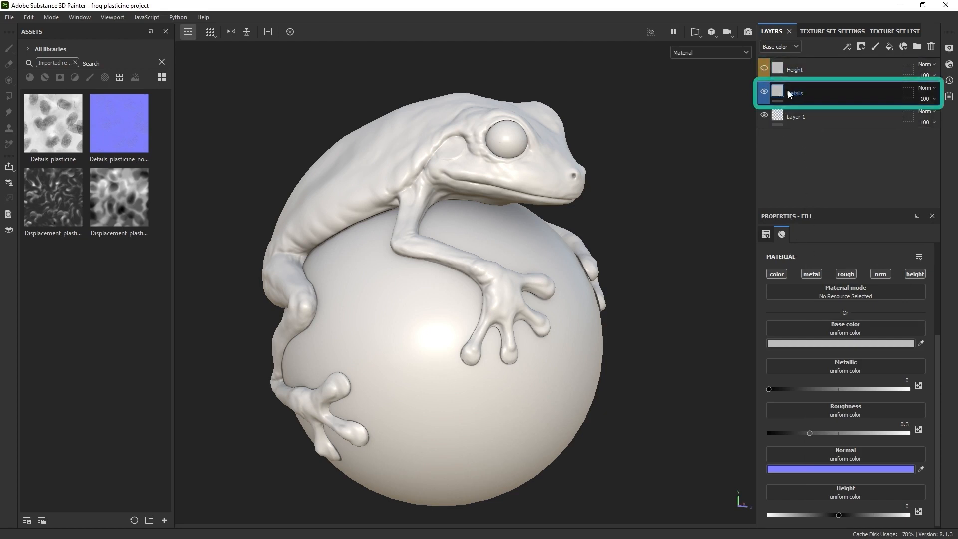
pyautogui.click(776, 274)
pyautogui.click(811, 274)
pyautogui.click(845, 274)
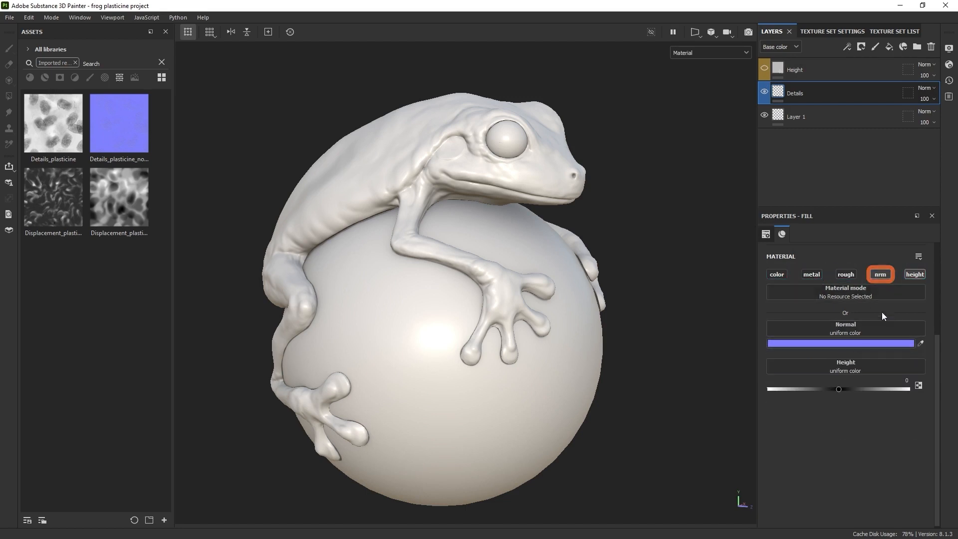
pyautogui.click(914, 274)
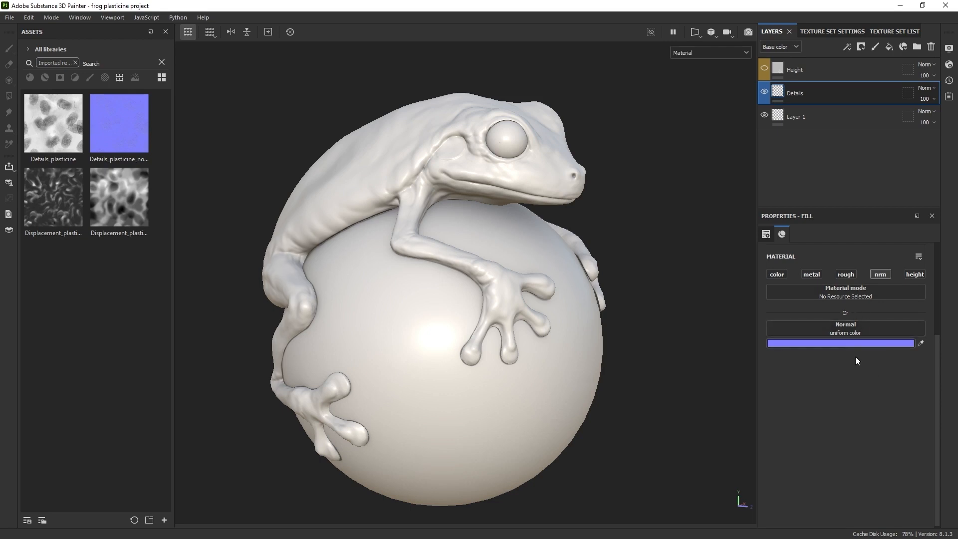
# - Assign the Details_plasticine_normal texture to the Details layer's Normal channel and inspect it on the frog
pyautogui.moveTo(111, 120); pyautogui.dragTo(845, 333)
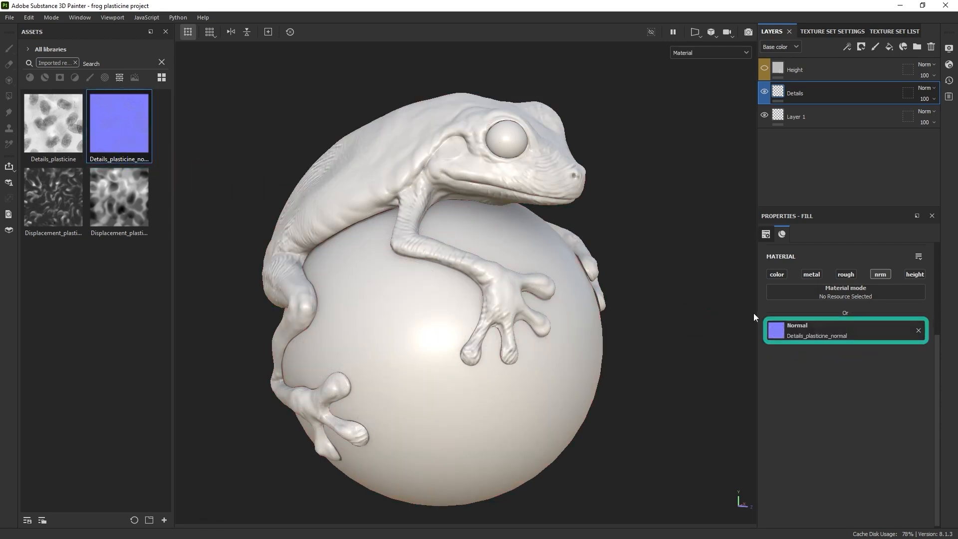
pyautogui.keyDown('alt'); pyautogui.moveTo(367, 105); pyautogui.dragTo(400, 171); pyautogui.keyUp('alt')
pyautogui.keyDown('alt'); pyautogui.moveTo(454, 146); pyautogui.dragTo(451, 157); pyautogui.keyUp('alt')
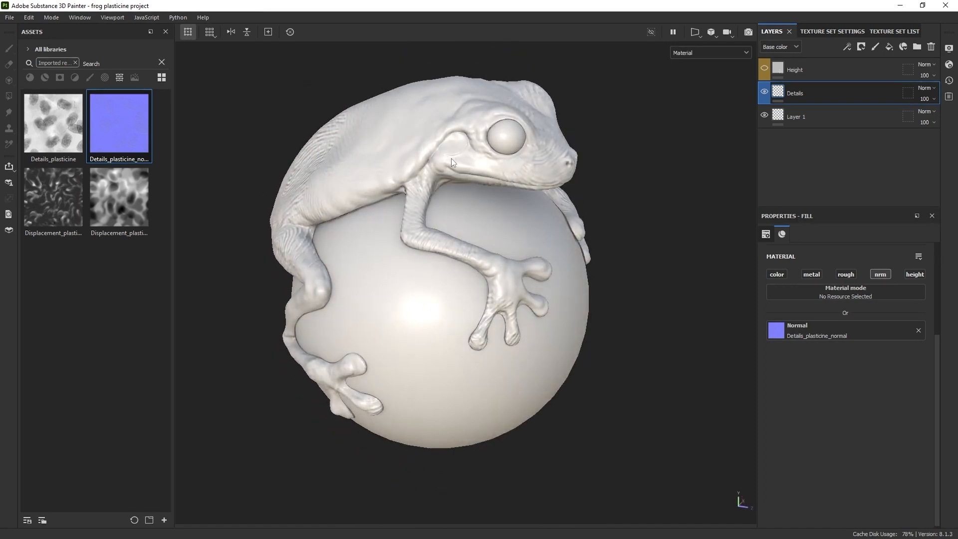
# - Change the Details layer's projection to Tri-planar projection and check the fingerprints around the frog
pyautogui.scroll(3, 879, 387)
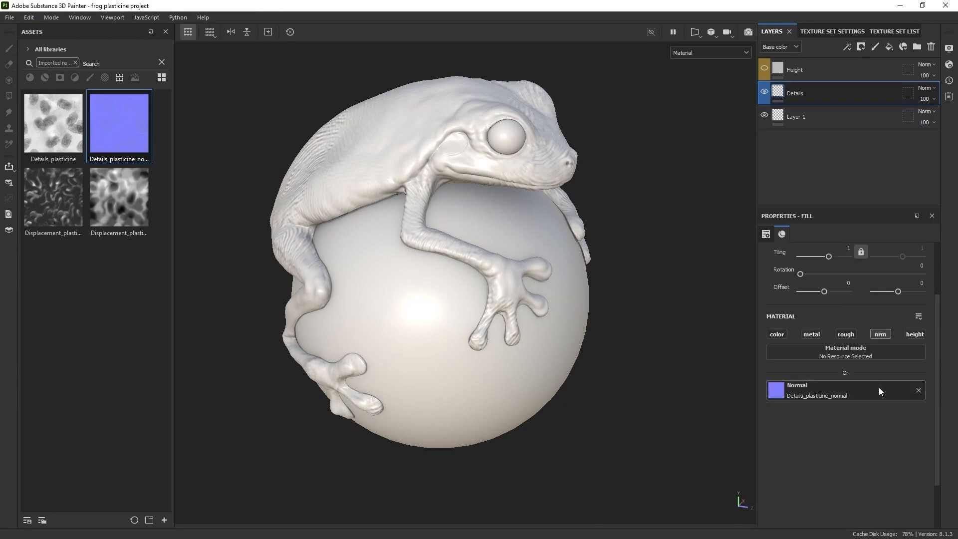
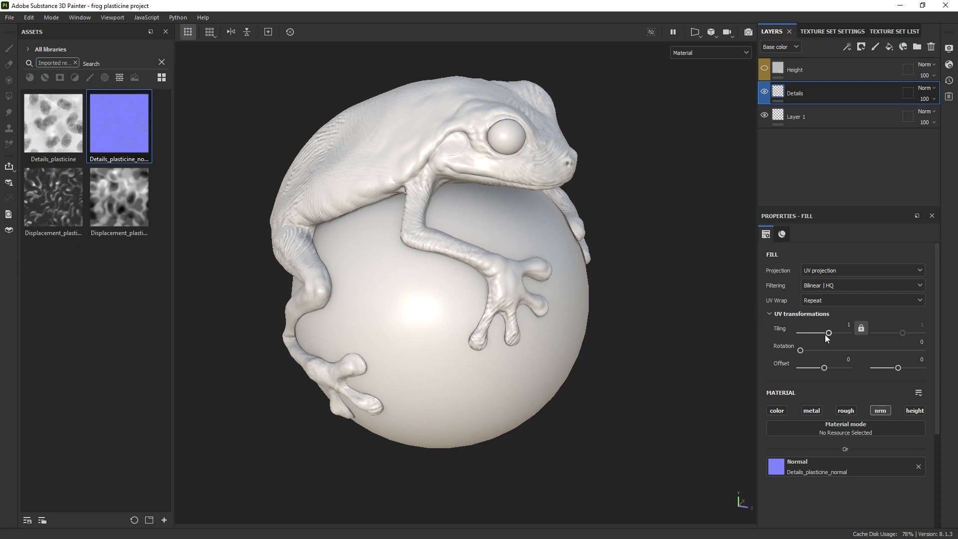
pyautogui.click(838, 271)
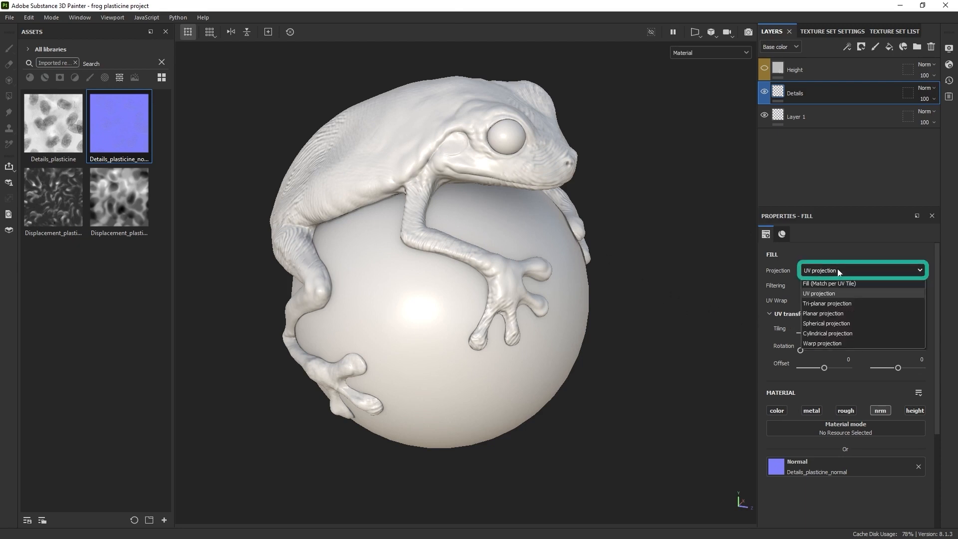
pyautogui.click(830, 303)
pyautogui.keyDown('alt'); pyautogui.moveTo(680, 218); pyautogui.dragTo(396, 133); pyautogui.keyUp('alt')
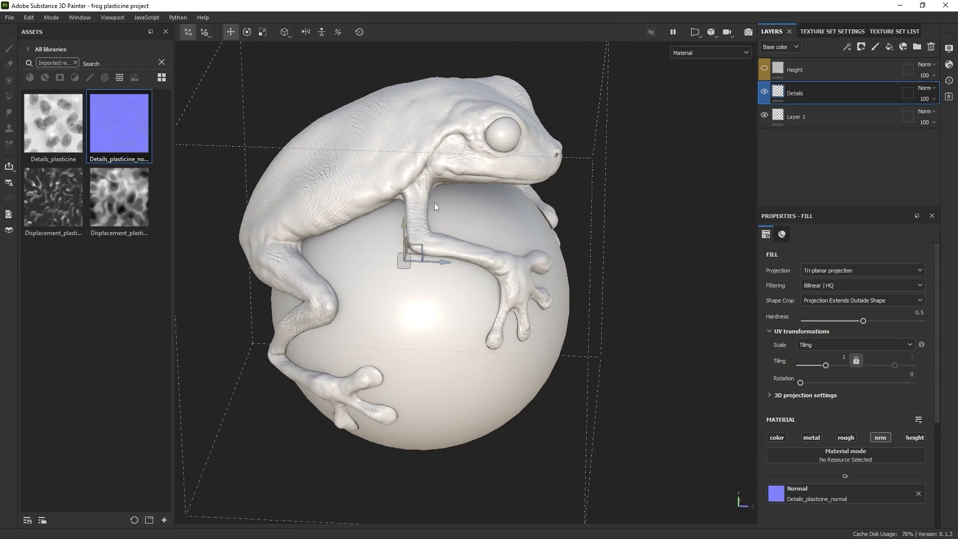
pyautogui.keyDown('alt'); pyautogui.moveTo(453, 144); pyautogui.dragTo(511, 169); pyautogui.keyUp('alt')
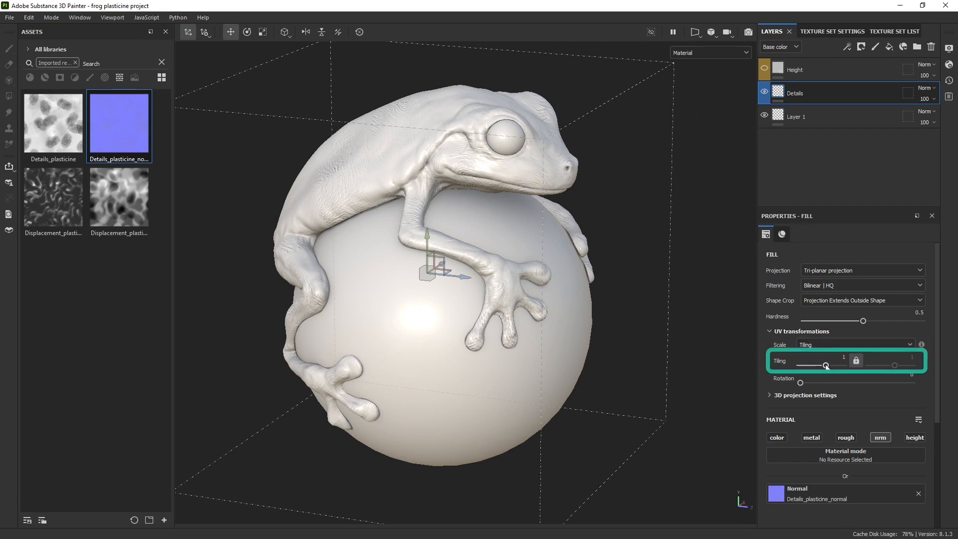
# - Set the Details layer's tiling to 2.14 and inspect the fingerprints on the frog's back up close
pyautogui.moveTo(825, 366); pyautogui.dragTo(828, 367)
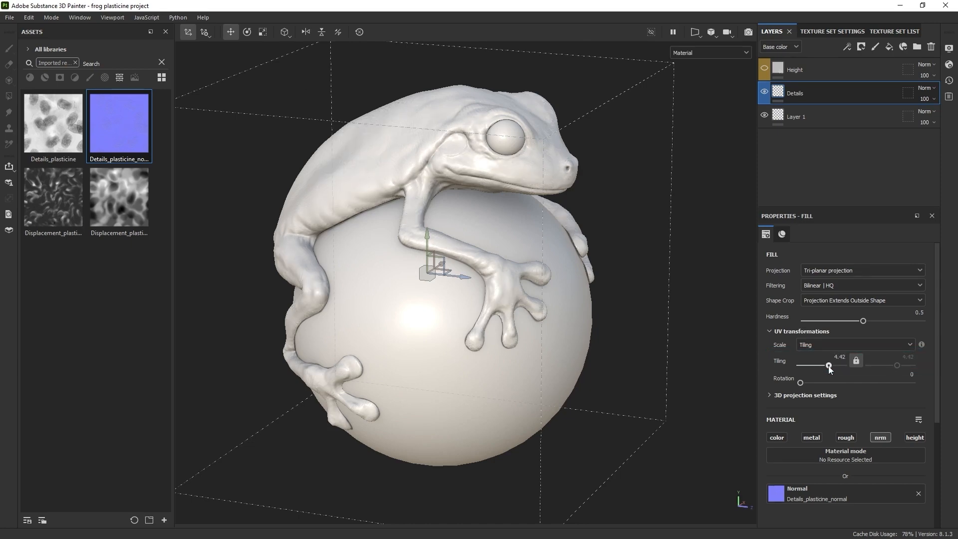
pyautogui.scroll(-3, 828, 368)
pyautogui.scroll(10, 509, 430)
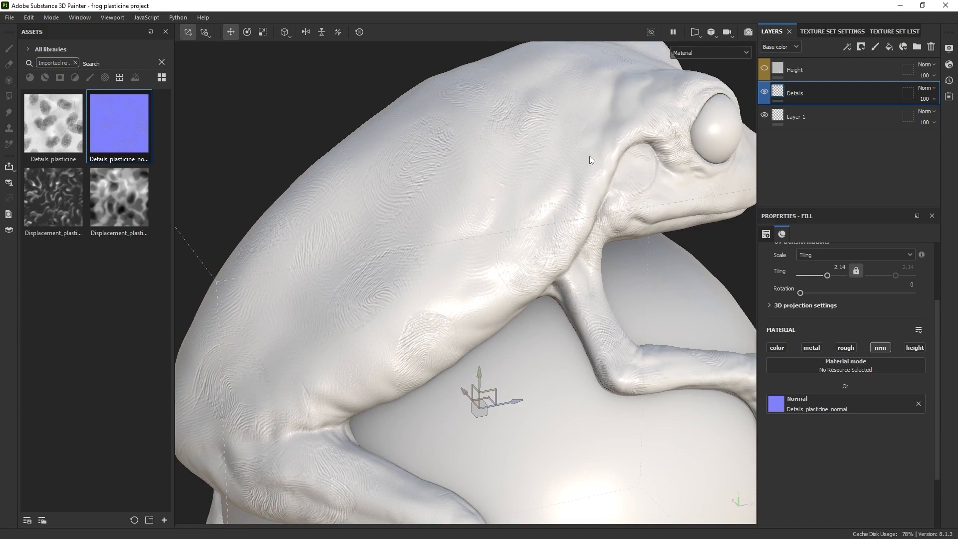
pyautogui.keyDown('alt'); pyautogui.moveTo(590, 159); pyautogui.dragTo(515, 157); pyautogui.keyUp('alt')
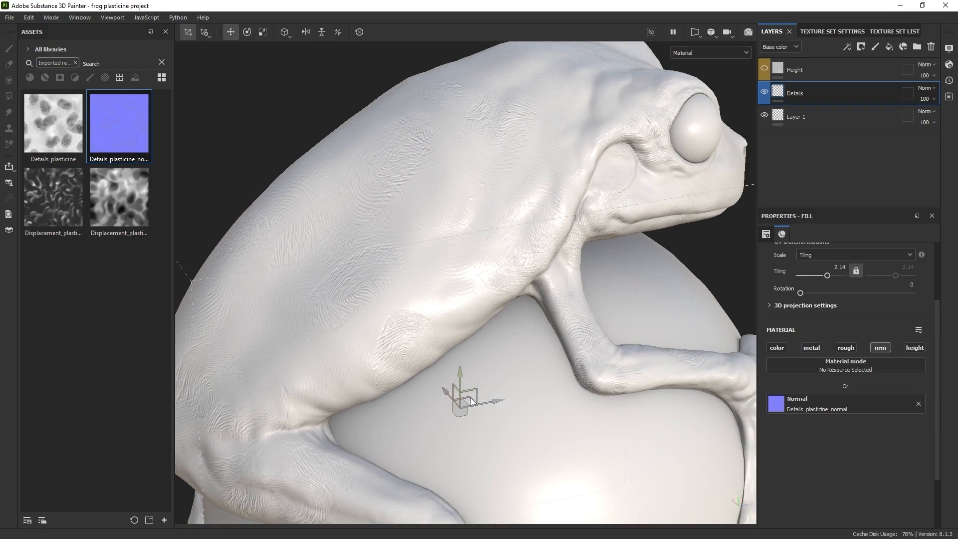
# - Move the tri-planar projection slightly upward on the frog and cycle through the rotate, move and scale manipulators, ending on scale
pyautogui.moveTo(463, 410)
pyautogui.mouseDown()
pyautogui.moveTo(464, 350)
pyautogui.moveTo(501, 405)
pyautogui.moveTo(463, 392)
pyautogui.mouseUp()
pyautogui.press('e')
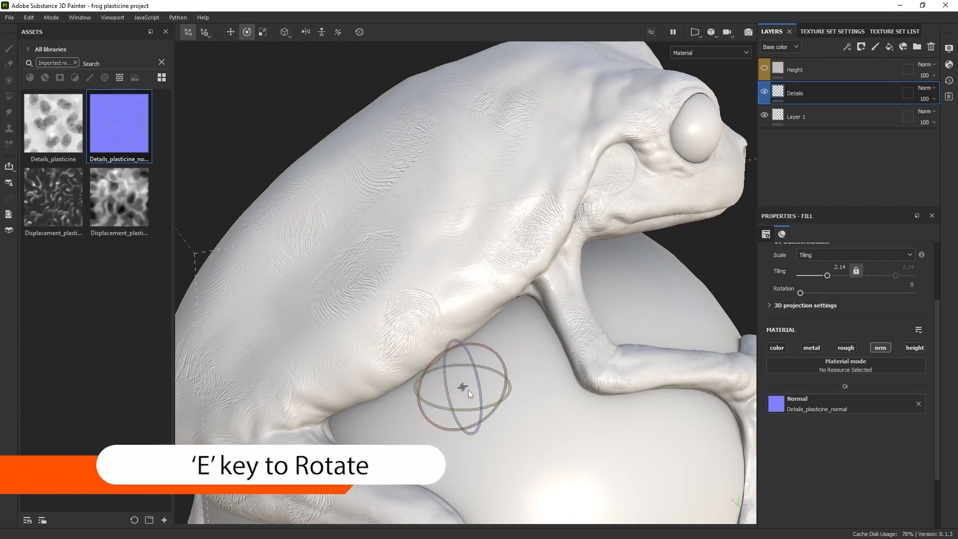
pyautogui.press('w')
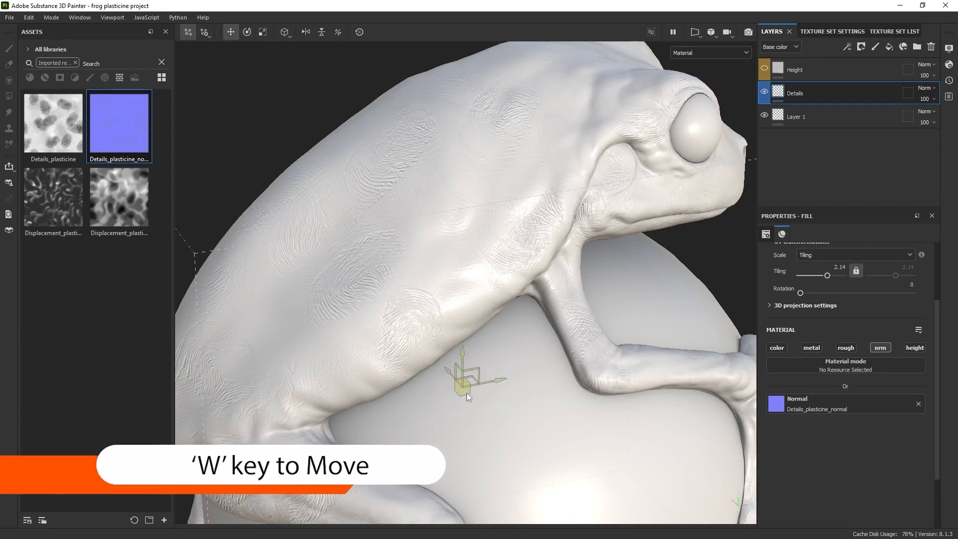
pyautogui.press('r')
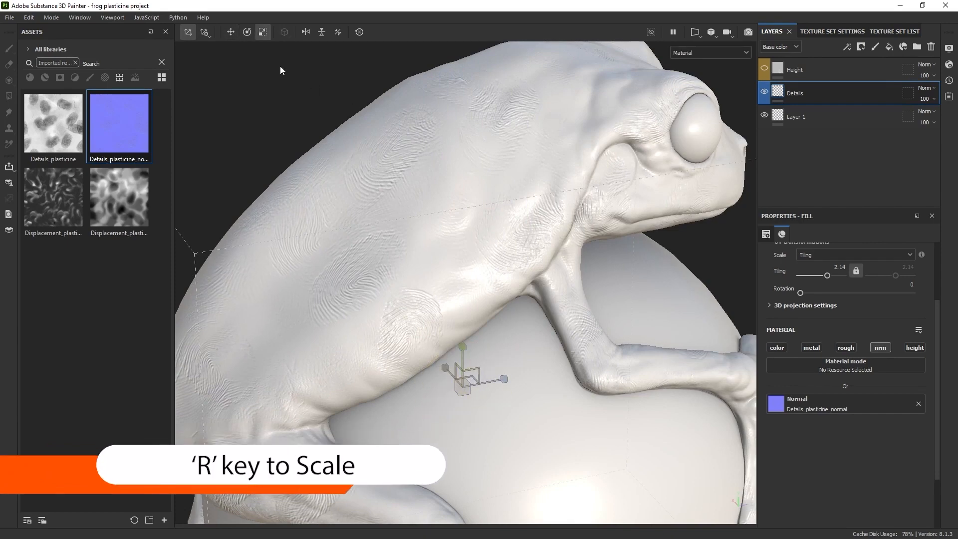
pyautogui.click(230, 32)
pyautogui.click(247, 32)
pyautogui.click(262, 32)
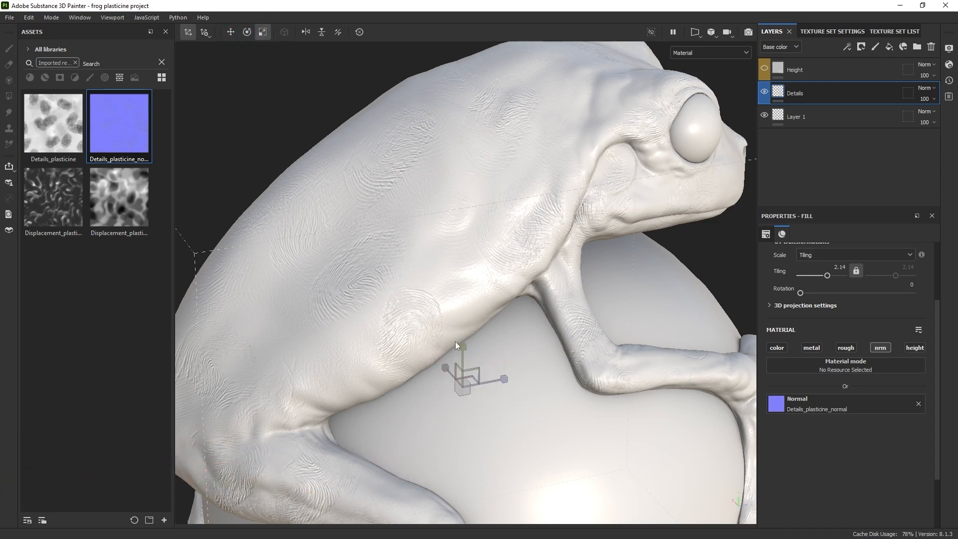
# - Scale up the tri-planar projection box to enlarge the fingerprints and view the frog from a different angle
pyautogui.moveTo(465, 391); pyautogui.dragTo(489, 399)
pyautogui.scroll(2, 879, 331)
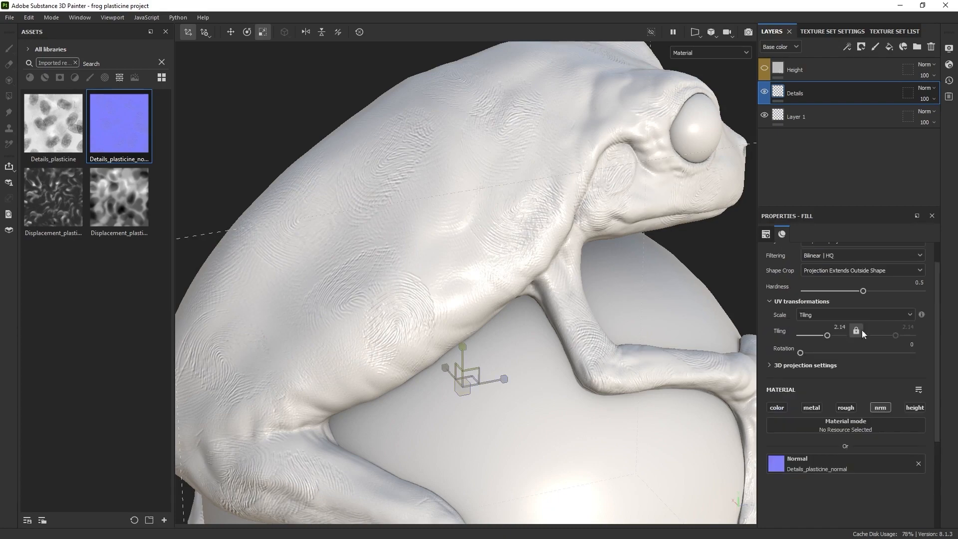
pyautogui.moveTo(460, 390); pyautogui.dragTo(535, 346)
pyautogui.moveTo(518, 394); pyautogui.dragTo(523, 432)
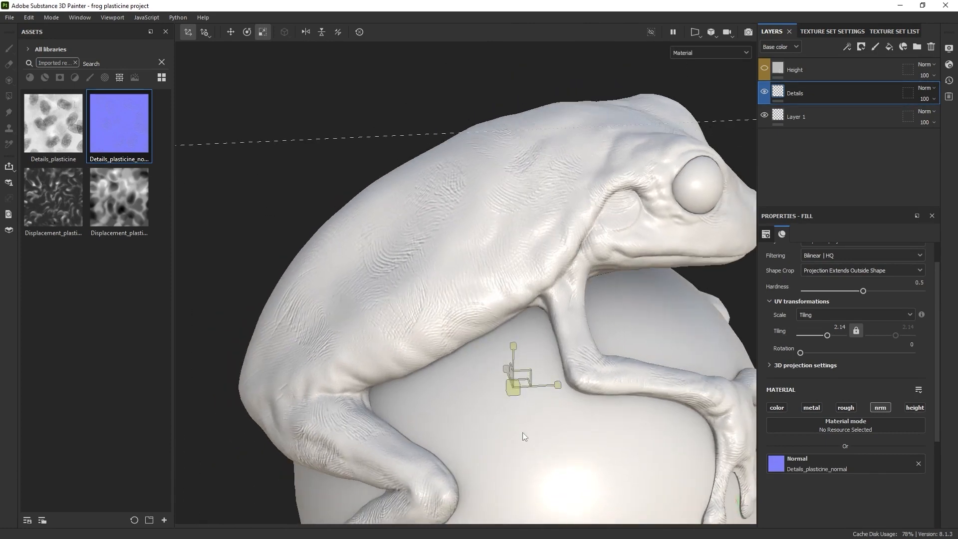
# - Set the Details layer's tiling to 1 and scale the projection box down for finer fingerprints
pyautogui.click(838, 328)
pyautogui.write('1')
pyautogui.press('Return')
pyautogui.moveTo(522, 397); pyautogui.dragTo(536, 440)
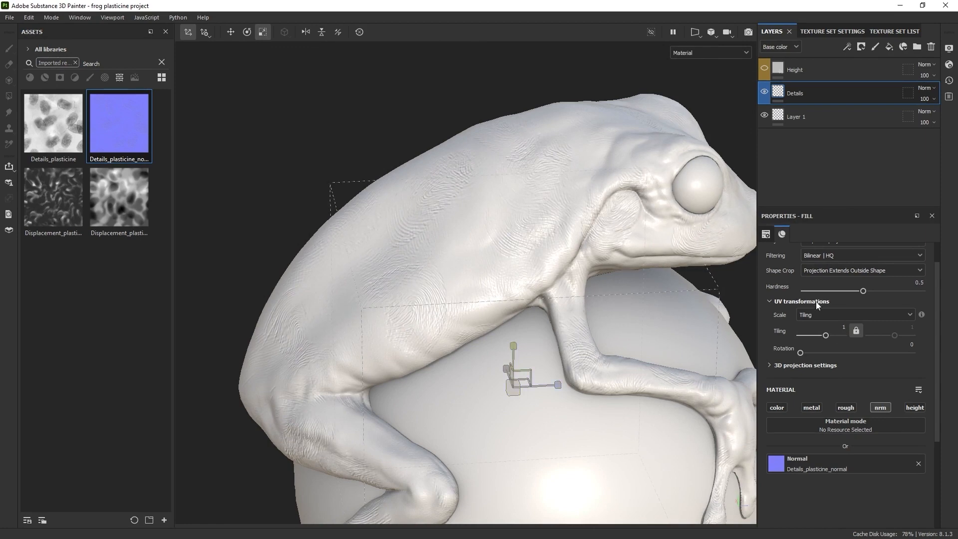
# - Scale up the Details layer's tri-planar projection box slightly and view the whole frog from the front side
pyautogui.scroll(2, 839, 324)
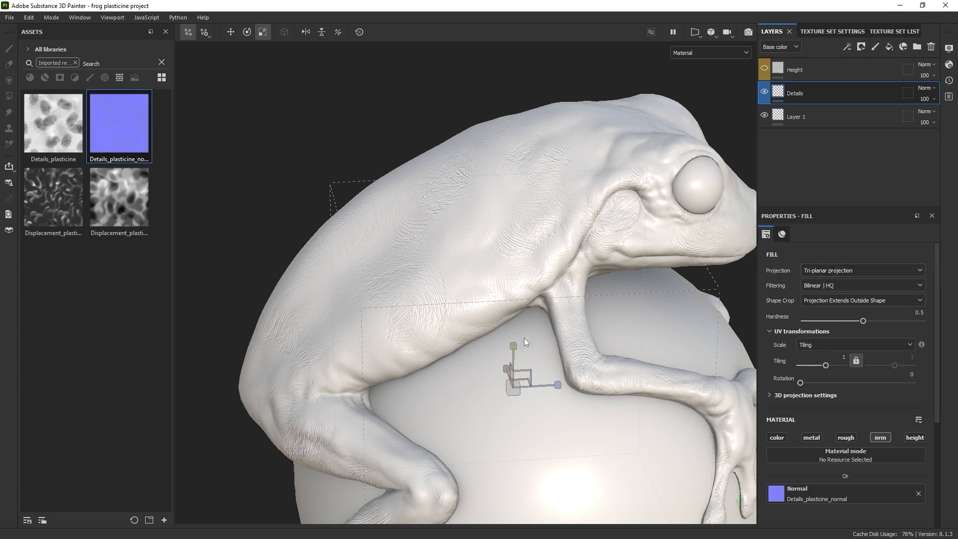
pyautogui.moveTo(513, 389); pyautogui.dragTo(516, 383)
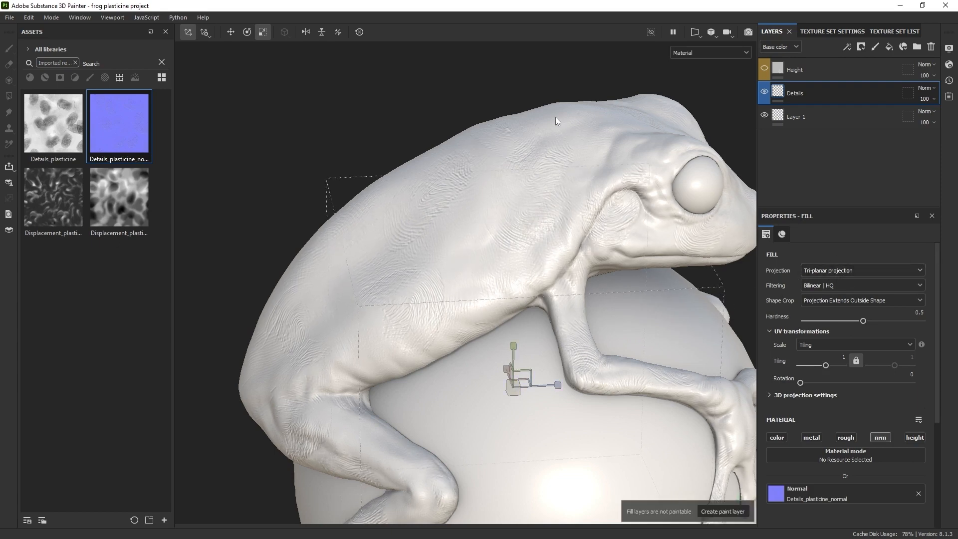
pyautogui.keyDown('alt'); pyautogui.moveTo(585, 171); pyautogui.dragTo(707, 207); pyautogui.keyUp('alt')
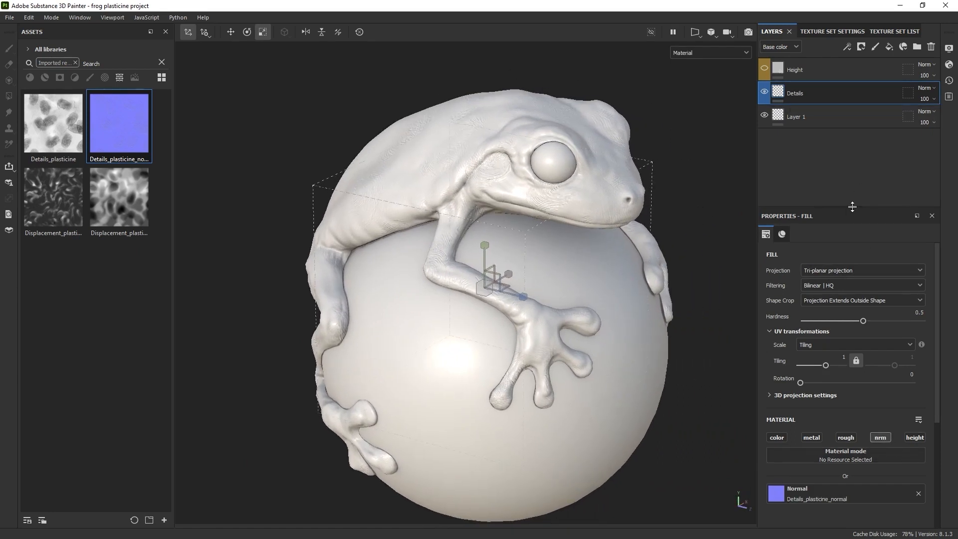
# - Hide the Details layer and limit the Height fill layer to the height channel by disabling color, metal, rough and nrm
pyautogui.moveTo(848, 210); pyautogui.dragTo(836, 149)
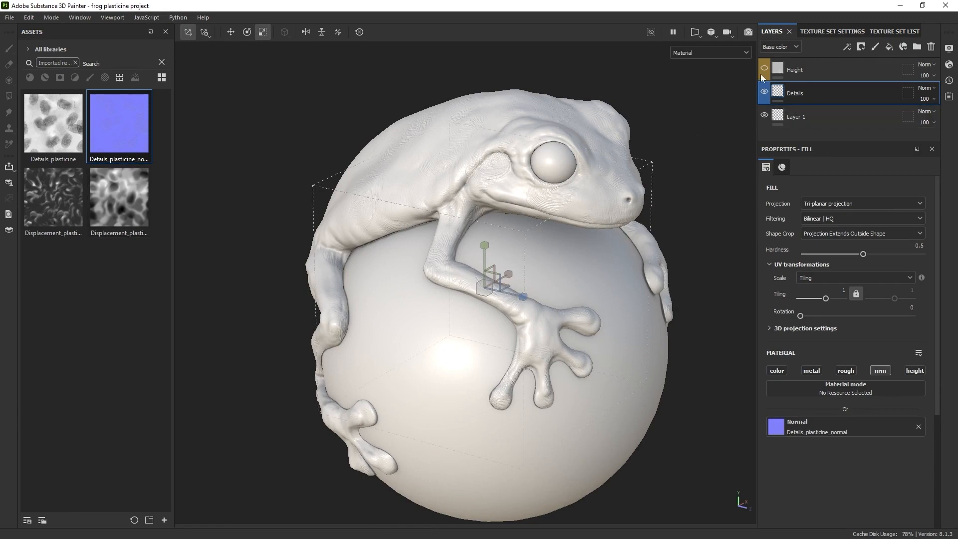
pyautogui.click(764, 93)
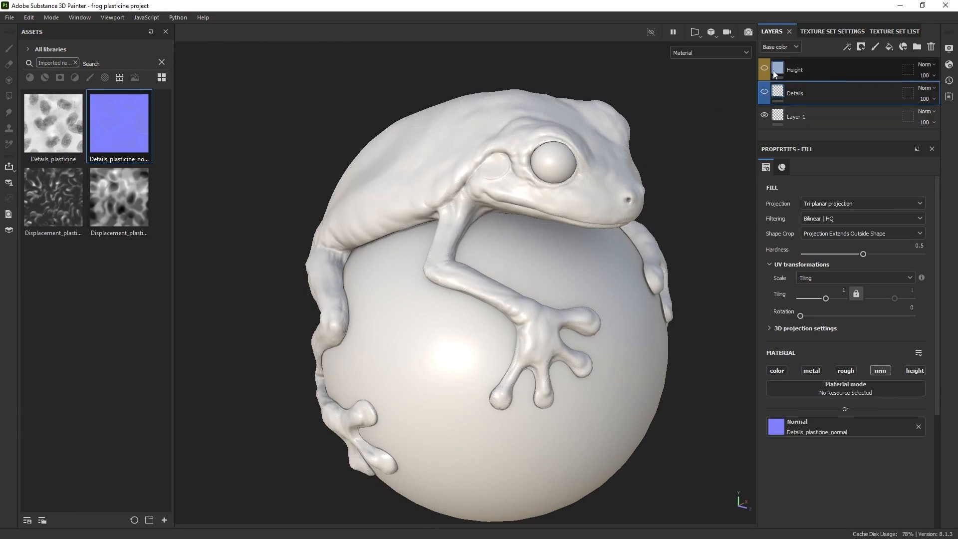
pyautogui.click(800, 69)
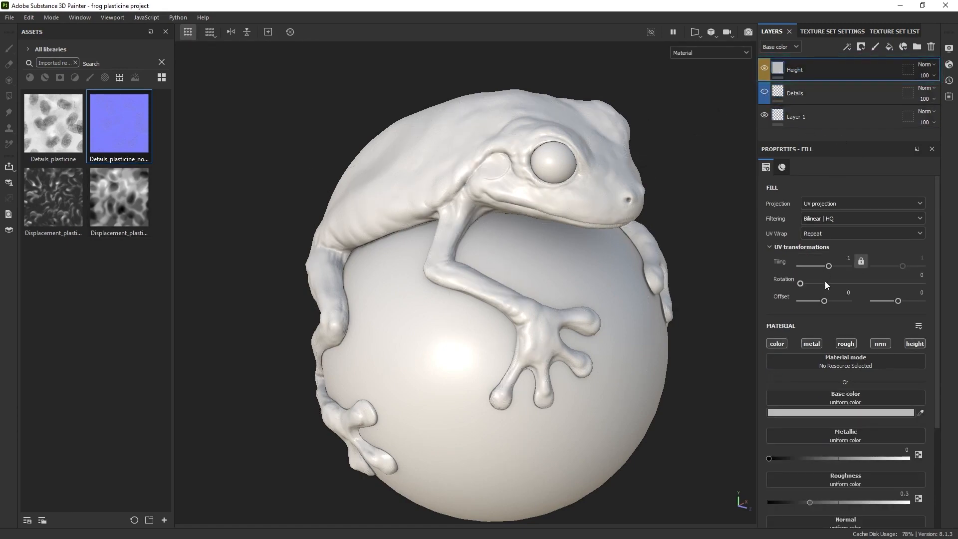
pyautogui.click(777, 343)
pyautogui.click(811, 343)
pyautogui.click(845, 343)
pyautogui.click(878, 343)
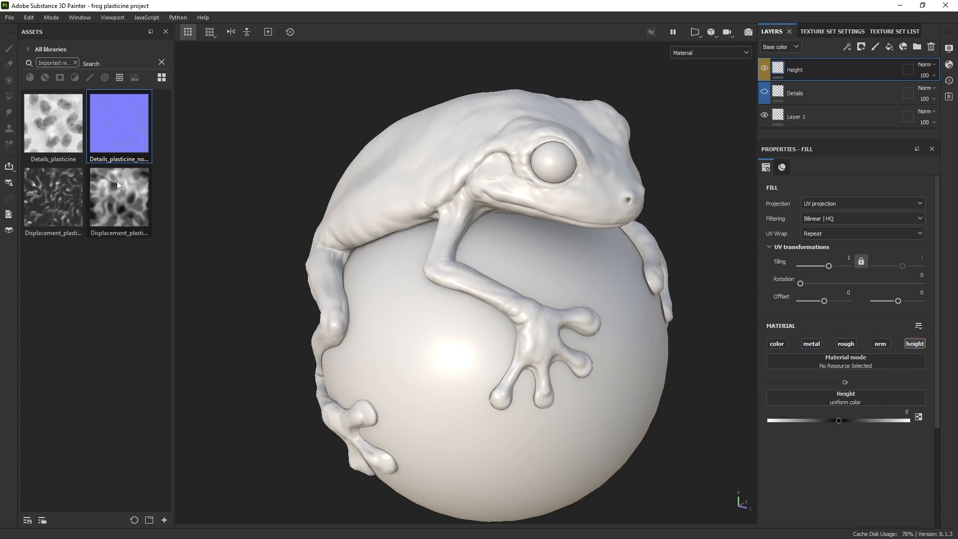
# - Assign the Displacement_plasticine_02 texture to the Height layer's height channel and set its projection to Tri-planar
pyautogui.moveTo(119, 181); pyautogui.dragTo(862, 397)
pyautogui.keyDown('alt'); pyautogui.moveTo(501, 154); pyautogui.dragTo(459, 208); pyautogui.keyUp('alt')
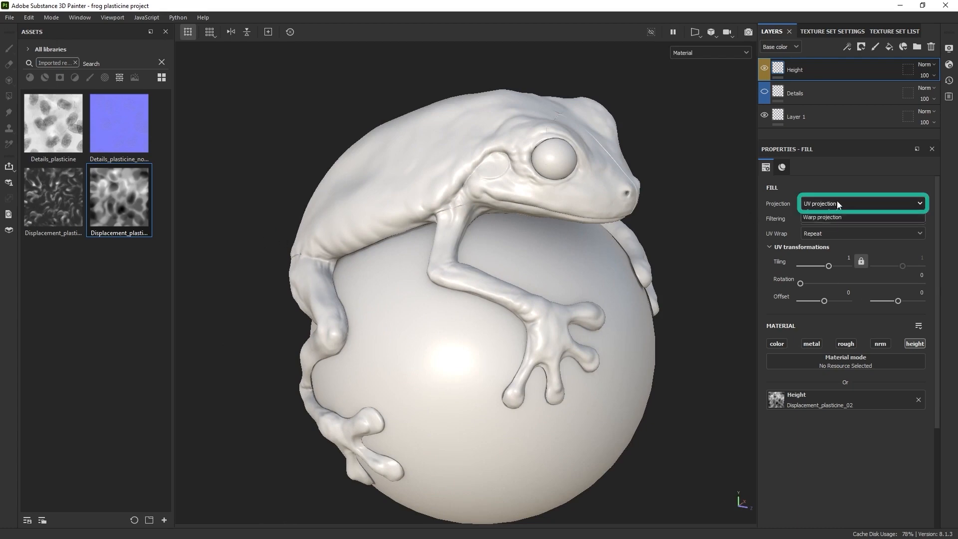
pyautogui.click(836, 202)
pyautogui.click(828, 238)
pyautogui.keyDown('alt'); pyautogui.moveTo(461, 327); pyautogui.dragTo(519, 317); pyautogui.keyUp('alt')
pyautogui.keyDown('shift'); pyautogui.moveTo(520, 318); pyautogui.dragTo(548, 261, button='right'); pyautogui.keyUp('shift')
pyautogui.keyDown('alt'); pyautogui.moveTo(548, 261); pyautogui.dragTo(477, 343); pyautogui.keyUp('alt')
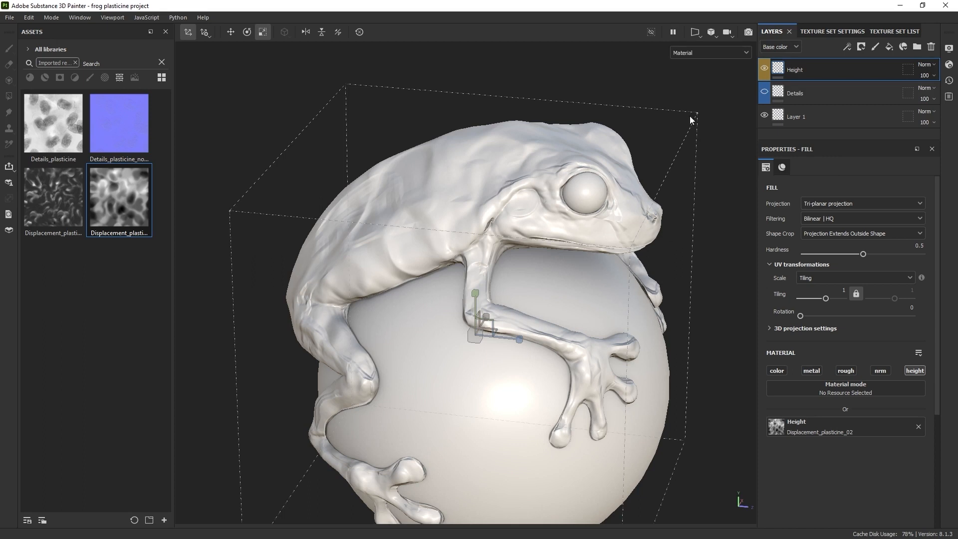
# - Add a Levels effect to the Height layer and set its affected channel to Height
pyautogui.moveTo(824, 141); pyautogui.dragTo(824, 230)
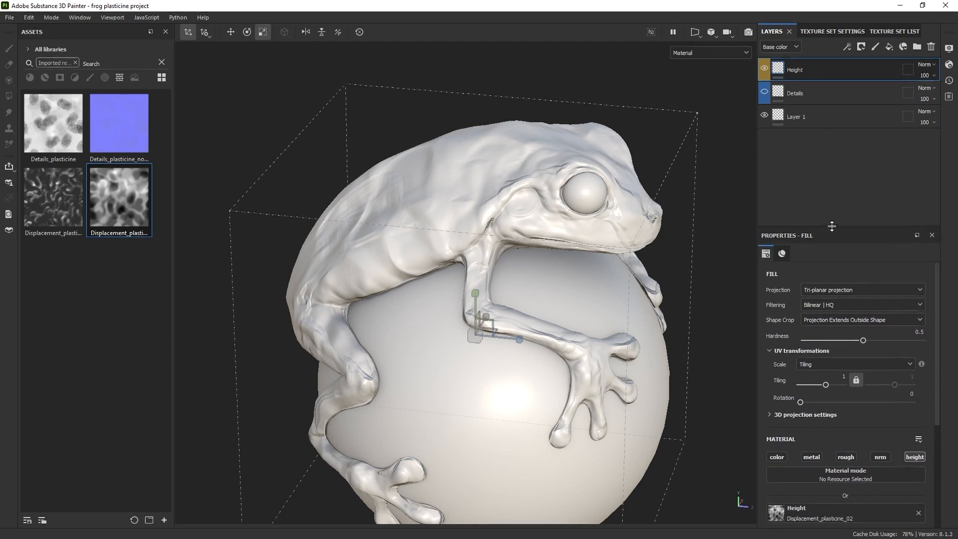
pyautogui.click(849, 46)
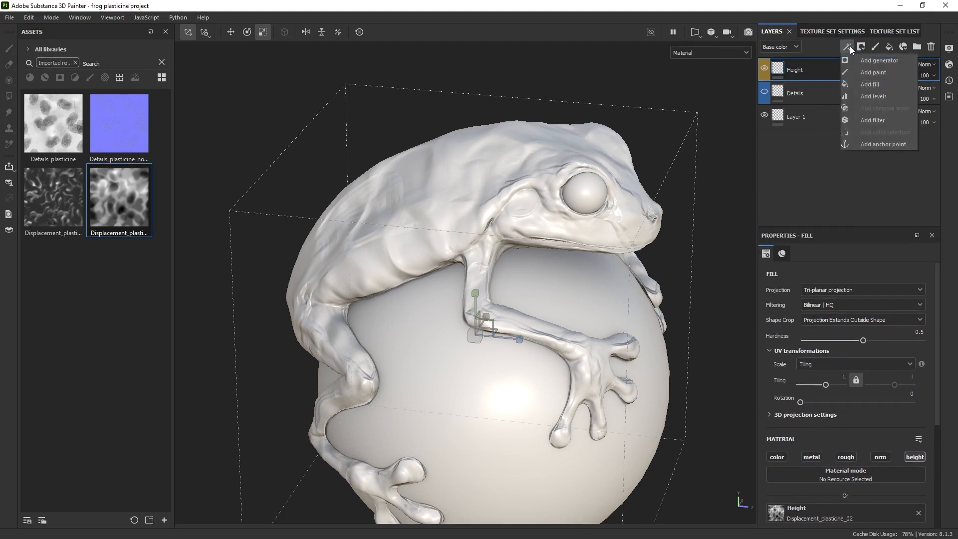
pyautogui.click(878, 97)
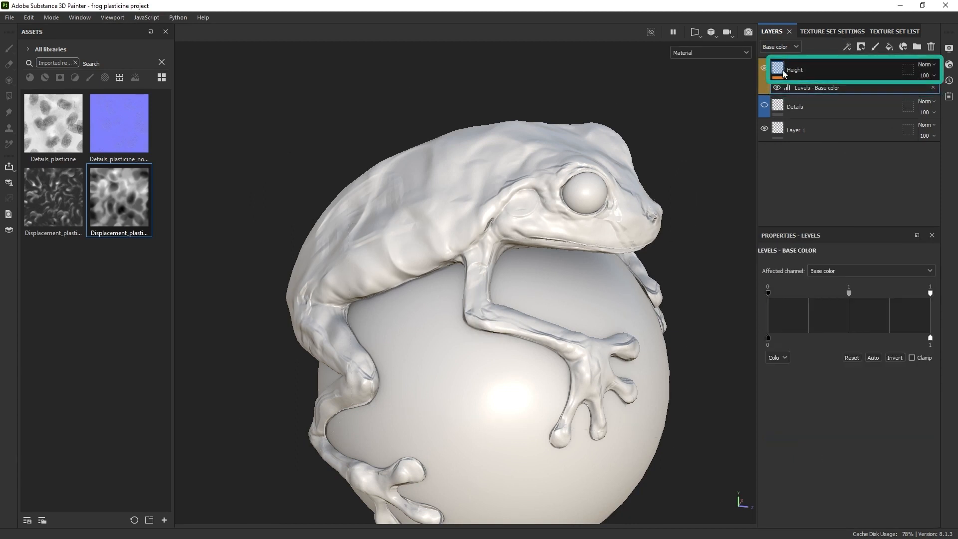
pyautogui.click(821, 273)
pyautogui.click(827, 322)
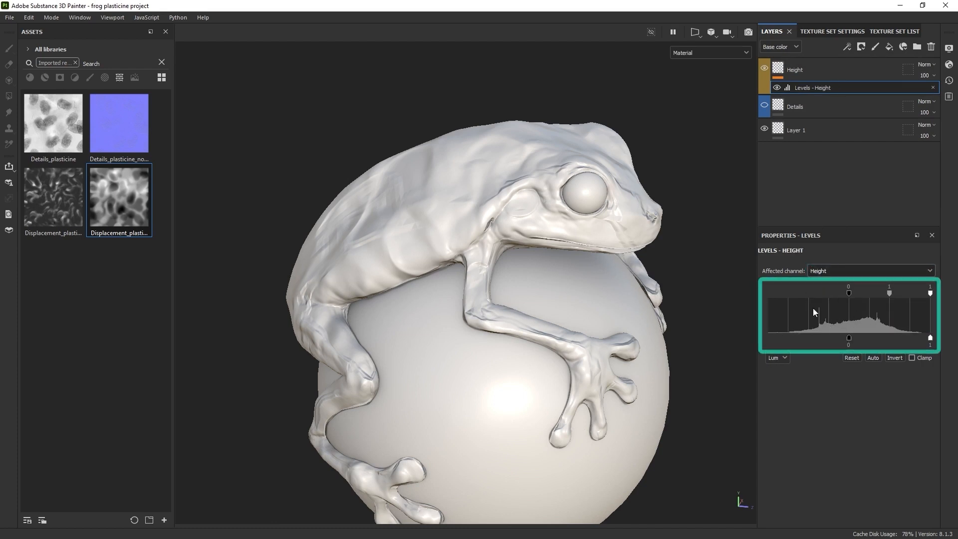
# - Adjust the height levels to an input minimum of -1, an output minimum of -0.938 and a midtone of about 0.755
pyautogui.moveTo(849, 293); pyautogui.dragTo(782, 293)
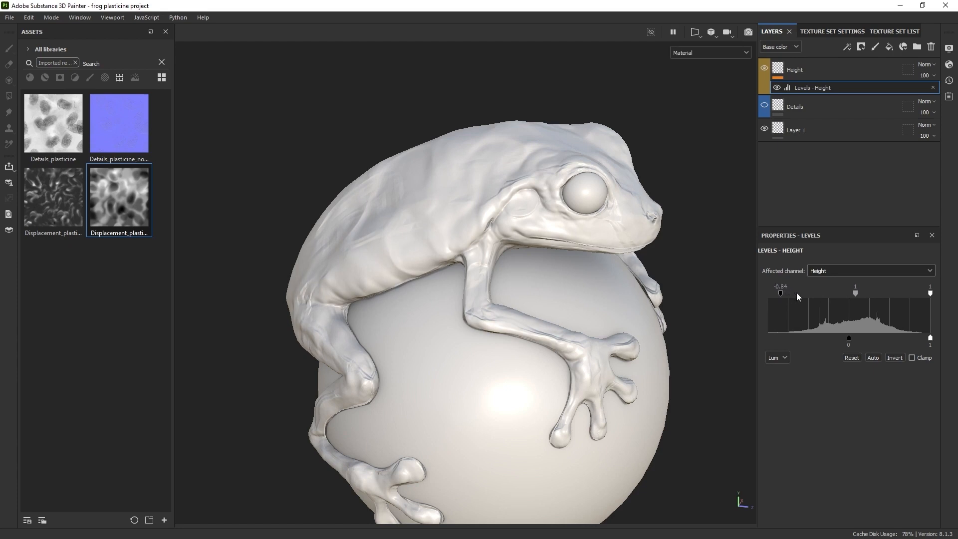
pyautogui.moveTo(848, 340); pyautogui.dragTo(778, 339)
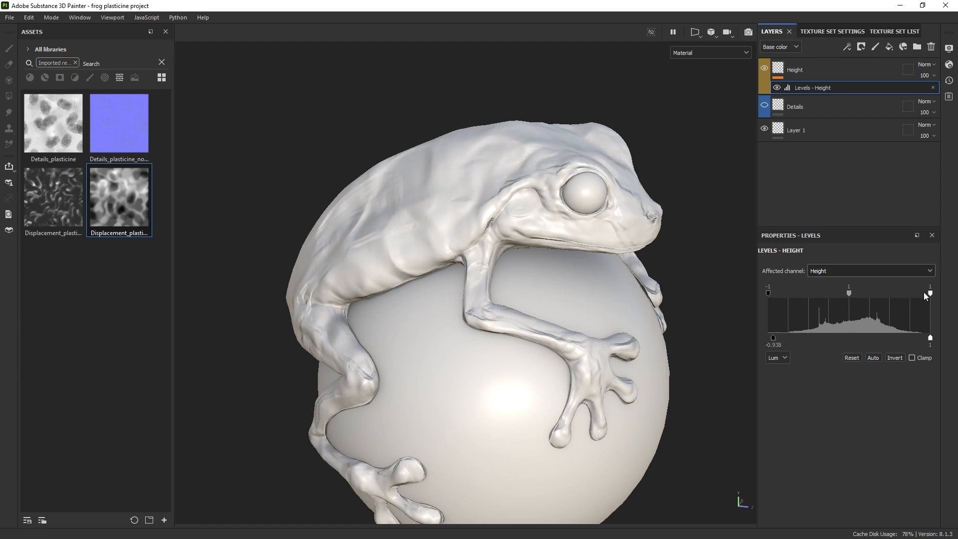
pyautogui.moveTo(911, 296); pyautogui.dragTo(929, 300)
pyautogui.click(849, 292)
pyautogui.moveTo(818, 293)
pyautogui.mouseDown()
pyautogui.moveTo(878, 291)
pyautogui.moveTo(799, 293)
pyautogui.mouseUp()
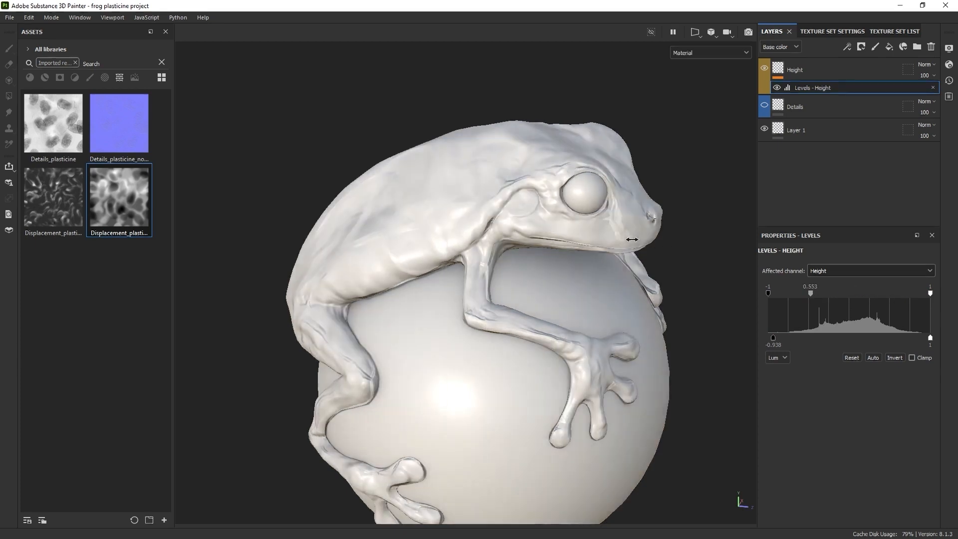
# - Rescale and rotate the Height layer's tri-planar projection on the frog, and leave the transform tools
pyautogui.click(783, 75)
pyautogui.press('e')
pyautogui.press('r')
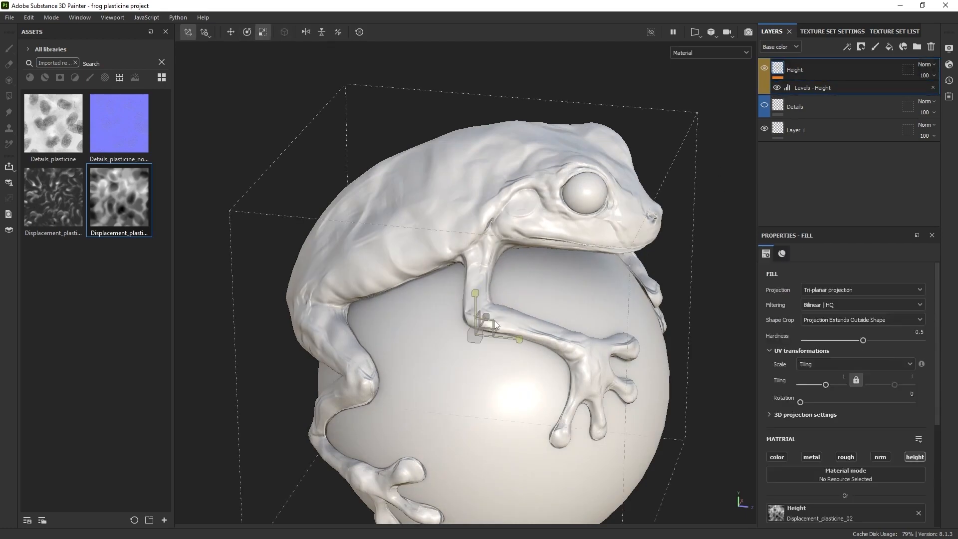
pyautogui.moveTo(476, 338)
pyautogui.mouseDown()
pyautogui.moveTo(492, 355)
pyautogui.moveTo(399, 276)
pyautogui.mouseUp()
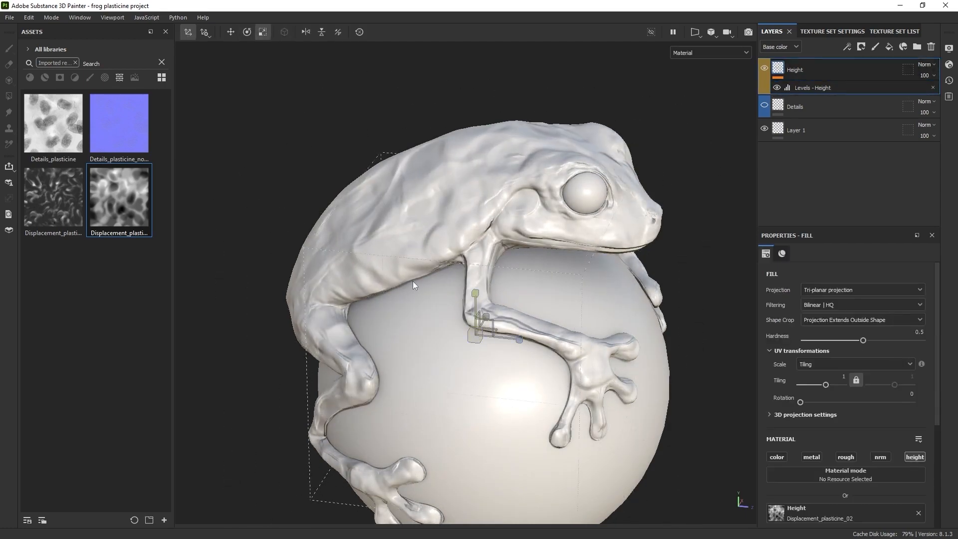
pyautogui.press('e')
pyautogui.moveTo(509, 311); pyautogui.dragTo(522, 334)
pyautogui.press('w')
pyautogui.press('e')
pyautogui.press('r')
pyautogui.press('q')
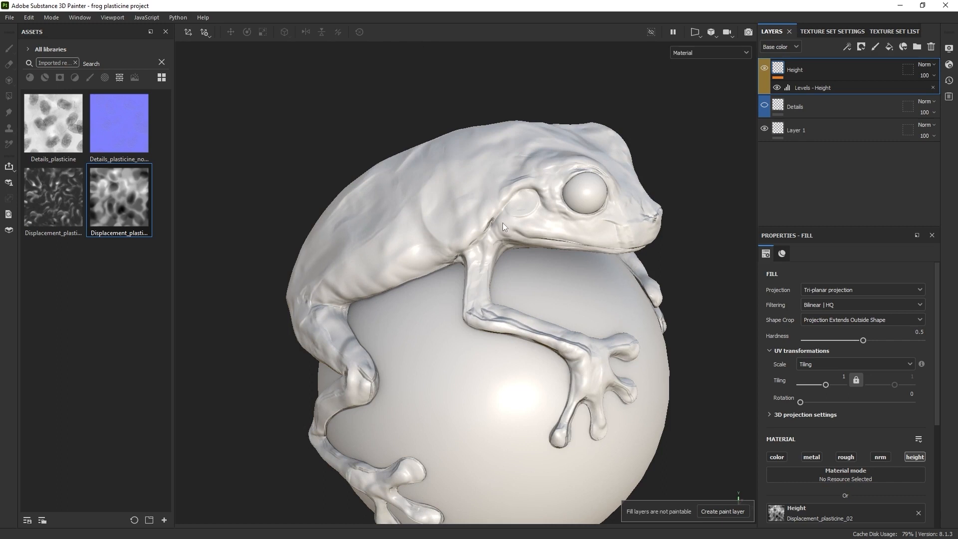
# - Inspect the Height channel alone on the model, and return to the Material view
pyautogui.click(804, 89)
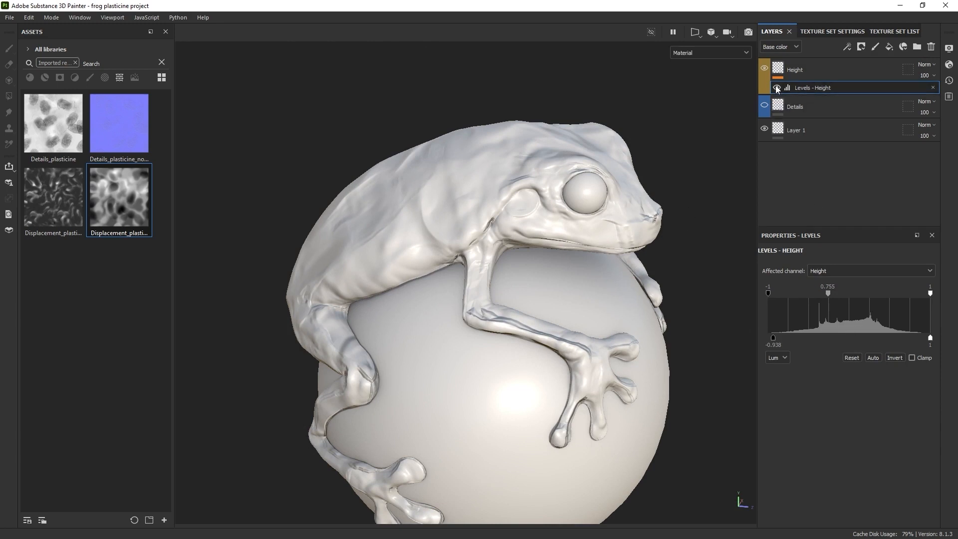
pyautogui.click(687, 54)
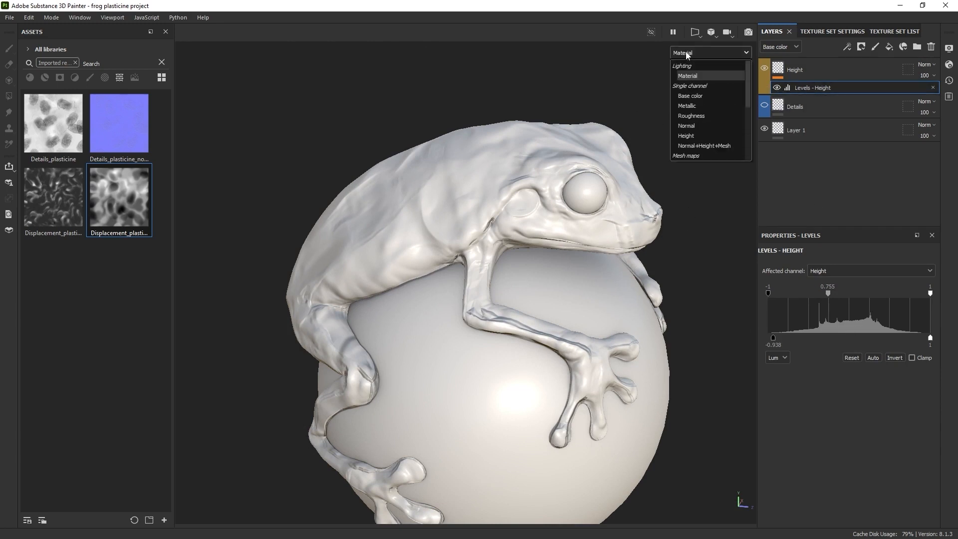
pyautogui.click(688, 136)
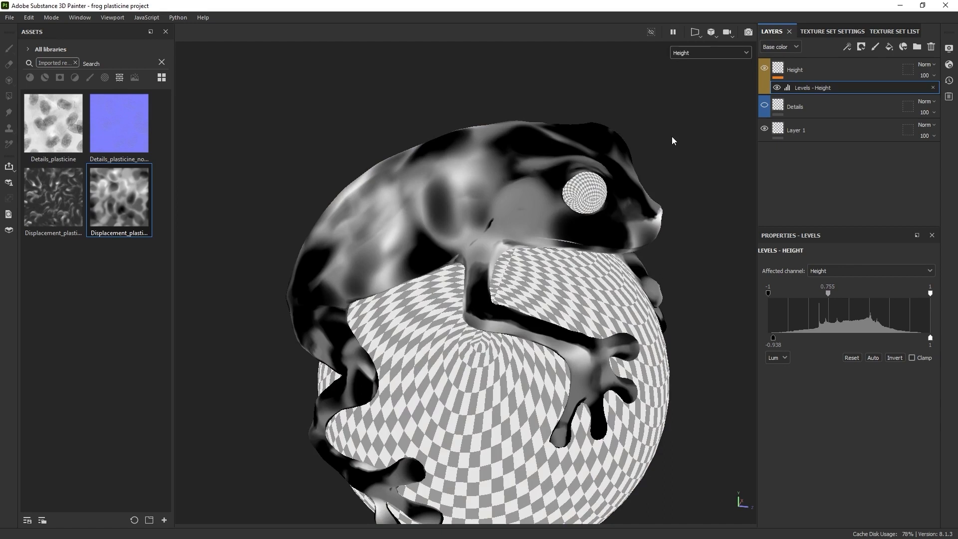
pyautogui.click(702, 53)
pyautogui.click(684, 76)
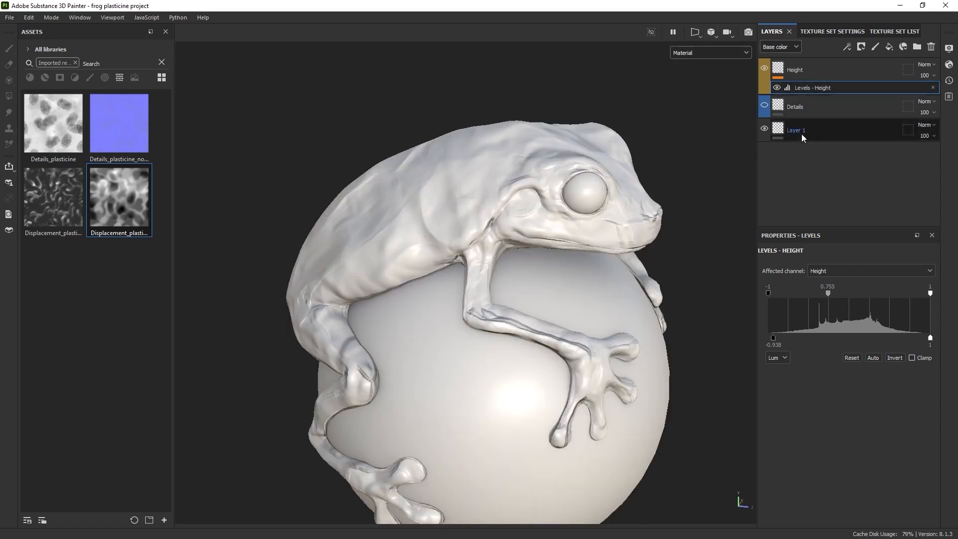
# - Switch the layer stack to the Height channel and set the Height layer's opacity to 55
pyautogui.click(792, 47)
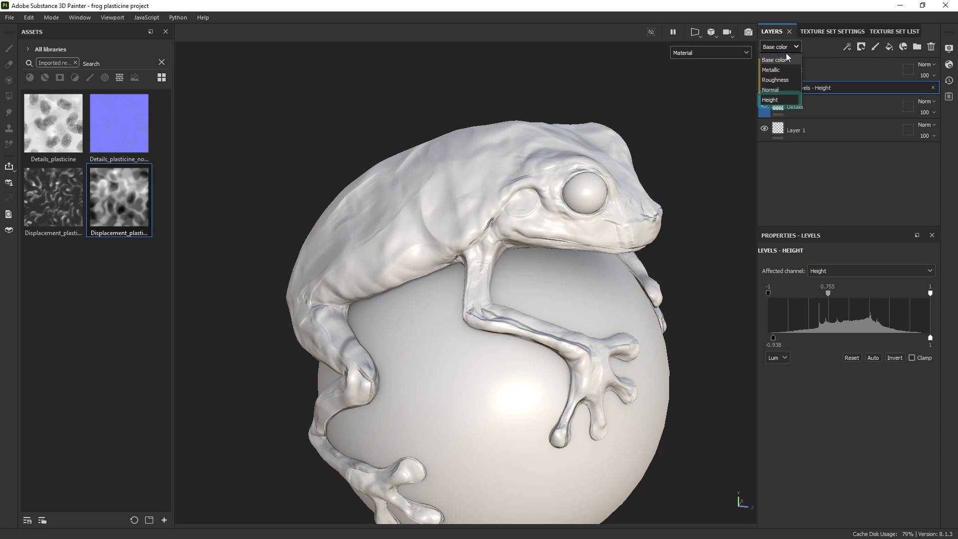
pyautogui.click(783, 99)
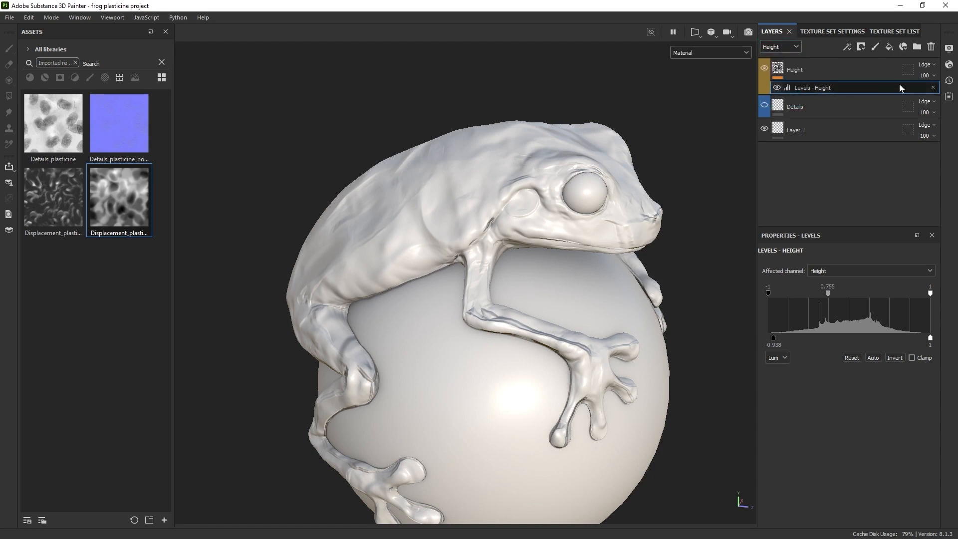
pyautogui.click(935, 76)
pyautogui.moveTo(953, 94); pyautogui.dragTo(935, 103)
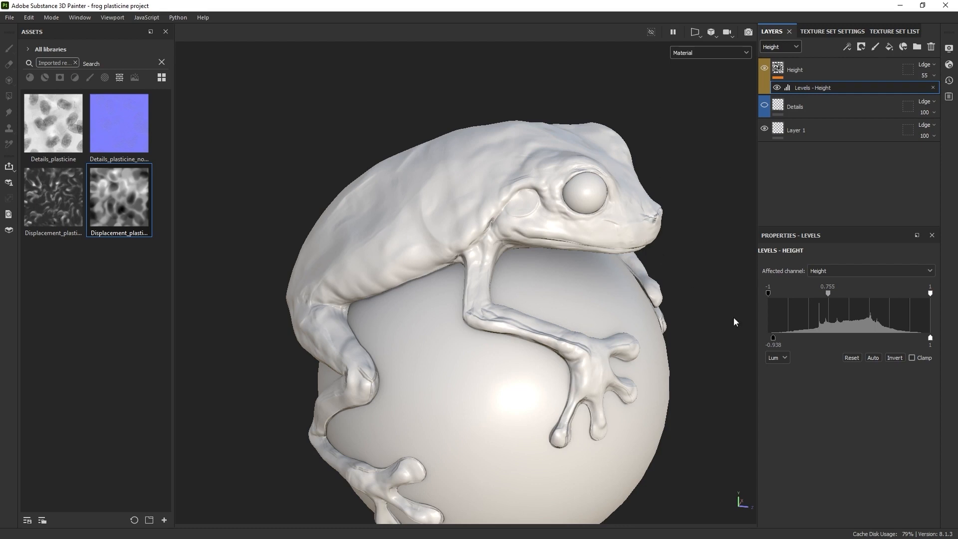
# - Toggle the inversion of the height levels to compare both reliefs, and examine the frog under changed lighting
pyautogui.click(895, 358)
pyautogui.click(896, 359)
pyautogui.click(896, 359)
pyautogui.click(896, 359)
pyautogui.moveTo(678, 234)
pyautogui.keyDown('shift'); pyautogui.mouseDown(button='right')
pyautogui.moveTo(666, 235)
pyautogui.moveTo(689, 236)
pyautogui.mouseUp(button='right'); pyautogui.keyUp('shift')
pyautogui.moveTo(619, 245)
pyautogui.keyDown('alt'); pyautogui.mouseDown()
pyautogui.moveTo(577, 183)
pyautogui.moveTo(519, 137)
pyautogui.mouseUp(); pyautogui.keyUp('alt')
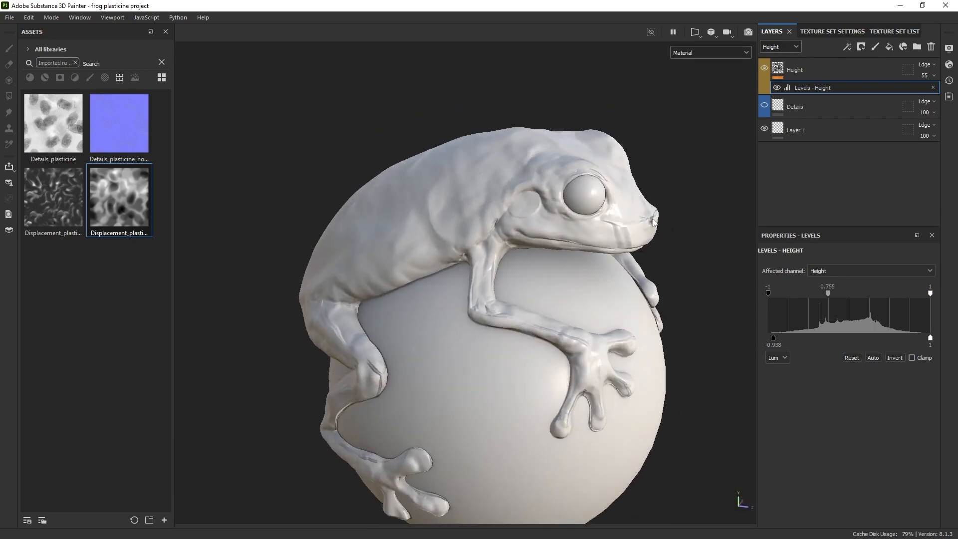
# - Replace the Height layer's height texture with Displacement_plasticine_01
pyautogui.click(797, 74)
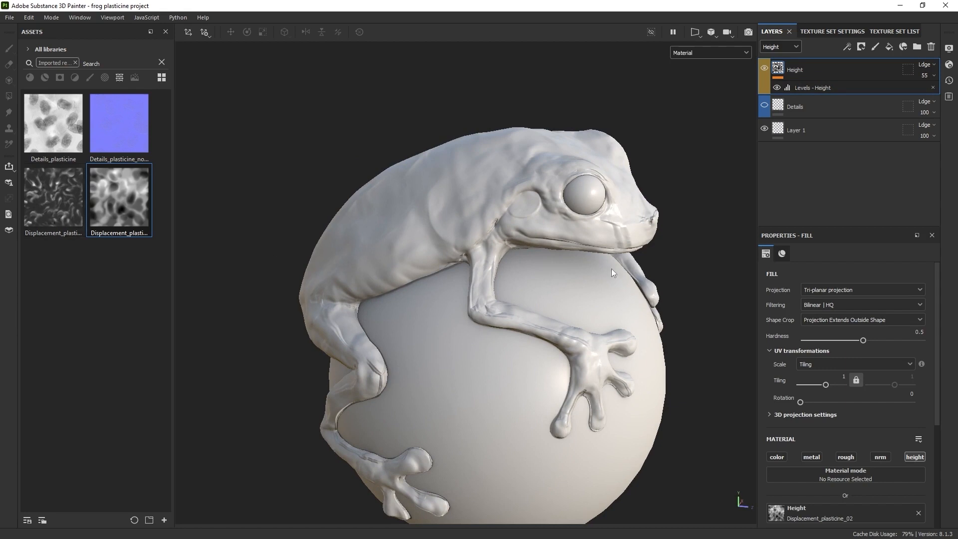
pyautogui.scroll(-3, 807, 277)
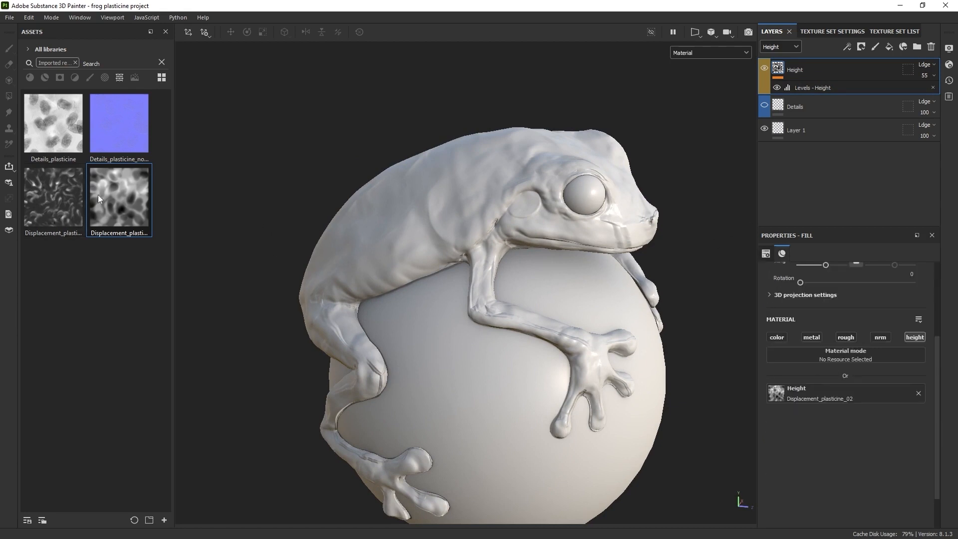
pyautogui.moveTo(56, 194); pyautogui.dragTo(819, 392)
pyautogui.moveTo(621, 171)
pyautogui.keyDown('shift'); pyautogui.mouseDown(button='right')
pyautogui.moveTo(573, 188)
pyautogui.moveTo(582, 188)
pyautogui.moveTo(518, 159)
pyautogui.moveTo(547, 162)
pyautogui.mouseUp(button='right'); pyautogui.keyUp('shift')
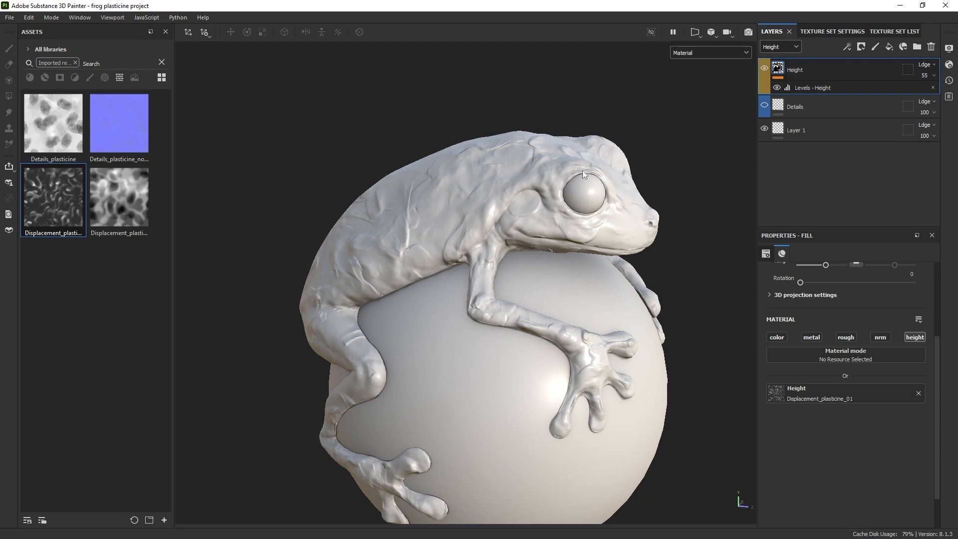
# - Enlarge and reposition the tri-planar projection of the Height layer on the frog
pyautogui.scroll(4, 855, 324)
pyautogui.click(187, 32)
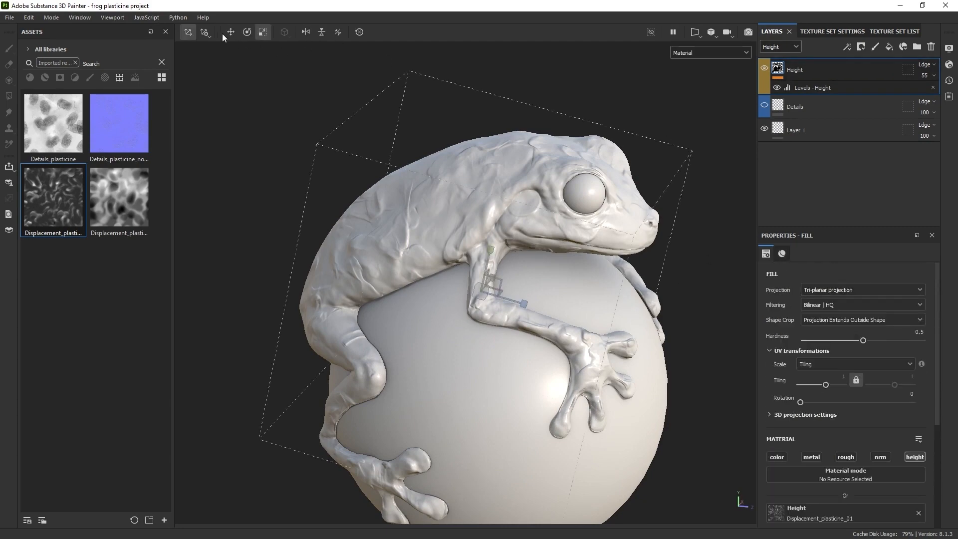
pyautogui.click(263, 31)
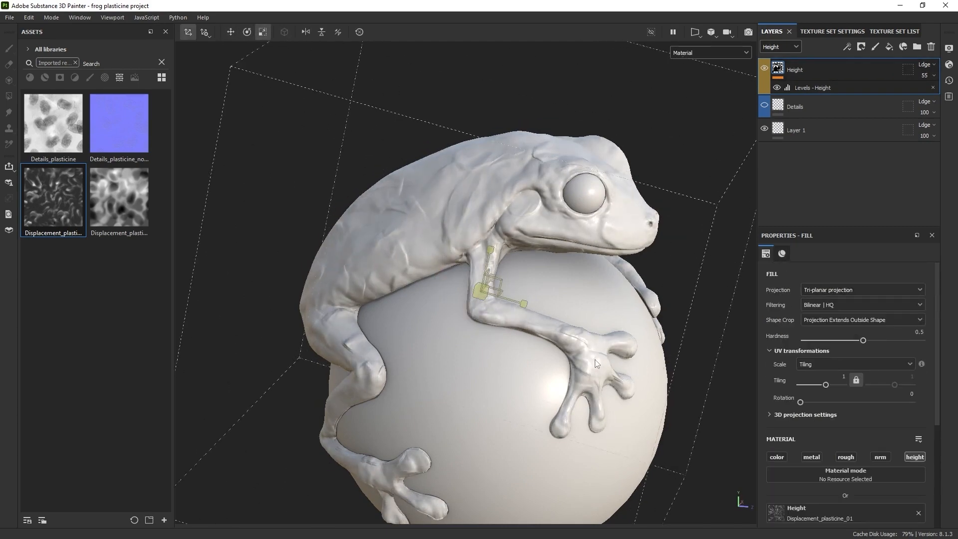
pyautogui.press('w')
pyautogui.moveTo(487, 301); pyautogui.dragTo(486, 344)
pyautogui.press('q')
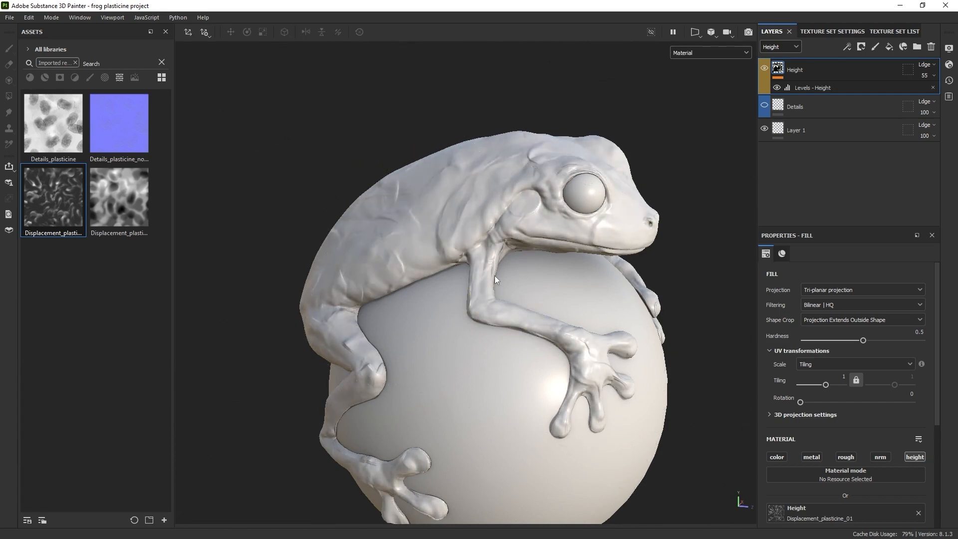
# - Reduce the Height layer's opacity in the Height channel to 24 to soften the displacement
pyautogui.keyDown('alt'); pyautogui.moveTo(497, 273); pyautogui.dragTo(594, 226); pyautogui.keyUp('alt')
pyautogui.click(933, 76)
pyautogui.moveTo(934, 94); pyautogui.dragTo(919, 93)
pyautogui.moveTo(699, 200)
pyautogui.keyDown('alt'); pyautogui.mouseDown()
pyautogui.moveTo(602, 219)
pyautogui.moveTo(464, 186)
pyautogui.moveTo(511, 192)
pyautogui.mouseUp(); pyautogui.keyUp('alt')
pyautogui.scroll(-3, 464, 185)
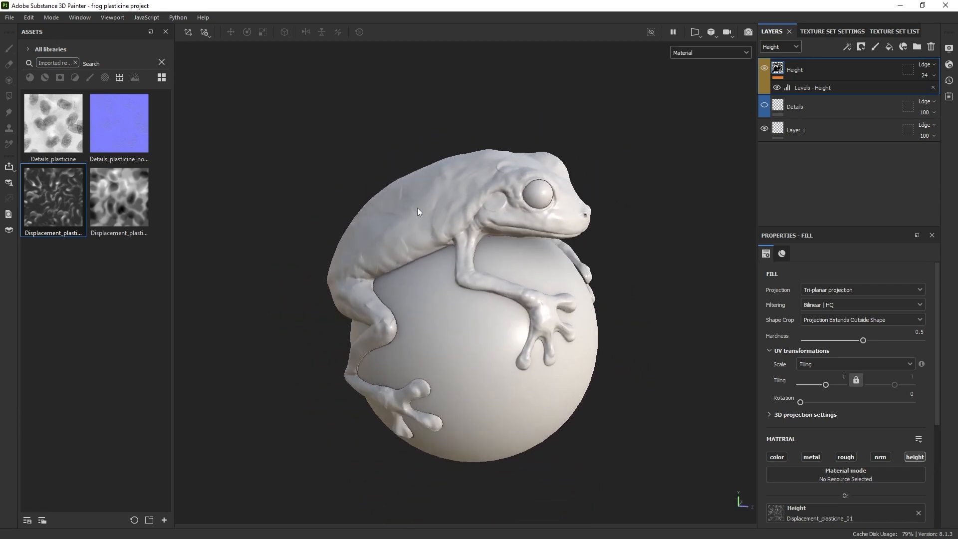
pyautogui.keyDown('alt'); pyautogui.moveTo(425, 200); pyautogui.dragTo(479, 195); pyautogui.keyUp('alt')
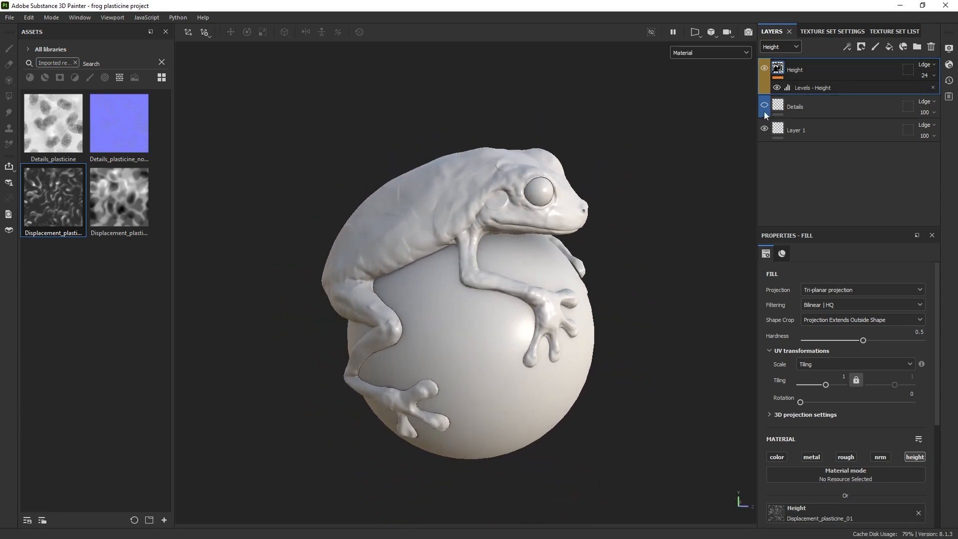
# - Make the Details layer visible and examine it combined with the height relief on the frog
pyautogui.scroll(3, 519, 184)
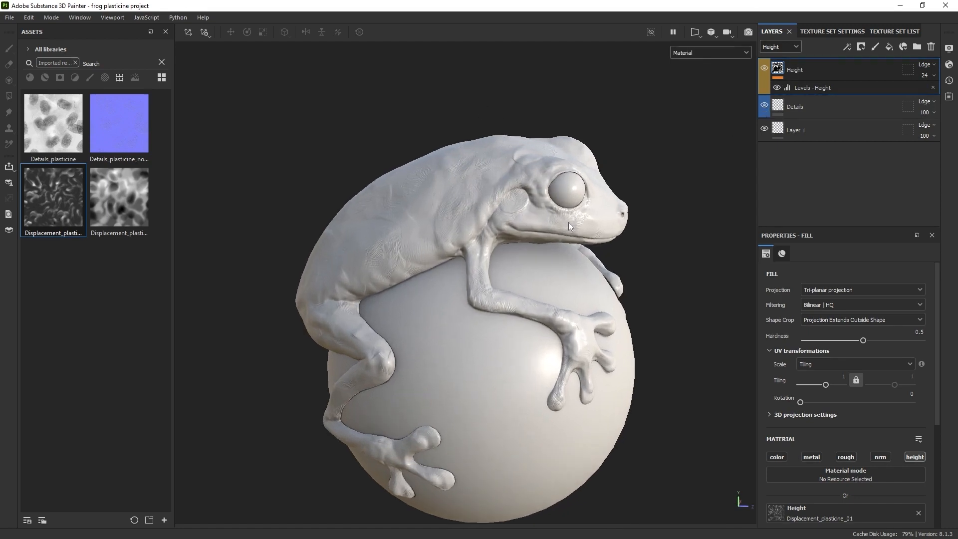
pyautogui.keyDown('alt'); pyautogui.moveTo(552, 200); pyautogui.dragTo(574, 175); pyautogui.keyUp('alt')
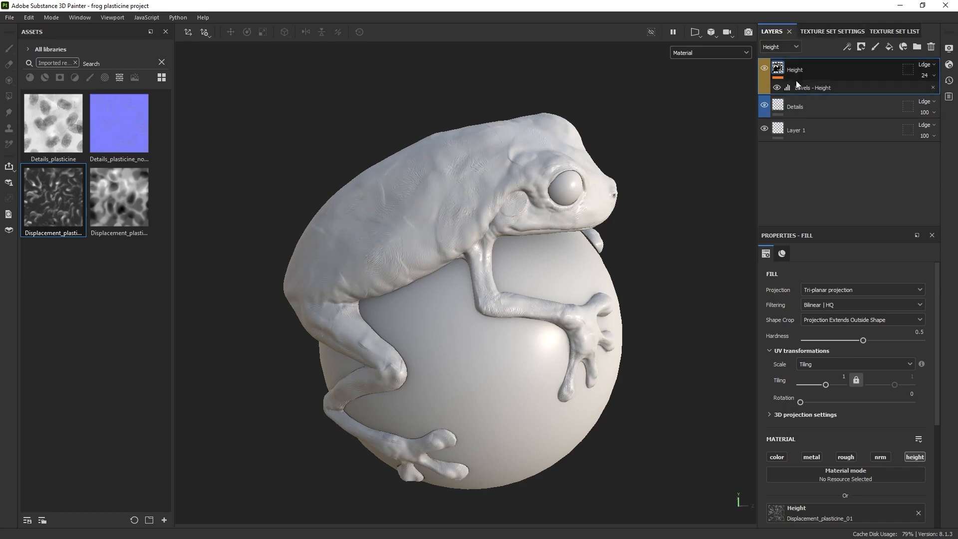
pyautogui.keyDown('alt'); pyautogui.moveTo(680, 156); pyautogui.dragTo(665, 125); pyautogui.keyUp('alt')
# - Review the fill settings of the Details and Height layers, and delete Layer 1
pyautogui.click(821, 111)
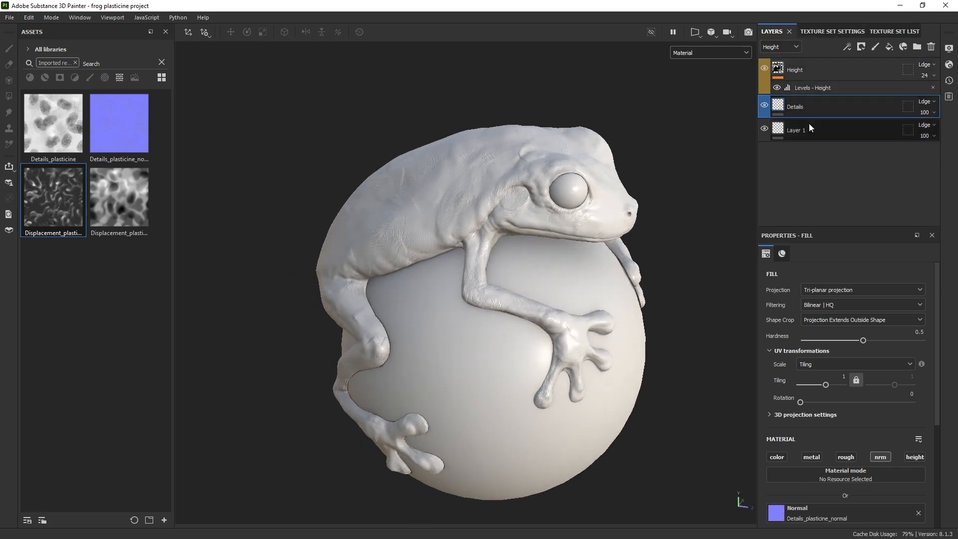
pyautogui.moveTo(62, 118)
pyautogui.mouseDown()
pyautogui.moveTo(847, 112)
pyautogui.moveTo(75, 126)
pyautogui.moveTo(53, 117)
pyautogui.mouseUp()
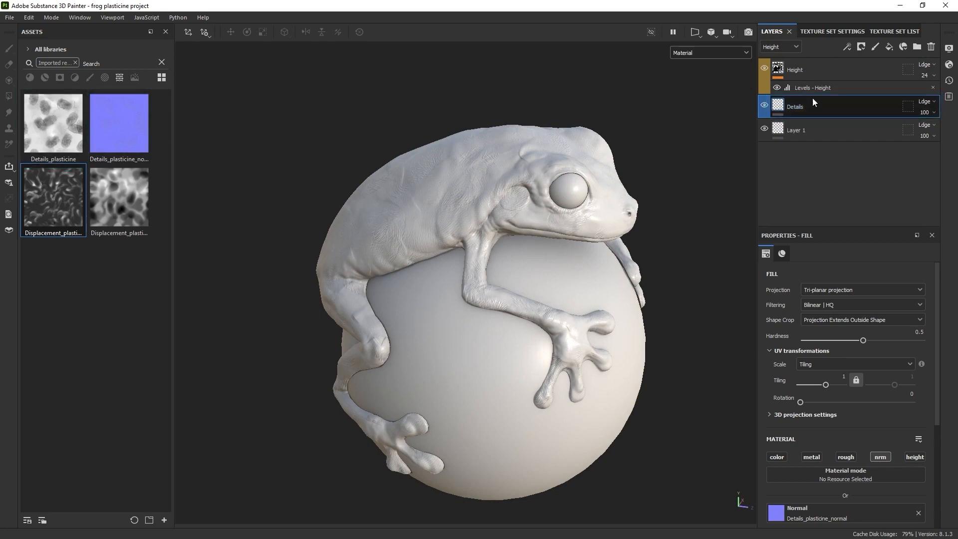
pyautogui.moveTo(831, 234); pyautogui.dragTo(832, 183)
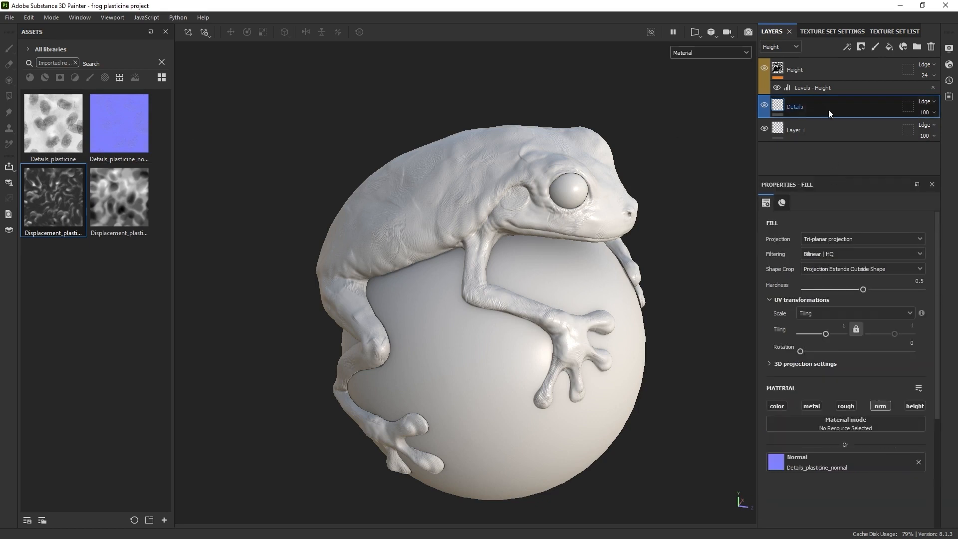
pyautogui.click(829, 70)
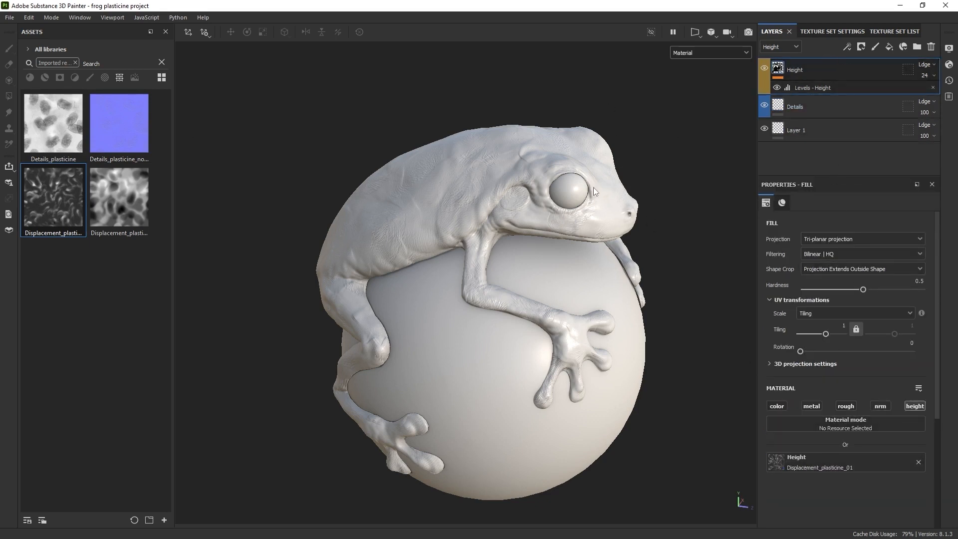
pyautogui.click(828, 133)
pyautogui.press('Delete')
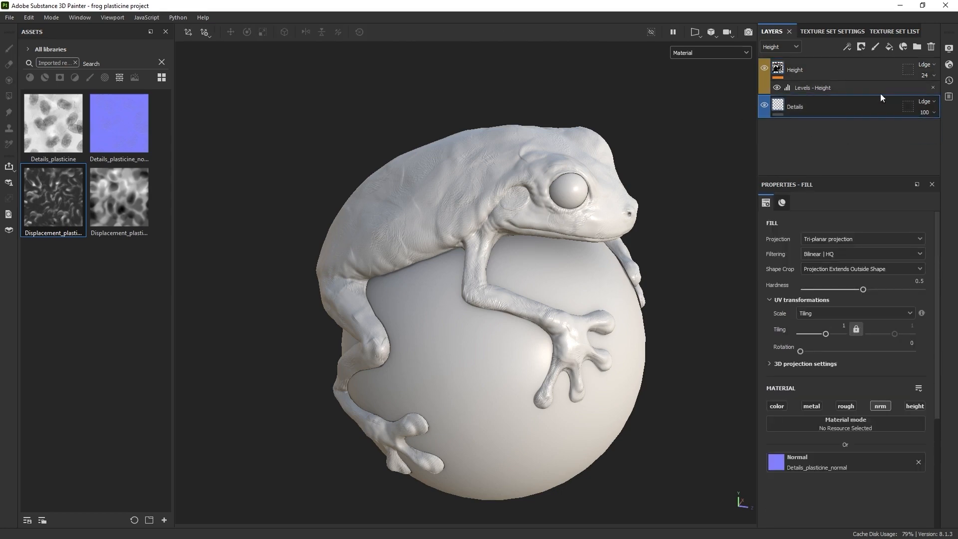
# - Add a fill layer beneath the Details layer with only the color channel enabled
pyautogui.click(889, 47)
pyautogui.moveTo(825, 107); pyautogui.dragTo(801, 145)
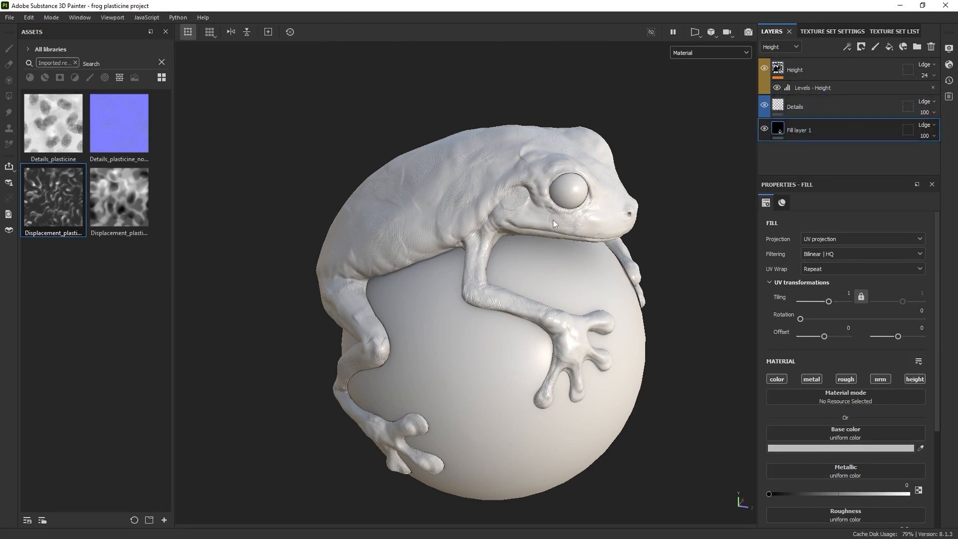
pyautogui.click(811, 379)
pyautogui.click(846, 379)
pyautogui.click(880, 379)
pyautogui.click(915, 379)
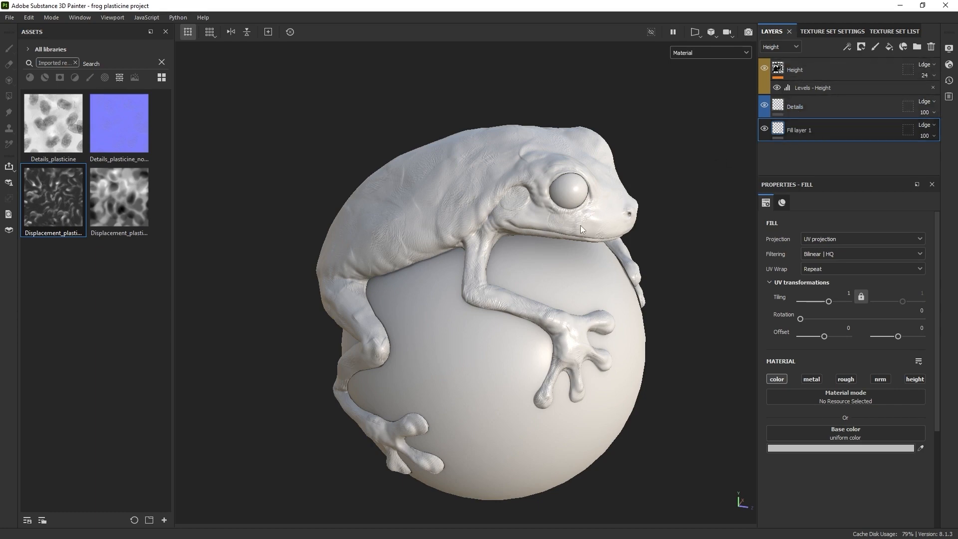
# - Set the new fill layer's base color to a saturated medium green (198D3C)
pyautogui.keyDown('alt'); pyautogui.moveTo(534, 284); pyautogui.dragTo(568, 259); pyautogui.keyUp('alt')
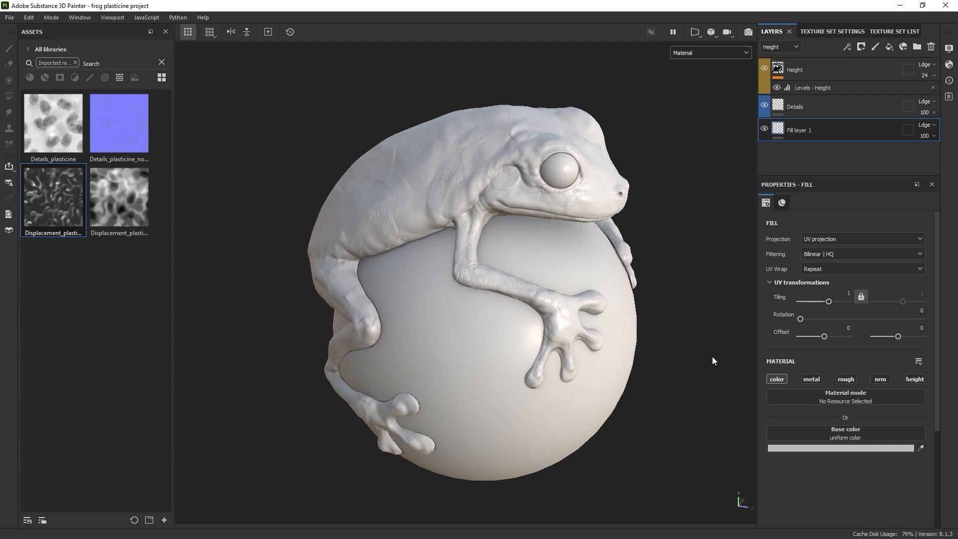
pyautogui.keyDown('alt'); pyautogui.moveTo(703, 355); pyautogui.dragTo(659, 329); pyautogui.keyUp('alt')
pyautogui.click(864, 448)
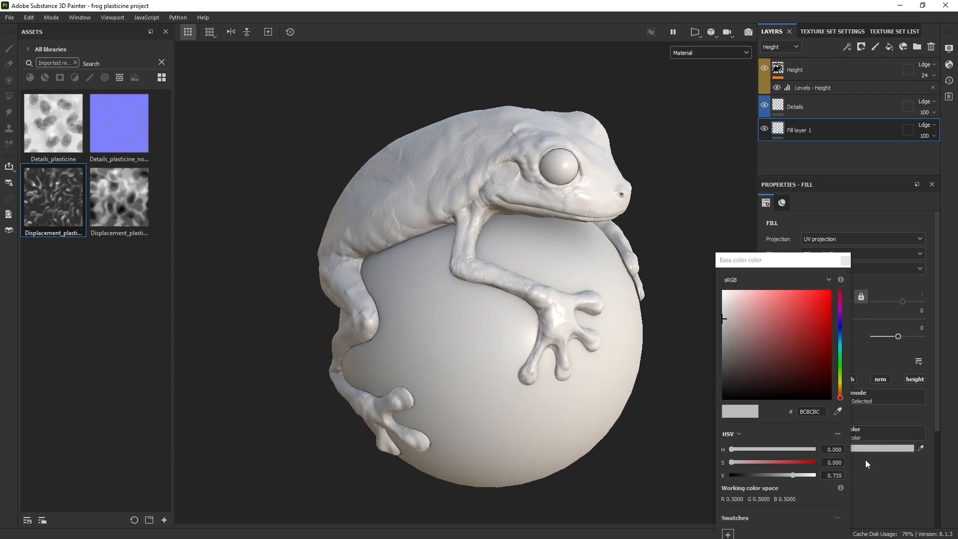
pyautogui.moveTo(794, 342)
pyautogui.mouseDown()
pyautogui.moveTo(795, 319)
pyautogui.moveTo(808, 337)
pyautogui.mouseUp()
pyautogui.click(839, 357)
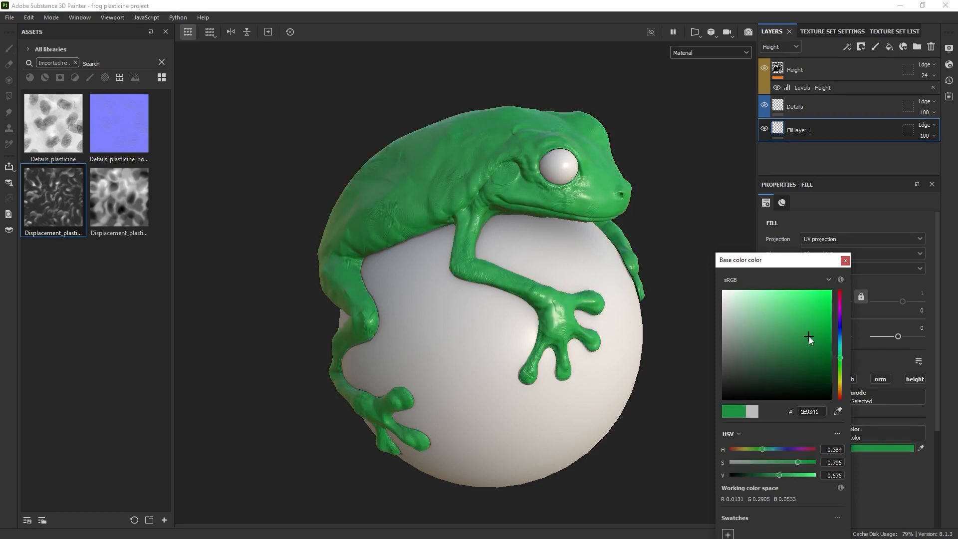
pyautogui.click(721, 246)
# - Examine the green surface on the frog from several angles and under different environment lighting directions
pyautogui.keyDown('alt'); pyautogui.moveTo(721, 246); pyautogui.dragTo(668, 214); pyautogui.keyUp('alt')
pyautogui.moveTo(668, 214)
pyautogui.keyDown('shift'); pyautogui.mouseDown(button='right')
pyautogui.moveTo(639, 220)
pyautogui.moveTo(668, 223)
pyautogui.mouseUp(button='right'); pyautogui.keyUp('shift')
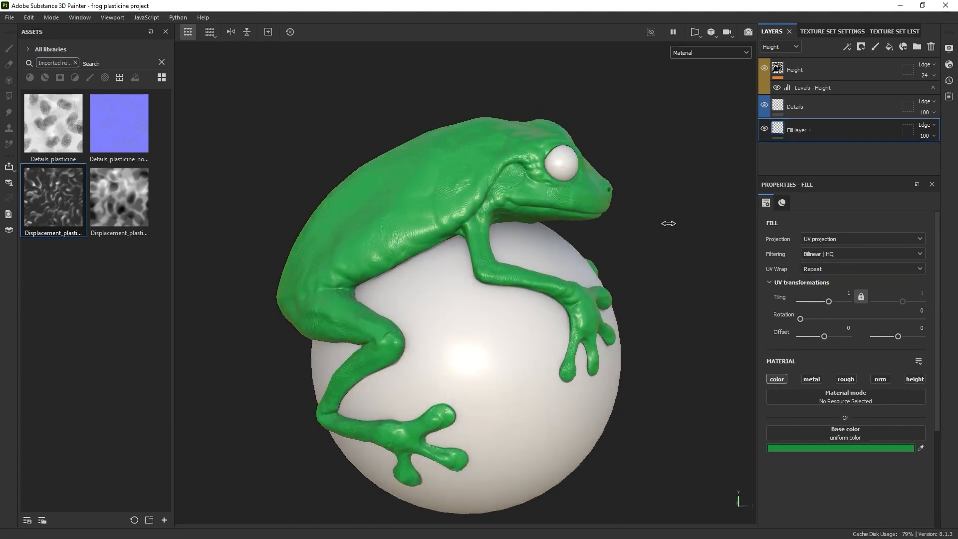
pyautogui.keyDown('alt'); pyautogui.moveTo(681, 205); pyautogui.dragTo(693, 207); pyautogui.keyUp('alt')
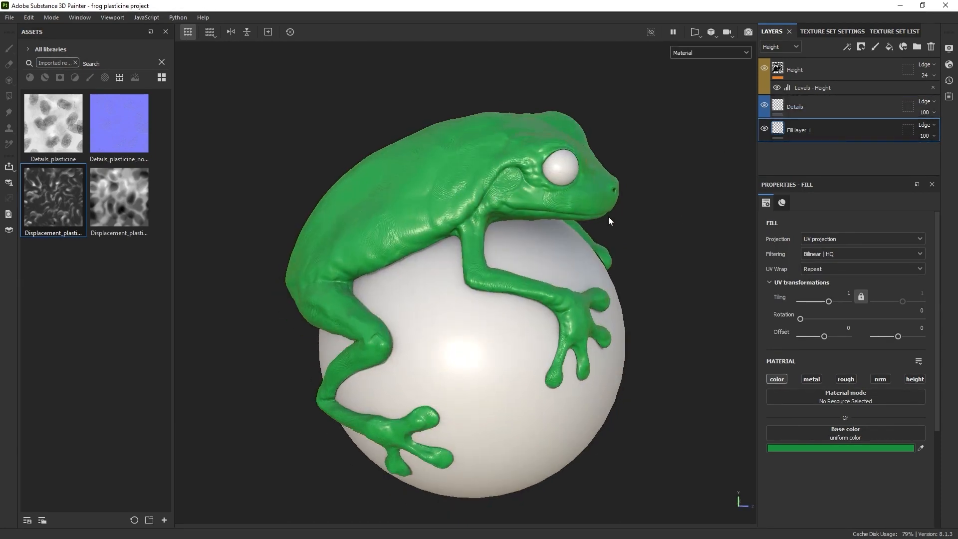
pyautogui.keyDown('shift'); pyautogui.moveTo(497, 219); pyautogui.dragTo(526, 222, button='right'); pyautogui.keyUp('shift')
pyautogui.keyDown('alt'); pyautogui.moveTo(526, 222); pyautogui.dragTo(549, 232); pyautogui.keyUp('alt')
pyautogui.keyDown('shift'); pyautogui.moveTo(558, 213); pyautogui.dragTo(549, 214, button='right'); pyautogui.keyUp('shift')
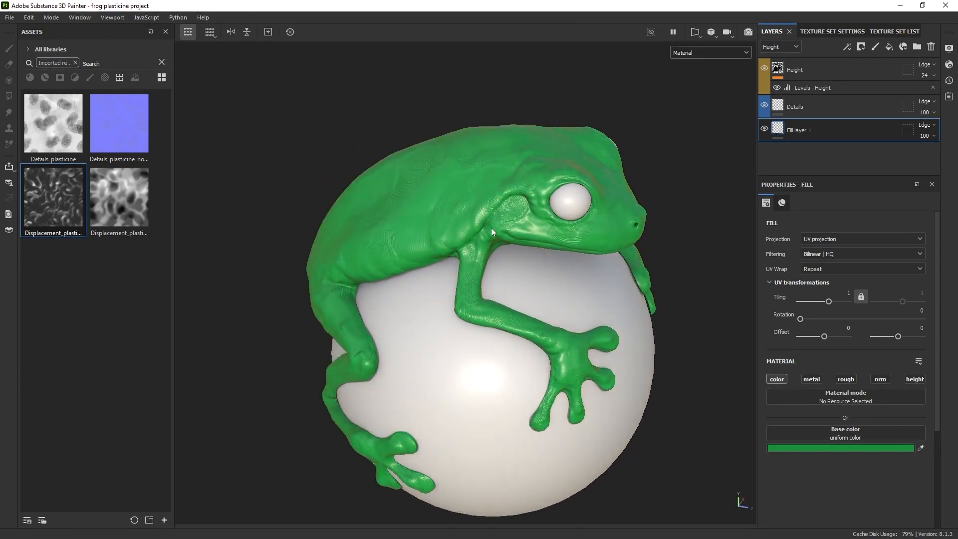
pyautogui.keyDown('alt'); pyautogui.moveTo(488, 224); pyautogui.dragTo(500, 238); pyautogui.keyUp('alt')
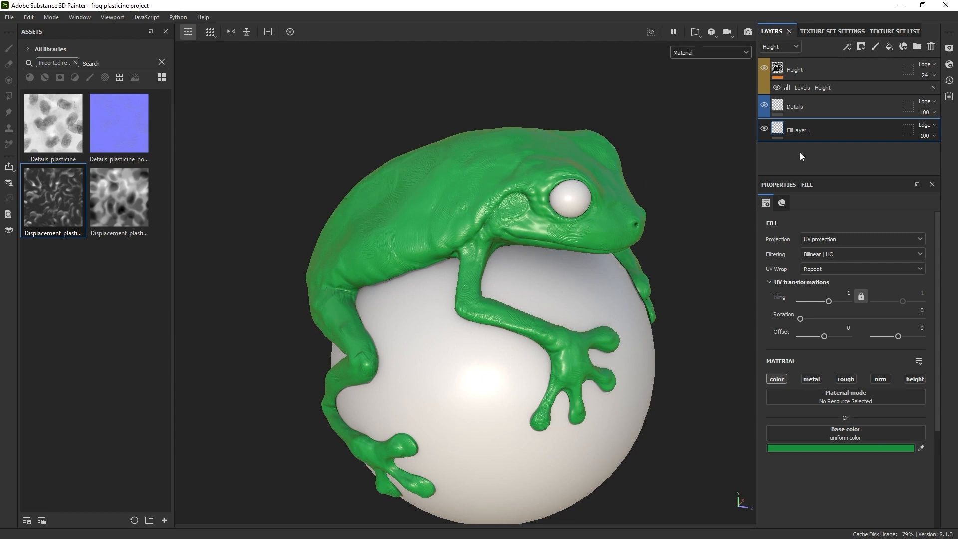
# - Rename the green fill layer as GREEN BASE and switch the layer stack to the Base color channel
pyautogui.doubleClick(810, 131)
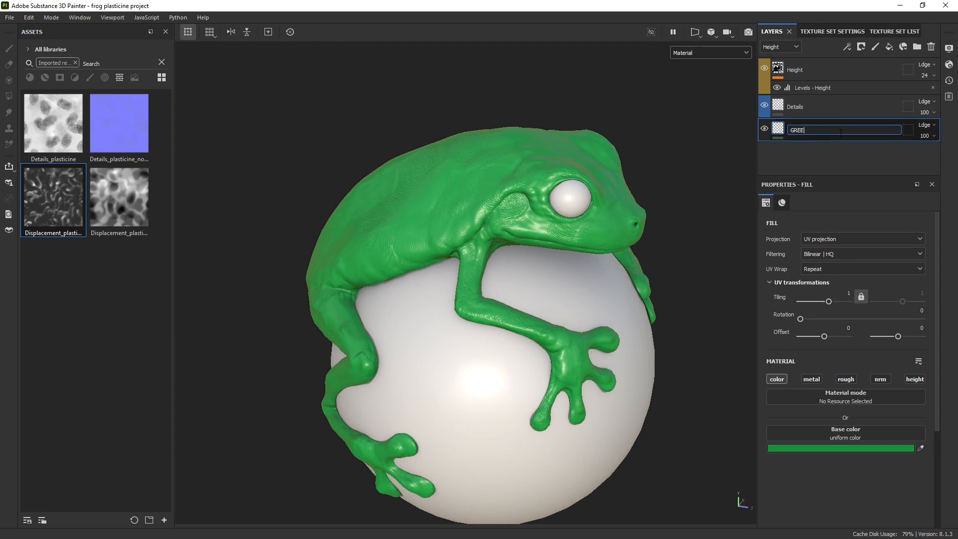
pyautogui.press('Return')
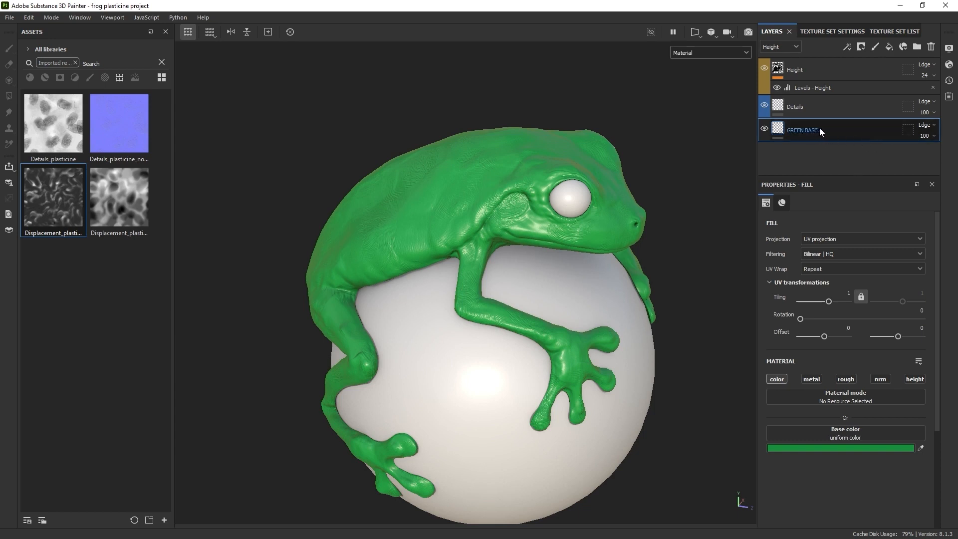
pyautogui.click(781, 46)
pyautogui.click(773, 59)
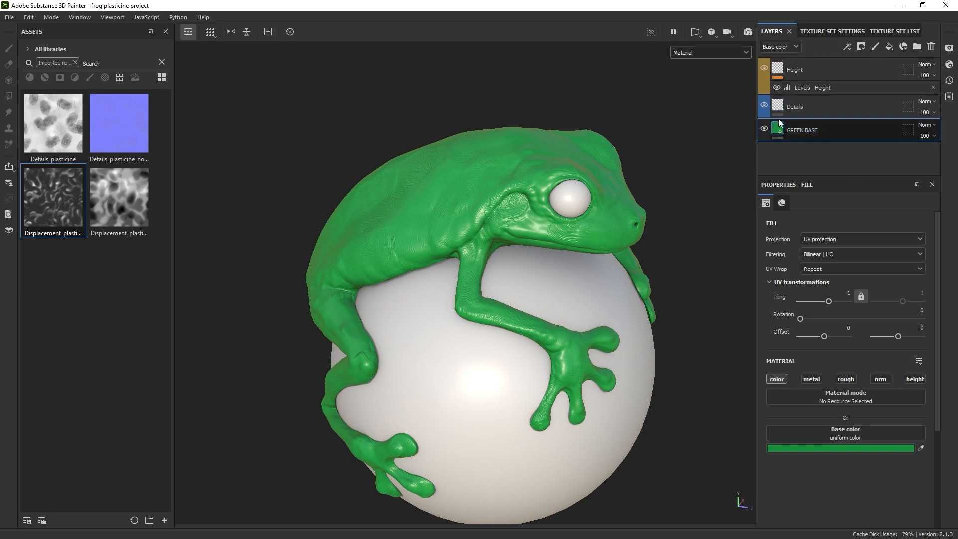
# - Duplicate the GREEN BASE layer and rename the copy as GREEN VAR
pyautogui.rightClick(828, 127)
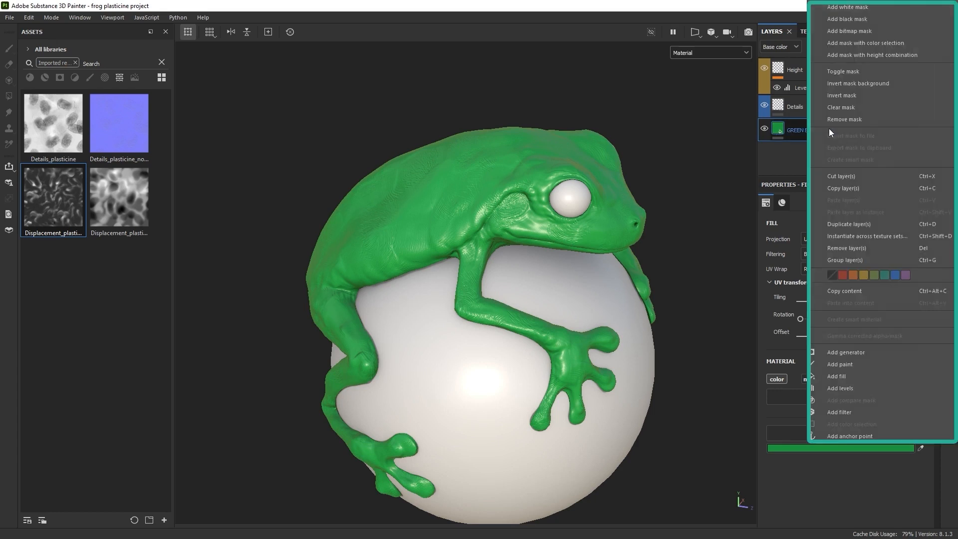
pyautogui.click(860, 223)
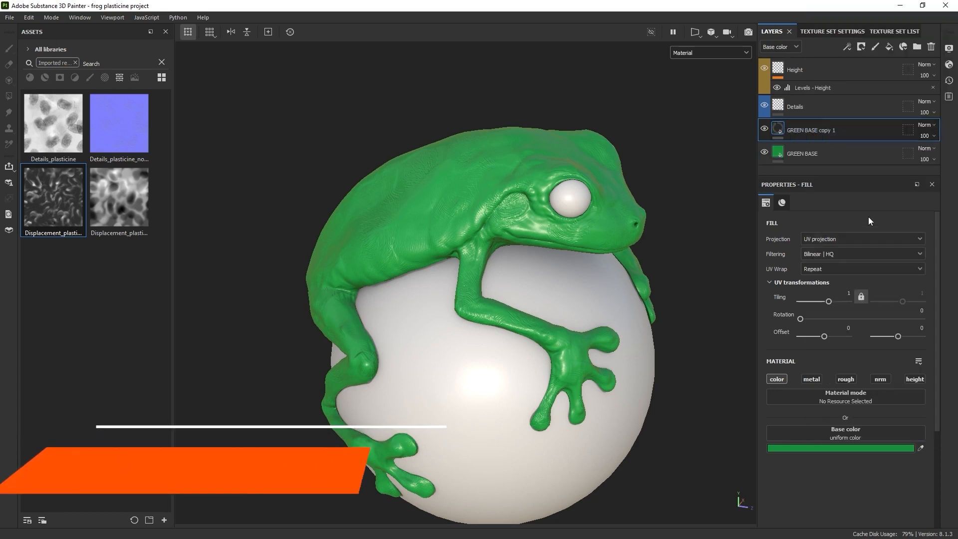
pyautogui.doubleClick(805, 130)
pyautogui.moveTo(882, 131); pyautogui.dragTo(823, 130)
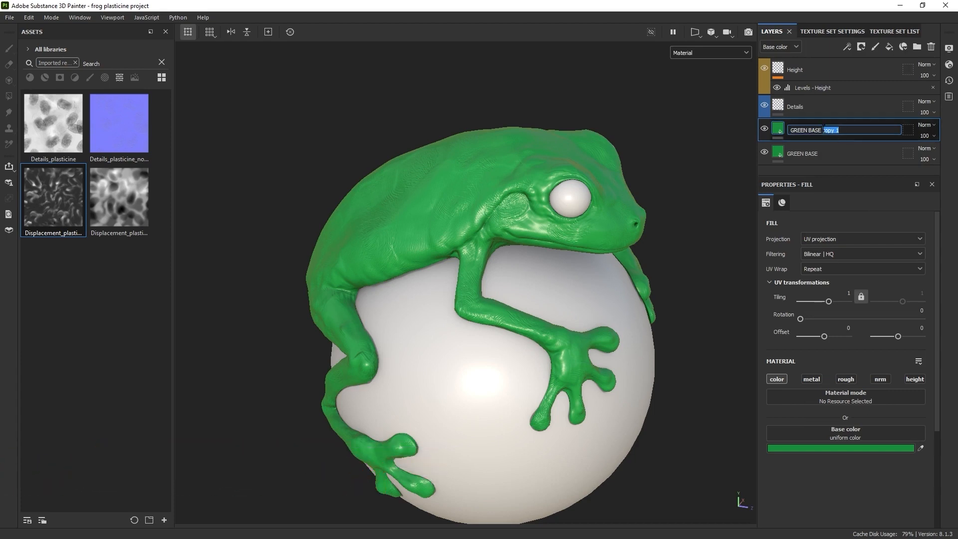
pyautogui.press('BackSpace')
pyautogui.press('BackSpace')
pyautogui.press('BackSpace')
pyautogui.press('BackSpace')
pyautogui.press('BackSpace')
pyautogui.press('BackSpace')
pyautogui.write('VAR')
pyautogui.press('Return')
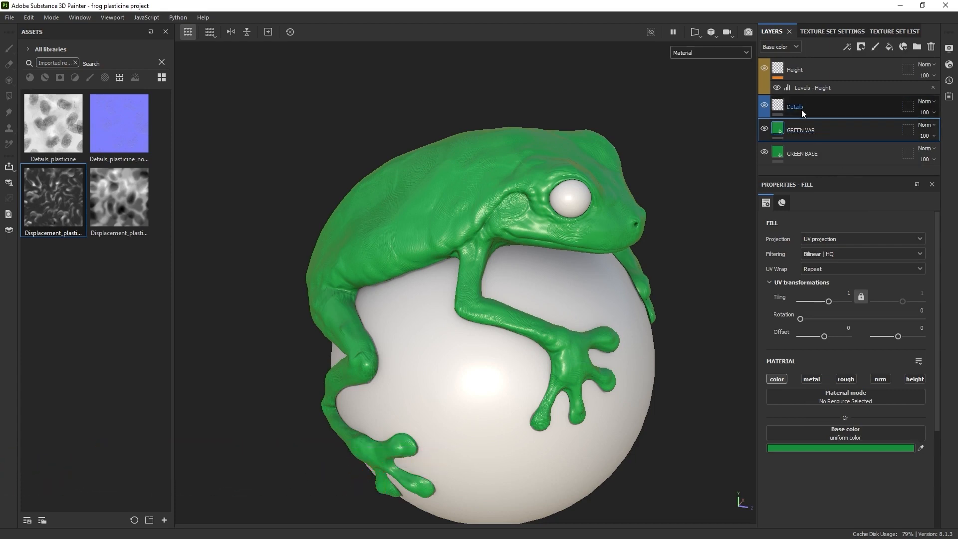
# - Change the GREEN VAR layer's base color to a brighter, slightly yellower green
pyautogui.click(874, 452)
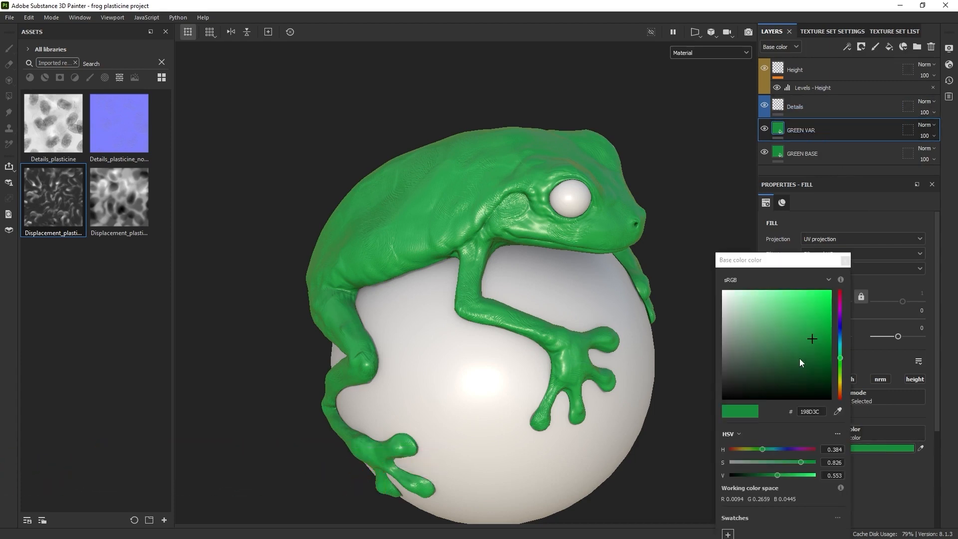
pyautogui.moveTo(840, 359); pyautogui.dragTo(839, 362)
pyautogui.moveTo(803, 335); pyautogui.dragTo(801, 330)
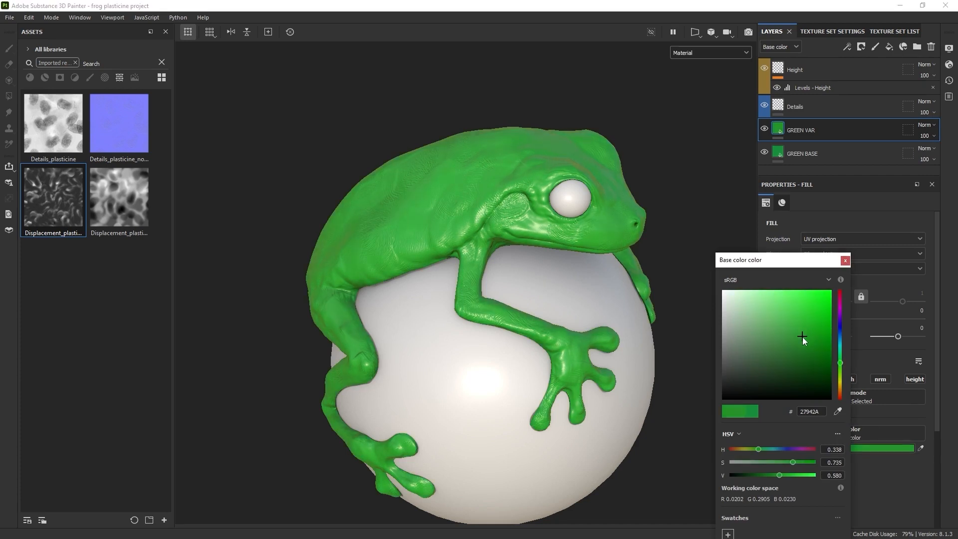
pyautogui.click(809, 176)
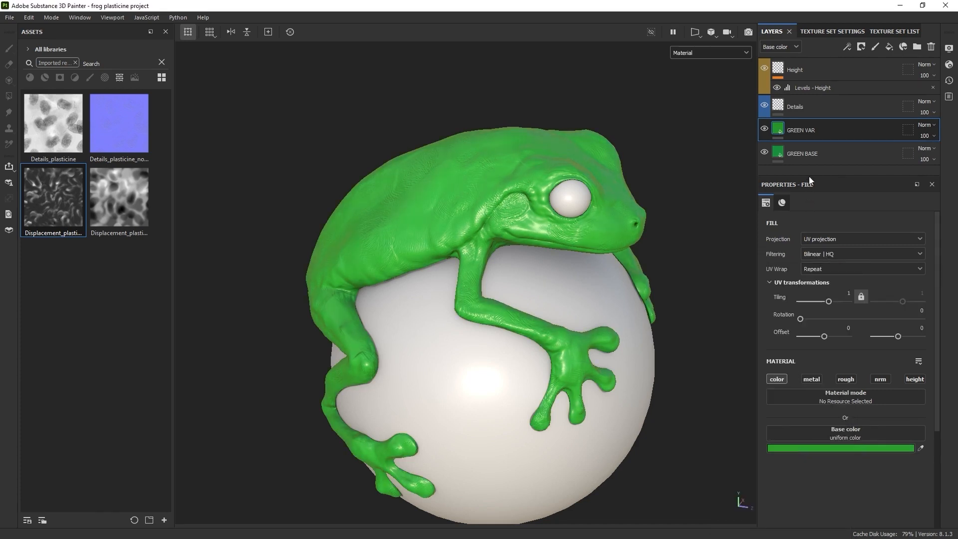
# - Duplicate the GREEN VAR layer and rename the copy as GREEN VAE 2
pyautogui.rightClick(817, 124)
pyautogui.click(851, 220)
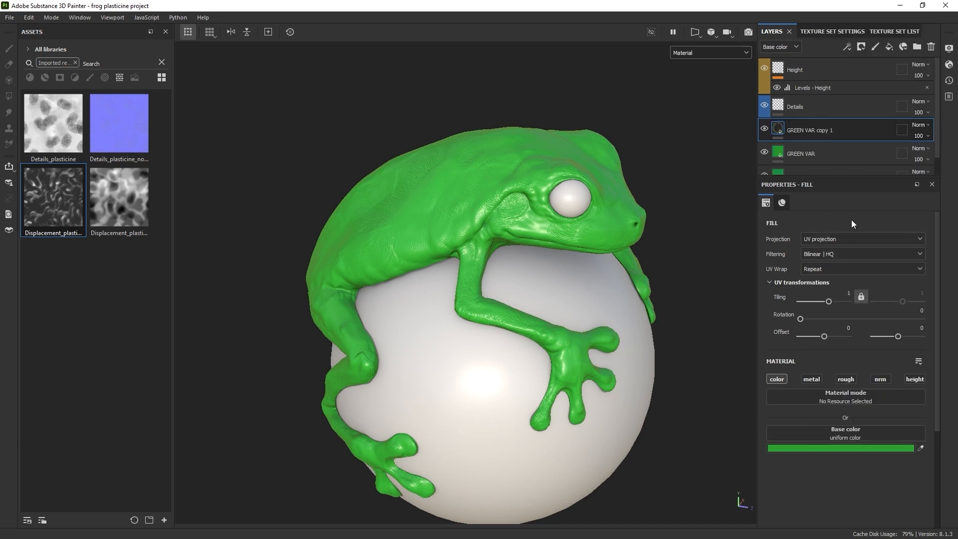
pyautogui.doubleClick(817, 130)
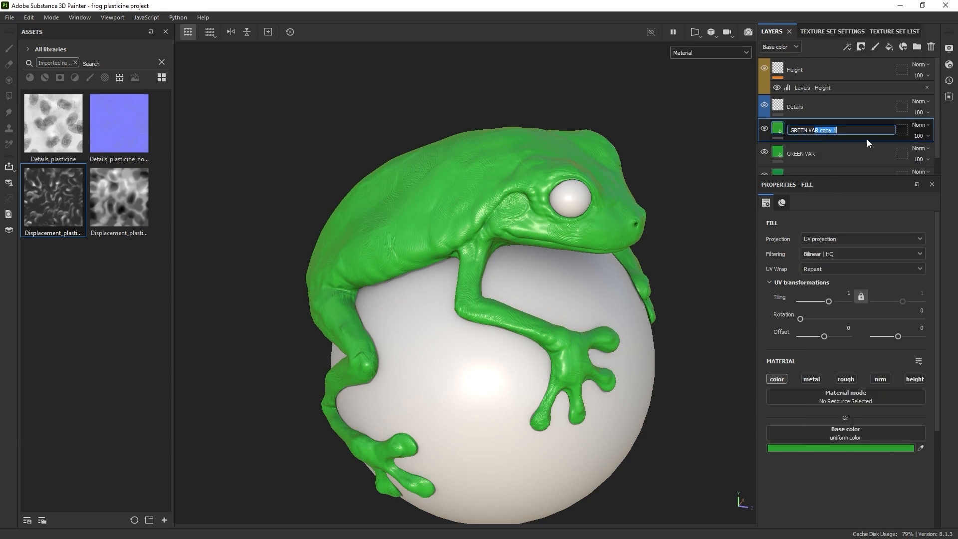
pyautogui.write('E 2')
pyautogui.press('Return')
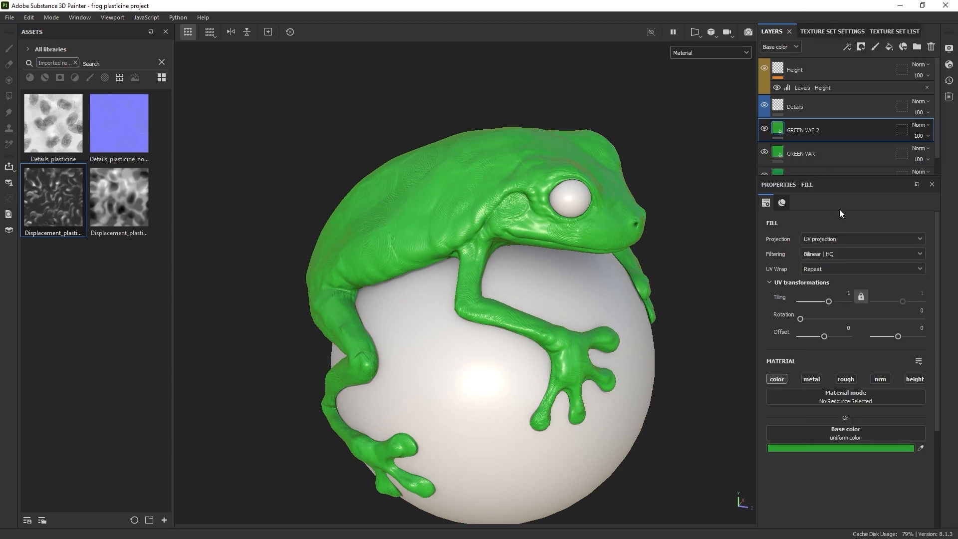
# - Change the GREEN VAE 2 layer's base color to a dark teal green
pyautogui.click(872, 446)
pyautogui.click(840, 350)
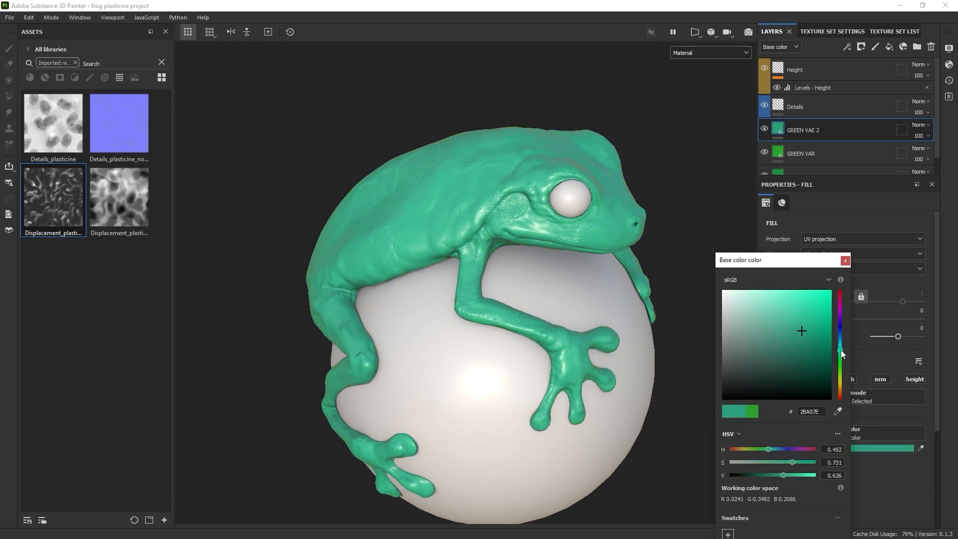
pyautogui.click(791, 354)
pyautogui.click(845, 173)
# - Enlarge the layer stack area, hide GREEN VAE 2, and compare the frog with GREEN VAR off and on
pyautogui.moveTo(845, 174); pyautogui.dragTo(843, 212)
pyautogui.click(831, 151)
pyautogui.click(827, 139)
pyautogui.click(764, 129)
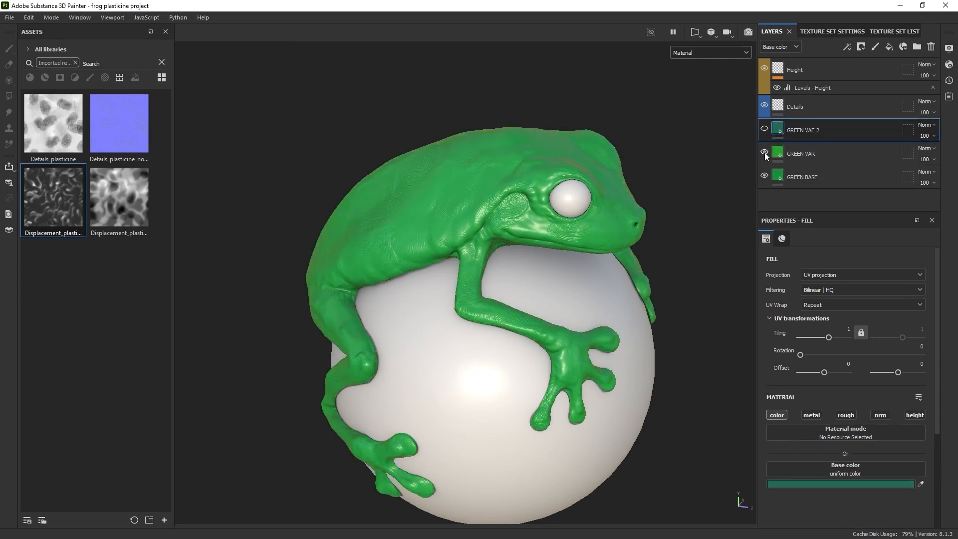
pyautogui.click(764, 153)
pyautogui.click(765, 152)
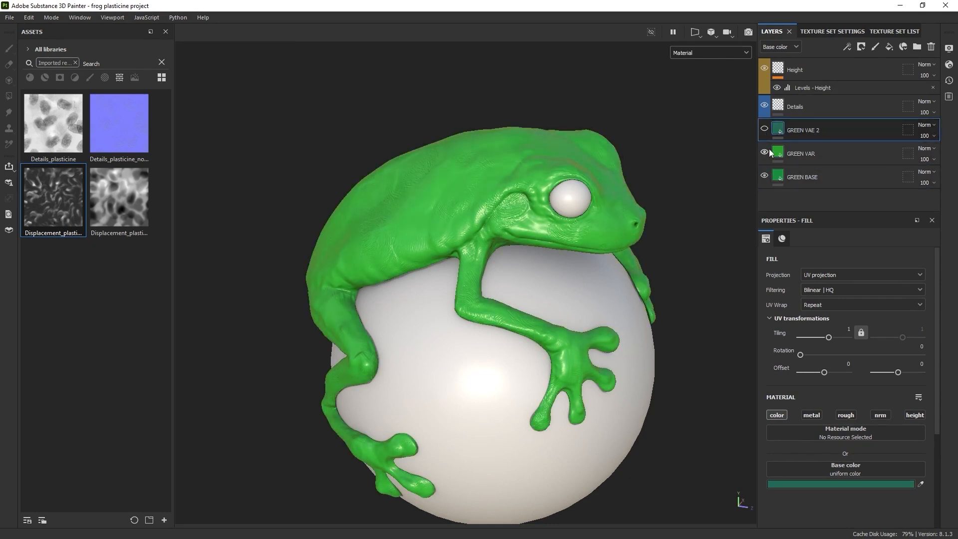
# - Add a black mask to the GREEN VAR layer and select that mask for editing
pyautogui.click(814, 154)
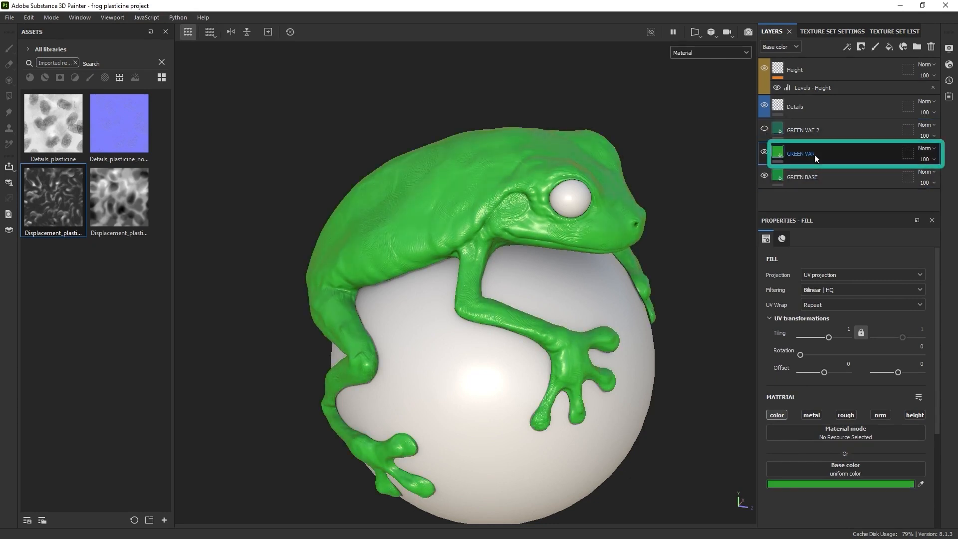
pyautogui.click(861, 46)
pyautogui.click(884, 73)
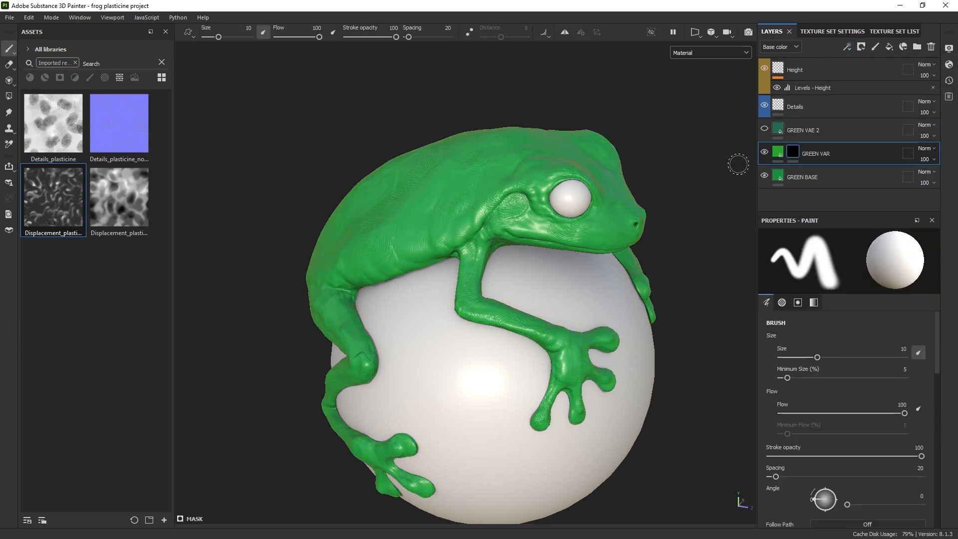
pyautogui.click(794, 151)
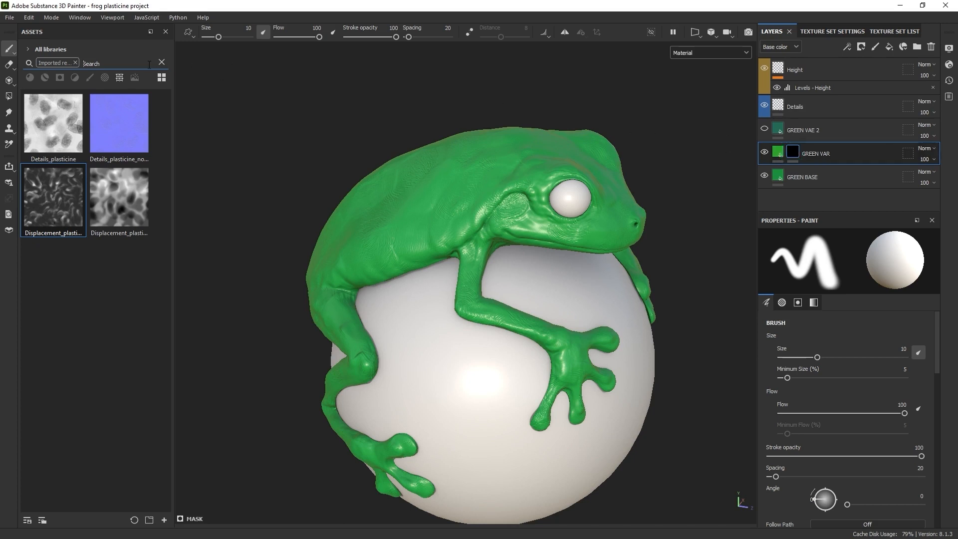
# - Remove the imported-resources filter from the assets and search the textures for "nois"
pyautogui.click(76, 63)
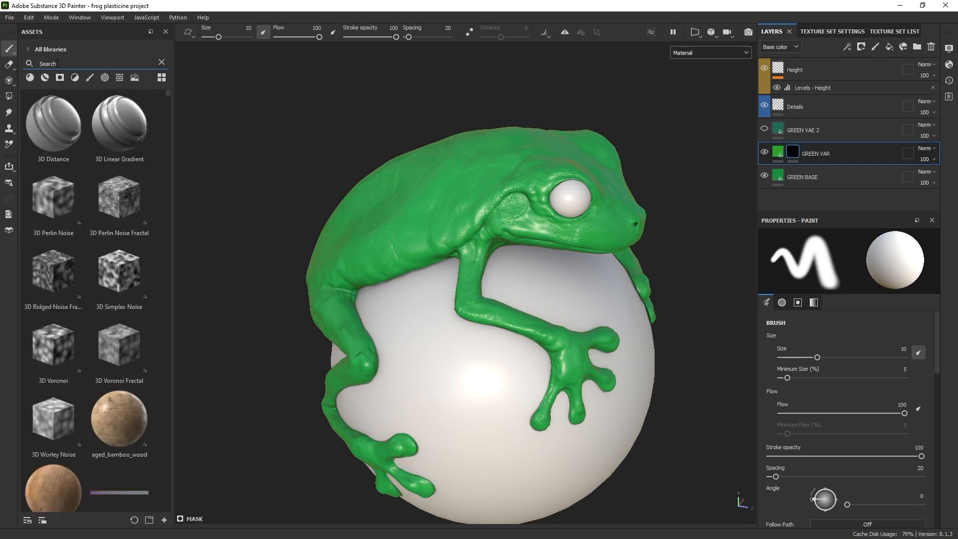
pyautogui.click(119, 78)
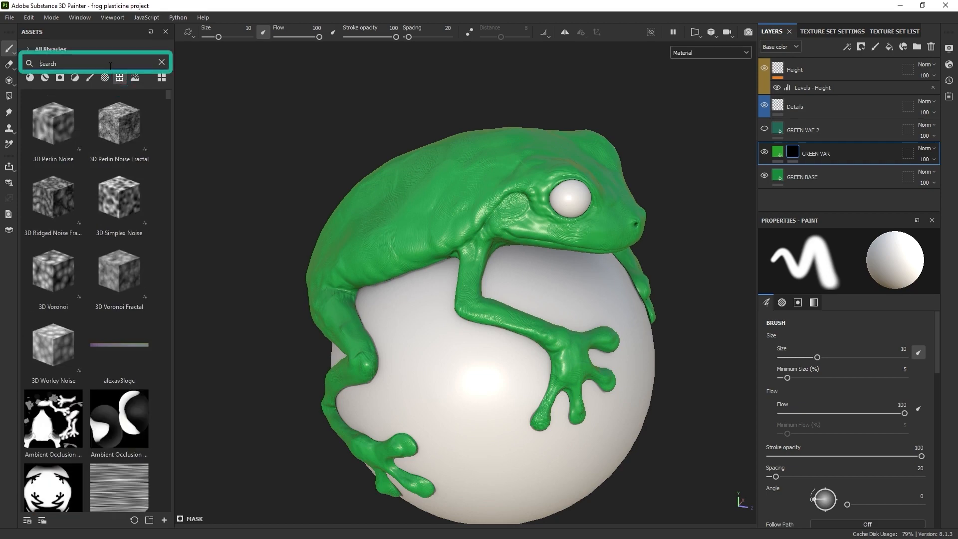
pyautogui.write('nois')
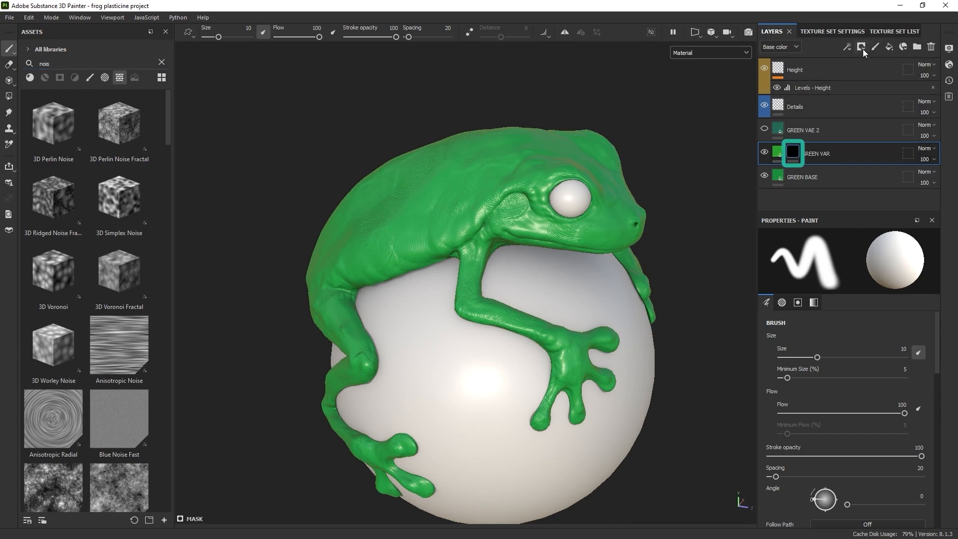
# - Add a fill effect to the GREEN VAR mask using 3D Perlin Noise as its grayscale, and inspect the frog's back up close
pyautogui.click(848, 46)
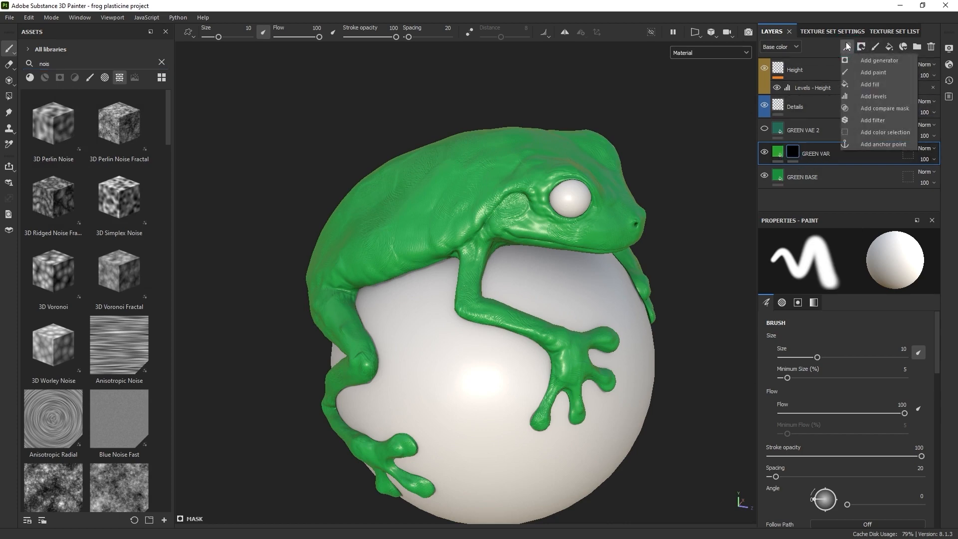
pyautogui.click(869, 85)
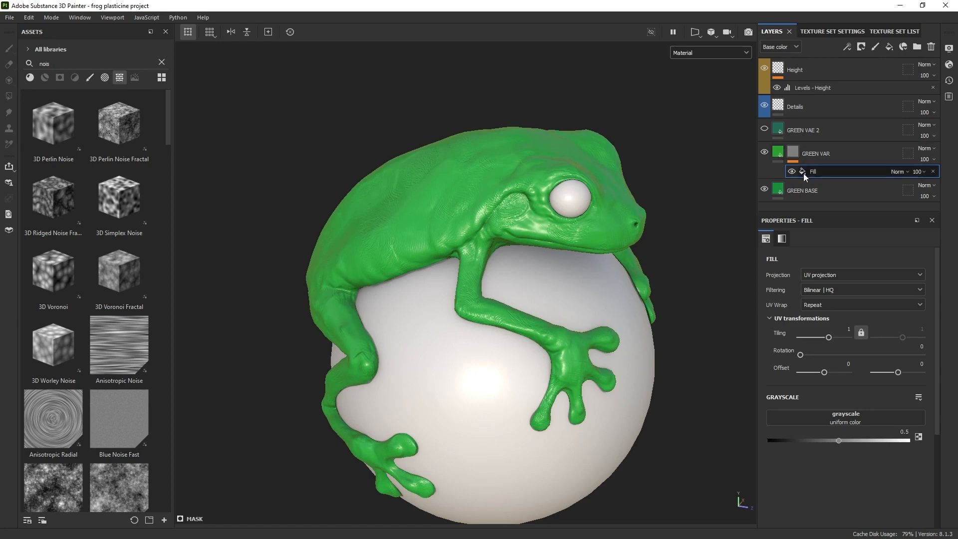
pyautogui.moveTo(53, 123); pyautogui.dragTo(832, 412)
pyautogui.keyDown('alt'); pyautogui.moveTo(494, 214); pyautogui.dragTo(513, 236); pyautogui.keyUp('alt')
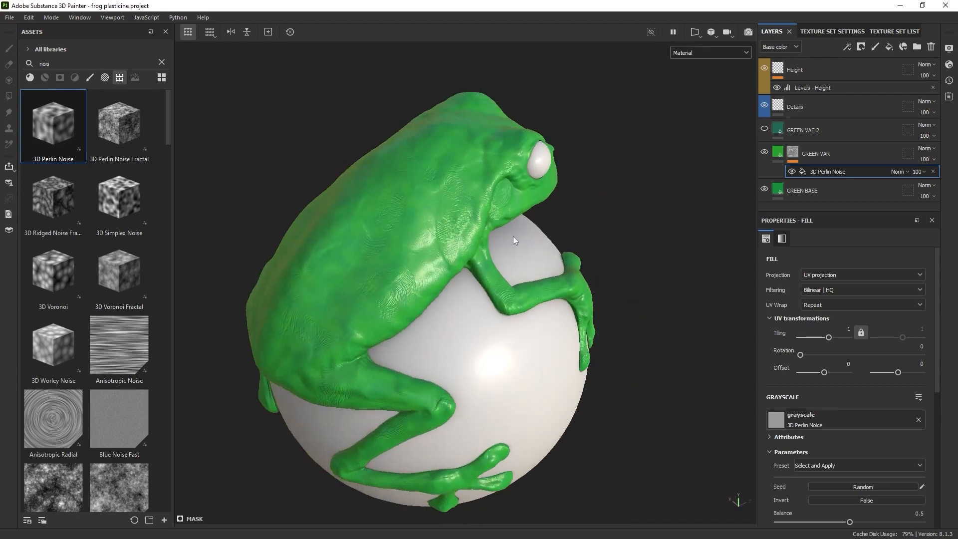
pyautogui.keyDown('alt'); pyautogui.moveTo(513, 237); pyautogui.dragTo(598, 227, button='middle'); pyautogui.keyUp('alt')
pyautogui.keyDown('alt'); pyautogui.moveTo(513, 222); pyautogui.dragTo(569, 316, button='right'); pyautogui.keyUp('alt')
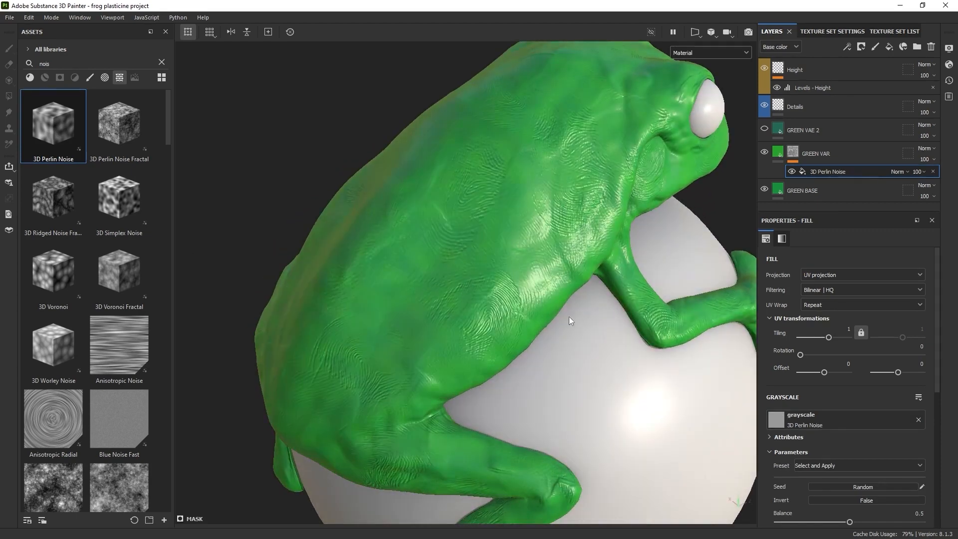
# - Set the GREEN VAR mask's 3D Perlin Noise balance to 0.59 and contrast to 0.07
pyautogui.scroll(-3, 844, 406)
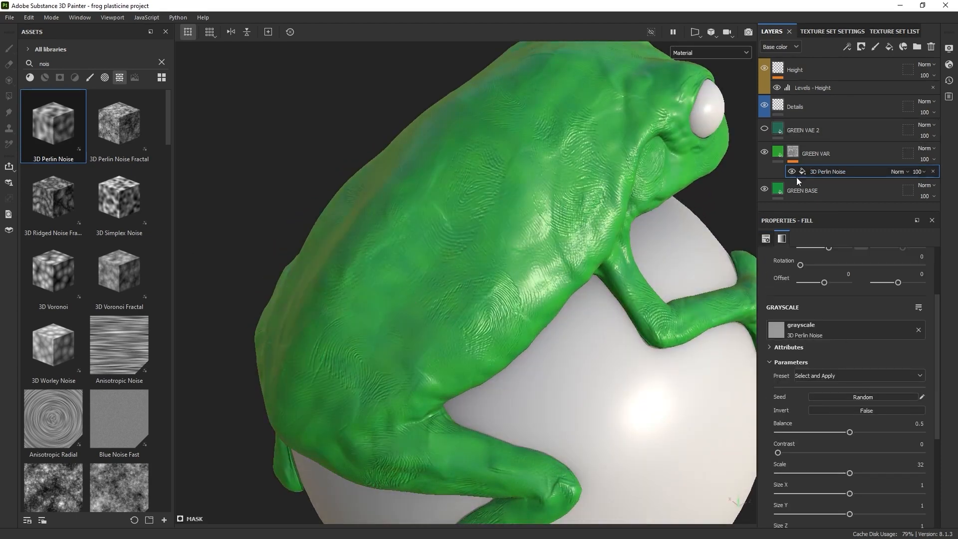
pyautogui.moveTo(836, 433)
pyautogui.mouseDown()
pyautogui.moveTo(799, 433)
pyautogui.moveTo(914, 433)
pyautogui.moveTo(825, 433)
pyautogui.moveTo(837, 433)
pyautogui.mouseUp()
pyautogui.moveTo(777, 452); pyautogui.dragTo(788, 452)
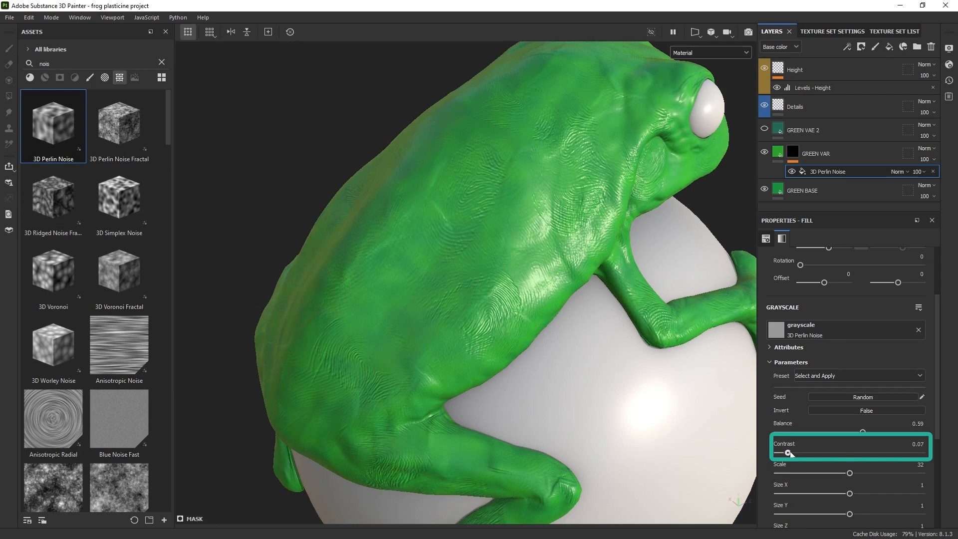
# - Switch the GREEN VAR noise fill to Tri-planar projection and adjust its tiling
pyautogui.scroll(3, 834, 322)
pyautogui.click(833, 275)
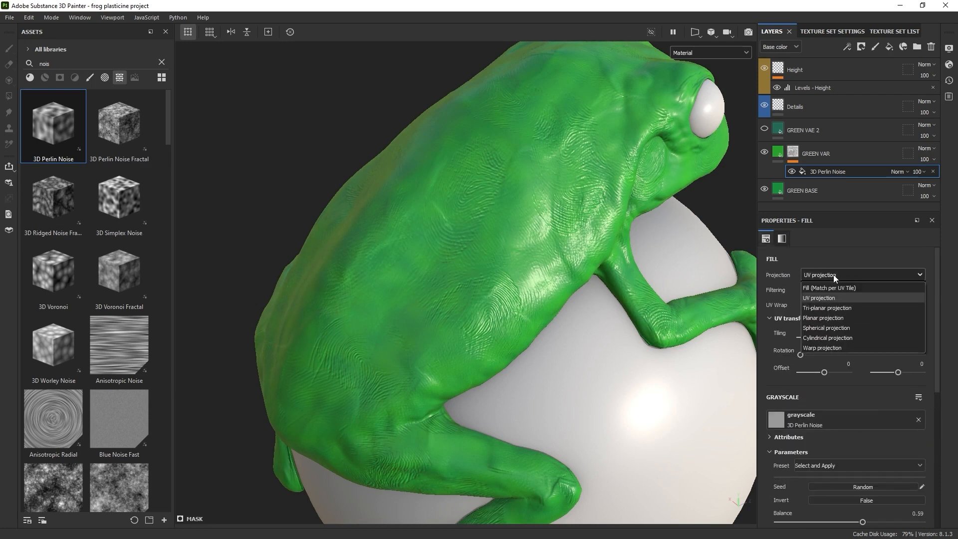
pyautogui.click(819, 307)
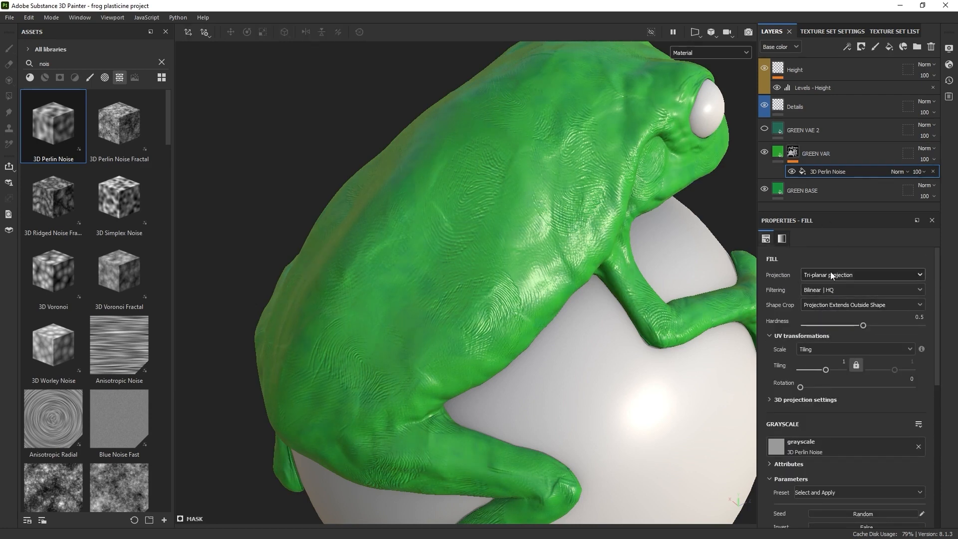
pyautogui.moveTo(825, 370); pyautogui.dragTo(823, 372)
# - View the whole frog from the side and compare it with the GREEN VAR layer hidden and shown
pyautogui.scroll(-3, 570, 188)
pyautogui.keyDown('alt'); pyautogui.moveTo(638, 256); pyautogui.dragTo(591, 211, button='middle'); pyautogui.keyUp('alt')
pyautogui.keyDown('alt'); pyautogui.moveTo(592, 211); pyautogui.dragTo(502, 181); pyautogui.keyUp('alt')
pyautogui.keyDown('shift'); pyautogui.moveTo(503, 182); pyautogui.dragTo(609, 170, button='right'); pyautogui.keyUp('shift')
pyautogui.click(763, 154)
pyautogui.click(764, 154)
pyautogui.click(764, 154)
pyautogui.click(763, 154)
pyautogui.click(763, 154)
pyautogui.click(763, 154)
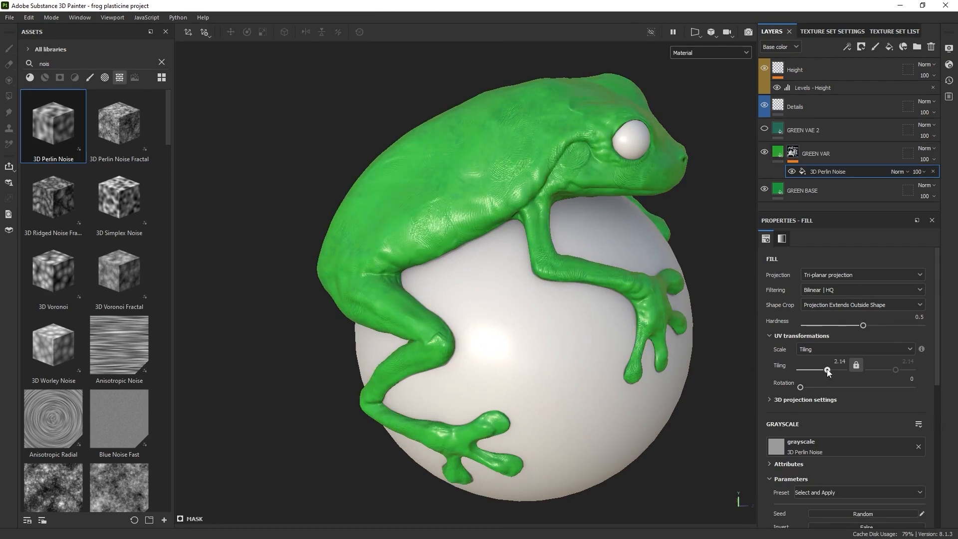
# - Set the 3D Perlin Noise tiling to 0.55, balance to 0.25 and contrast to 0.11, and compare the frog with GREEN VAR off and on
pyautogui.moveTo(827, 371); pyautogui.dragTo(825, 371)
pyautogui.scroll(-2, 817, 401)
pyautogui.moveTo(862, 489)
pyautogui.mouseDown()
pyautogui.moveTo(806, 488)
pyautogui.moveTo(813, 489)
pyautogui.mouseUp()
pyautogui.click(765, 154)
pyautogui.click(765, 153)
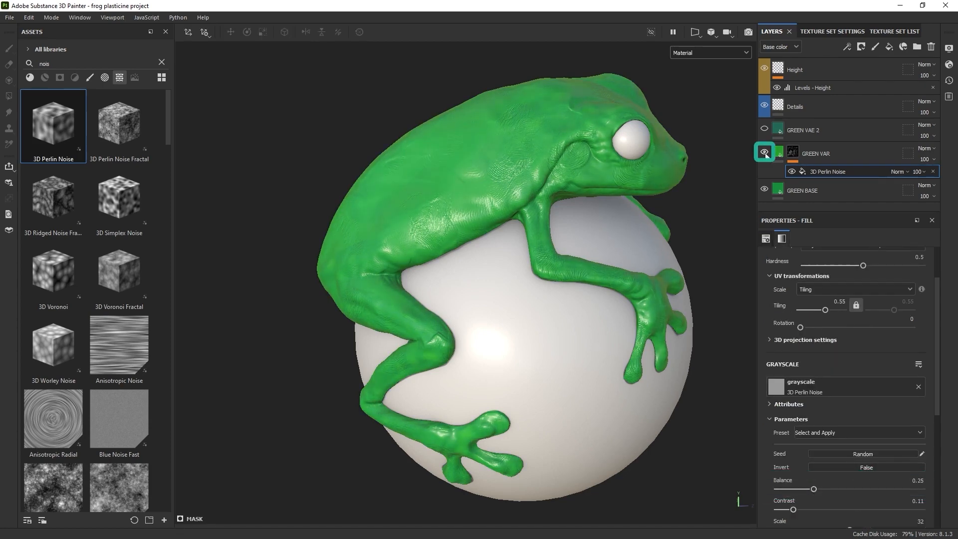
pyautogui.keyDown('alt'); pyautogui.moveTo(582, 130); pyautogui.dragTo(529, 131); pyautogui.keyUp('alt')
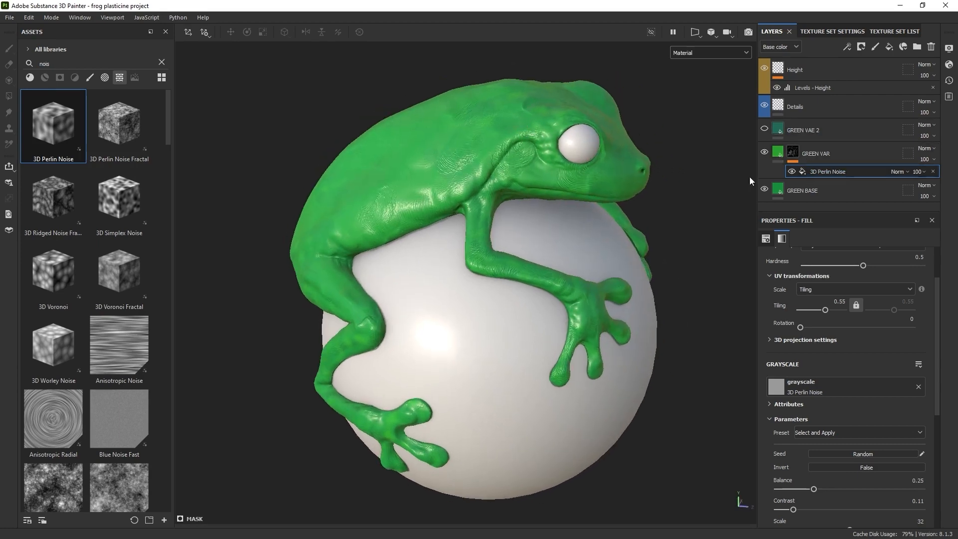
# - Show the GREEN VAE 2 layer, add a black mask to it, and add a fill effect on that mask
pyautogui.click(764, 130)
pyautogui.click(797, 128)
pyautogui.click(863, 49)
pyautogui.click(877, 72)
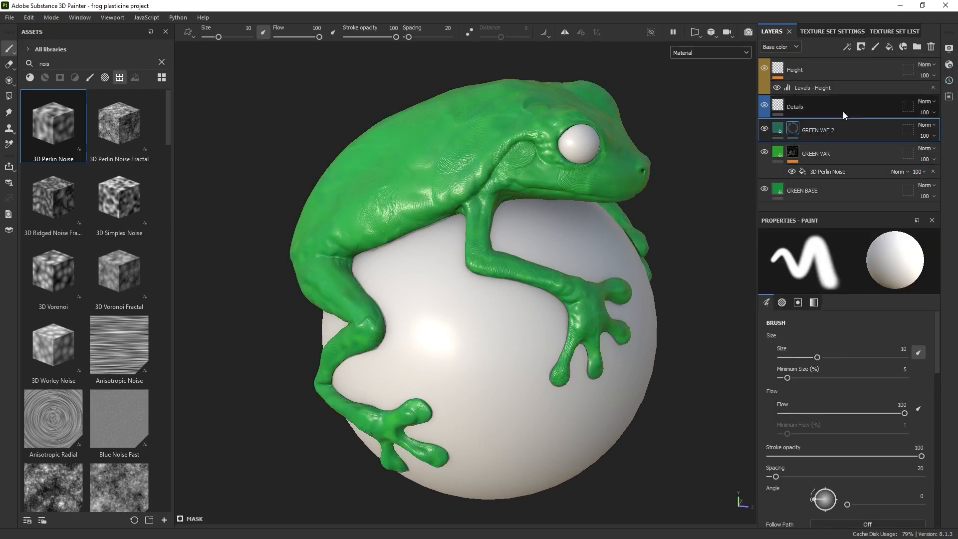
pyautogui.click(846, 47)
pyautogui.click(858, 82)
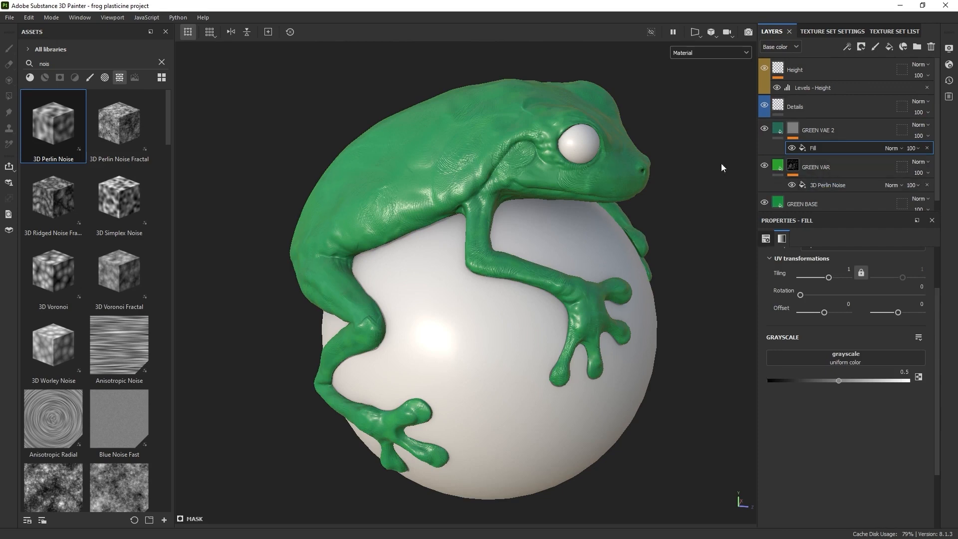
# - Search the textures for "grung" and apply Grunge Dust Streak as the grayscale of the GREEN VAE 2 mask fill
pyautogui.moveTo(167, 124); pyautogui.dragTo(172, 229)
pyautogui.scroll(-4, 132, 98)
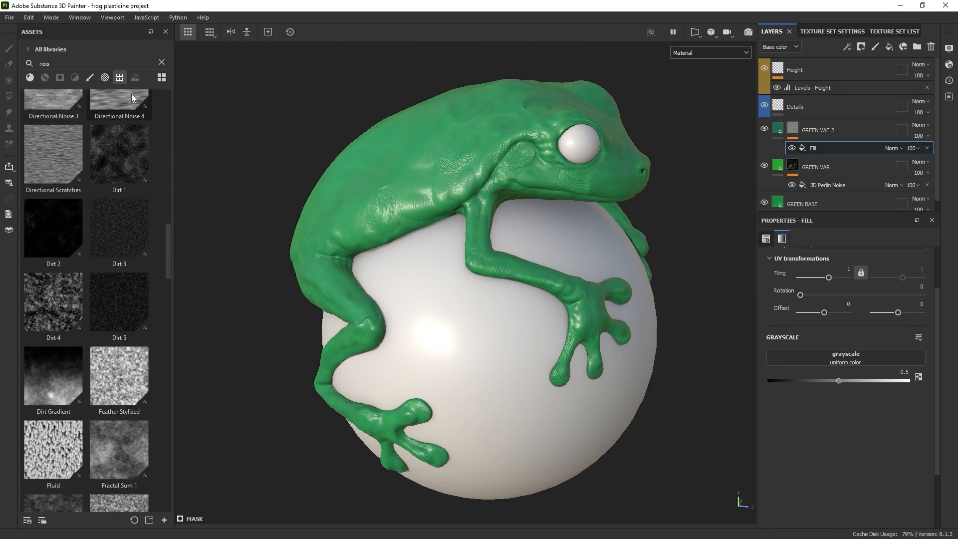
pyautogui.click(160, 63)
pyautogui.click(131, 63)
pyautogui.write('grung')
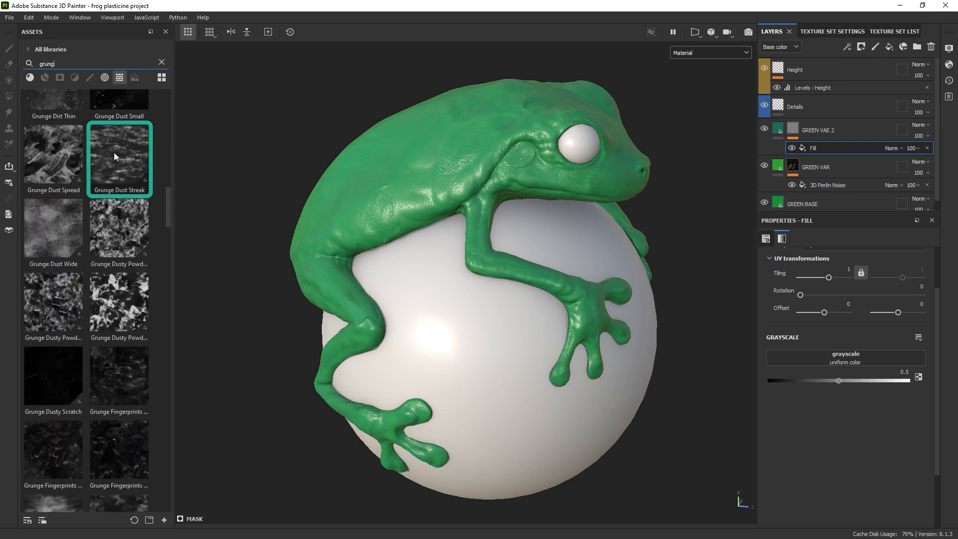
pyautogui.moveTo(125, 143)
pyautogui.mouseDown()
pyautogui.moveTo(768, 364)
pyautogui.moveTo(838, 362)
pyautogui.mouseUp()
pyautogui.keyDown('alt'); pyautogui.moveTo(672, 197); pyautogui.dragTo(709, 265); pyautogui.keyUp('alt')
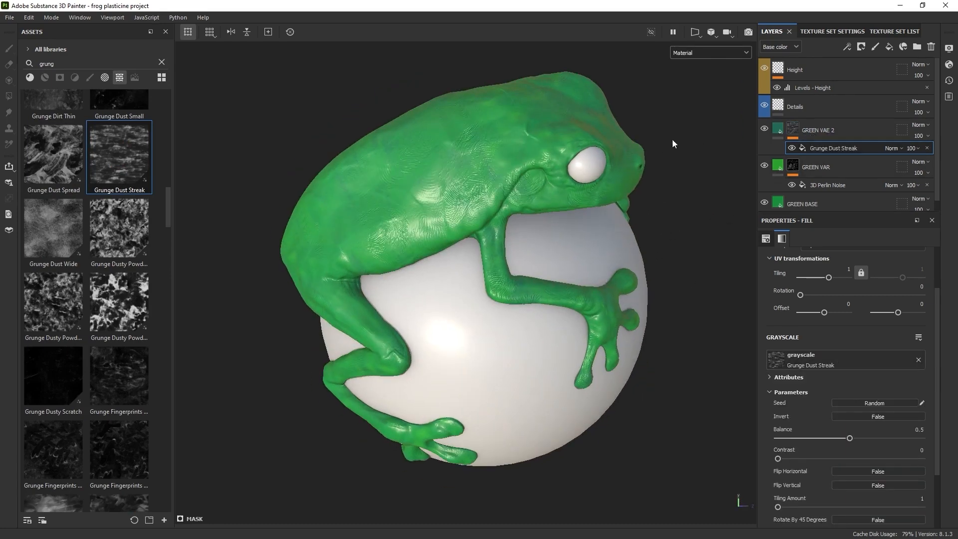
pyautogui.keyDown('alt'); pyautogui.moveTo(609, 135); pyautogui.dragTo(610, 169); pyautogui.keyUp('alt')
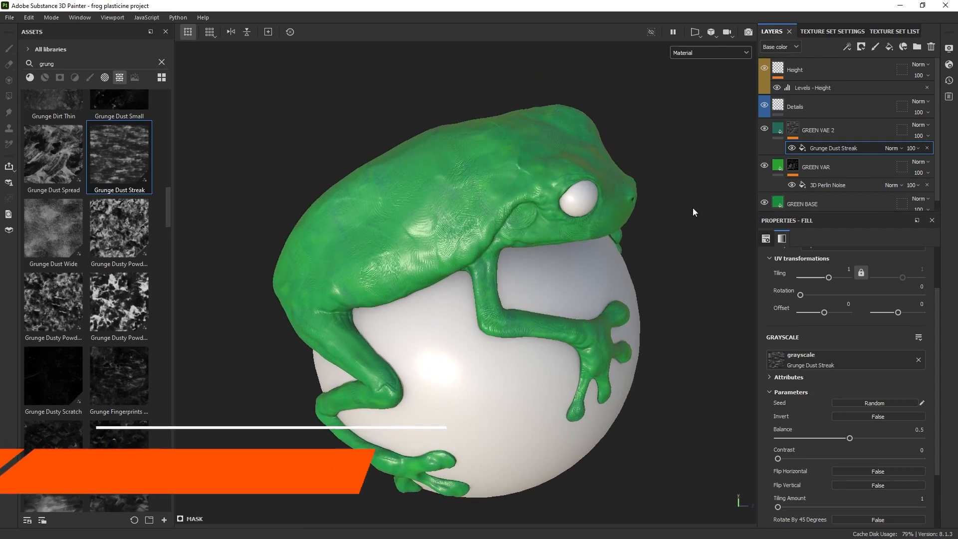
# - Display the GREEN VAE 2 mask and set its grunge fill to Tri-planar projection with hardness 0, tiling 0.35 and rotation 88.79
pyautogui.keyDown('alt'); pyautogui.click(794, 133); pyautogui.keyUp('alt')
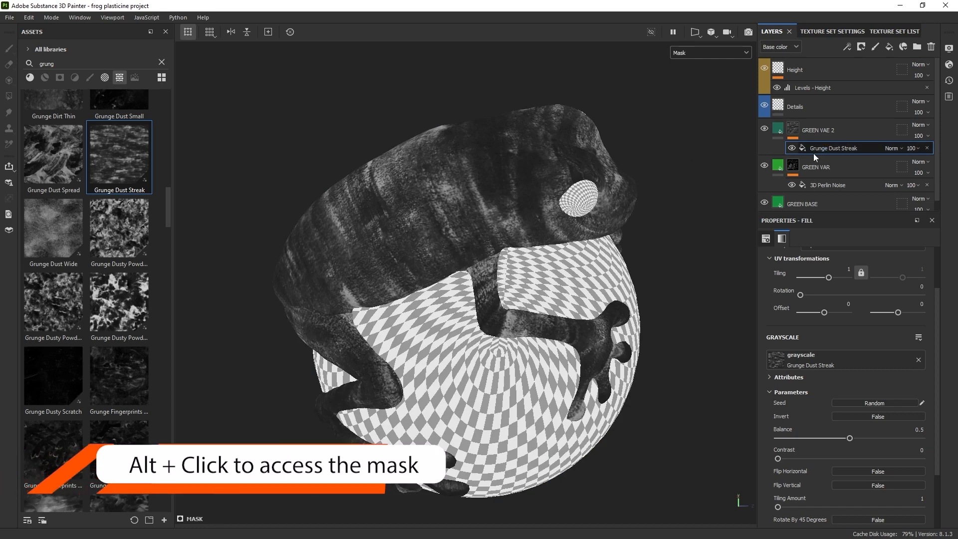
pyautogui.scroll(2, 842, 313)
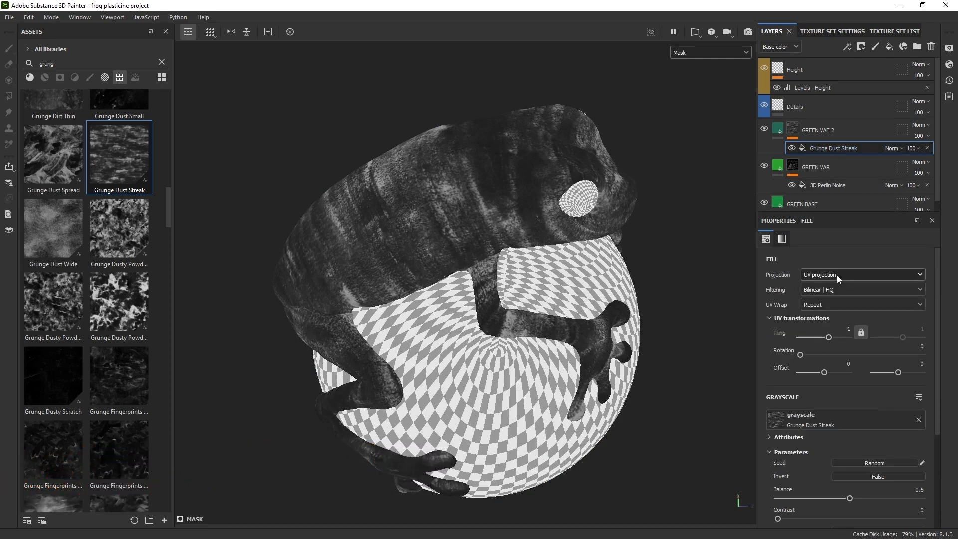
pyautogui.click(836, 274)
pyautogui.click(821, 306)
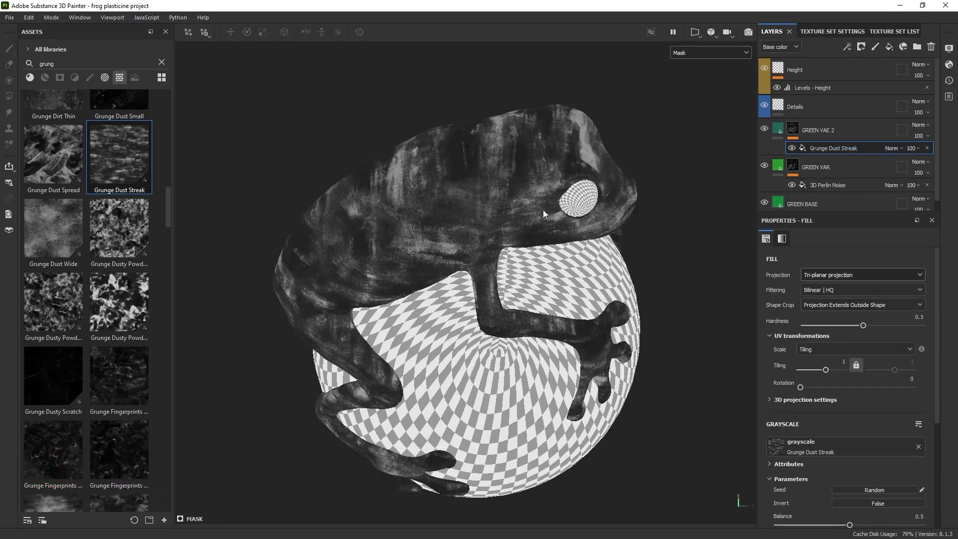
pyautogui.moveTo(863, 325); pyautogui.dragTo(800, 326)
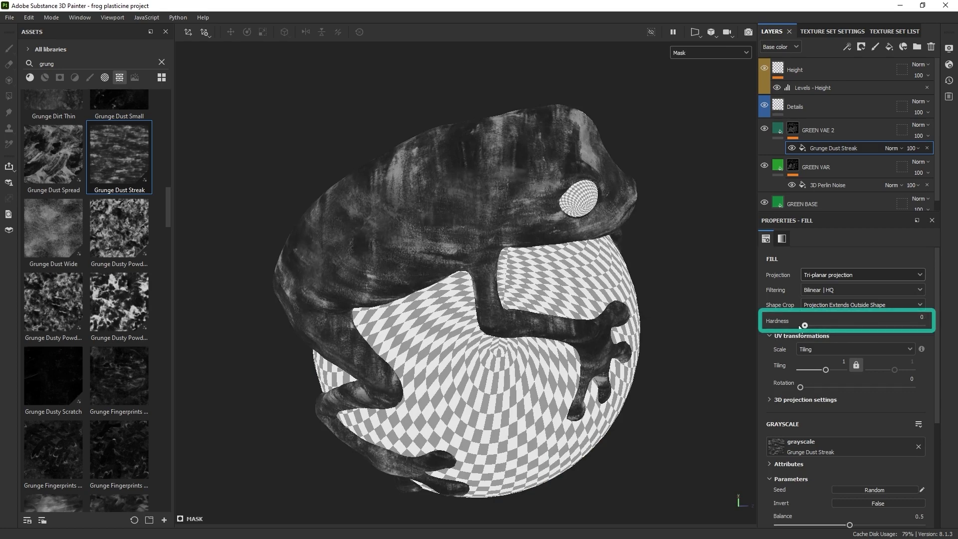
pyautogui.moveTo(801, 387); pyautogui.dragTo(824, 370)
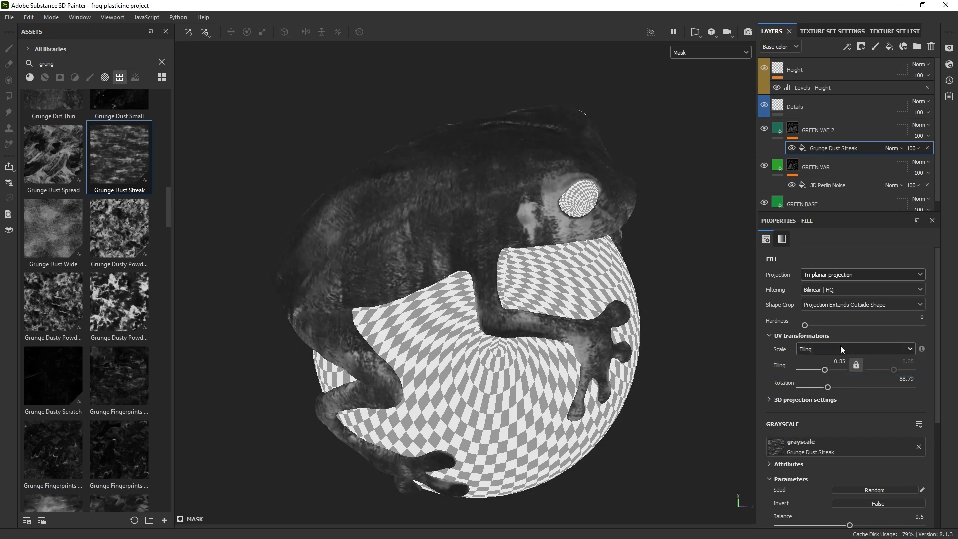
# - Set the Grunge Dust Streak balance to 0.42 and contrast to 0.23, and check the blended greens in the material view
pyautogui.scroll(-2, 819, 379)
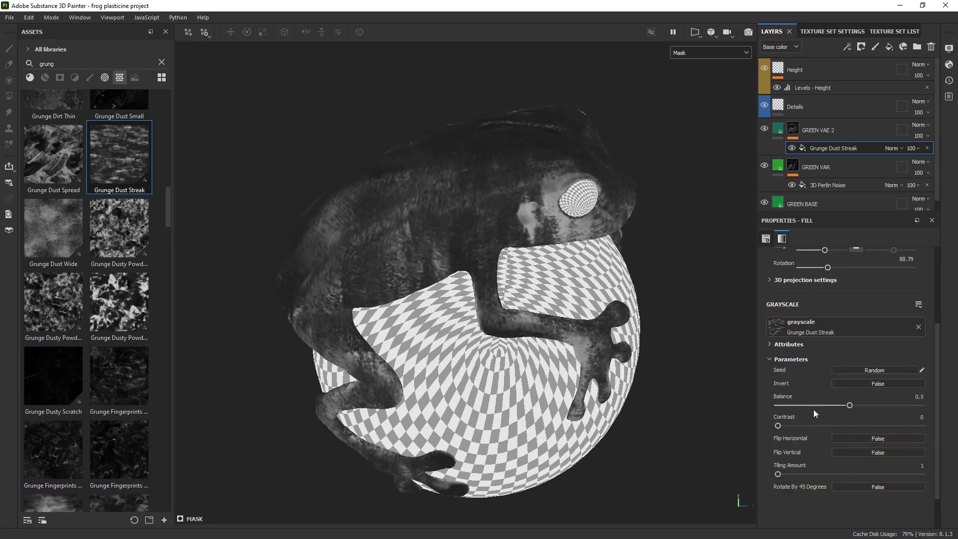
pyautogui.moveTo(849, 405); pyautogui.dragTo(865, 405)
pyautogui.moveTo(778, 425); pyautogui.dragTo(799, 425)
pyautogui.moveTo(865, 404); pyautogui.dragTo(847, 404)
pyautogui.click(781, 130)
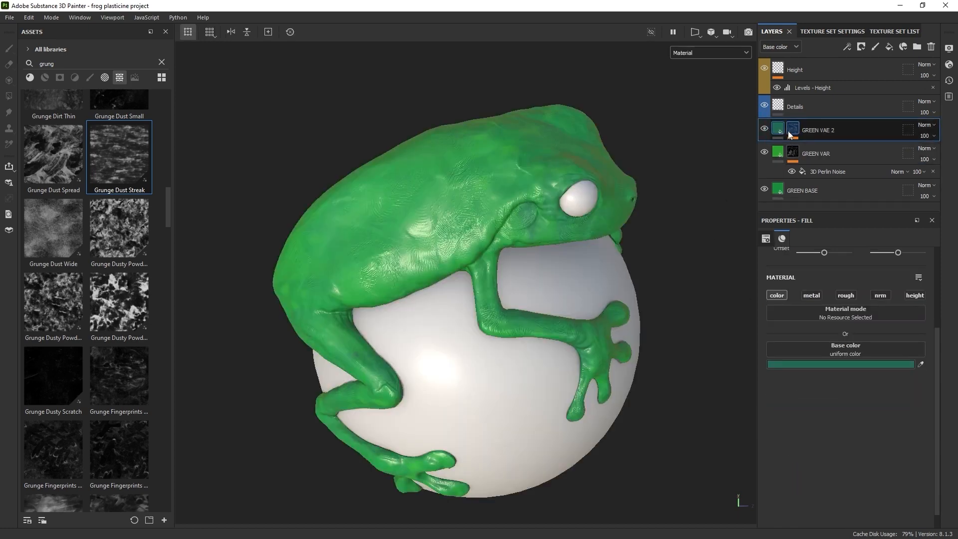
pyautogui.click(806, 146)
pyautogui.moveTo(848, 405); pyautogui.dragTo(811, 425)
pyautogui.moveTo(633, 242)
pyautogui.keyDown('alt'); pyautogui.mouseDown()
pyautogui.moveTo(560, 229)
pyautogui.moveTo(536, 249)
pyautogui.mouseUp(); pyautogui.keyUp('alt')
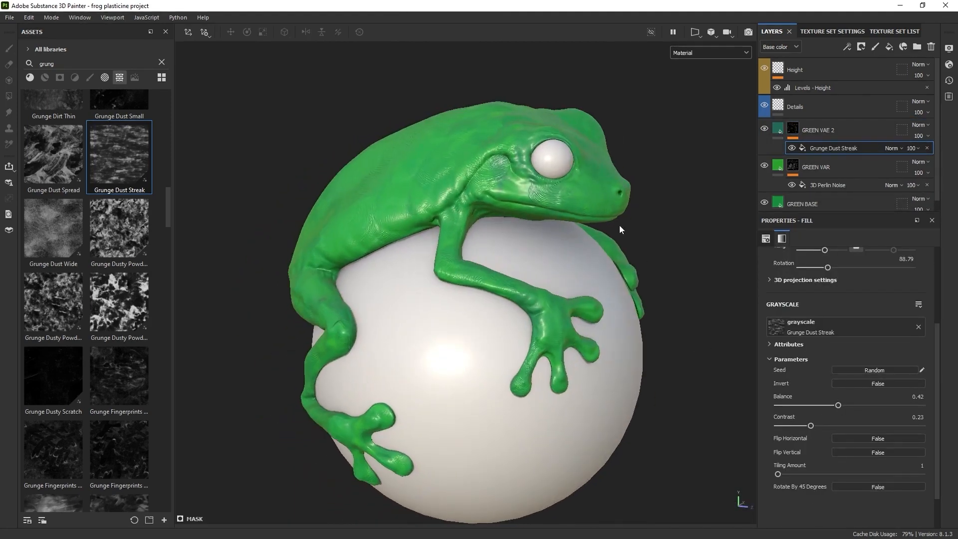
pyautogui.keyDown('alt'); pyautogui.moveTo(622, 193); pyautogui.dragTo(586, 221); pyautogui.keyUp('alt')
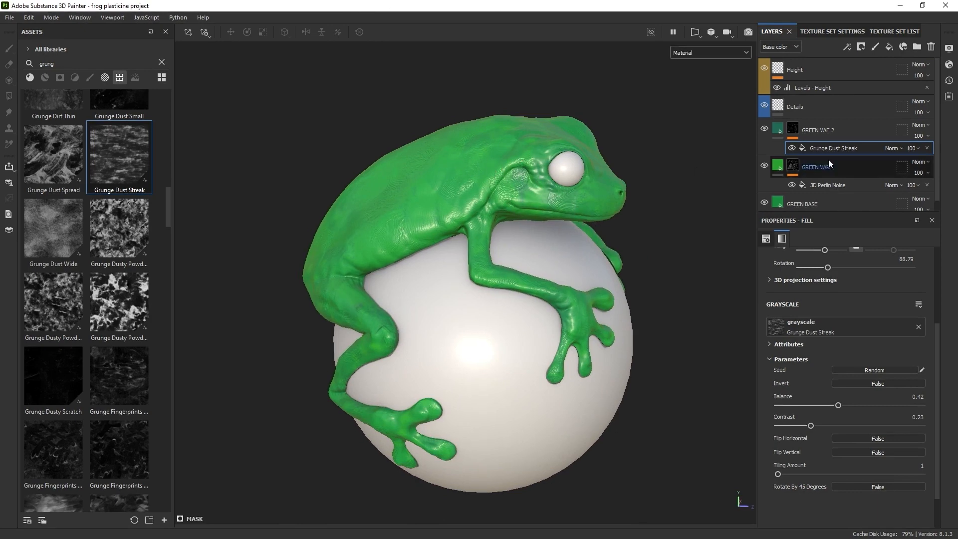
# - Add a fill layer, name it ROUGH CONTROL, and move it to the top of the layer stack
pyautogui.click(826, 128)
pyautogui.click(889, 48)
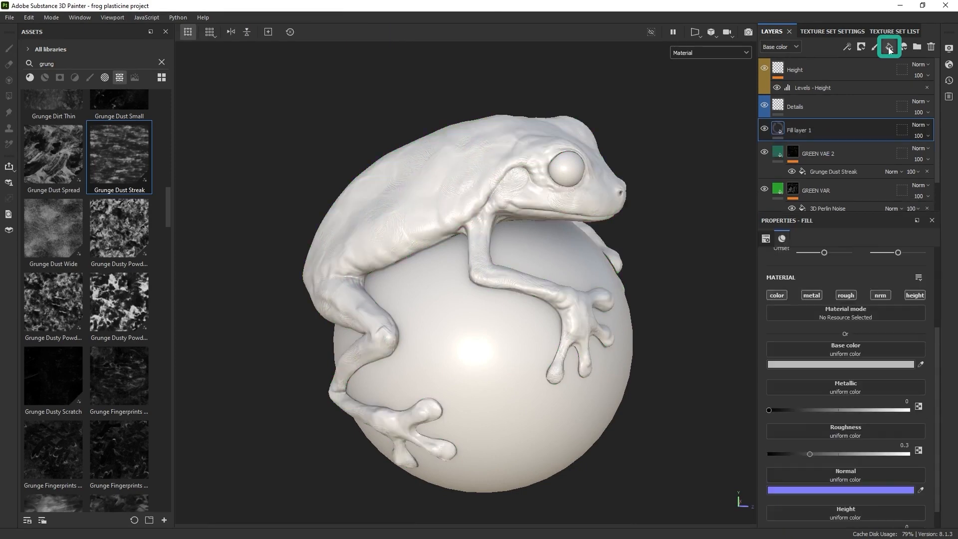
pyautogui.doubleClick(800, 129)
pyautogui.write('ROGU')
pyautogui.write('H CONTROL')
pyautogui.press('Return')
pyautogui.moveTo(808, 125); pyautogui.dragTo(807, 62)
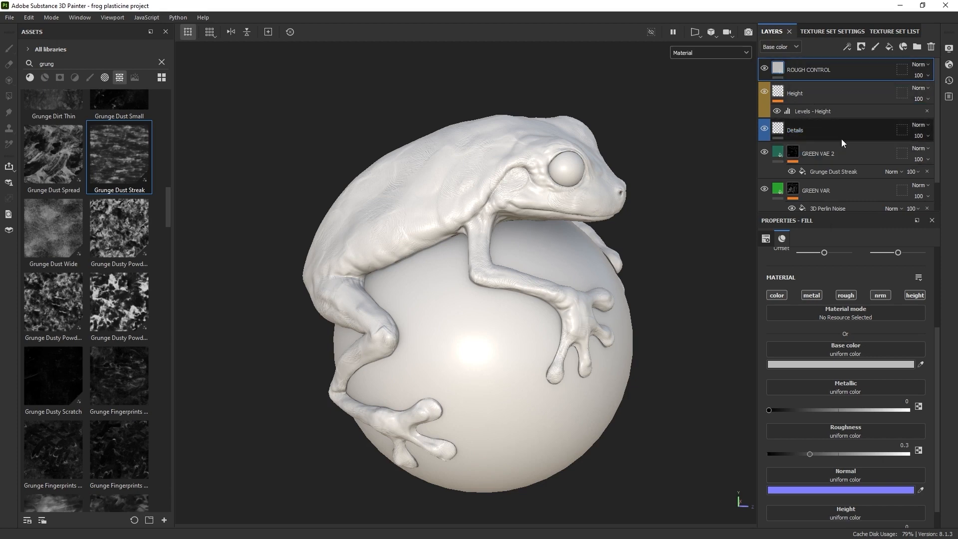
# - Limit the ROUGH CONTROL layer to the roughness channel by disabling color, metal, normal and height
pyautogui.click(833, 151)
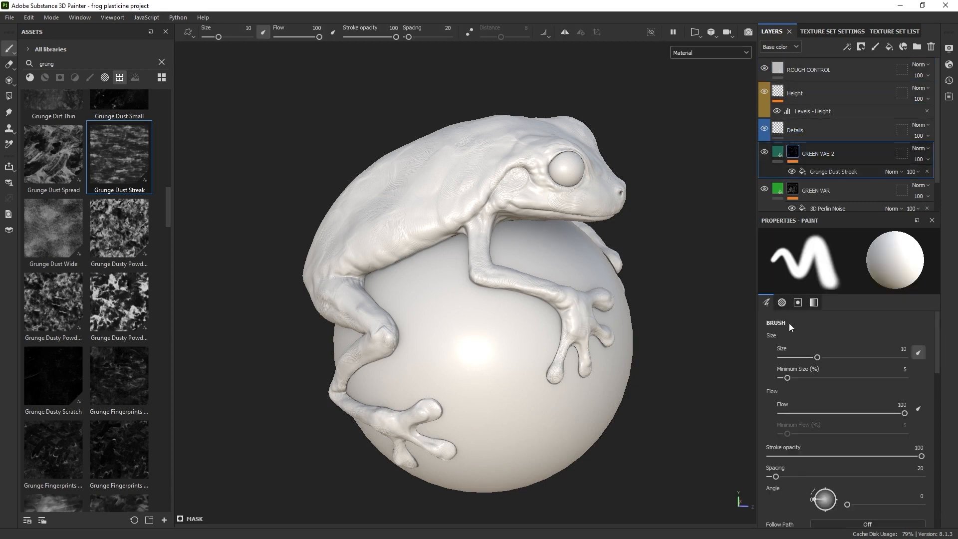
pyautogui.click(777, 152)
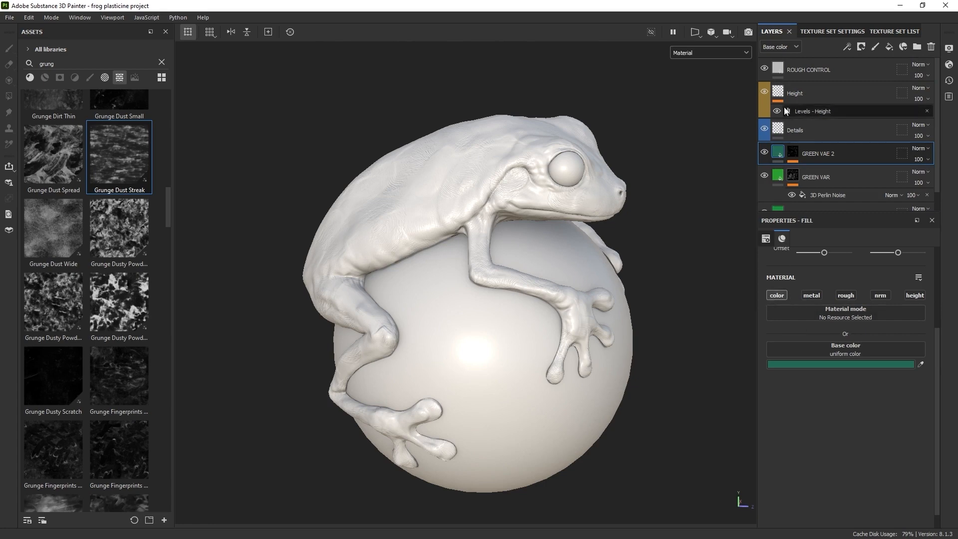
pyautogui.click(792, 131)
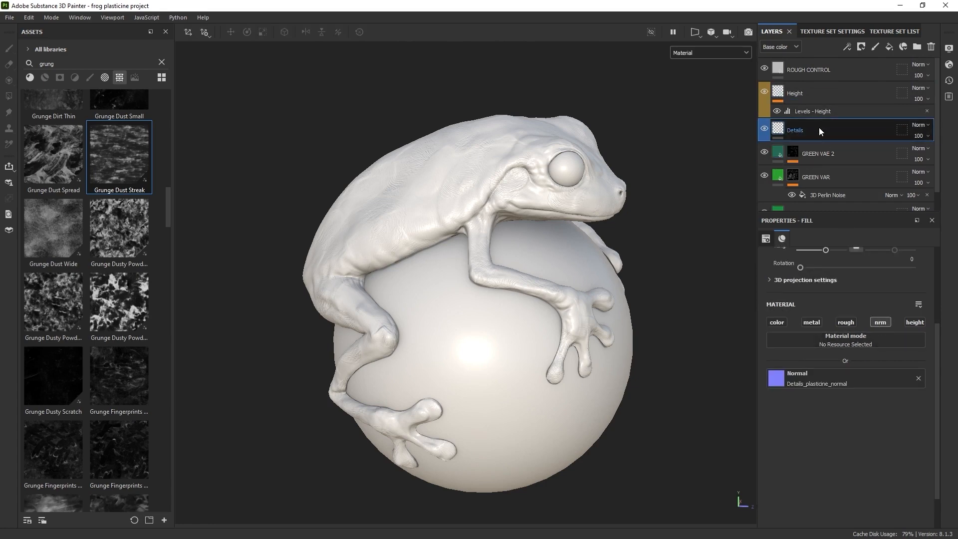
pyautogui.click(819, 71)
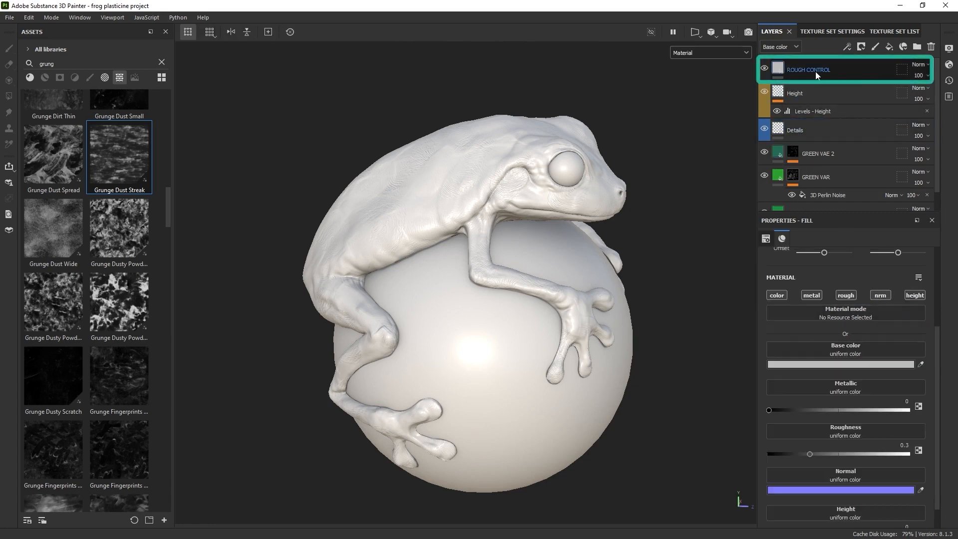
pyautogui.click(846, 295)
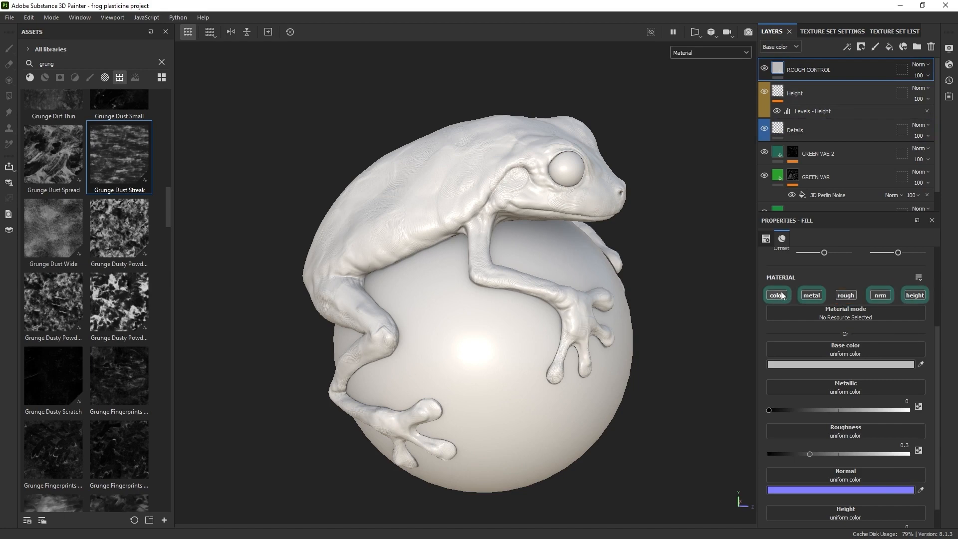
pyautogui.click(871, 296)
pyautogui.click(915, 295)
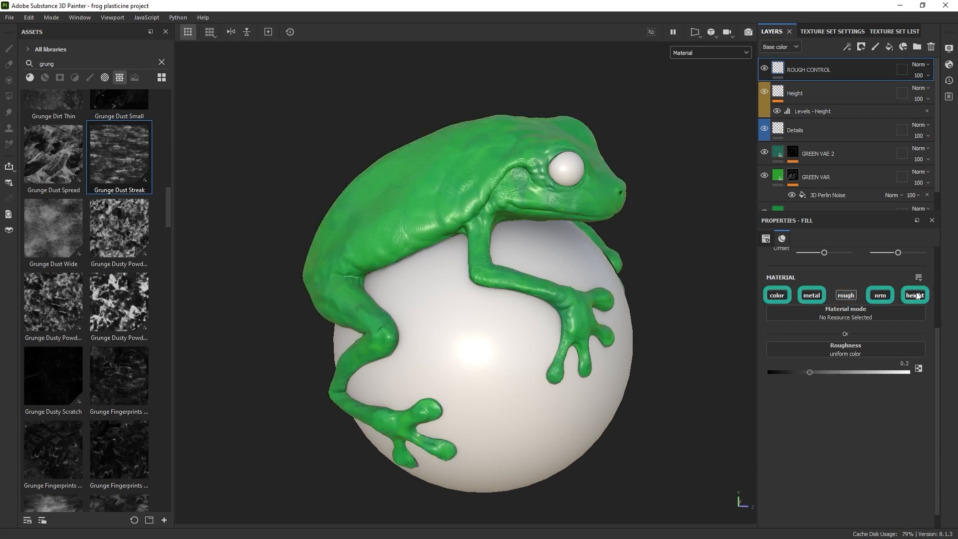
# - Duplicate the ROUGH CONTROL layer and rename the copy ROUGH VAR
pyautogui.rightClick(816, 67)
pyautogui.click(867, 290)
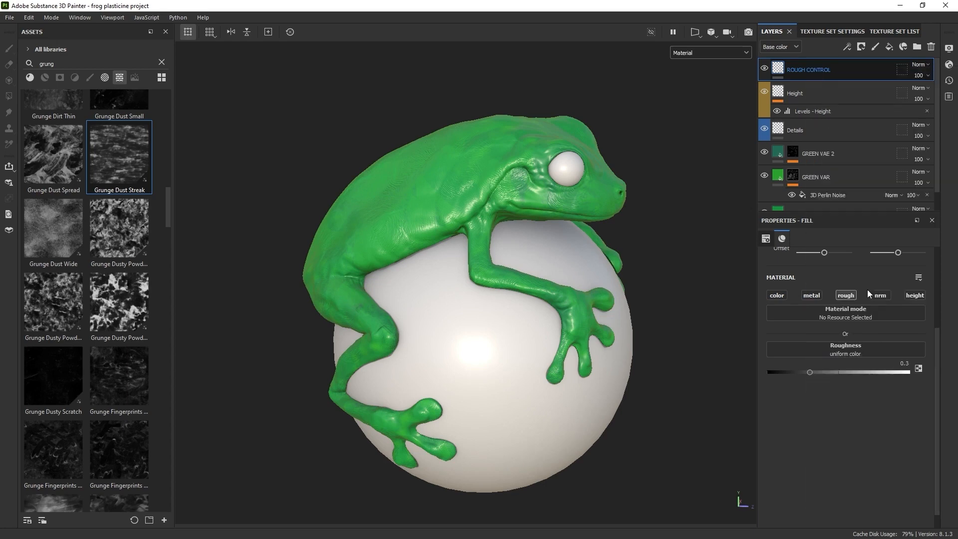
pyautogui.doubleClick(824, 70)
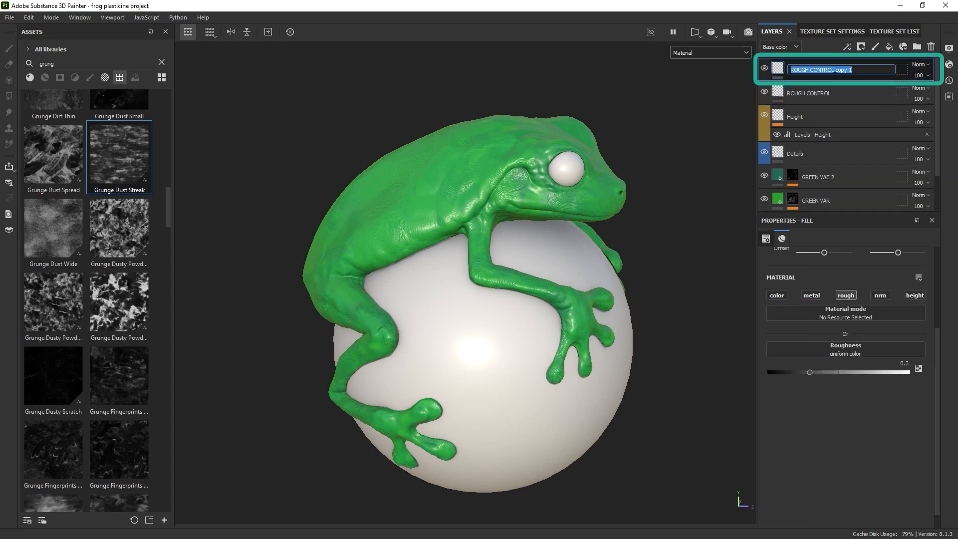
pyautogui.press('BackSpace')
pyautogui.write('ROUGH VAR')
pyautogui.press('Return')
# - Hide the ROUGH VAR layer and set the ROUGH CONTROL layer's roughness to 0.4406
pyautogui.click(765, 67)
pyautogui.click(825, 87)
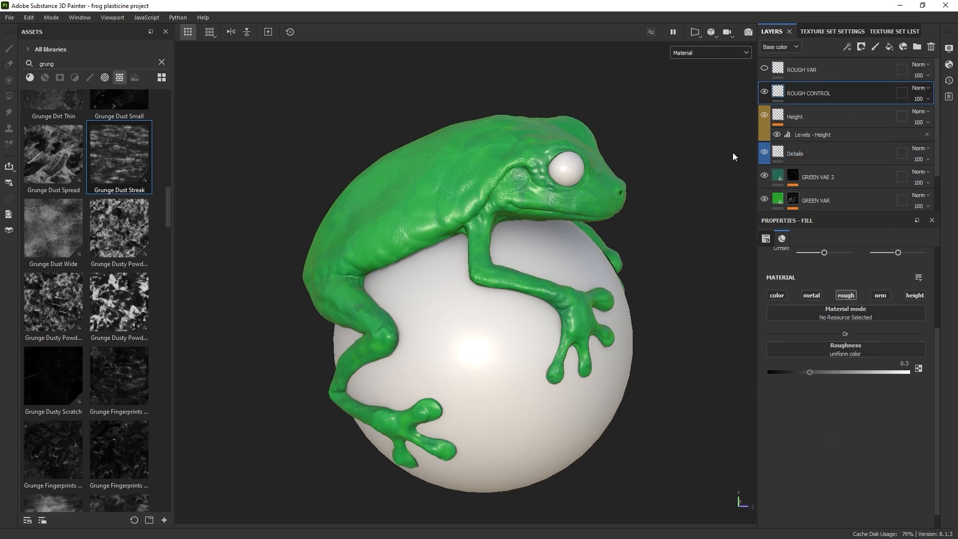
pyautogui.keyDown('alt'); pyautogui.moveTo(619, 197); pyautogui.dragTo(600, 202); pyautogui.keyUp('alt')
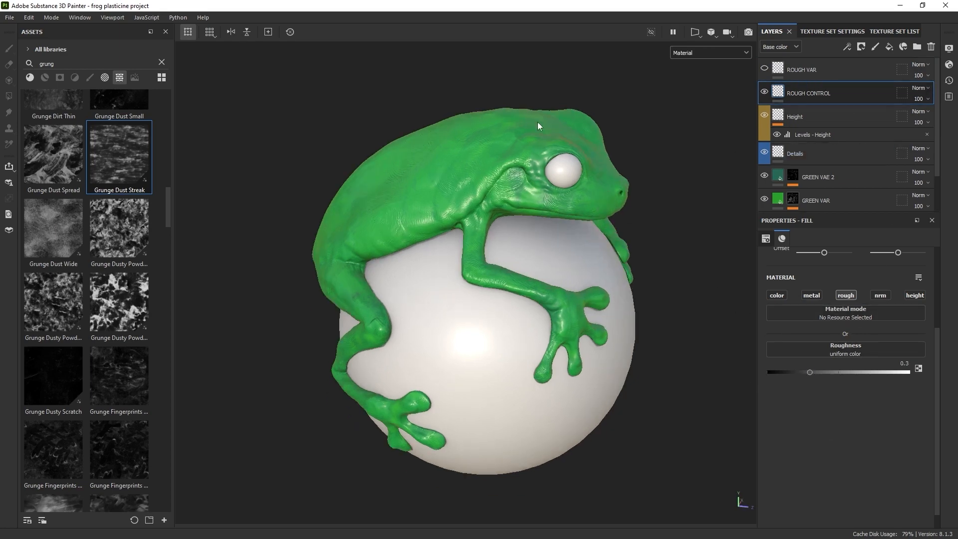
pyautogui.moveTo(808, 372)
pyautogui.mouseDown()
pyautogui.moveTo(913, 375)
pyautogui.moveTo(831, 372)
pyautogui.mouseUp()
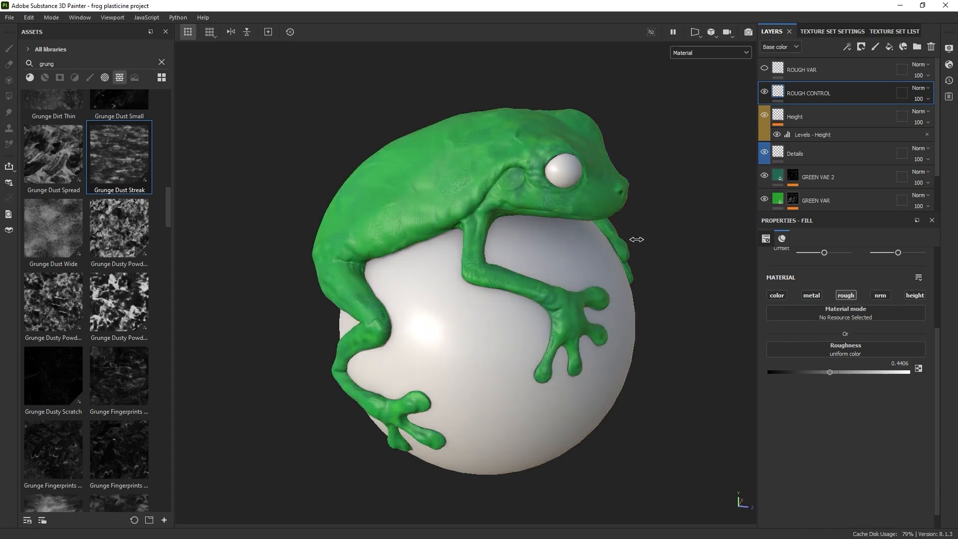
# - Show the ROUGH VAR layer, set its roughness to 0, and inspect the frog's surface under changed lighting
pyautogui.click(804, 74)
pyautogui.click(763, 68)
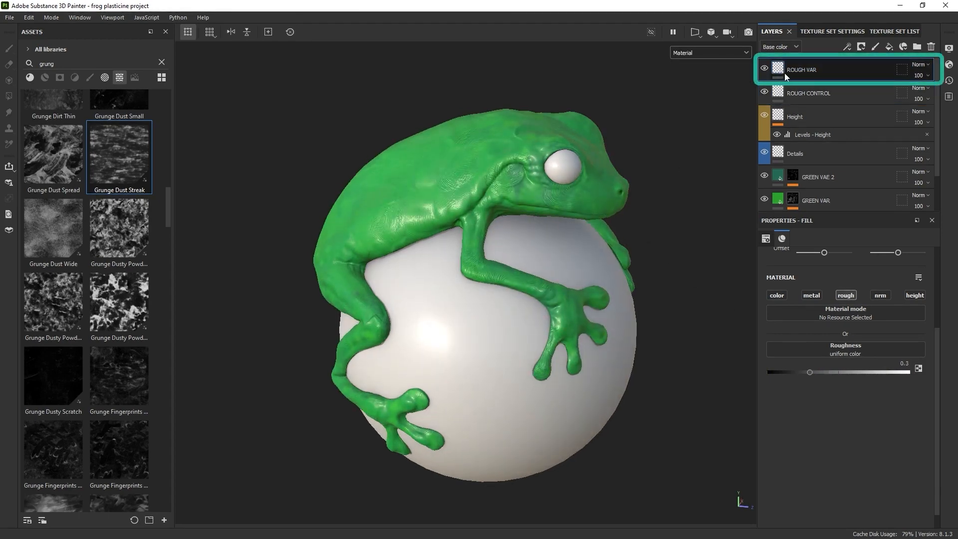
pyautogui.moveTo(809, 372); pyautogui.dragTo(768, 372)
pyautogui.keyDown('alt'); pyautogui.moveTo(547, 260); pyautogui.dragTo(512, 182); pyautogui.keyUp('alt')
pyautogui.moveTo(512, 183)
pyautogui.keyDown('shift'); pyautogui.mouseDown(button='right')
pyautogui.moveTo(475, 152)
pyautogui.moveTo(452, 229)
pyautogui.mouseUp(button='right'); pyautogui.keyUp('shift')
pyautogui.keyDown('alt'); pyautogui.moveTo(452, 228); pyautogui.dragTo(483, 248, button='middle'); pyautogui.keyUp('alt')
pyautogui.moveTo(480, 213)
pyautogui.keyDown('shift'); pyautogui.mouseDown(button='right')
pyautogui.moveTo(501, 214)
pyautogui.moveTo(492, 220)
pyautogui.mouseUp(button='right'); pyautogui.keyUp('shift')
pyautogui.keyDown('alt'); pyautogui.moveTo(492, 220); pyautogui.dragTo(532, 248); pyautogui.keyUp('alt')
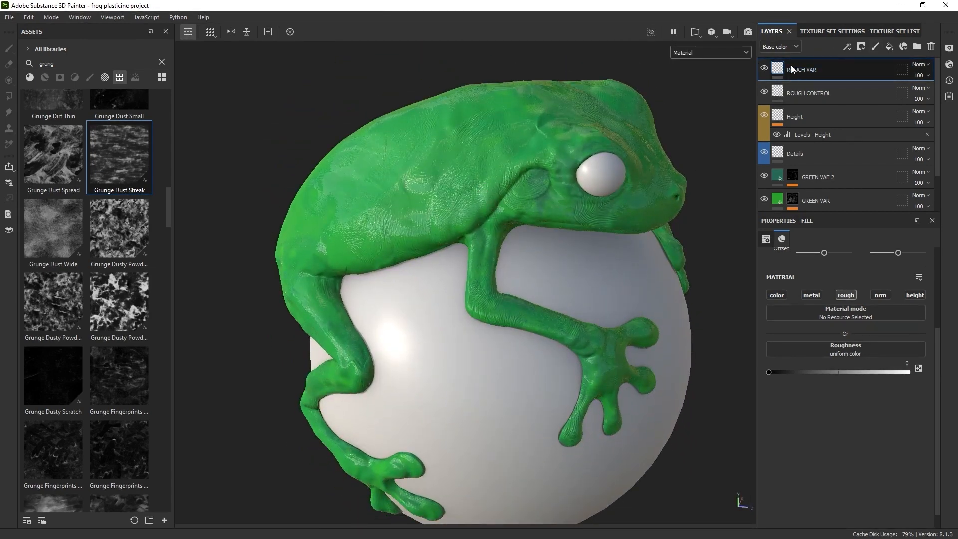
# - Add a black mask to the ROUGH VAR layer and give the mask a fill effect
pyautogui.click(861, 47)
pyautogui.click(885, 74)
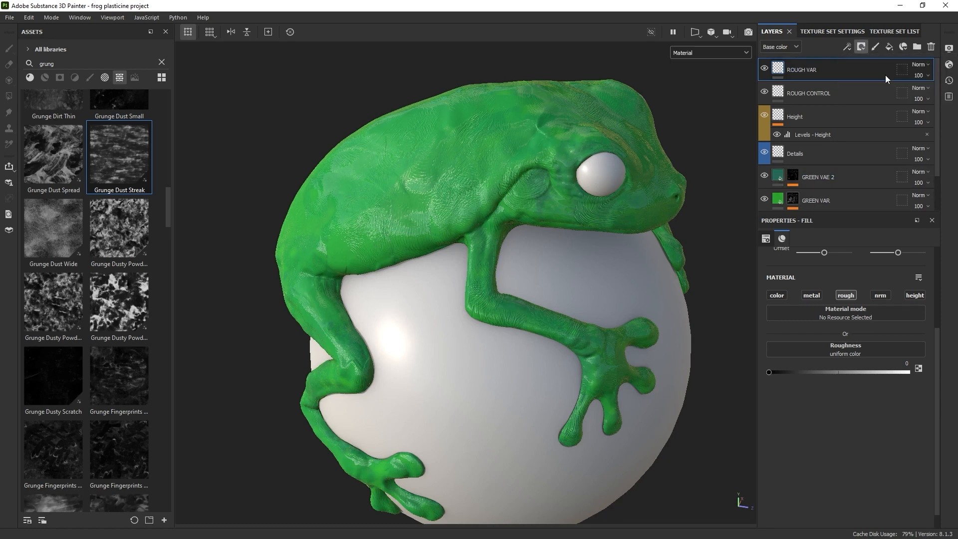
pyautogui.click(847, 47)
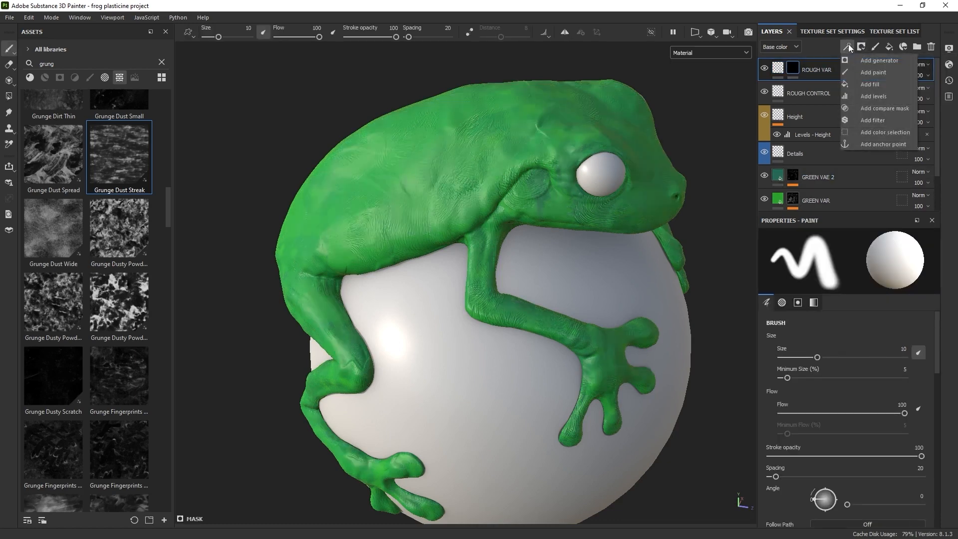
pyautogui.click(872, 84)
# - Assign the Grunge Leak Spots texture to the ROUGH VAR mask fill and set its projection to Tri-planar
pyautogui.scroll(-8, 96, 199)
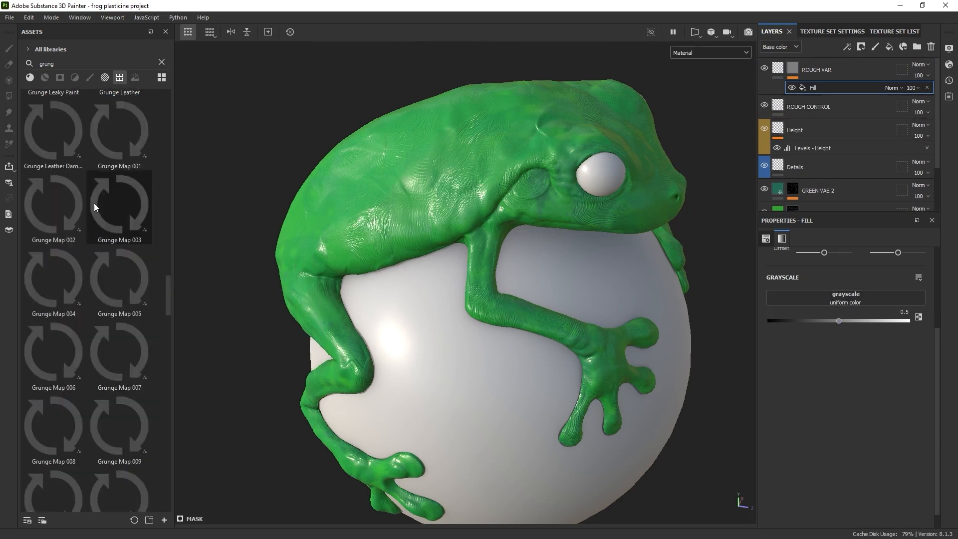
pyautogui.scroll(3, 98, 225)
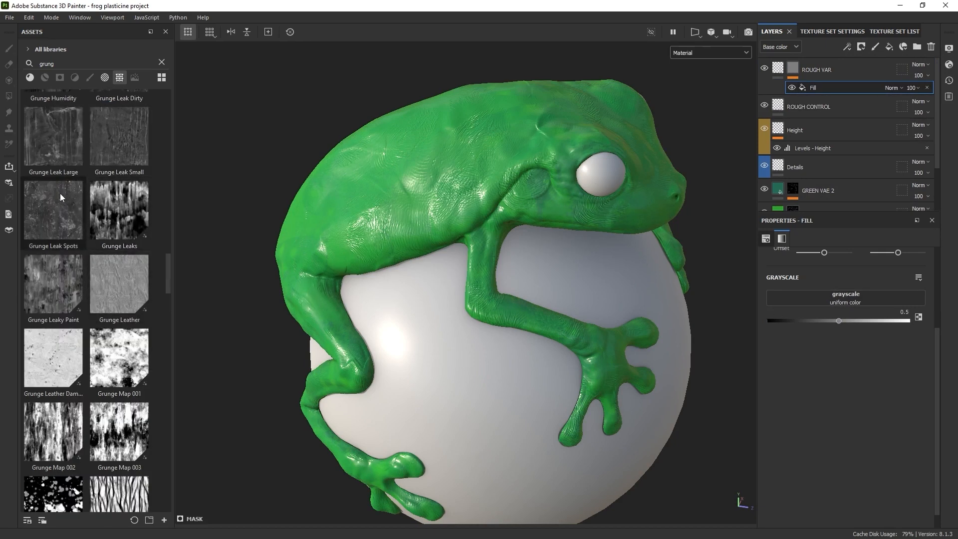
pyautogui.click(57, 218)
pyautogui.moveTo(52, 210); pyautogui.dragTo(862, 304)
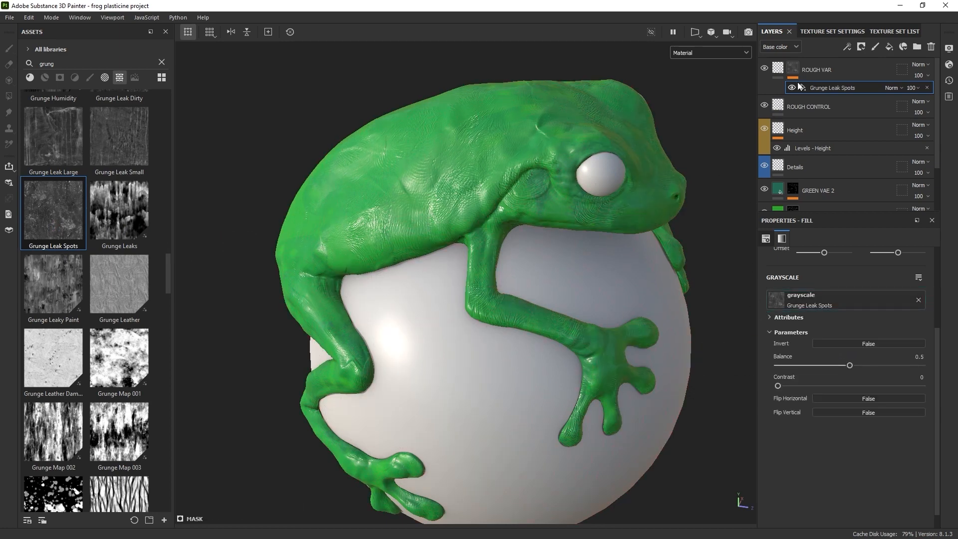
pyautogui.scroll(3, 858, 368)
pyautogui.click(845, 277)
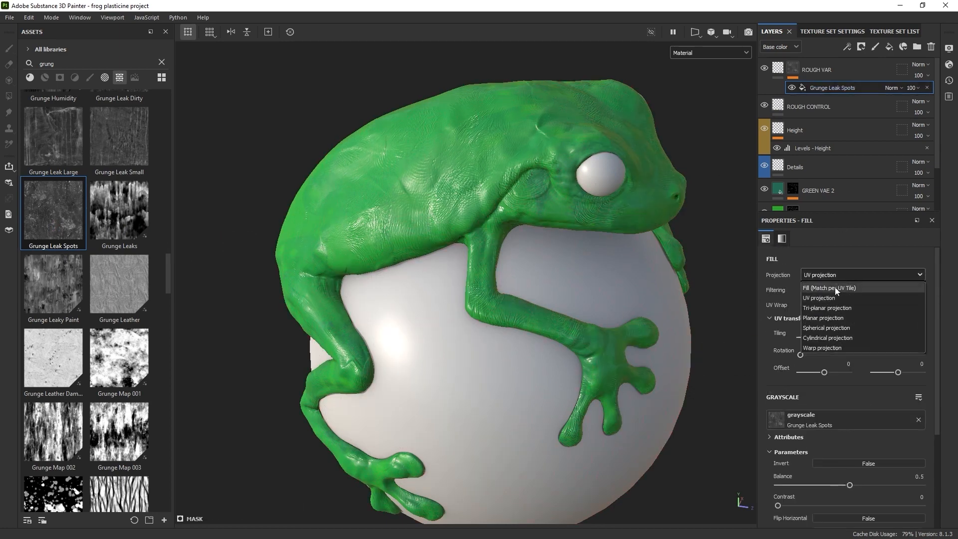
pyautogui.click(827, 308)
# - Adjust the Grunge Leak Spots mask in mask view to tiling 1.17, balance 0.42 and contrast 0.02
pyautogui.scroll(-2, 809, 387)
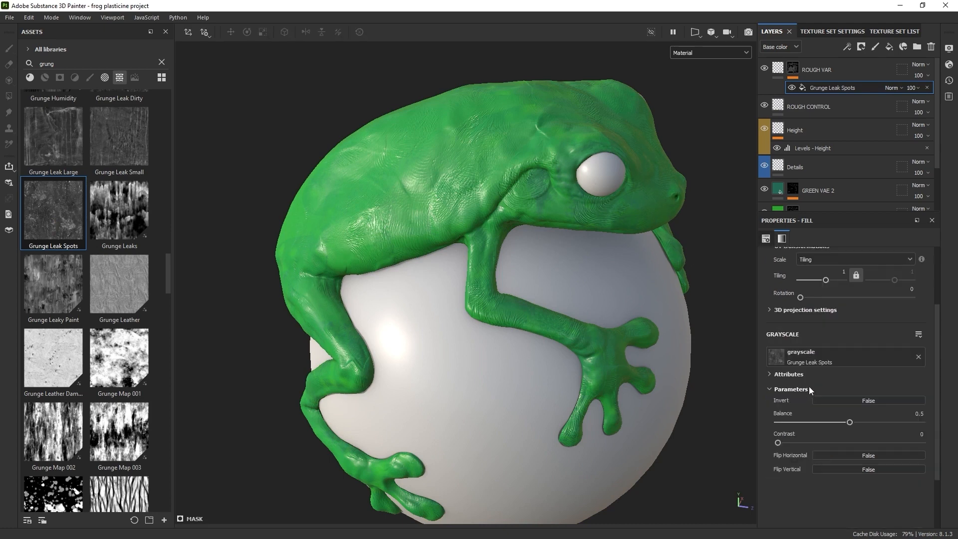
pyautogui.moveTo(882, 421); pyautogui.dragTo(848, 418)
pyautogui.moveTo(778, 442); pyautogui.dragTo(784, 439)
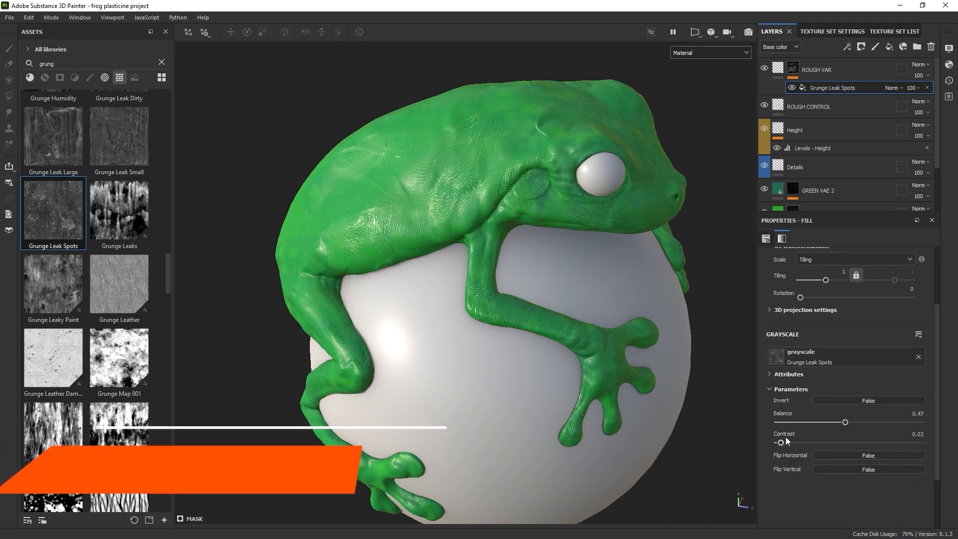
pyautogui.keyDown('alt'); pyautogui.click(793, 70); pyautogui.keyUp('alt')
pyautogui.moveTo(825, 280); pyautogui.dragTo(827, 281)
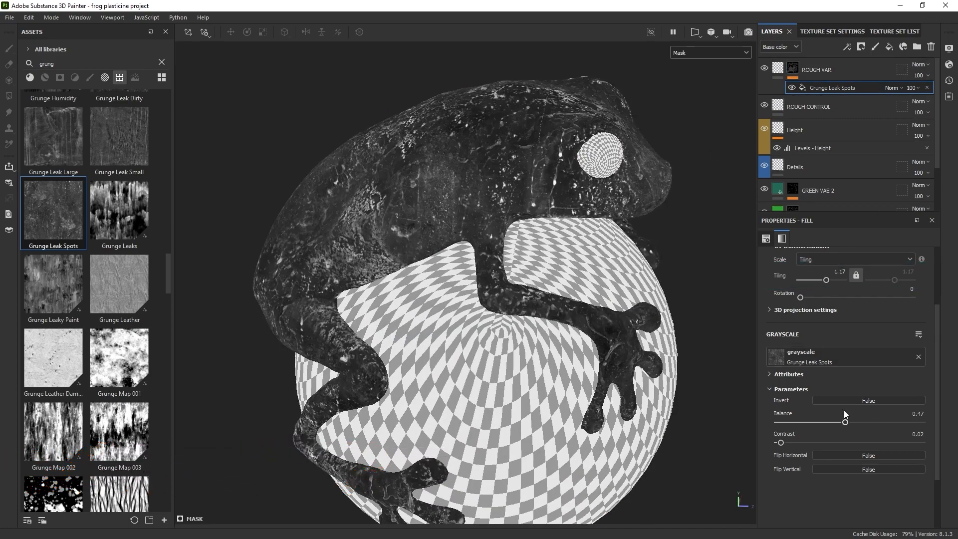
pyautogui.moveTo(838, 425)
pyautogui.mouseDown()
pyautogui.moveTo(851, 423)
pyautogui.moveTo(838, 423)
pyautogui.mouseUp()
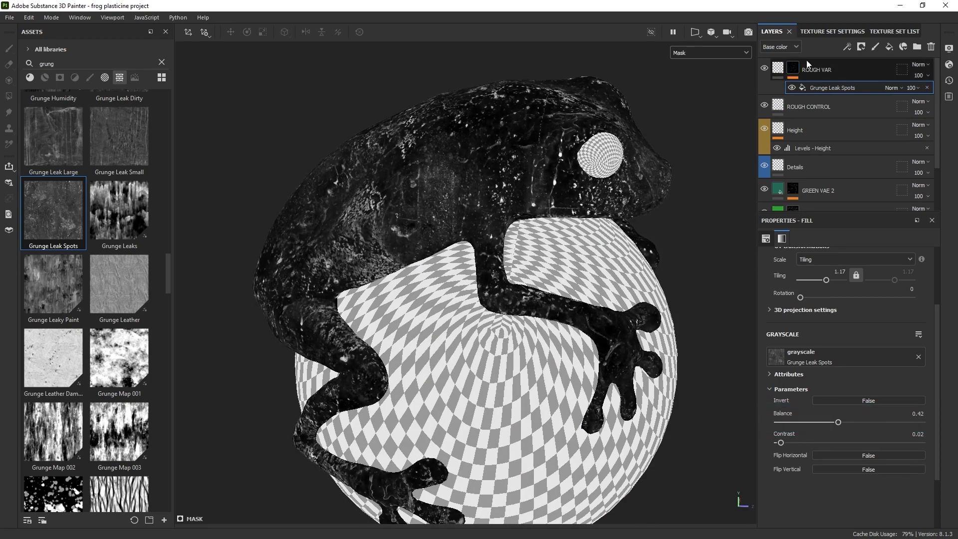
# - Return to the material view, inspect the shiny spots on the frog's back, and set the ROUGH VAR layer's roughness to 0.3217
pyautogui.click(778, 68)
pyautogui.keyDown('alt'); pyautogui.moveTo(528, 186); pyautogui.dragTo(474, 190); pyautogui.keyUp('alt')
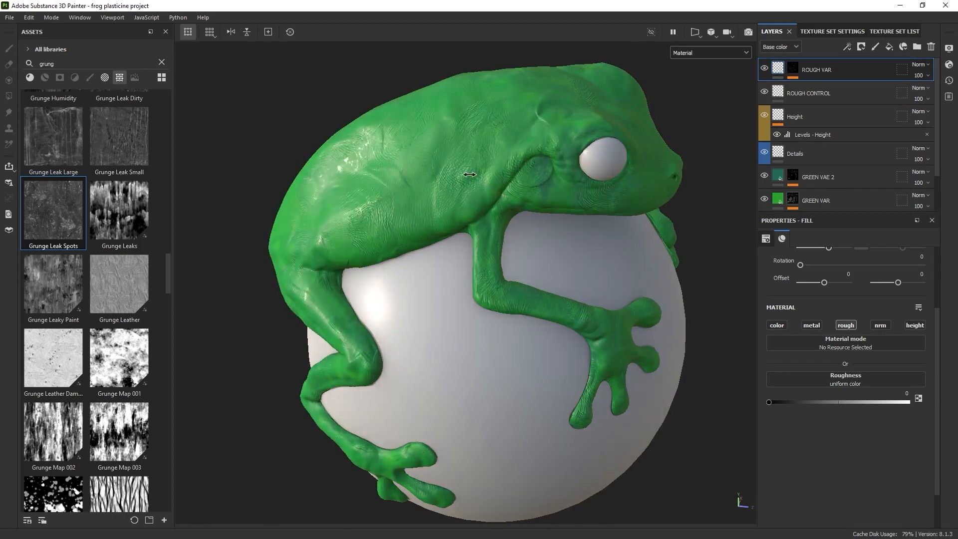
pyautogui.scroll(5, 432, 195)
pyautogui.keyDown('alt'); pyautogui.moveTo(484, 309); pyautogui.dragTo(453, 217); pyautogui.keyUp('alt')
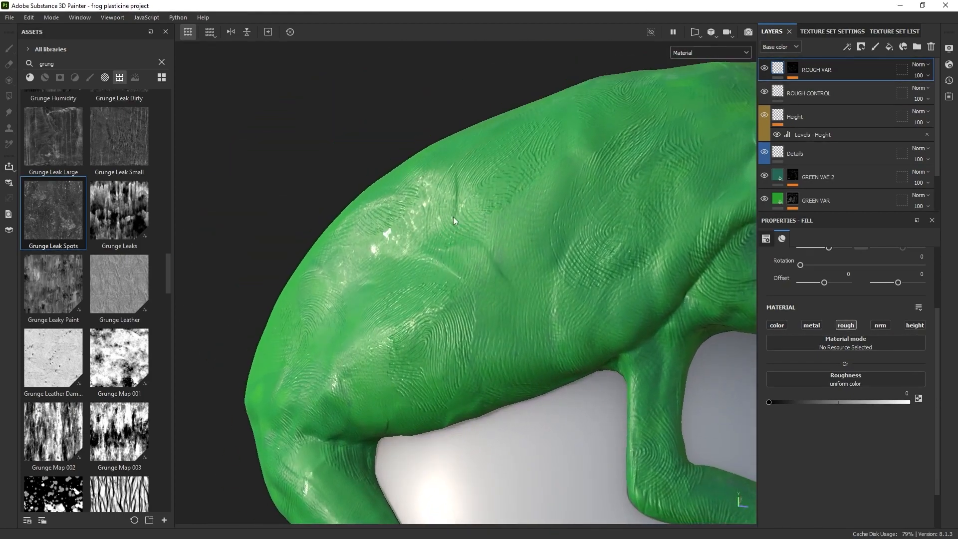
pyautogui.moveTo(455, 232)
pyautogui.keyDown('shift'); pyautogui.mouseDown(button='right')
pyautogui.moveTo(468, 228)
pyautogui.moveTo(458, 231)
pyautogui.mouseUp(button='right'); pyautogui.keyUp('shift')
pyautogui.keyDown('alt'); pyautogui.moveTo(648, 280); pyautogui.dragTo(622, 263); pyautogui.keyUp('alt')
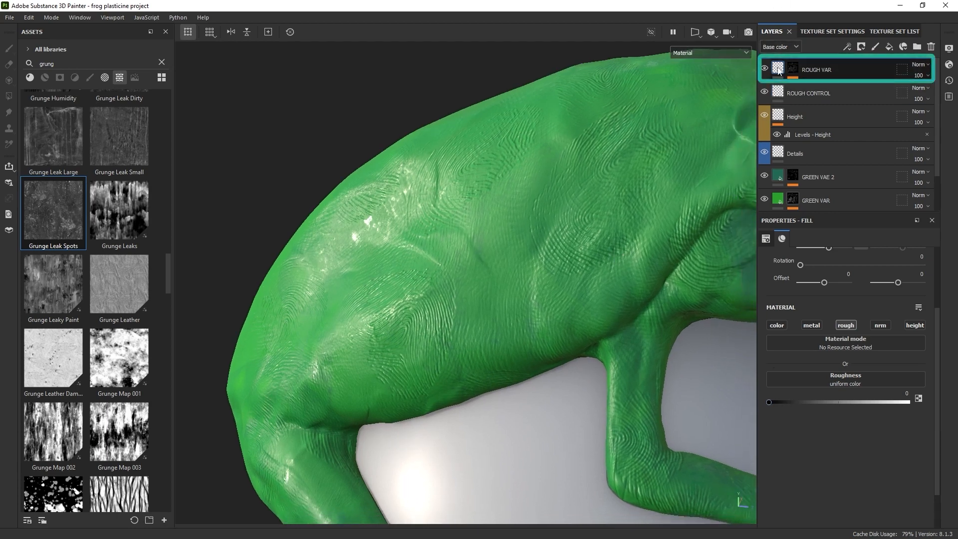
pyautogui.click(769, 402)
pyautogui.moveTo(769, 402); pyautogui.dragTo(812, 400)
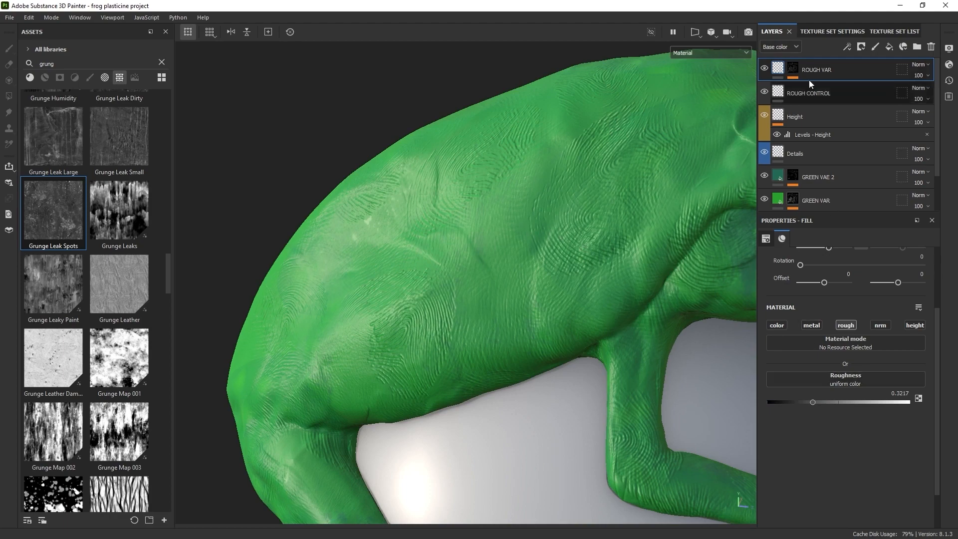
# - Compare the frog with the ROUGH CONTROL layer off and on, and set the ROUGH VAR layer's roughness to 0.3042
pyautogui.click(765, 92)
pyautogui.click(765, 92)
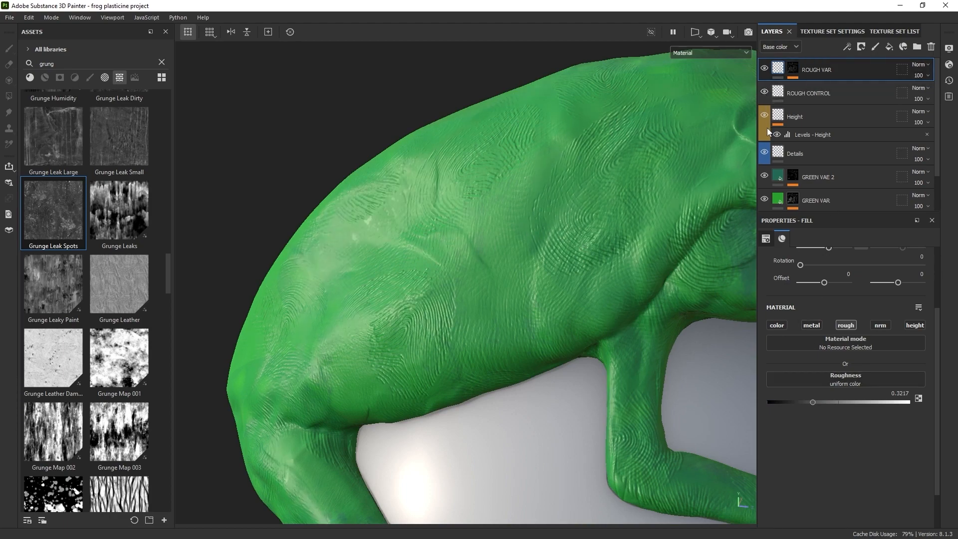
pyautogui.keyDown('shift'); pyautogui.moveTo(586, 130); pyautogui.dragTo(557, 135, button='right'); pyautogui.keyUp('shift')
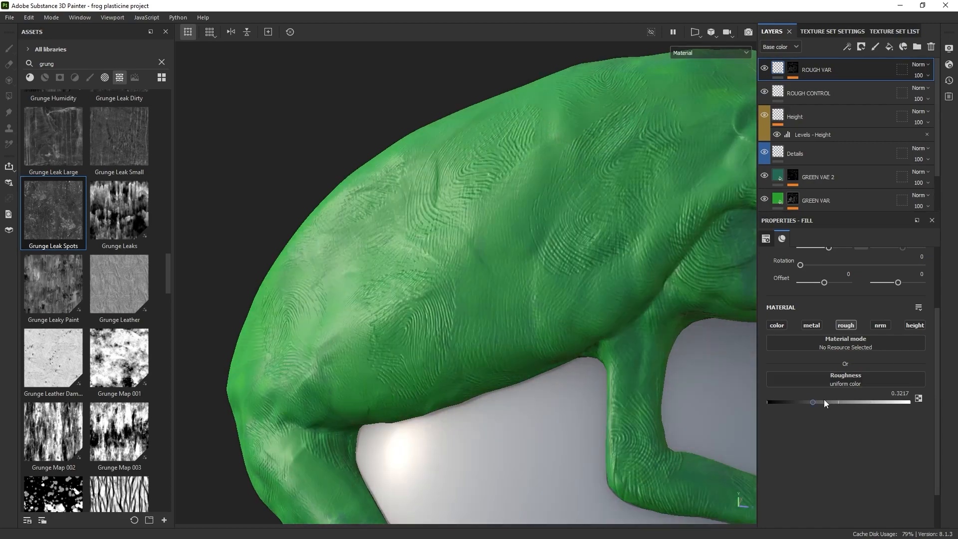
pyautogui.moveTo(806, 402); pyautogui.dragTo(810, 403)
pyautogui.scroll(-1, 564, 250)
pyautogui.keyDown('alt'); pyautogui.moveTo(564, 250); pyautogui.dragTo(507, 179, button='middle'); pyautogui.keyUp('alt')
pyautogui.scroll(-3, 562, 195)
pyautogui.keyDown('shift'); pyautogui.moveTo(506, 180); pyautogui.dragTo(558, 213, button='right'); pyautogui.keyUp('shift')
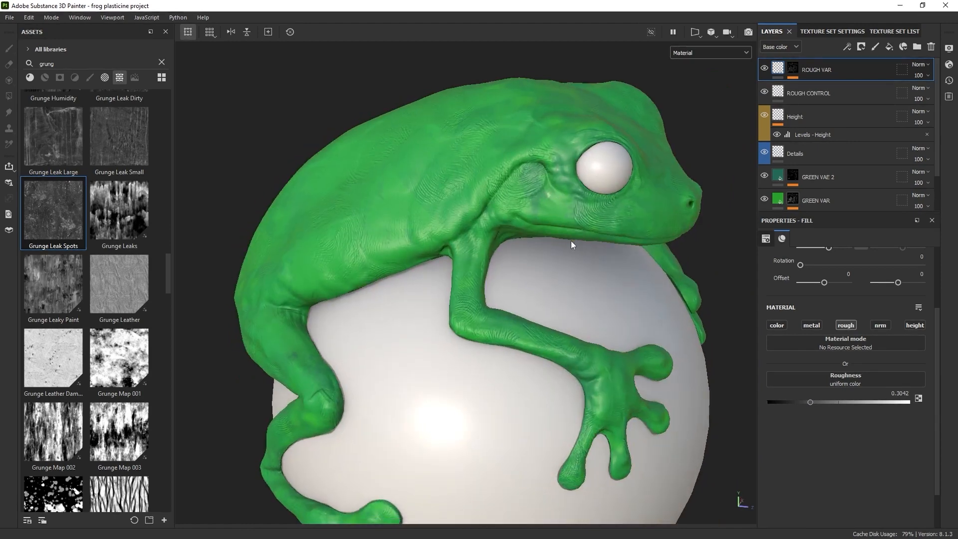
# - Set the ROUGH CONTROL layer's roughness to 0.8706 and check the frog from another angle with rotated lighting
pyautogui.click(823, 93)
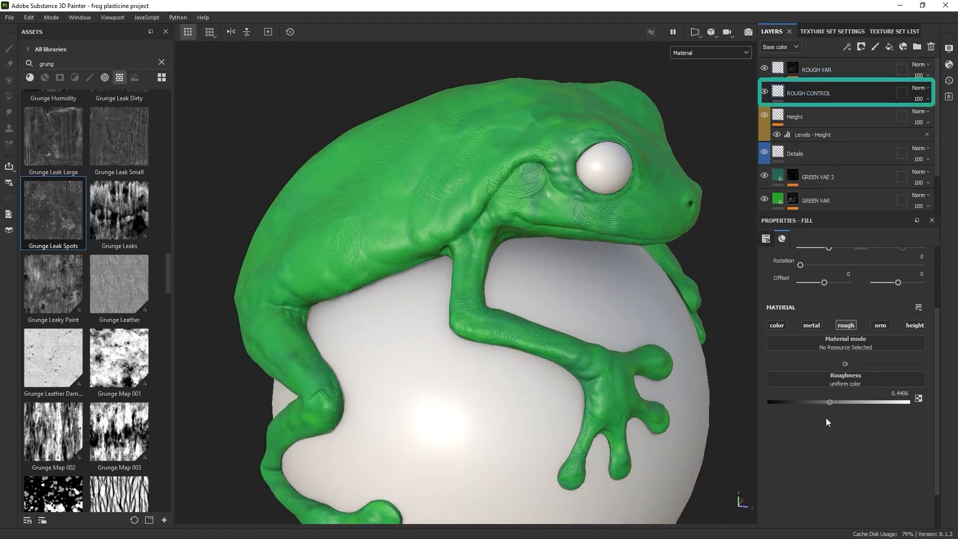
pyautogui.moveTo(830, 402); pyautogui.dragTo(892, 402)
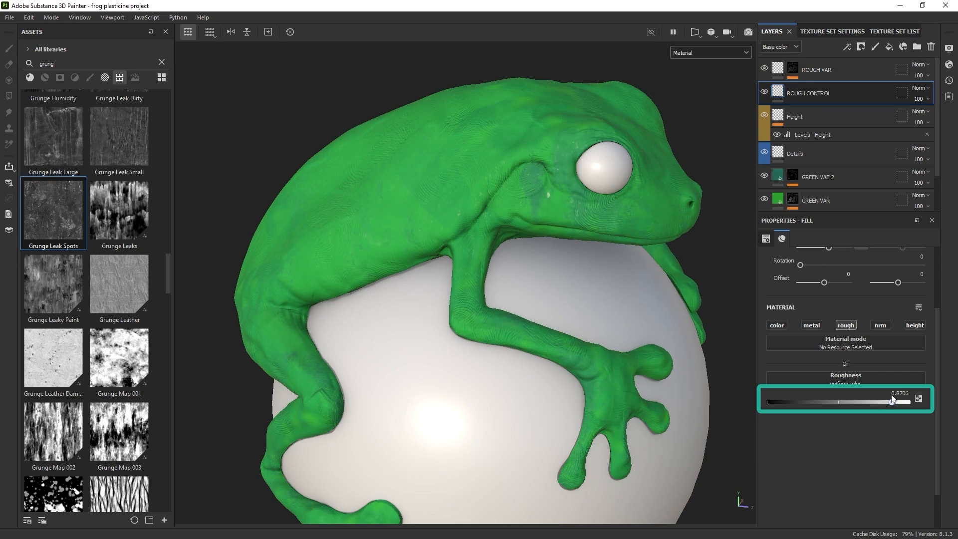
pyautogui.click(818, 70)
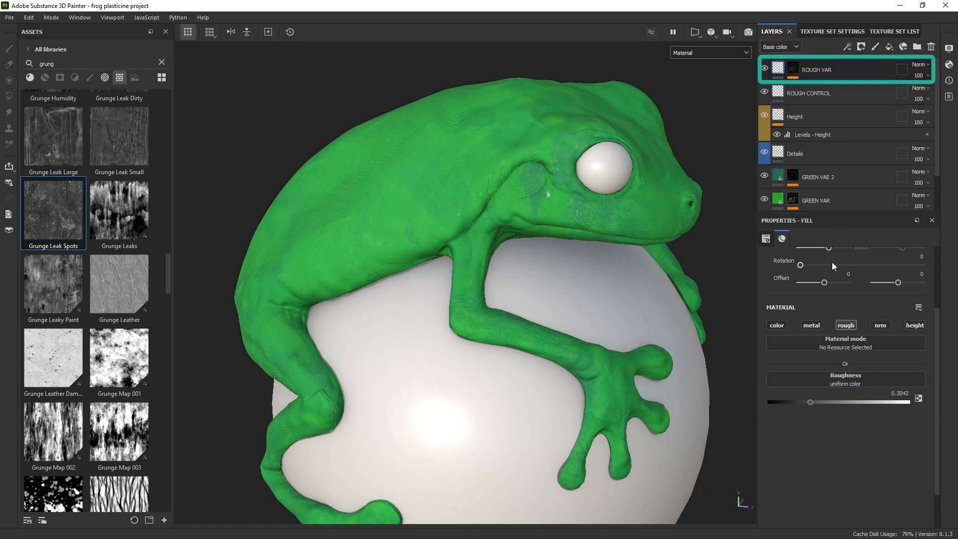
pyautogui.keyDown('shift'); pyautogui.moveTo(646, 128); pyautogui.dragTo(616, 126, button='right'); pyautogui.keyUp('shift')
pyautogui.keyDown('alt'); pyautogui.moveTo(394, 177); pyautogui.dragTo(321, 175); pyautogui.keyUp('alt')
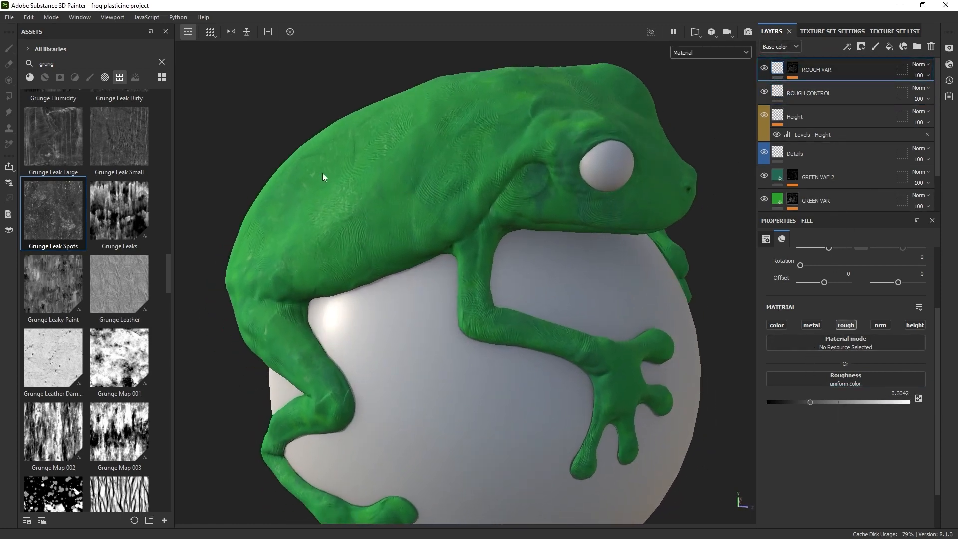
# - Raise the balance of the Grunge Leak Spots fill in the ROUGH VAR mask to 0.77
pyautogui.click(792, 71)
pyautogui.click(816, 87)
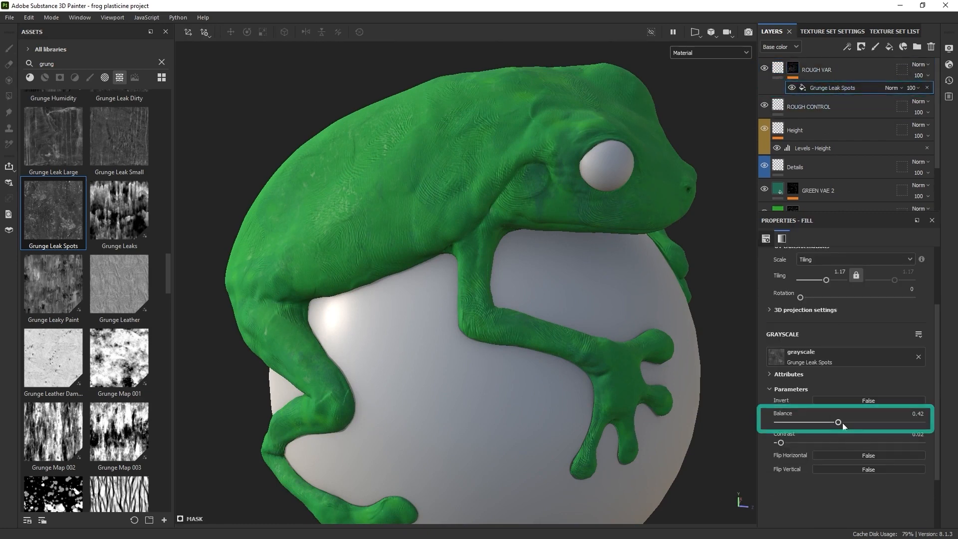
pyautogui.moveTo(840, 424); pyautogui.dragTo(803, 424)
pyautogui.moveTo(876, 422)
pyautogui.mouseDown()
pyautogui.moveTo(901, 428)
pyautogui.moveTo(888, 422)
pyautogui.mouseUp()
pyautogui.moveTo(614, 294)
pyautogui.keyDown('shift'); pyautogui.mouseDown(button='right')
pyautogui.moveTo(585, 293)
pyautogui.moveTo(627, 294)
pyautogui.moveTo(618, 296)
pyautogui.mouseUp(button='right'); pyautogui.keyUp('shift')
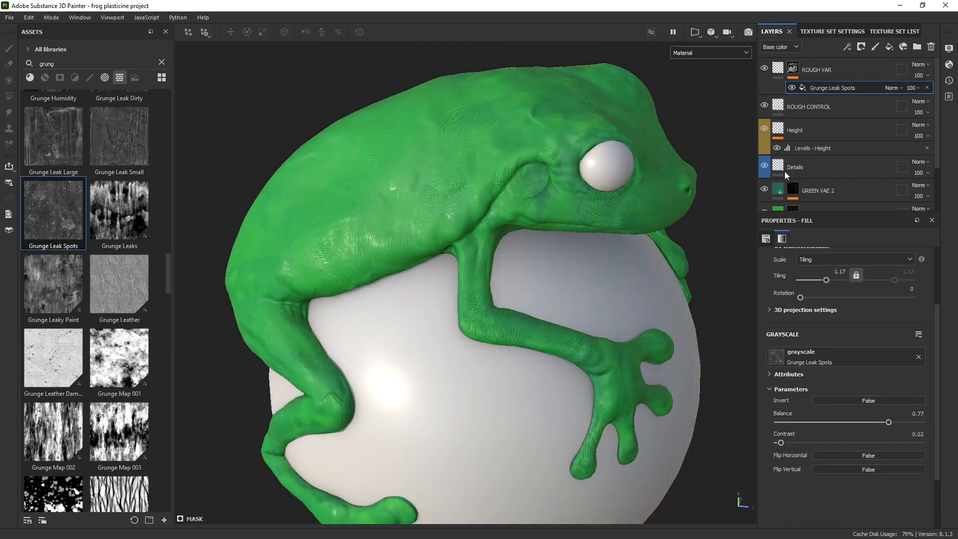
# - Set the ROUGH VAR layer's roughness to 0.3601 and review the whole frog
pyautogui.click(818, 106)
pyautogui.moveTo(859, 401); pyautogui.dragTo(818, 402)
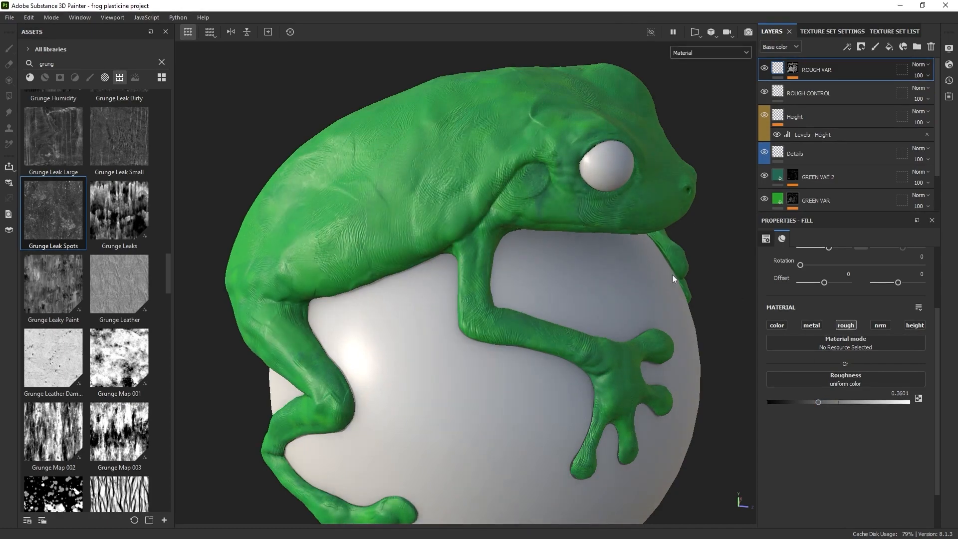
pyautogui.scroll(-5, 597, 264)
pyautogui.keyDown('alt'); pyautogui.moveTo(554, 280); pyautogui.dragTo(599, 283); pyautogui.keyUp('alt')
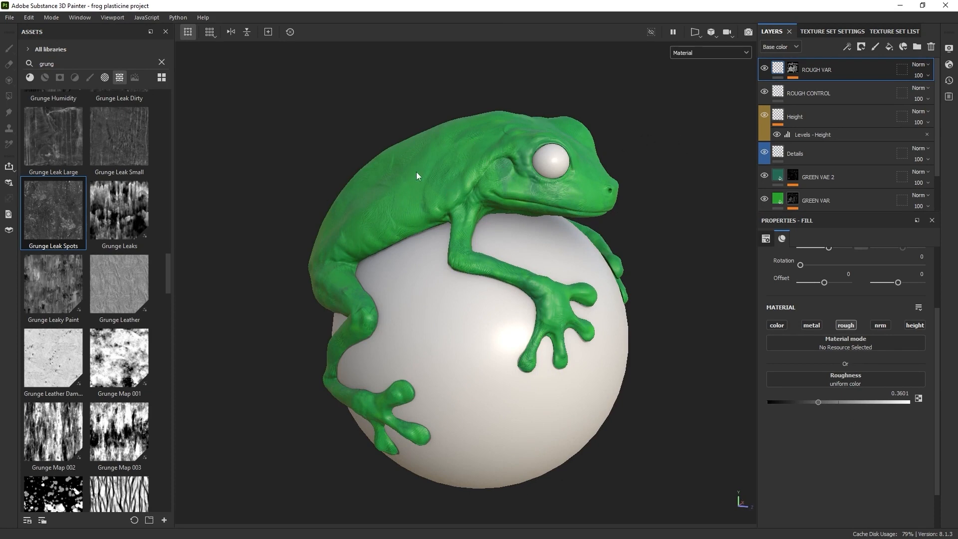
pyautogui.keyDown('alt'); pyautogui.moveTo(457, 149); pyautogui.dragTo(479, 191); pyautogui.keyUp('alt')
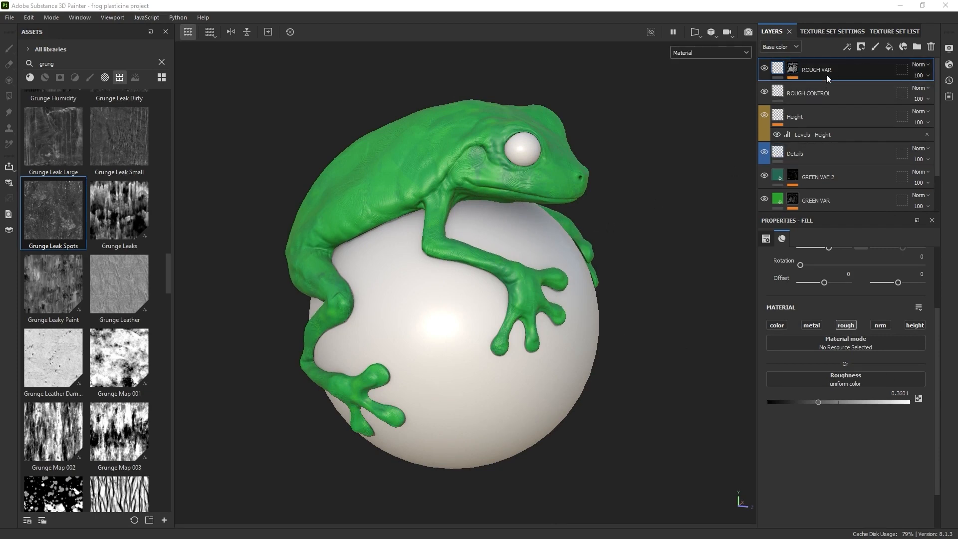
# - Group all layers from ROUGH VAR down to GREEN BASE into one folder
pyautogui.scroll(-2, 825, 72)
pyautogui.click(832, 194)
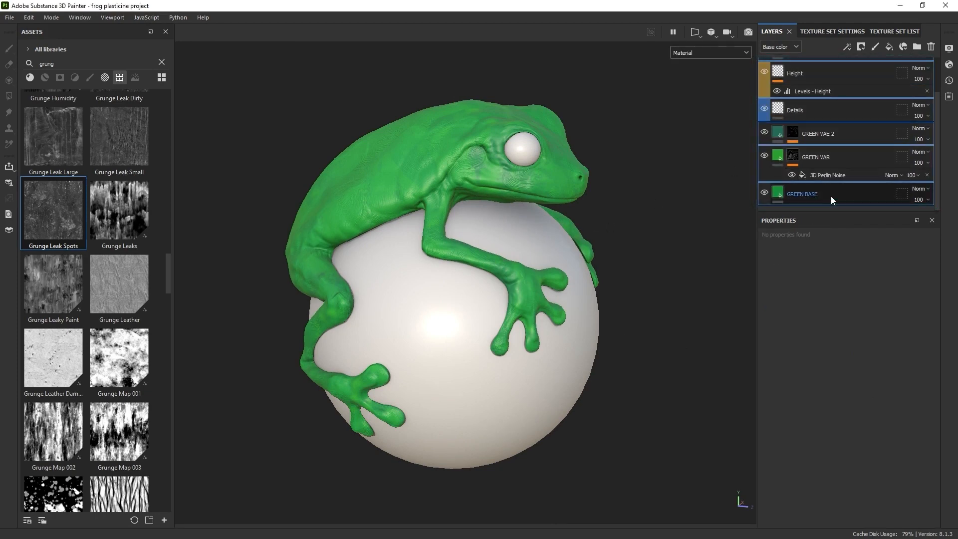
pyautogui.hotkey('ctrl', 'g')
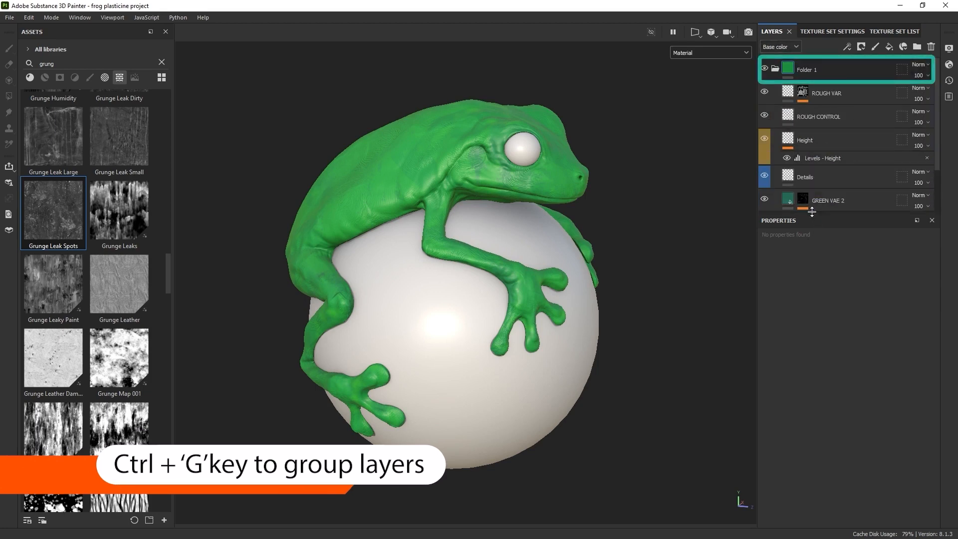
# - Enlarge the layer stack area, rename the new folder GREEN PLASTICINE TUTORIAL, and collapse it
pyautogui.moveTo(815, 214); pyautogui.dragTo(815, 325)
pyautogui.doubleClick(809, 69)
pyautogui.write('GREEN PLASTICON')
pyautogui.press('BackSpace')
pyautogui.press('BackSpace')
pyautogui.write('INE TUTORIAL')
pyautogui.press('Return')
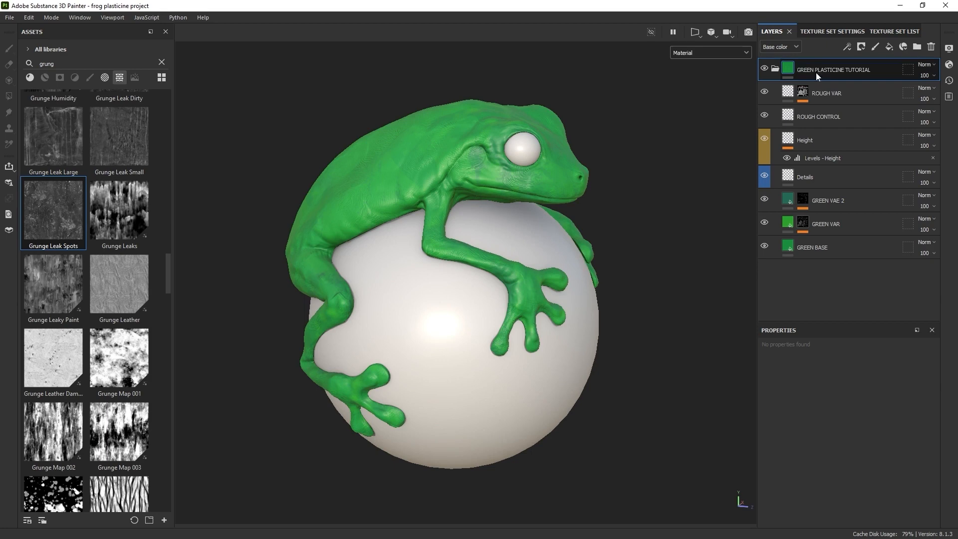
pyautogui.click(775, 69)
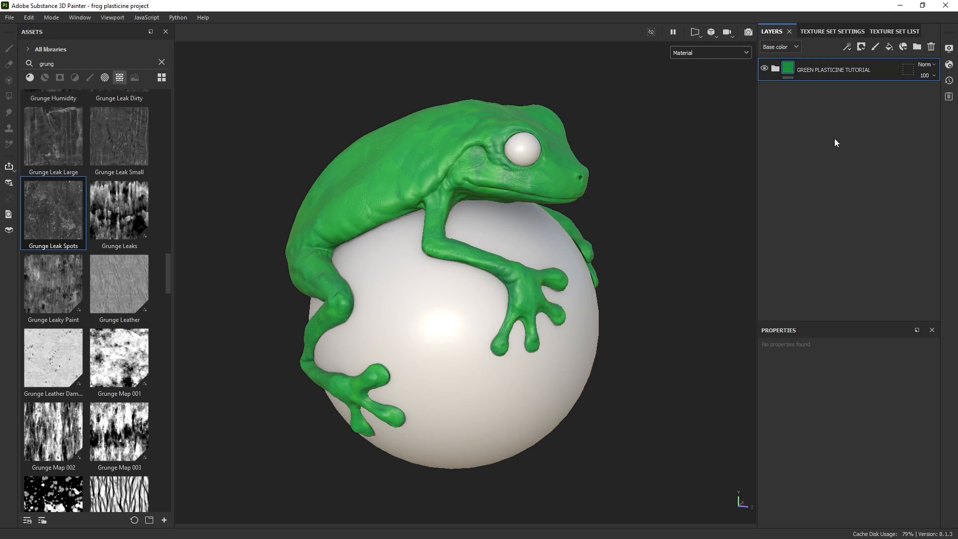
# - Create a smart material from the GREEN PLASTICINE TUTORIAL folder and apply it to the white sphere
pyautogui.rightClick(815, 68)
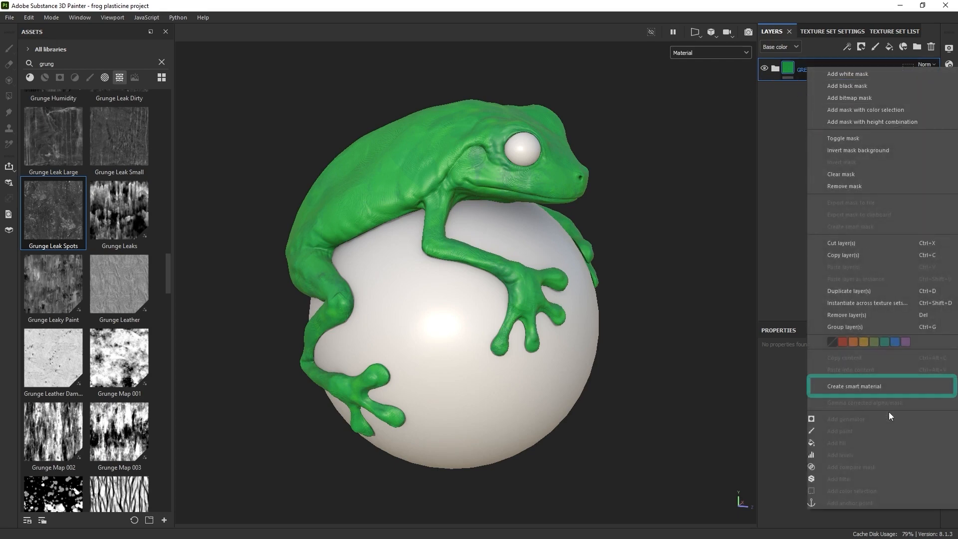
pyautogui.click(854, 386)
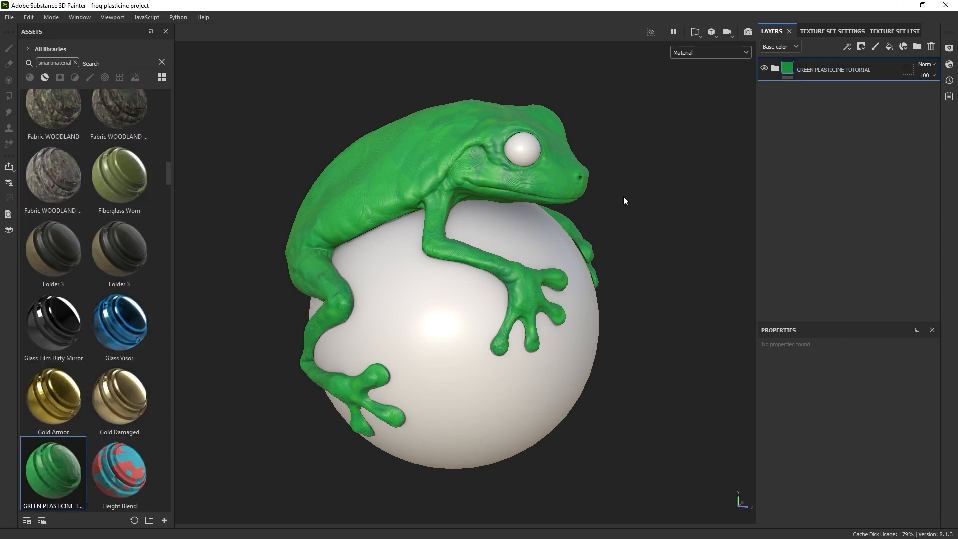
pyautogui.moveTo(75, 478); pyautogui.dragTo(502, 287)
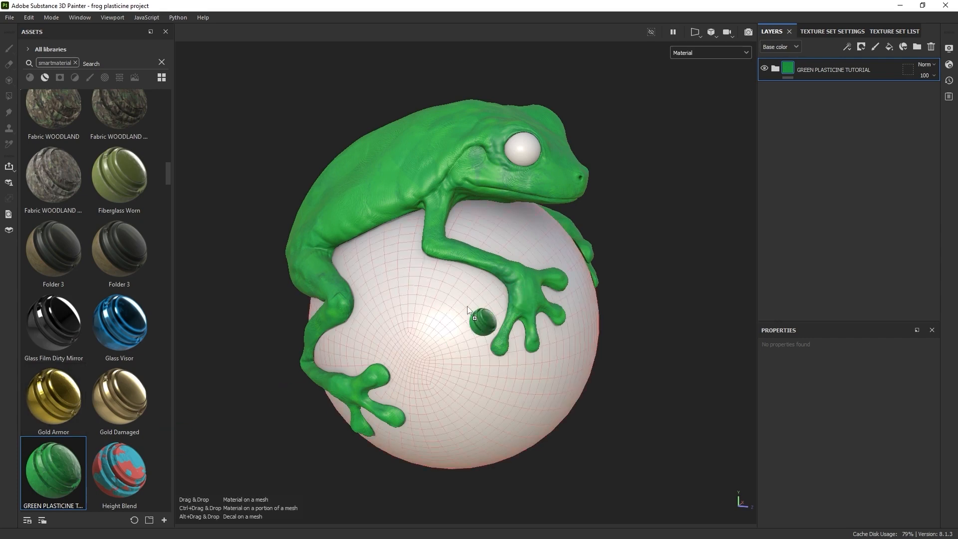
# - Apply the GREEN PLASTICINE TUTORIAL smart material to the sphere and the eyes, and isolate the sphere in the viewport
pyautogui.moveTo(432, 296); pyautogui.dragTo(432, 297)
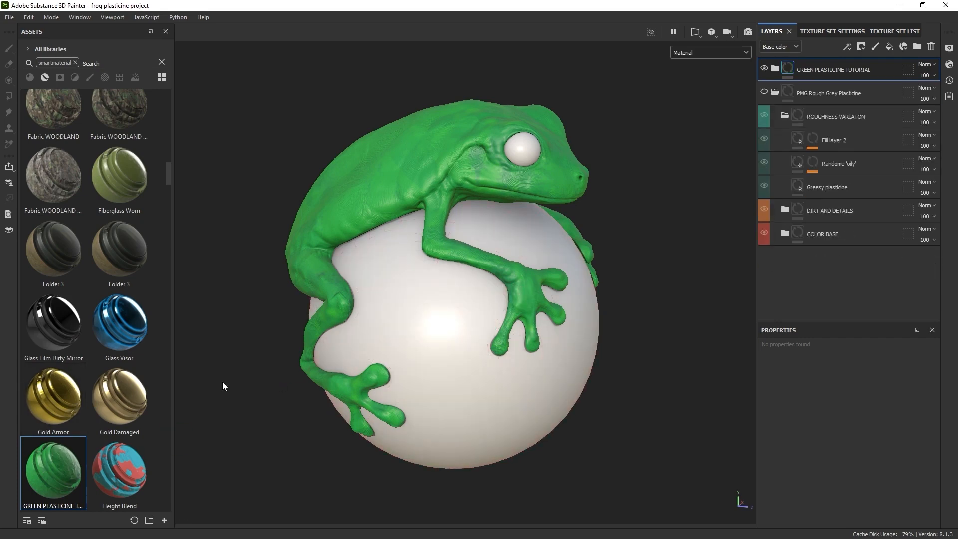
pyautogui.moveTo(50, 493); pyautogui.dragTo(356, 301)
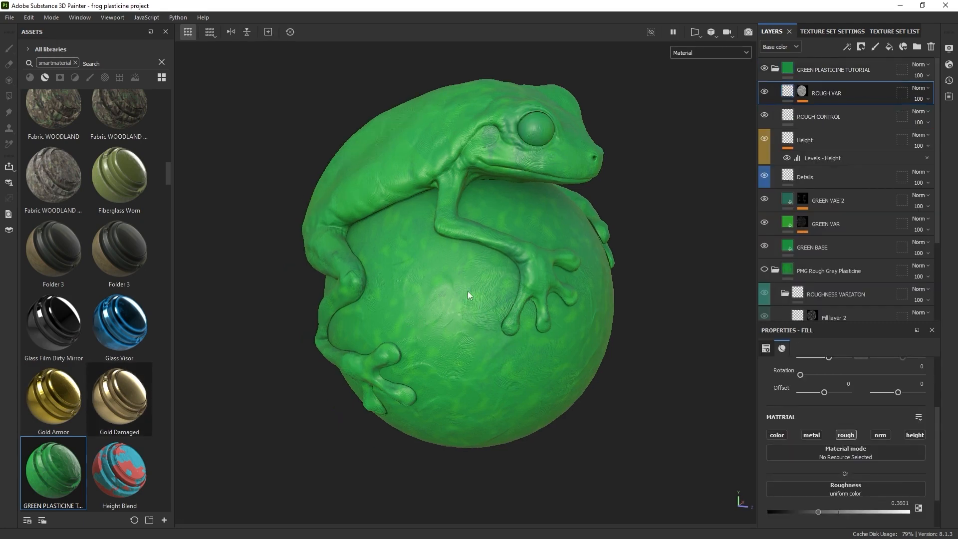
pyautogui.hotkey('alt', 'q')
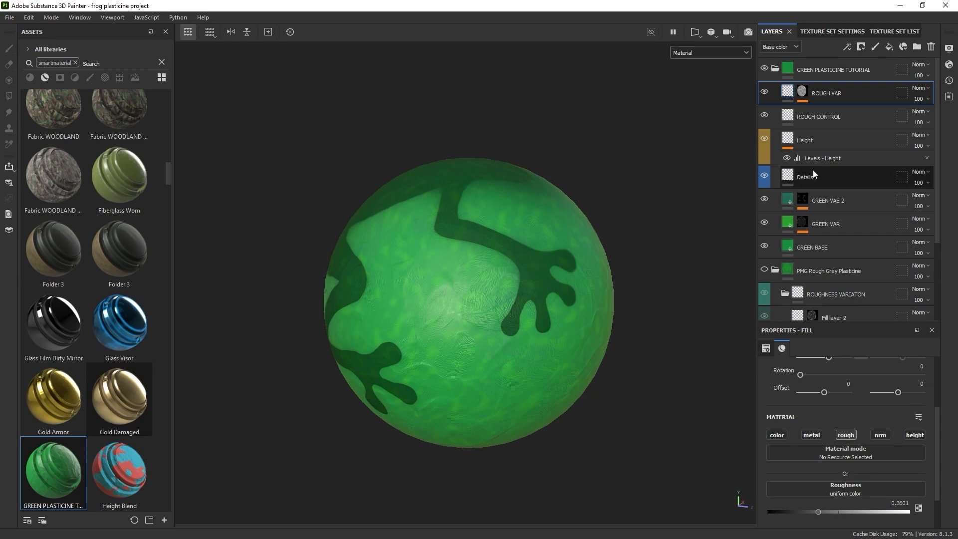
# - Hide GREEN VAE 2 in the sphere's material folder and set the tiling of GREEN VAR's 3D Perlin Noise mask to 0.04
pyautogui.click(775, 68)
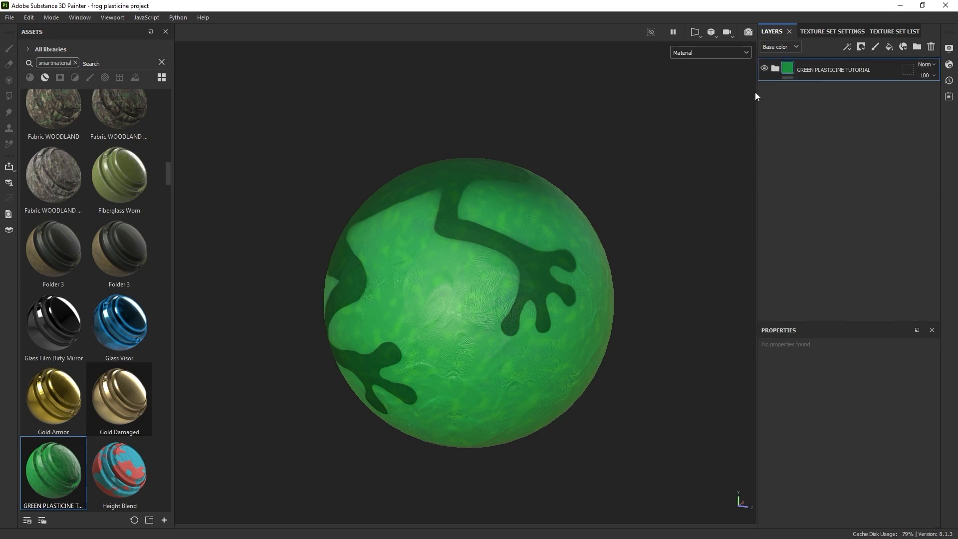
pyautogui.click(775, 69)
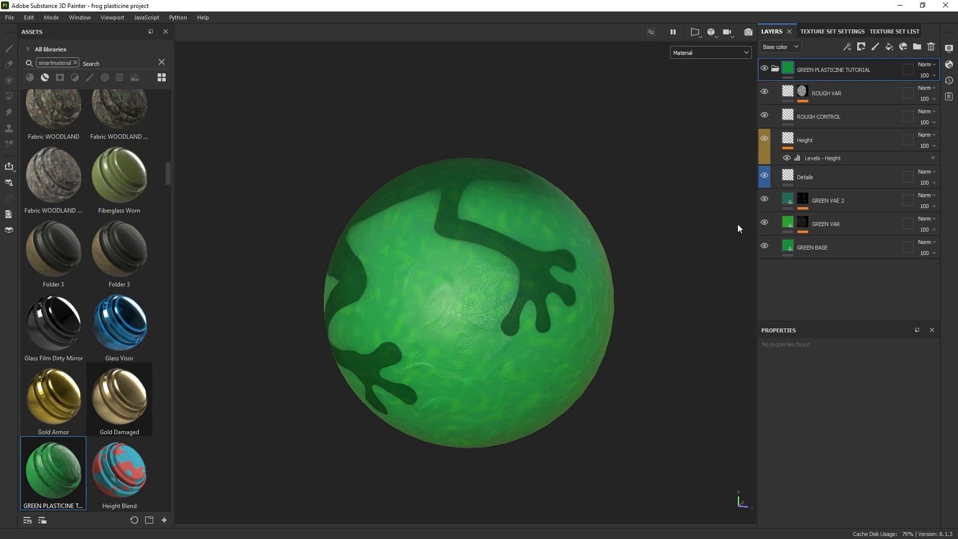
pyautogui.click(764, 222)
pyautogui.click(764, 222)
pyautogui.click(802, 224)
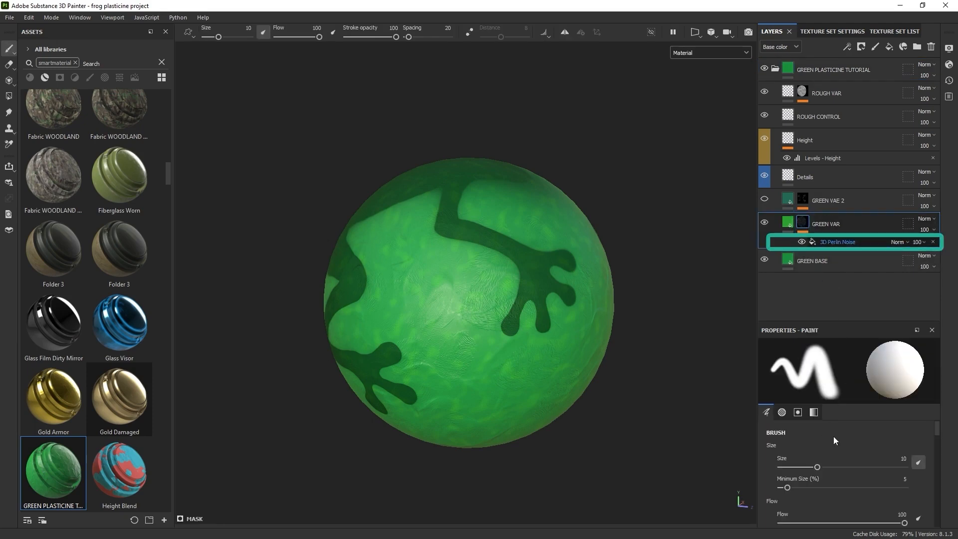
pyautogui.click(839, 242)
pyautogui.scroll(-2, 827, 440)
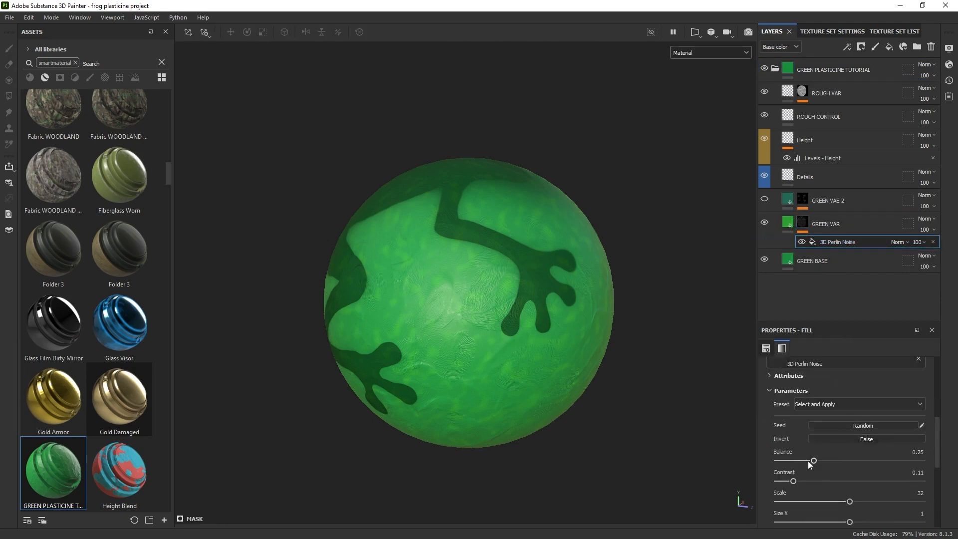
pyautogui.scroll(2, 812, 424)
pyautogui.moveTo(825, 372); pyautogui.dragTo(825, 373)
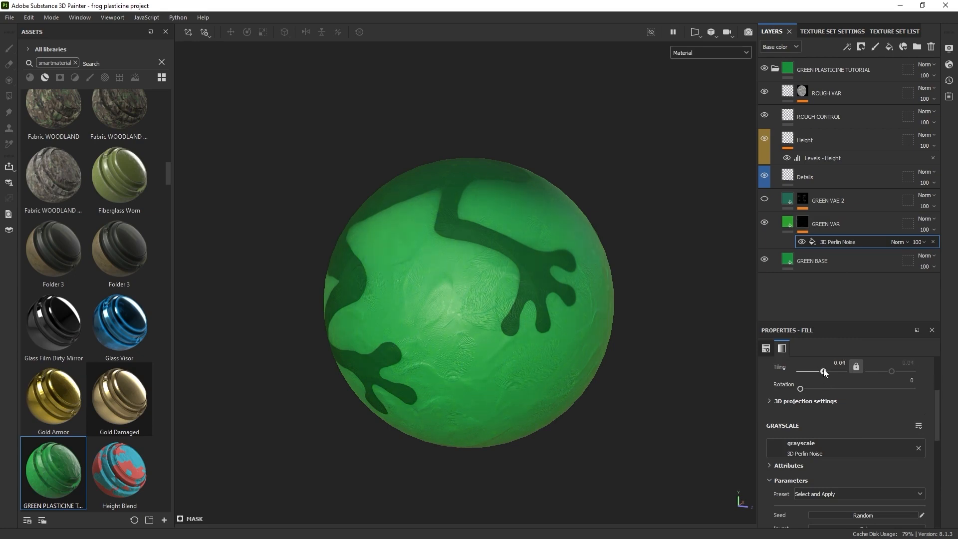
# - Set the 3D Perlin Noise mask's balance to 0.42 and contrast to 0.04, and review the sphere together with the whole frog
pyautogui.scroll(-2, 812, 479)
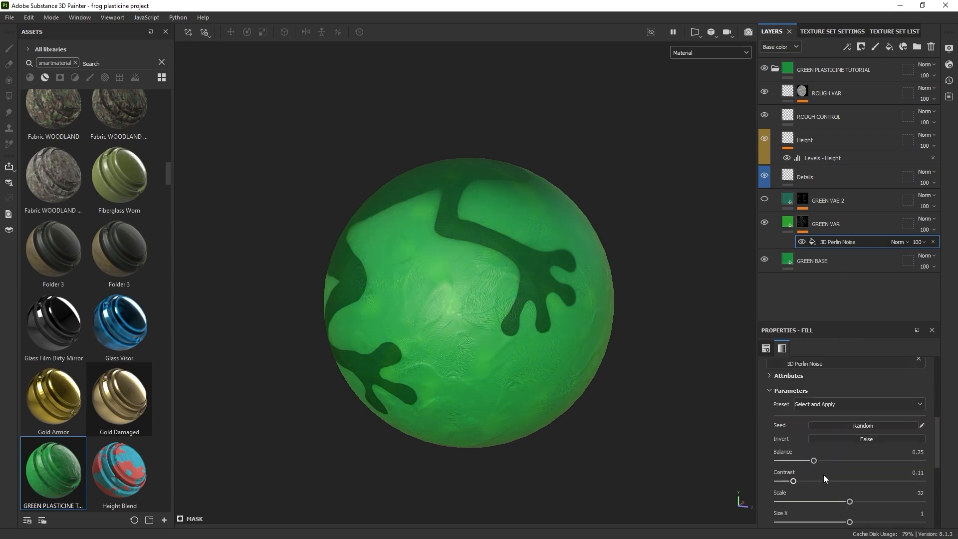
pyautogui.moveTo(832, 462); pyautogui.dragTo(838, 461)
pyautogui.moveTo(793, 481); pyautogui.dragTo(783, 481)
pyautogui.keyDown('alt'); pyautogui.moveTo(539, 245); pyautogui.dragTo(499, 229); pyautogui.keyUp('alt')
pyautogui.hotkey('alt', 'q')
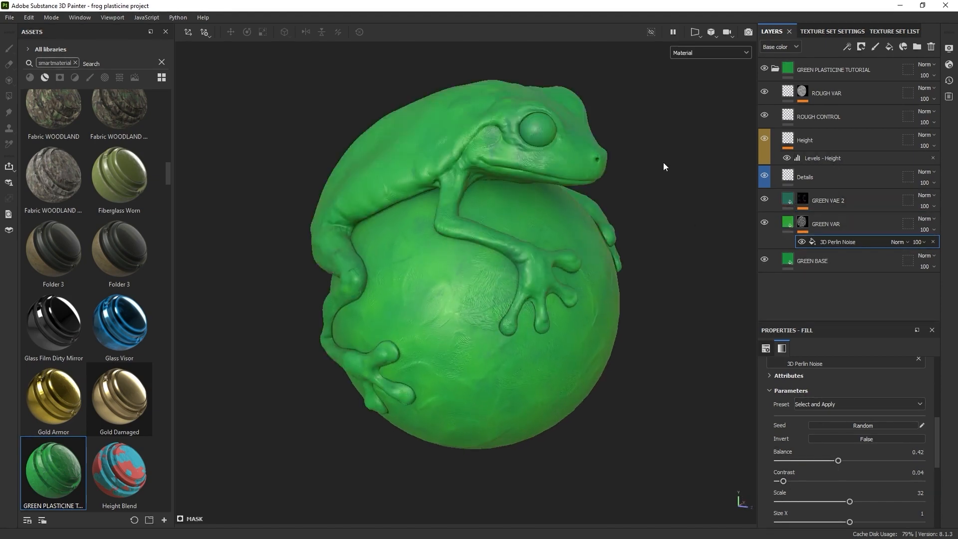
pyautogui.keyDown('alt'); pyautogui.moveTo(642, 181); pyautogui.dragTo(627, 207, button='middle'); pyautogui.keyUp('alt')
pyautogui.keyDown('alt'); pyautogui.moveTo(627, 207); pyautogui.dragTo(543, 188); pyautogui.keyUp('alt')
# - Add a fill layer above the sphere's collapsed GREEN PLASTICINE TUTORIAL folder and limit it to the color channel
pyautogui.click(775, 71)
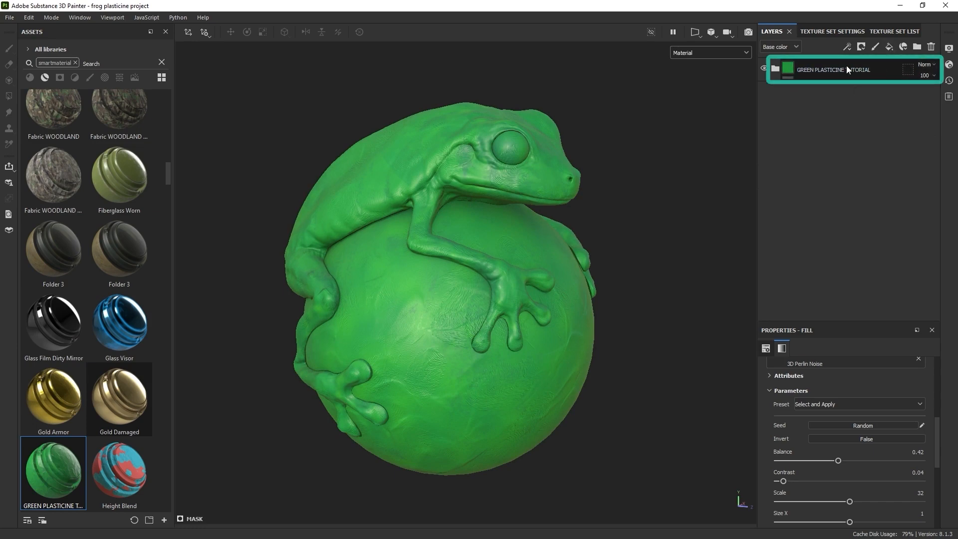
pyautogui.click(889, 47)
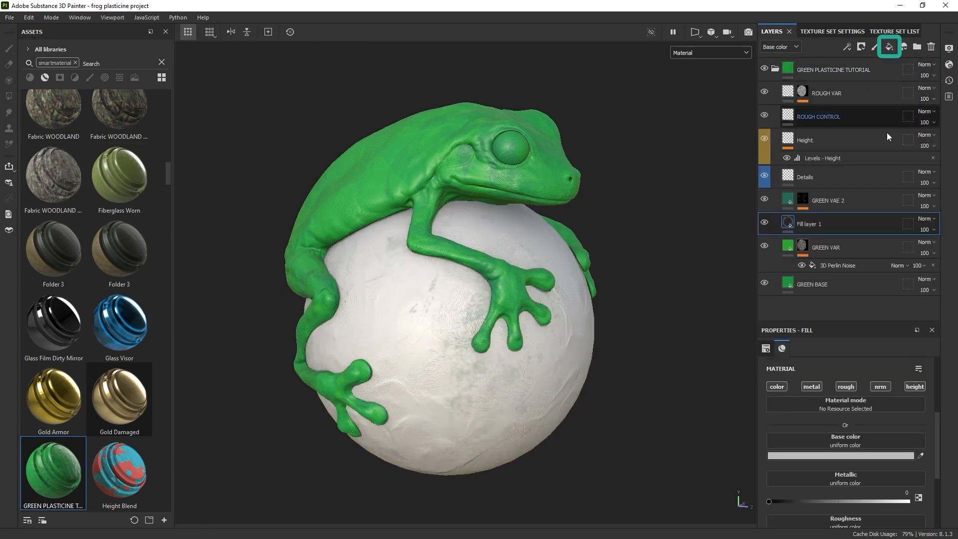
pyautogui.moveTo(842, 228); pyautogui.dragTo(824, 60)
pyautogui.click(775, 91)
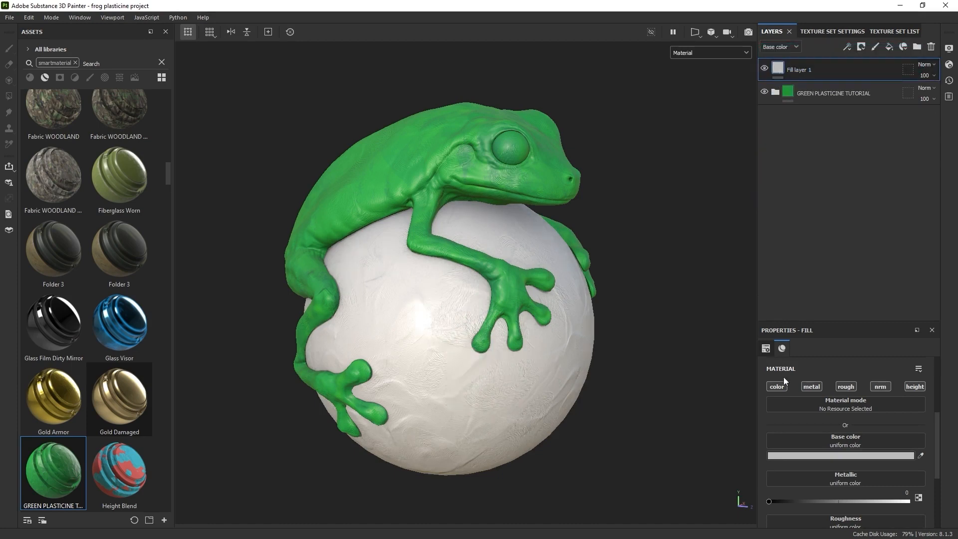
pyautogui.click(811, 386)
pyautogui.click(845, 386)
pyautogui.click(880, 386)
pyautogui.click(914, 386)
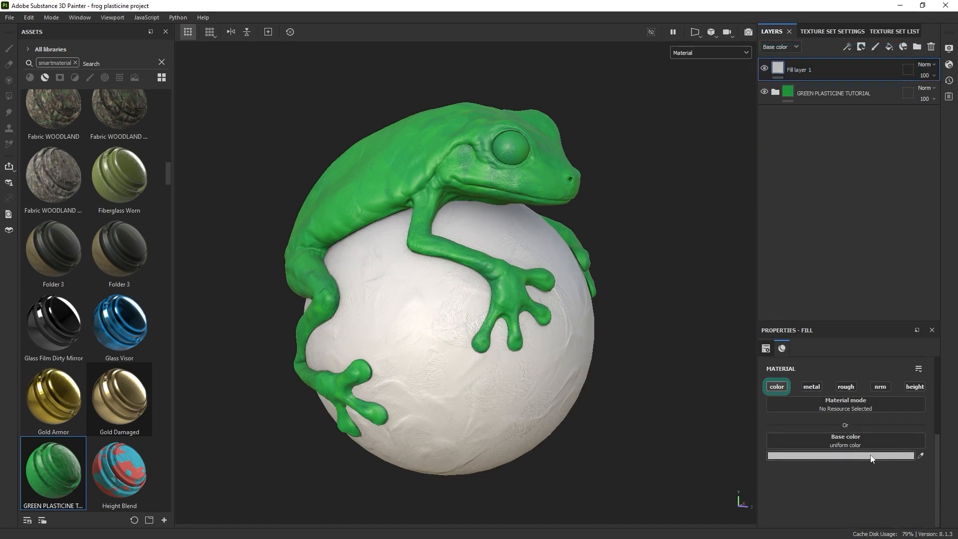
# - Set the sphere's fill layer to a saturated red base color with the Color blend mode and review the surface
pyautogui.click(859, 455)
pyautogui.click(823, 309)
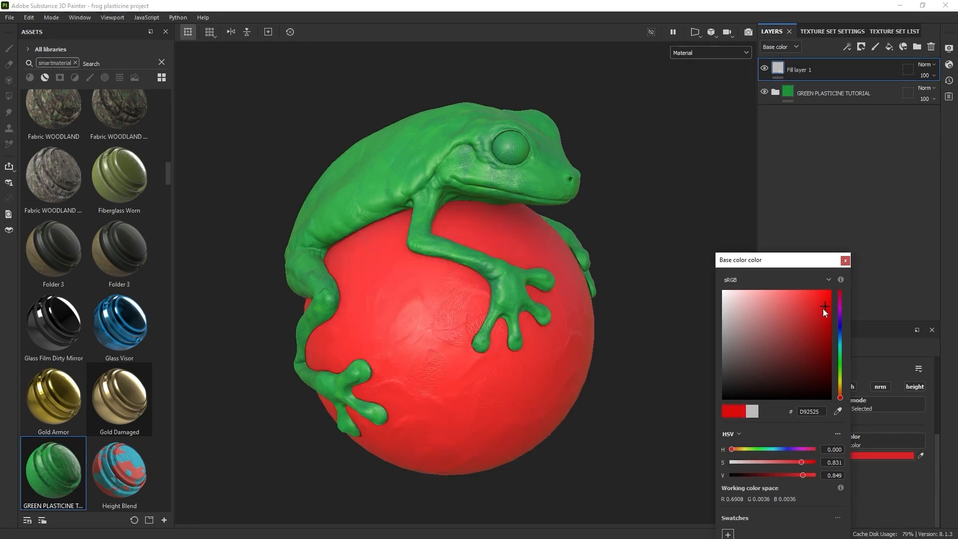
pyautogui.keyDown('alt'); pyautogui.moveTo(537, 256); pyautogui.dragTo(542, 234); pyautogui.keyUp('alt')
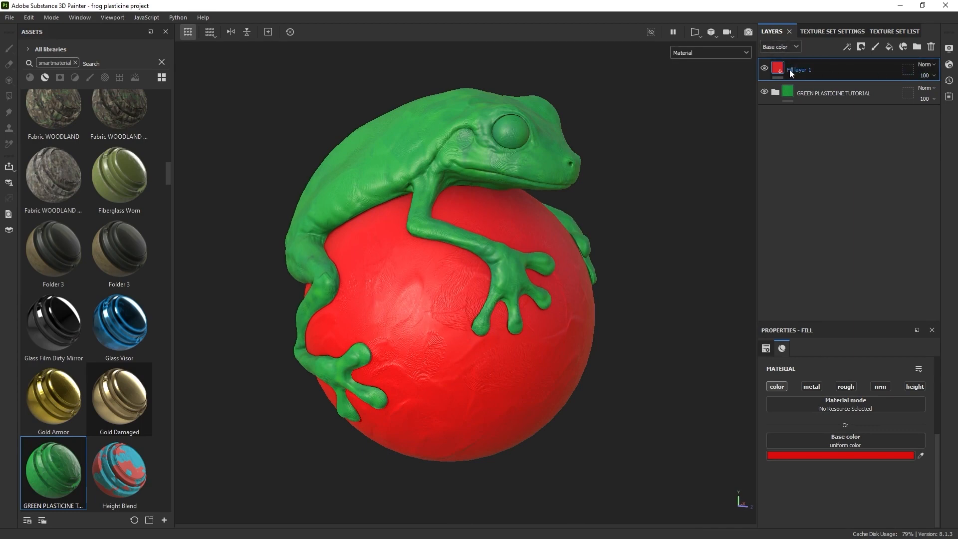
pyautogui.click(925, 65)
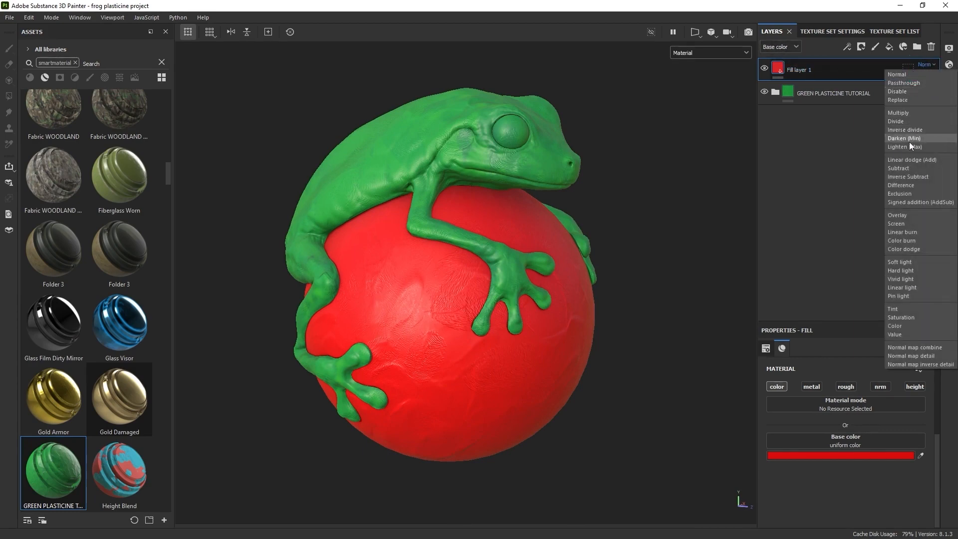
pyautogui.click(907, 327)
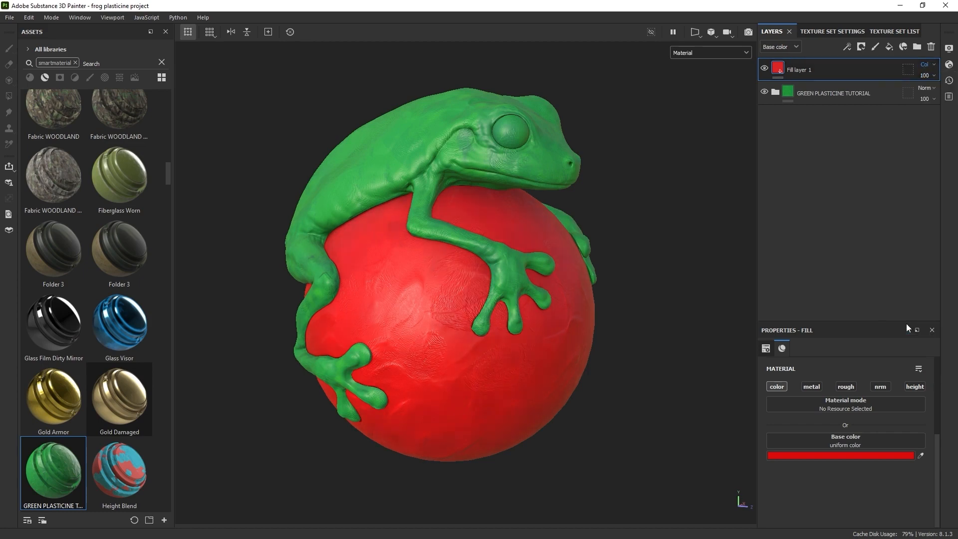
pyautogui.keyDown('alt'); pyautogui.moveTo(528, 256); pyautogui.dragTo(399, 244); pyautogui.keyUp('alt')
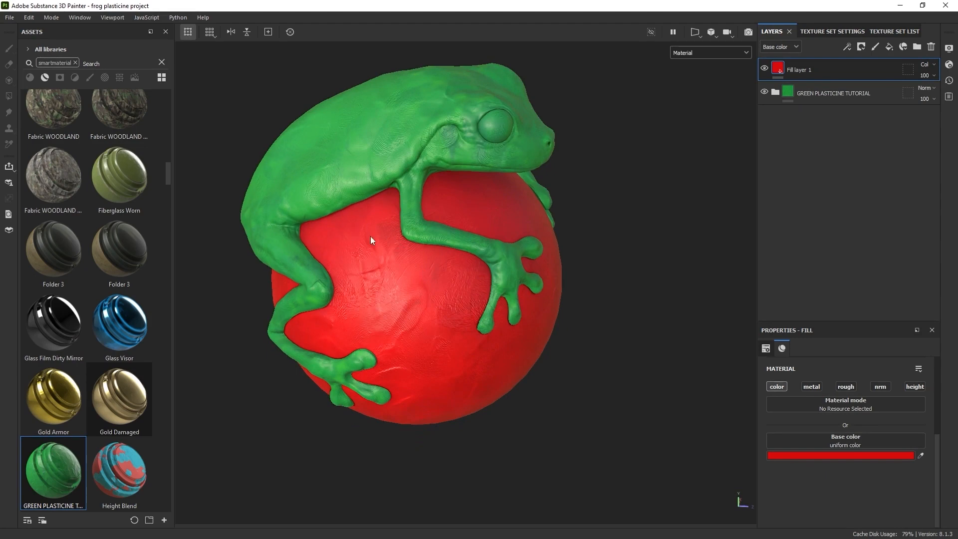
pyautogui.keyDown('alt'); pyautogui.moveTo(349, 227); pyautogui.dragTo(562, 220); pyautogui.keyUp('alt')
# - Change the base color of the sphere's fill layer, trying a muted red and a dark blue before settling on orange
pyautogui.click(870, 455)
pyautogui.click(793, 329)
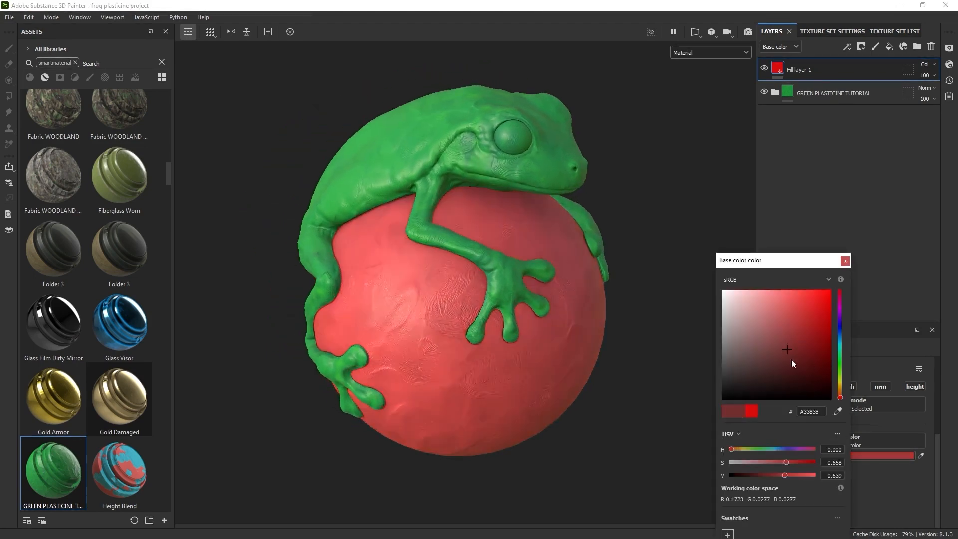
pyautogui.click(841, 324)
pyautogui.click(820, 313)
pyautogui.moveTo(824, 313); pyautogui.dragTo(822, 339)
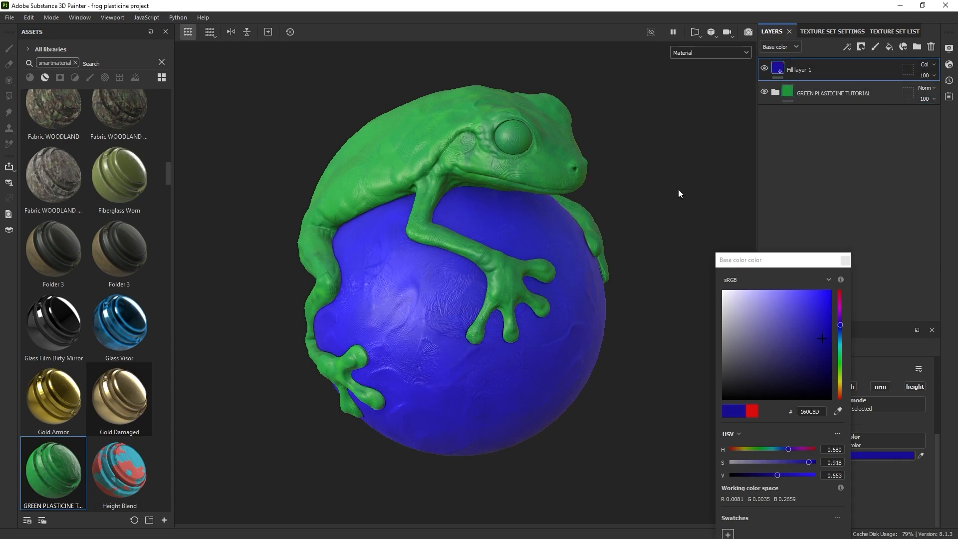
pyautogui.click(840, 333)
pyautogui.click(824, 327)
pyautogui.moveTo(840, 318); pyautogui.dragTo(841, 391)
pyautogui.moveTo(819, 339); pyautogui.dragTo(824, 341)
pyautogui.click(615, 123)
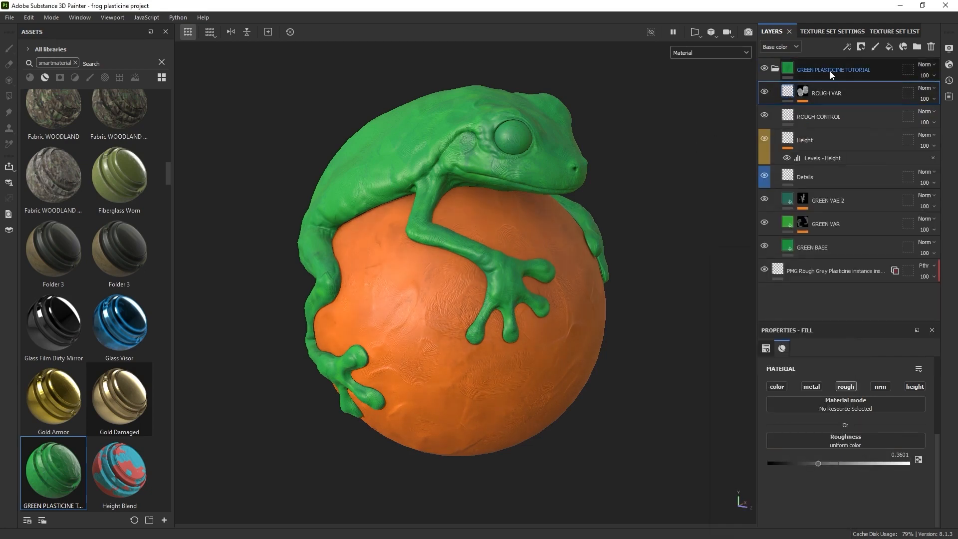
# - Limit the new fill layer on the eyes to the color channel and set its base color to yellow EFEC2E
pyautogui.click(811, 386)
pyautogui.click(846, 386)
pyautogui.click(880, 386)
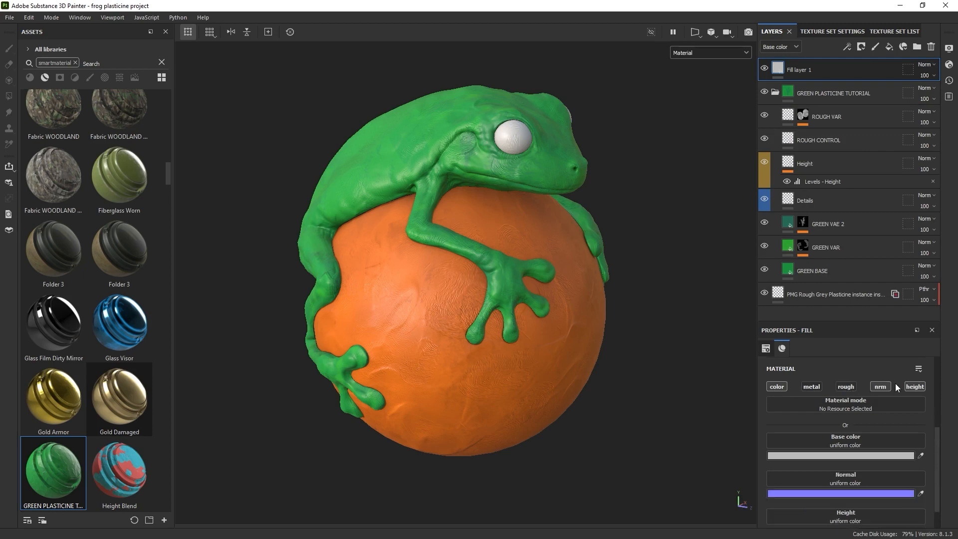
pyautogui.click(924, 387)
pyautogui.click(884, 455)
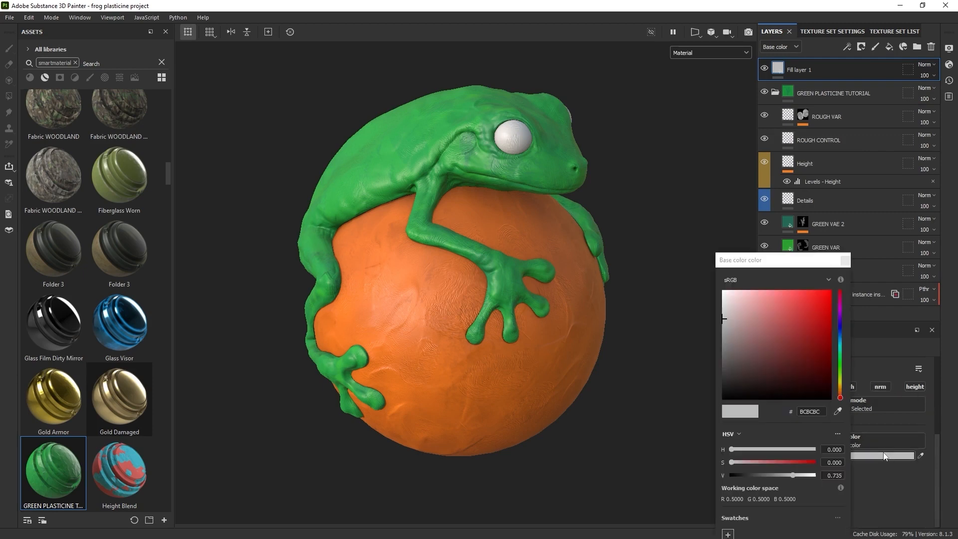
pyautogui.click(840, 381)
pyautogui.moveTo(795, 299); pyautogui.dragTo(809, 298)
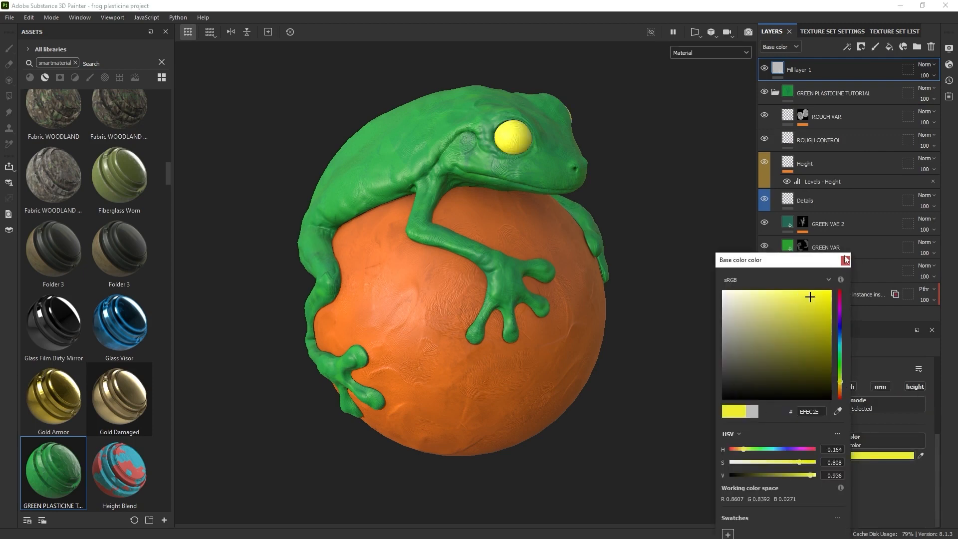
pyautogui.click(845, 260)
# - Set the blend mode of the eyes' yellow fill layer to Color and review the colored model from several angles
pyautogui.click(925, 65)
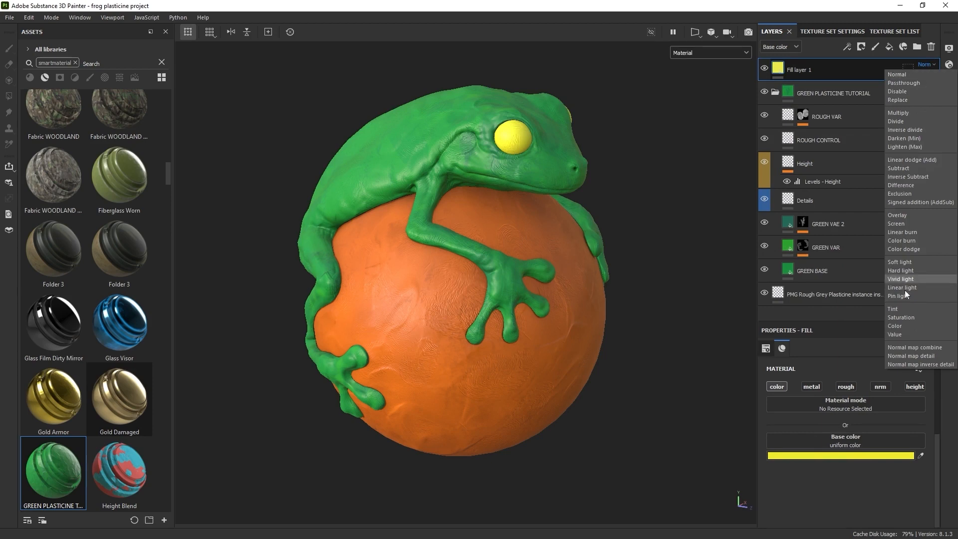
pyautogui.click(902, 325)
pyautogui.keyDown('alt'); pyautogui.moveTo(730, 188); pyautogui.dragTo(624, 222); pyautogui.keyUp('alt')
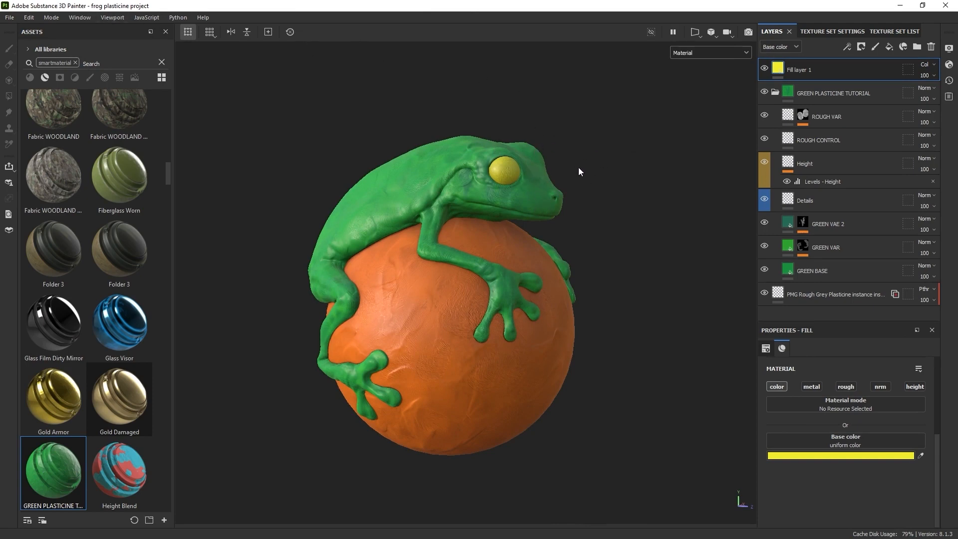
pyautogui.keyDown('alt'); pyautogui.moveTo(623, 248); pyautogui.dragTo(586, 246); pyautogui.keyUp('alt')
# - Send the frog plasticine project to Substance 3D Stager
pyautogui.click(11, 18)
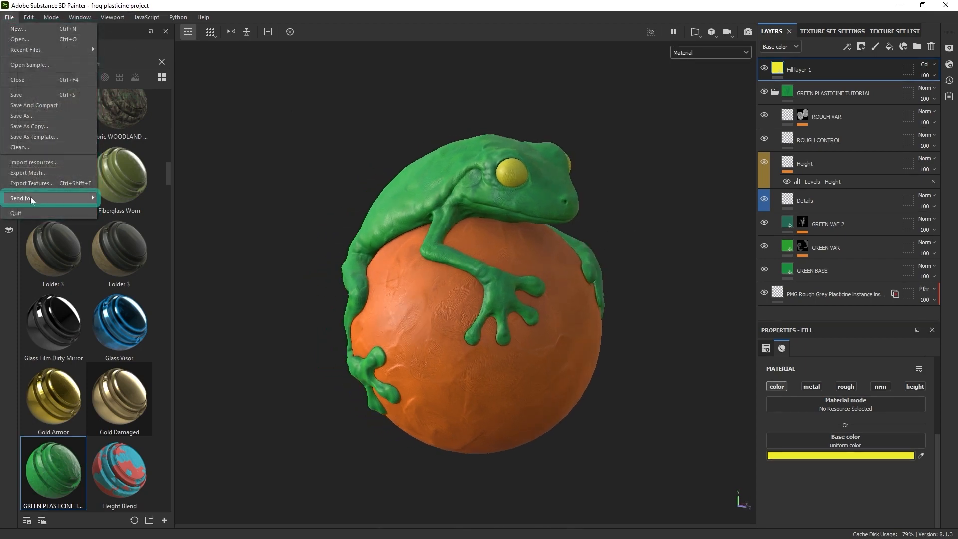
pyautogui.moveTo(30, 199)
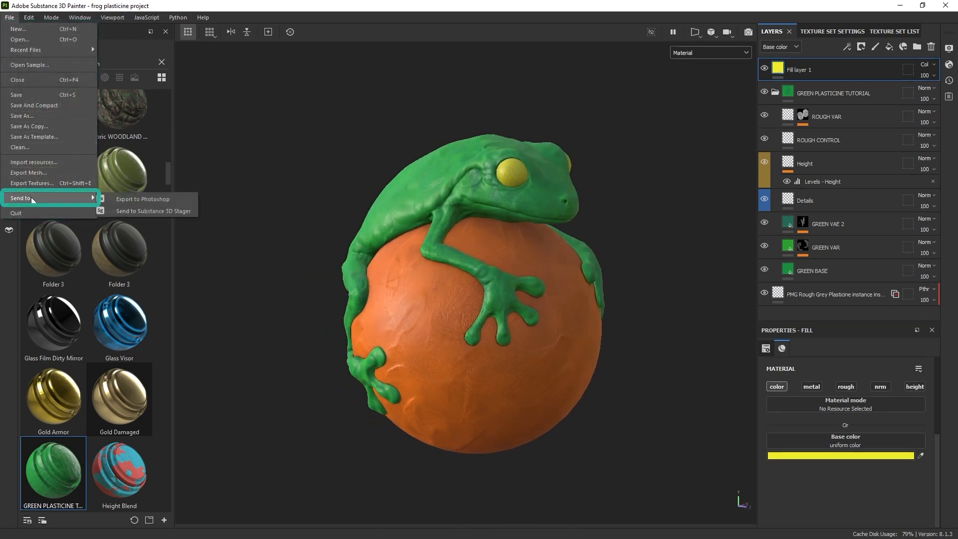
pyautogui.click(174, 213)
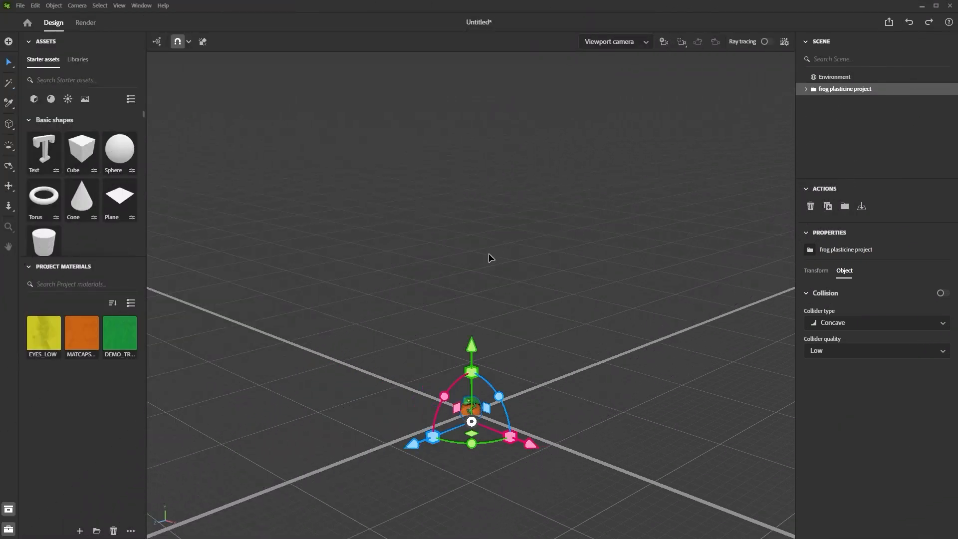
# - Scale up the imported frog model and adjust its height so the sphere rests on the ground grid
pyautogui.moveTo(493, 265)
pyautogui.mouseDown(button='right')
pyautogui.moveTo(514, 265)
pyautogui.moveTo(495, 252)
pyautogui.moveTo(493, 266)
pyautogui.mouseUp(button='right')
pyautogui.scroll(1, 524, 298)
pyautogui.moveTo(519, 319); pyautogui.dragTo(529, 247, button='middle')
pyautogui.scroll(4, 525, 299)
pyautogui.scroll(-2, 527, 302)
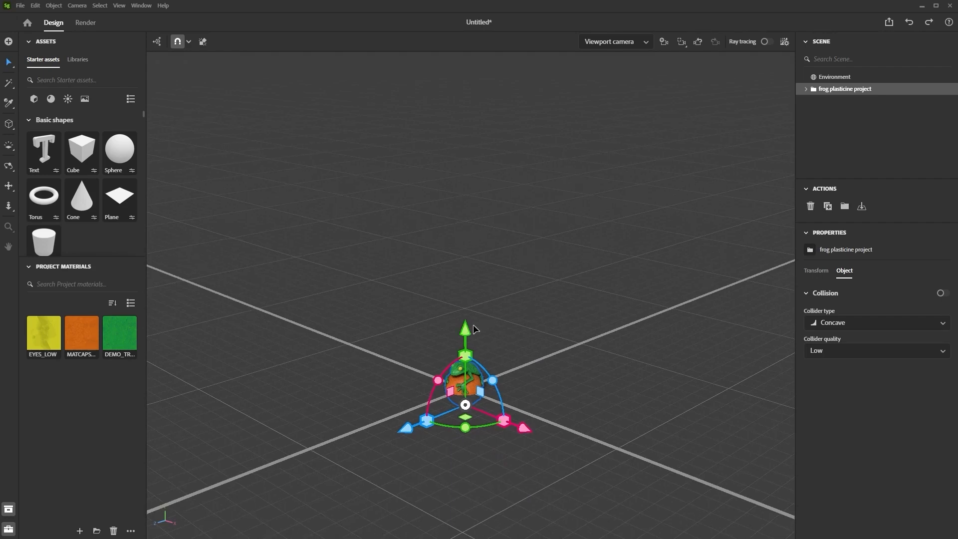
pyautogui.moveTo(466, 333); pyautogui.dragTo(465, 311)
pyautogui.moveTo(475, 241); pyautogui.dragTo(493, 49)
pyautogui.moveTo(465, 217); pyautogui.dragTo(464, 309)
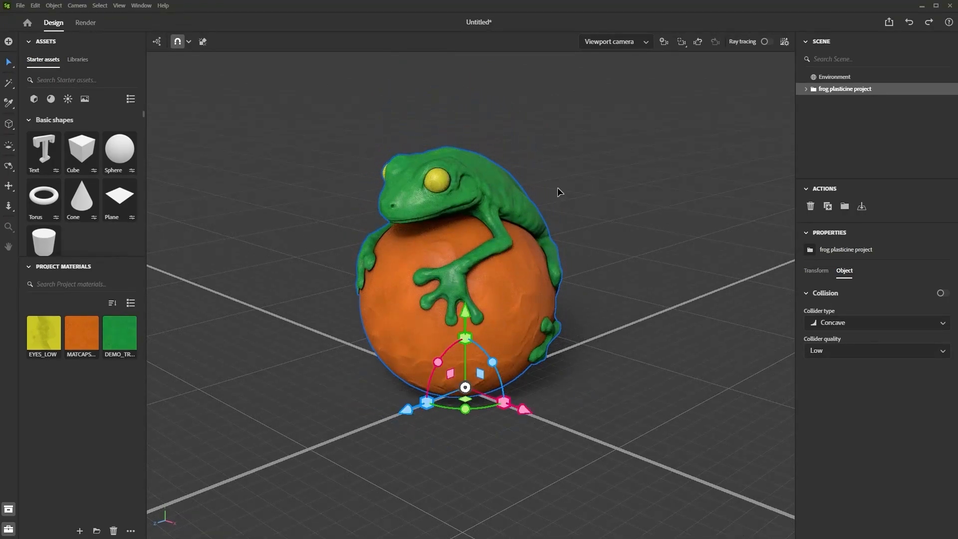
# - Deselect the frog model and examine its plasticine materials from several angles and distances
pyautogui.click(574, 173)
pyautogui.keyDown('alt'); pyautogui.moveTo(329, 143); pyautogui.dragTo(614, 192); pyautogui.keyUp('alt')
pyautogui.keyDown('alt'); pyautogui.moveTo(615, 191); pyautogui.dragTo(615, 213, button='right'); pyautogui.keyUp('alt')
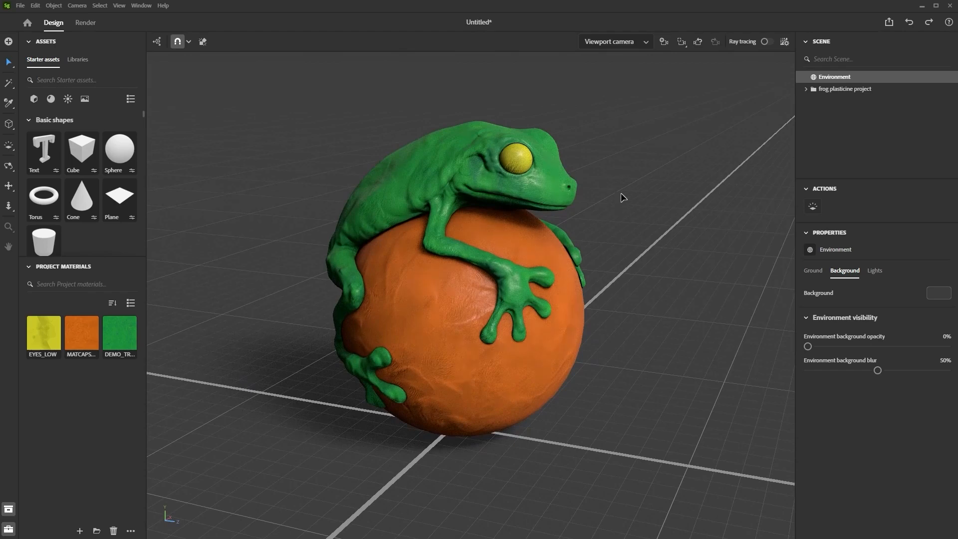
pyautogui.keyDown('alt'); pyautogui.moveTo(621, 192); pyautogui.dragTo(516, 199); pyautogui.keyUp('alt')
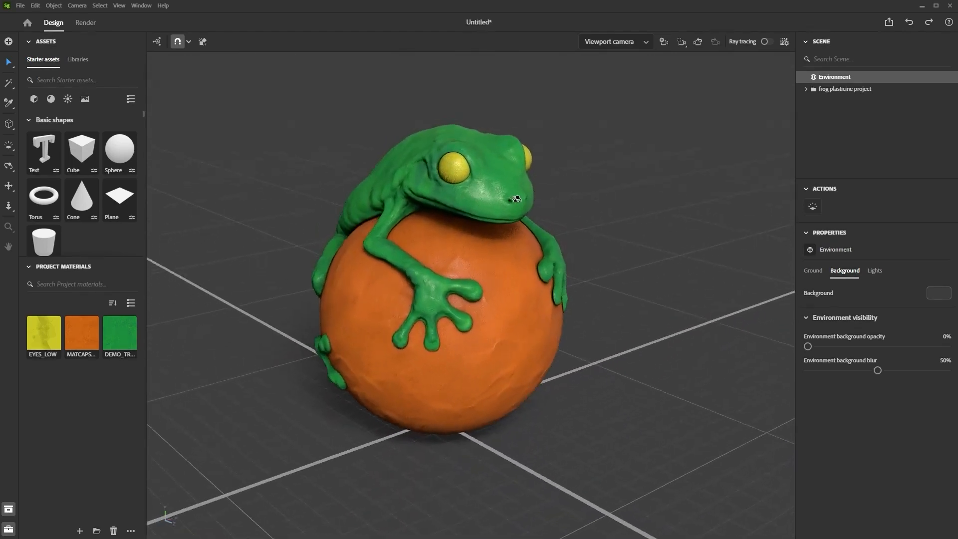
pyautogui.scroll(-3, 517, 198)
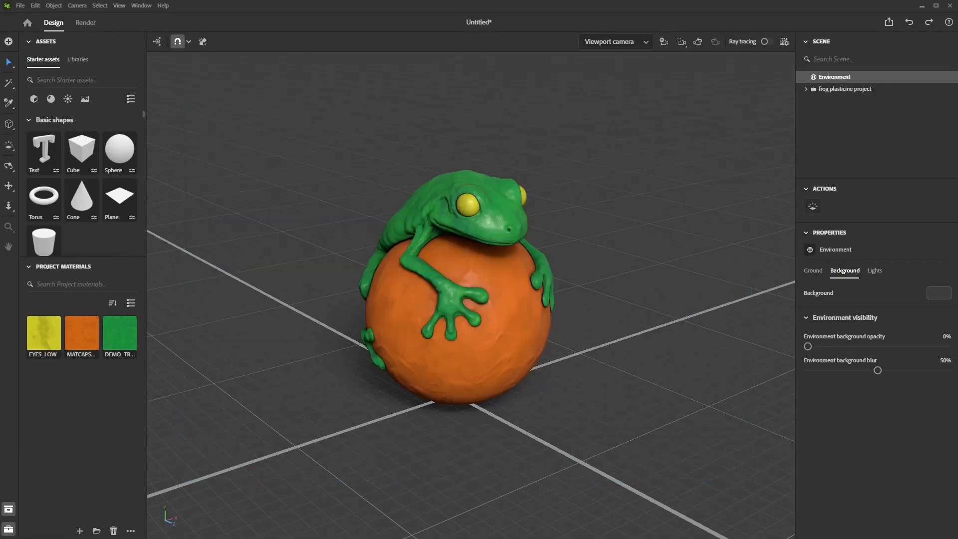
# - Place the craft-table photo as the scene background and rename the new camera RENDER
pyautogui.moveTo(957, 260); pyautogui.dragTo(604, 190)
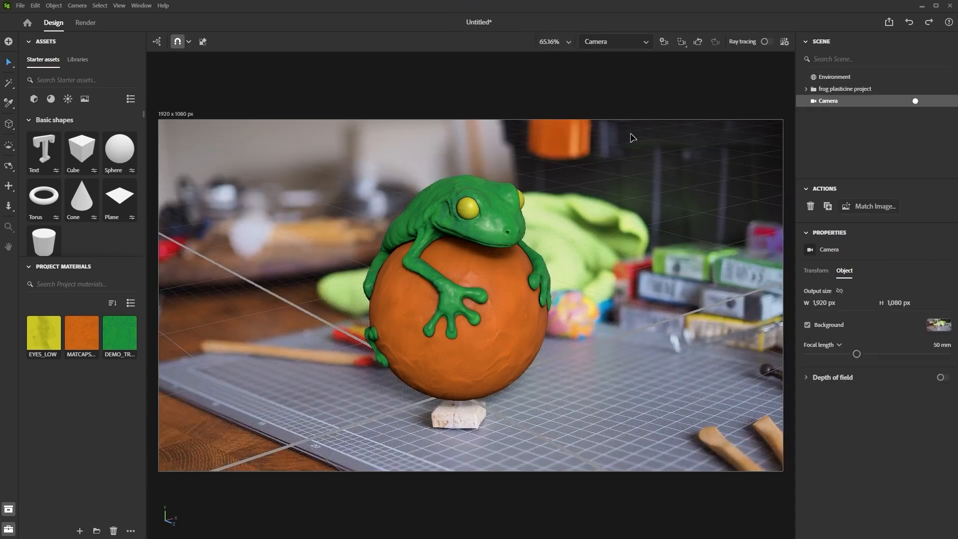
pyautogui.doubleClick(830, 102)
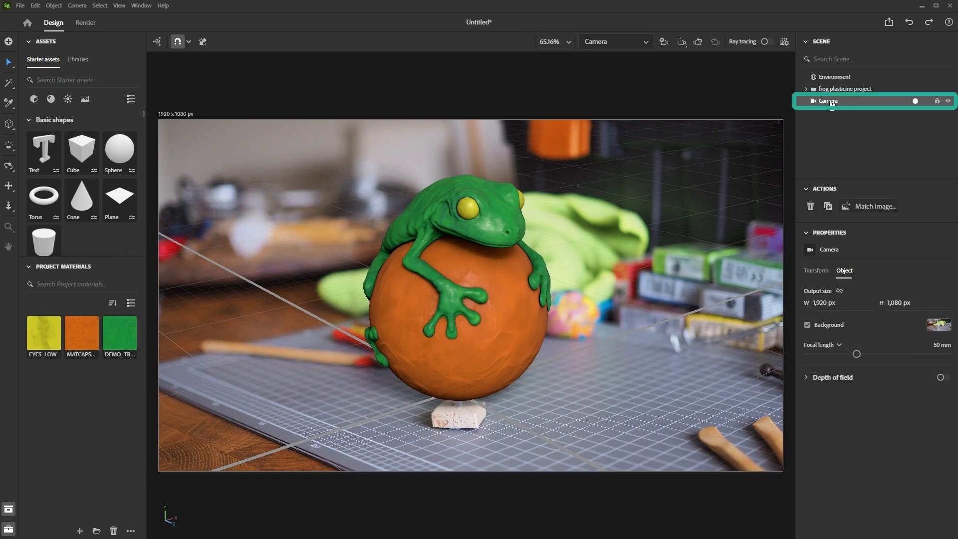
pyautogui.write('RENDER')
pyautogui.press('Return')
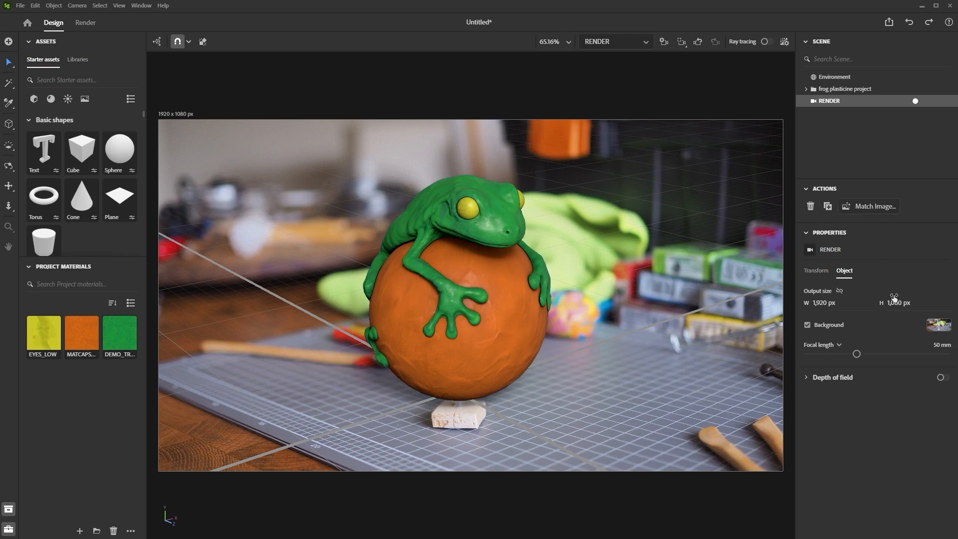
# - Try Match Image on the RENDER camera with image aspect ratio and multiple lights
pyautogui.click(866, 207)
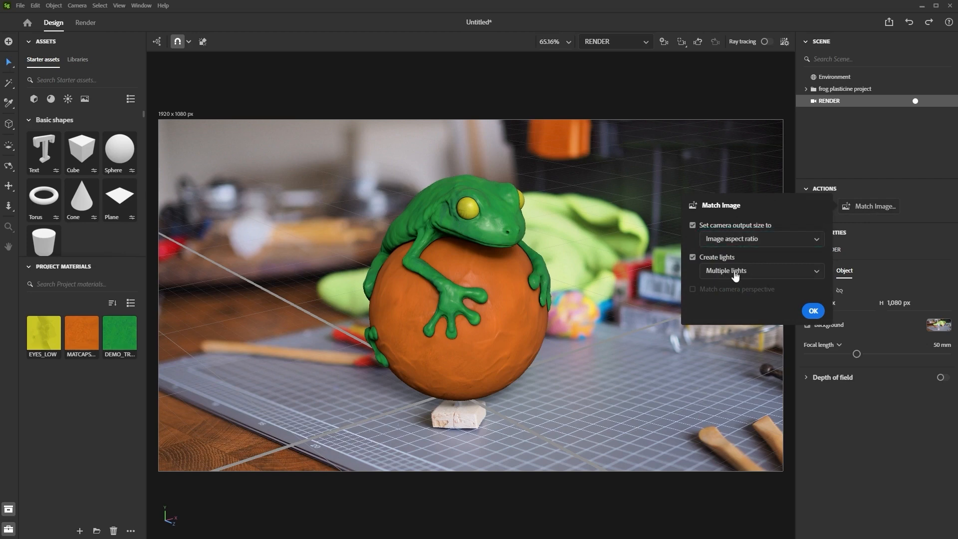
pyautogui.click(812, 310)
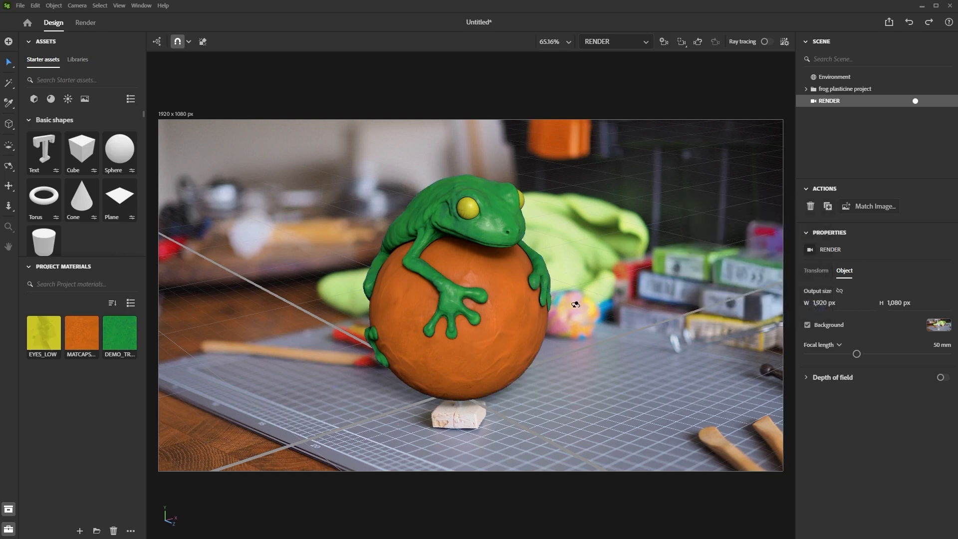
# - Reframe the RENDER camera so the frog aligns with the photo's tabletop perspective and wooden stand, and hide the ground grid
pyautogui.moveTo(462, 394); pyautogui.dragTo(462, 357, button='middle')
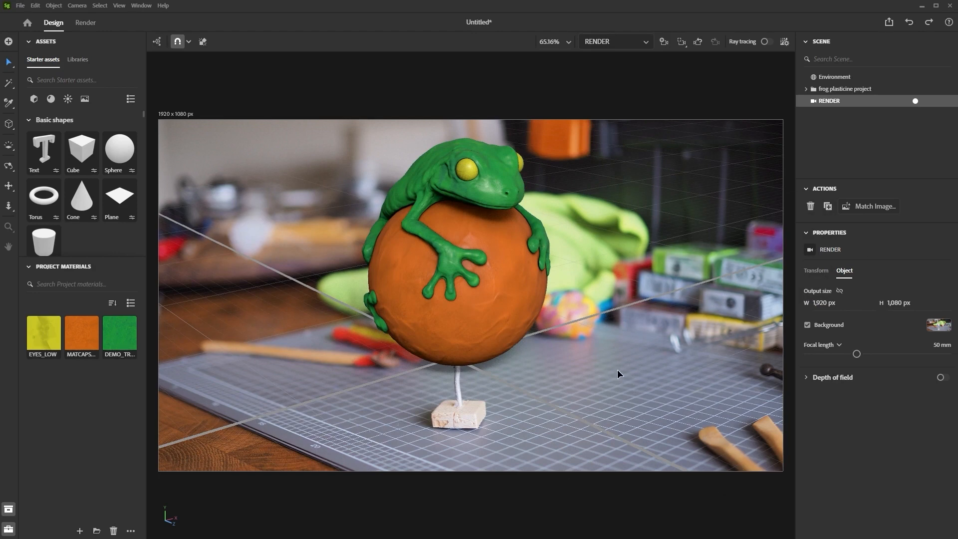
pyautogui.moveTo(620, 368); pyautogui.dragTo(622, 330, button='right')
pyautogui.moveTo(490, 349); pyautogui.dragTo(554, 388, button='right')
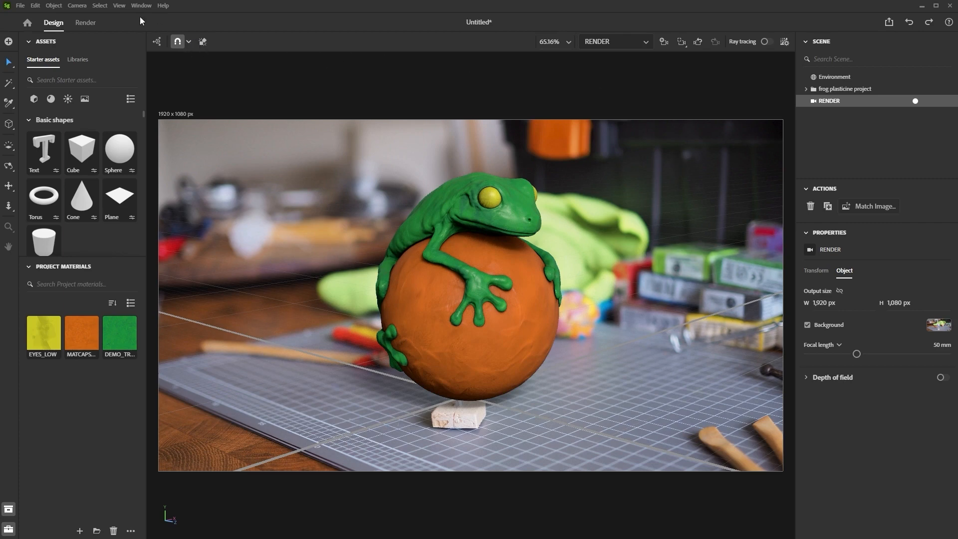
pyautogui.click(119, 6)
pyautogui.click(200, 86)
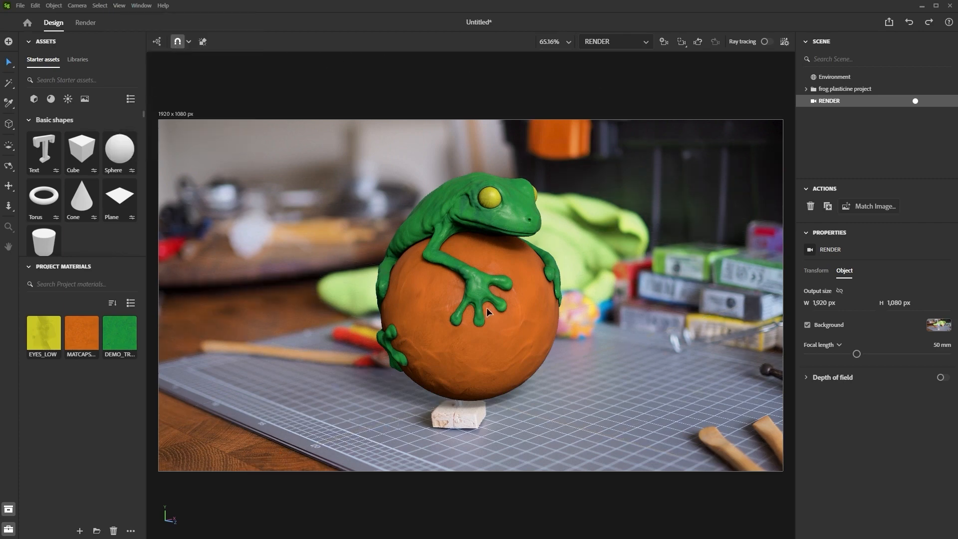
pyautogui.keyDown('alt'); pyautogui.moveTo(577, 331); pyautogui.dragTo(579, 351, button='middle'); pyautogui.keyUp('alt')
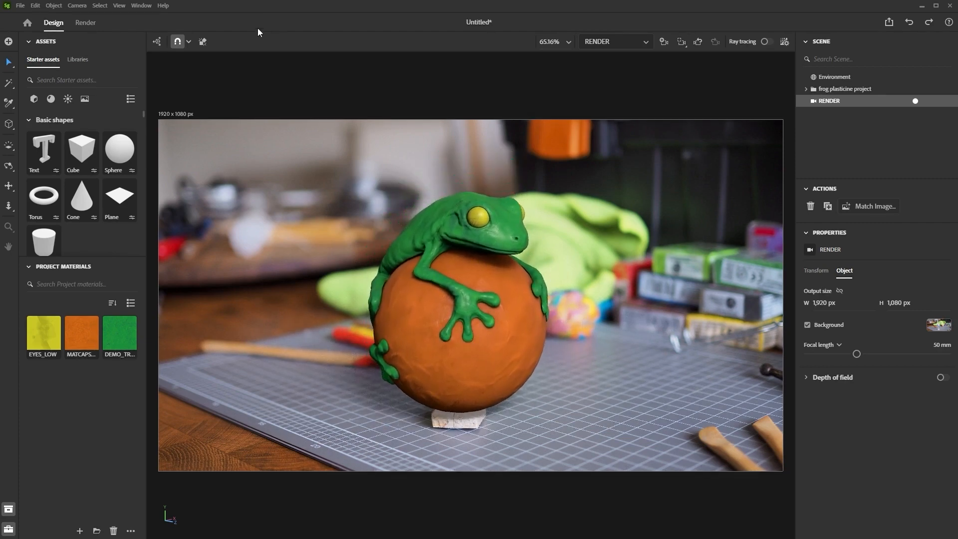
# - Raise the frog plasticine project so the sphere sits on top of the stand's wire in the photo
pyautogui.press('v')
pyautogui.click(855, 89)
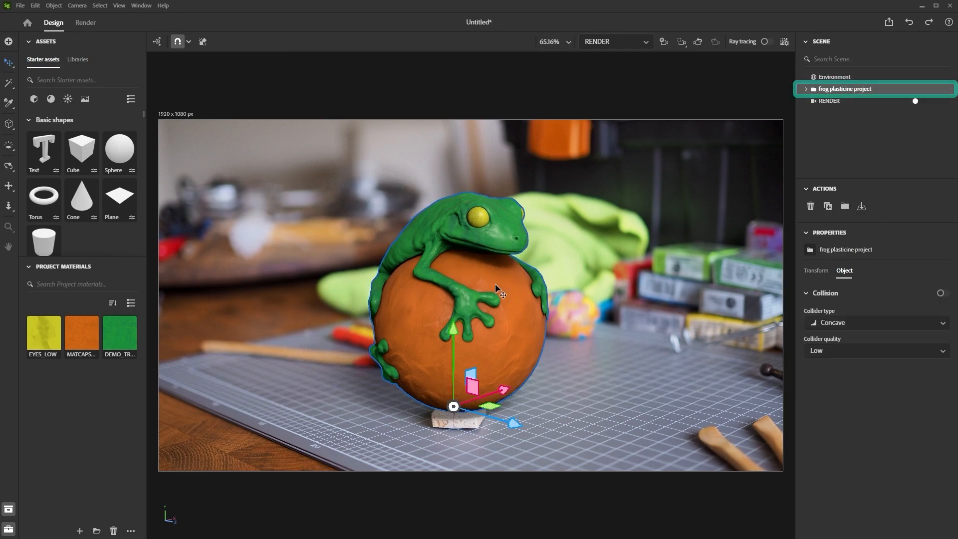
pyautogui.moveTo(455, 332)
pyautogui.mouseDown()
pyautogui.moveTo(456, 290)
pyautogui.moveTo(455, 330)
pyautogui.mouseUp()
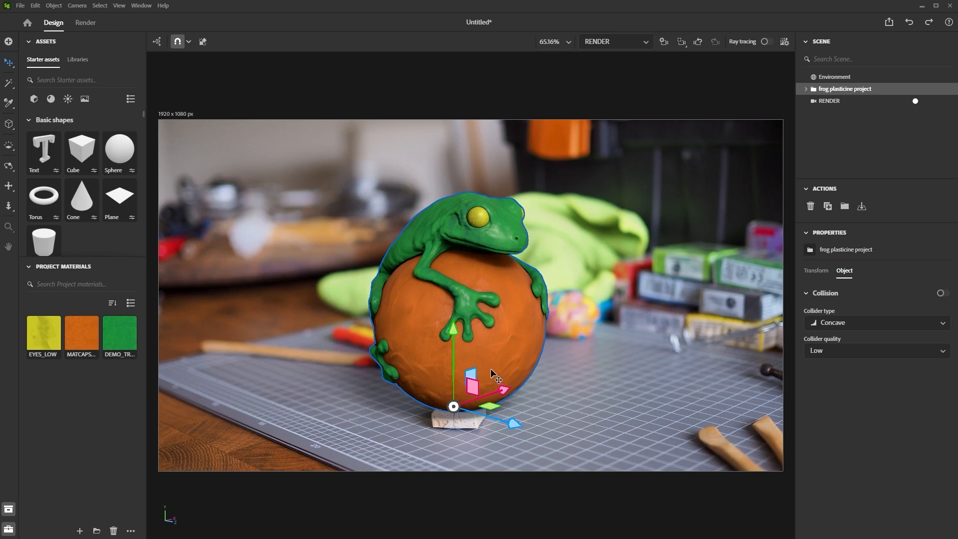
pyautogui.moveTo(454, 332); pyautogui.dragTo(454, 311)
pyautogui.click(454, 294)
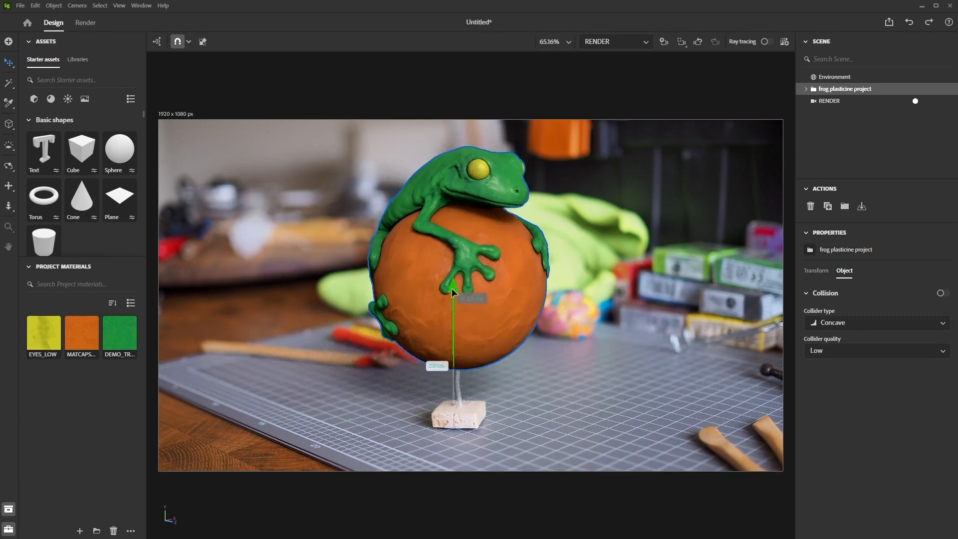
# - Scale the frog model down slightly and rotate it around the vertical axis to show more of its side, leaving it deselected
pyautogui.press('r')
pyautogui.press('s')
pyautogui.moveTo(453, 292); pyautogui.dragTo(454, 299)
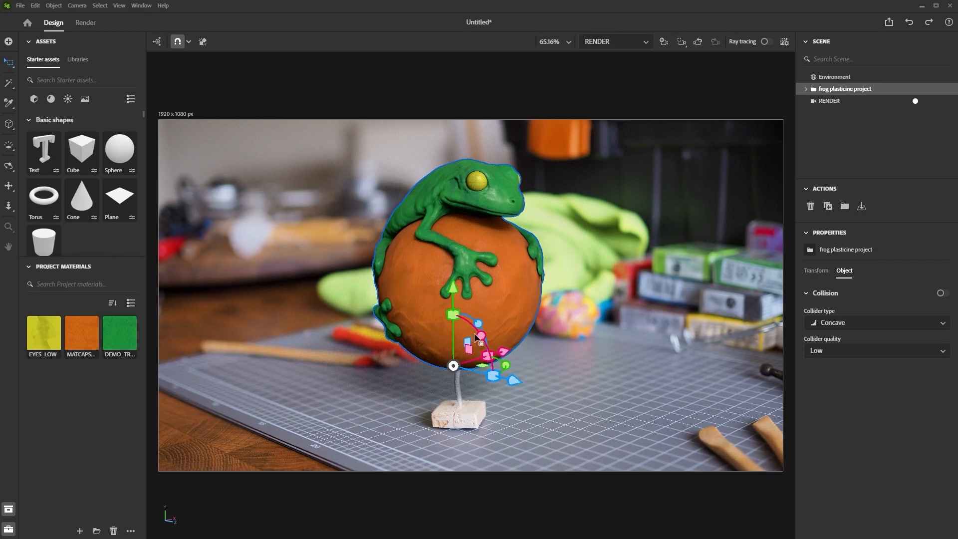
pyautogui.press('r')
pyautogui.moveTo(509, 370); pyautogui.dragTo(550, 355)
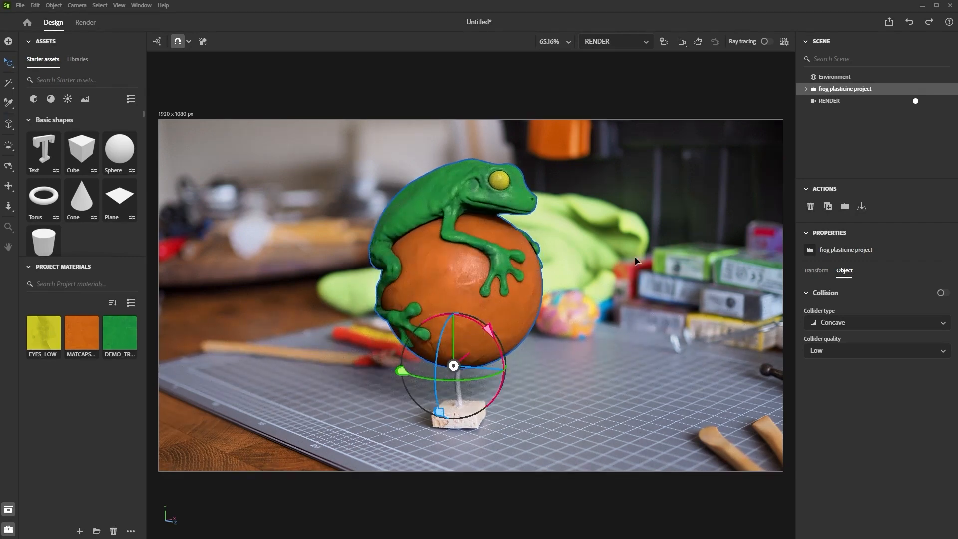
pyautogui.click(609, 288)
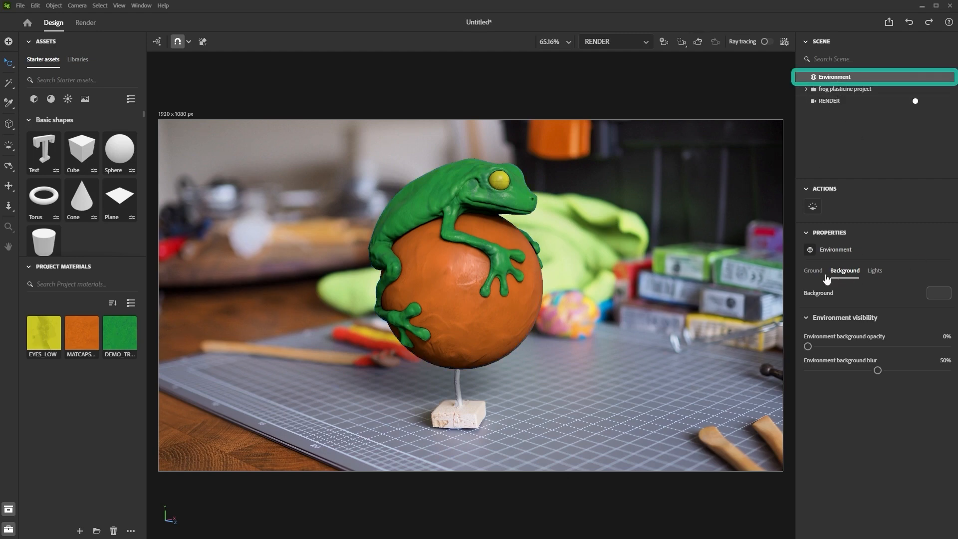
# - Check the environment's light settings, and lock the frog plasticine project and the RENDER camera
pyautogui.click(874, 271)
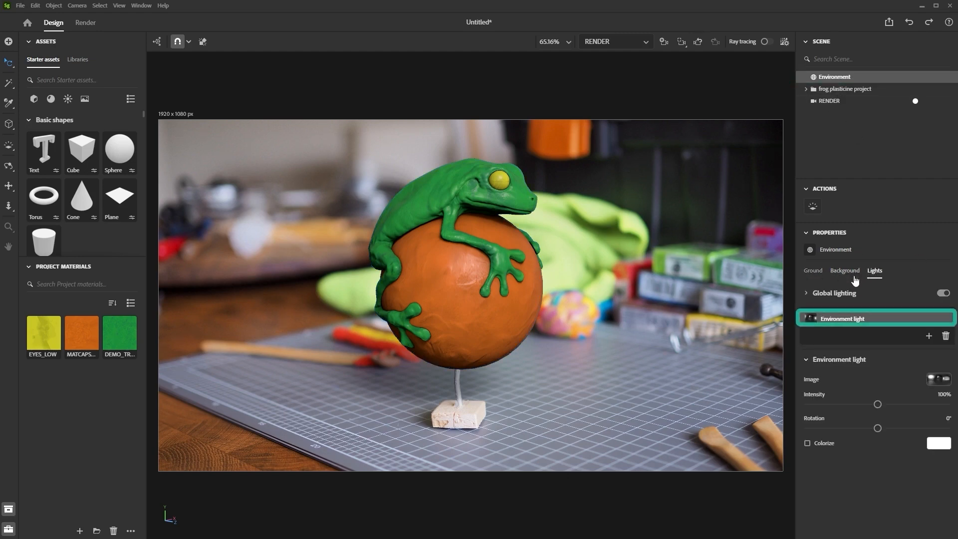
pyautogui.click(845, 271)
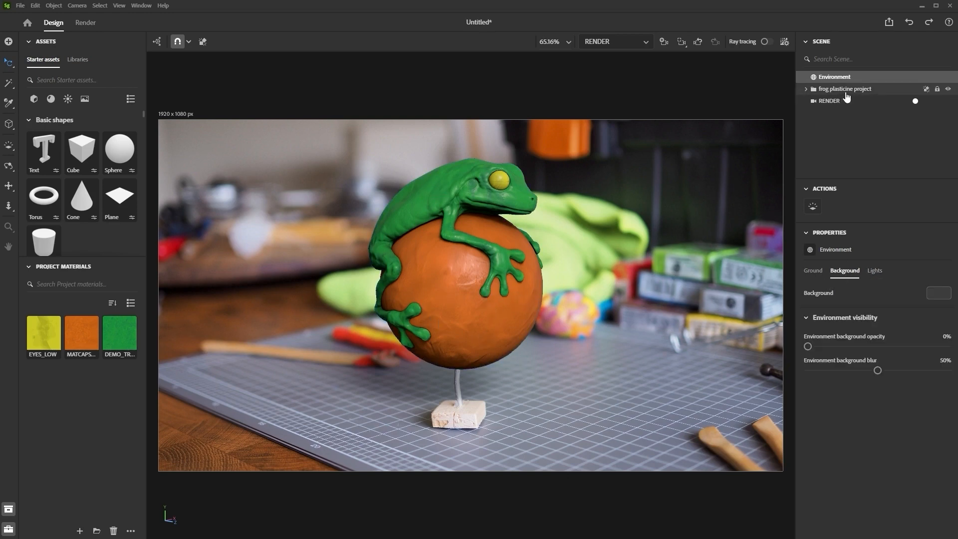
pyautogui.click(937, 90)
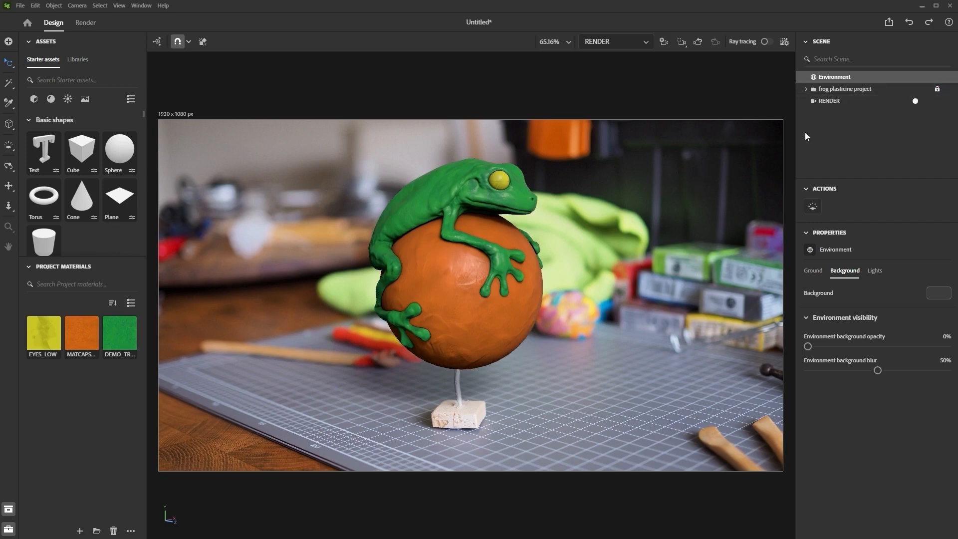
pyautogui.click(937, 102)
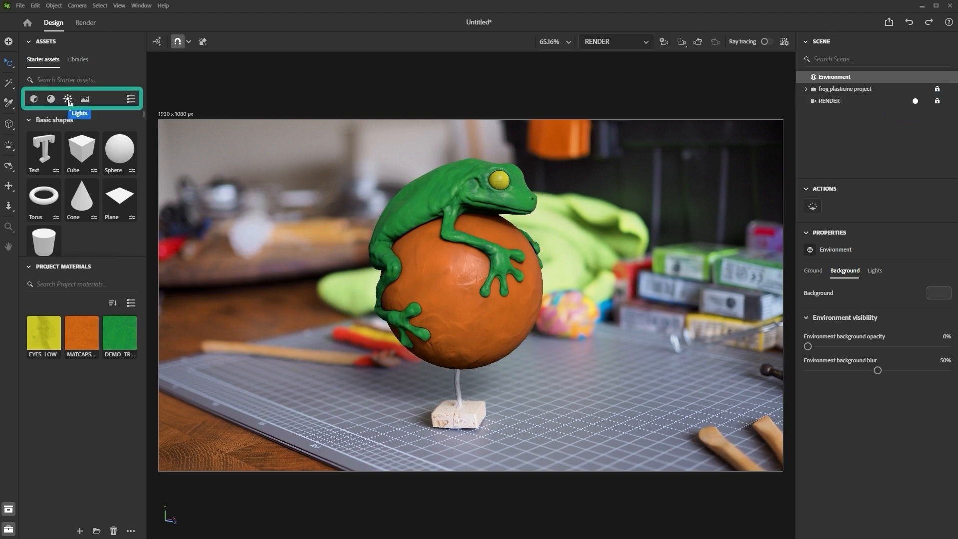
# - Apply the Soft 5daylightstudio environment light to the scene and turn on ray tracing
pyautogui.click(68, 101)
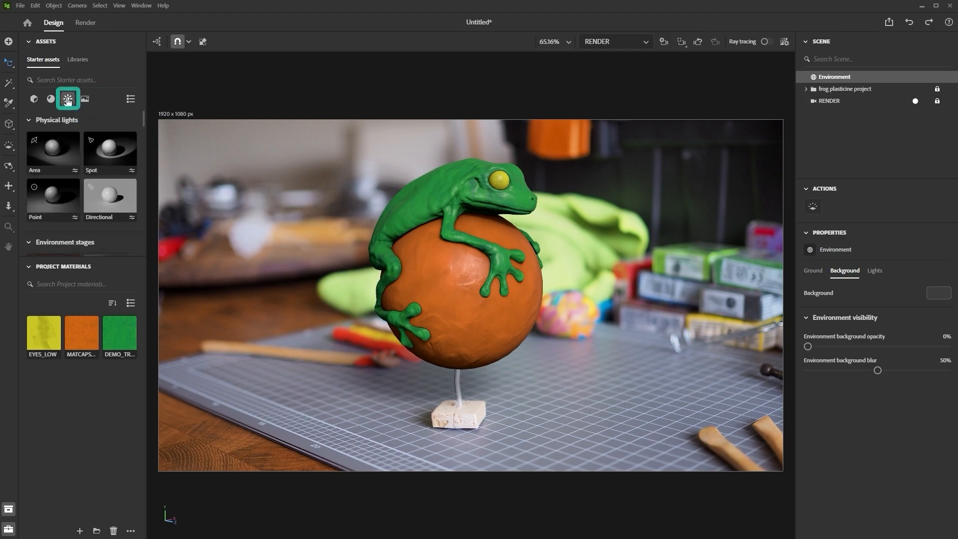
pyautogui.moveTo(90, 259); pyautogui.dragTo(70, 494)
pyautogui.scroll(-5, 90, 218)
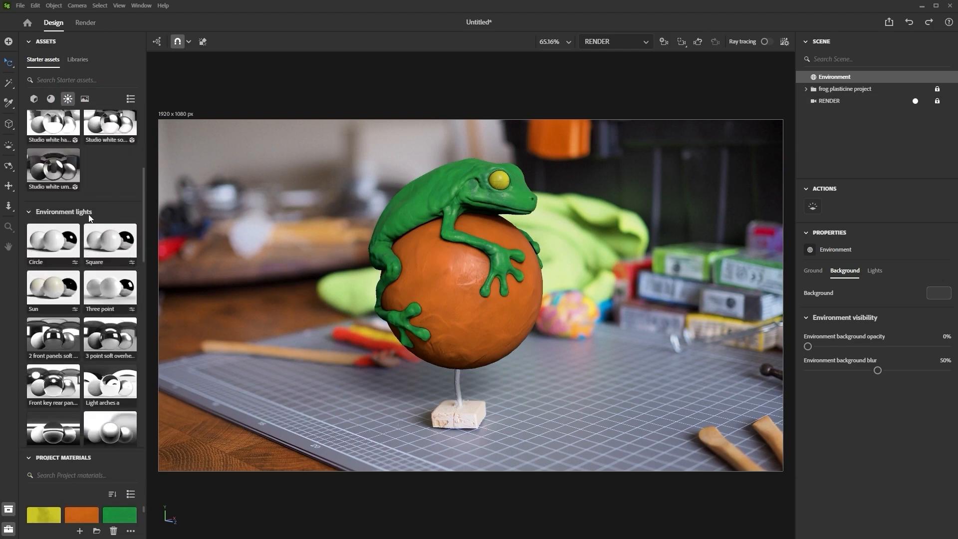
pyautogui.scroll(-2, 84, 194)
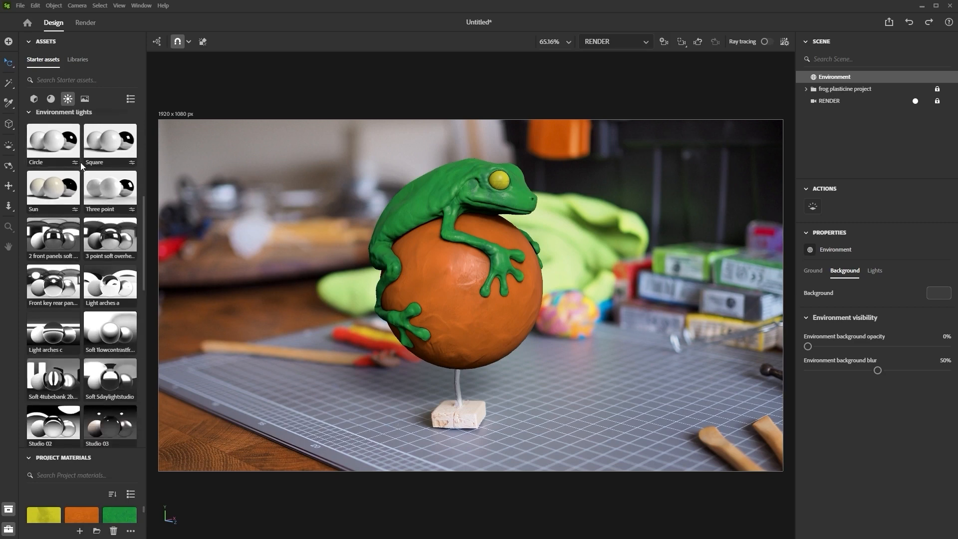
pyautogui.scroll(-2, 92, 200)
pyautogui.scroll(1, 93, 200)
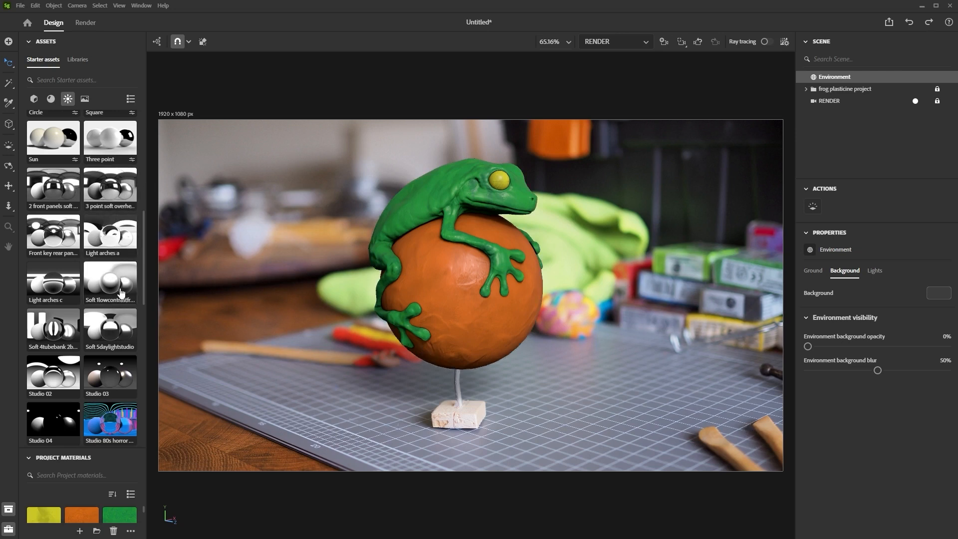
pyautogui.moveTo(113, 331); pyautogui.dragTo(572, 238)
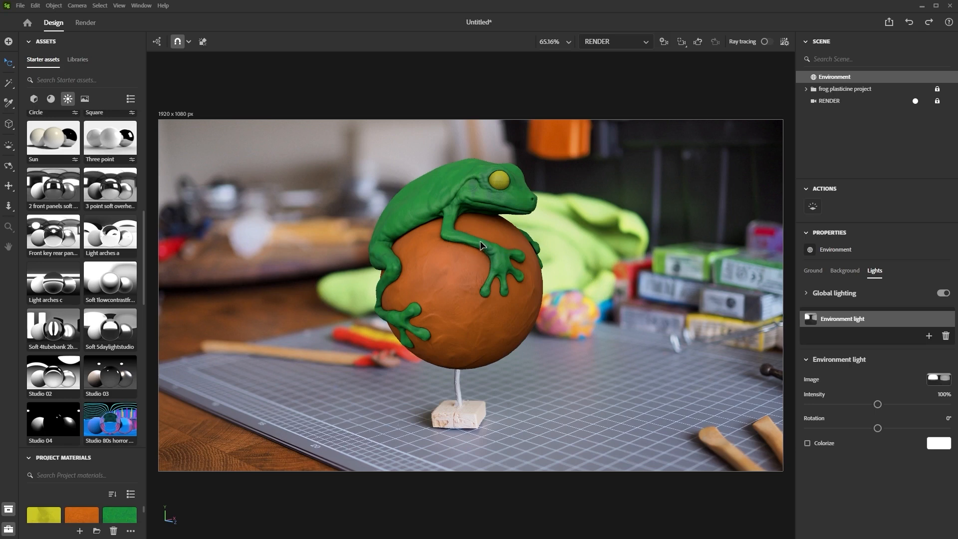
pyautogui.click(766, 42)
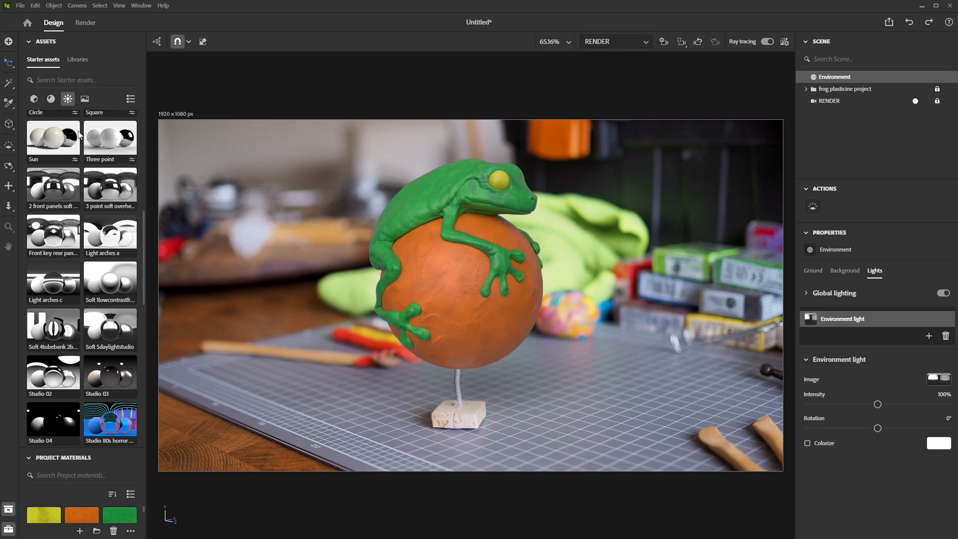
# - Add an area light aimed at the frog and move it farther up and away, beyond the image's upper edge
pyautogui.scroll(5, 77, 124)
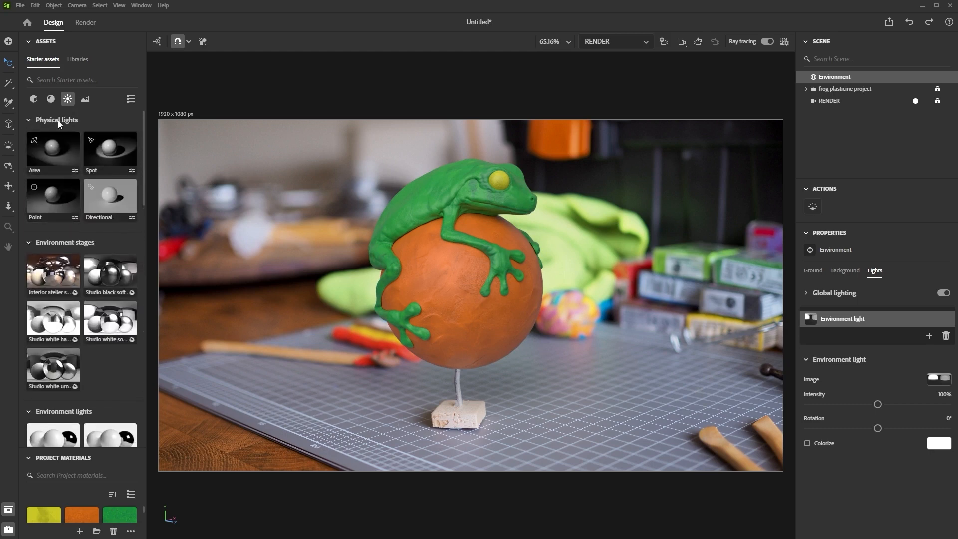
pyautogui.click(53, 148)
pyautogui.moveTo(53, 148); pyautogui.dragTo(501, 250)
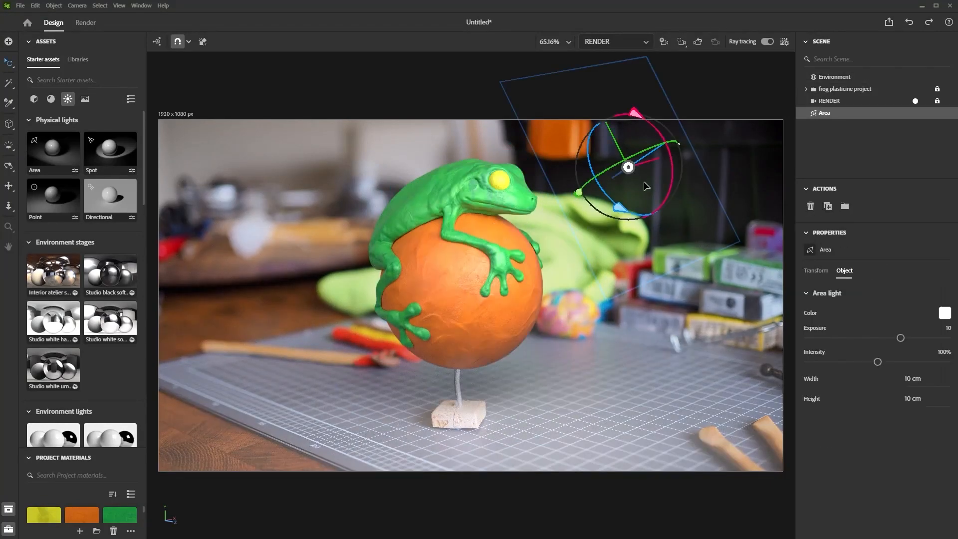
pyautogui.press('w')
pyautogui.moveTo(693, 133); pyautogui.dragTo(753, 92)
pyautogui.moveTo(650, 60); pyautogui.dragTo(648, 26)
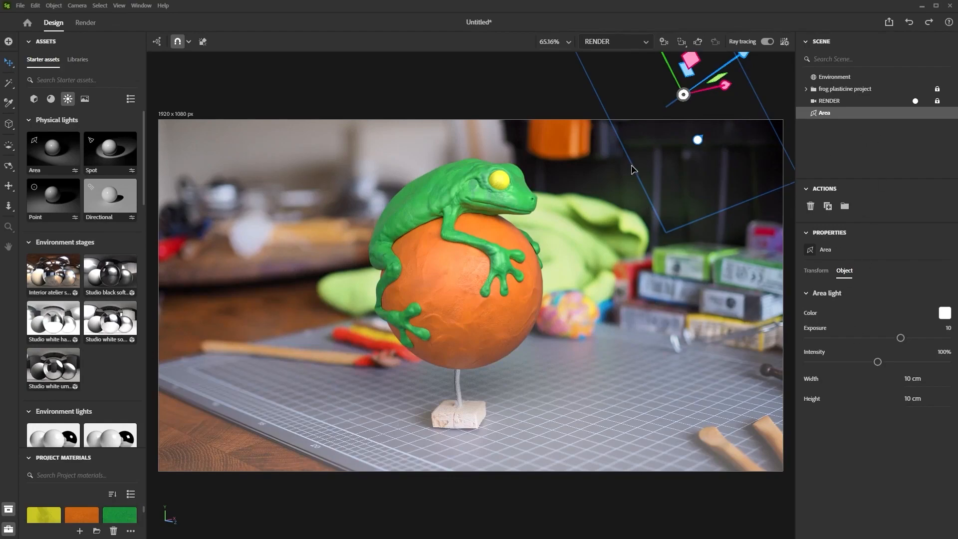
pyautogui.moveTo(722, 72); pyautogui.dragTo(727, 69)
# - Lower the area light's exposure to 8.7
pyautogui.click(899, 338)
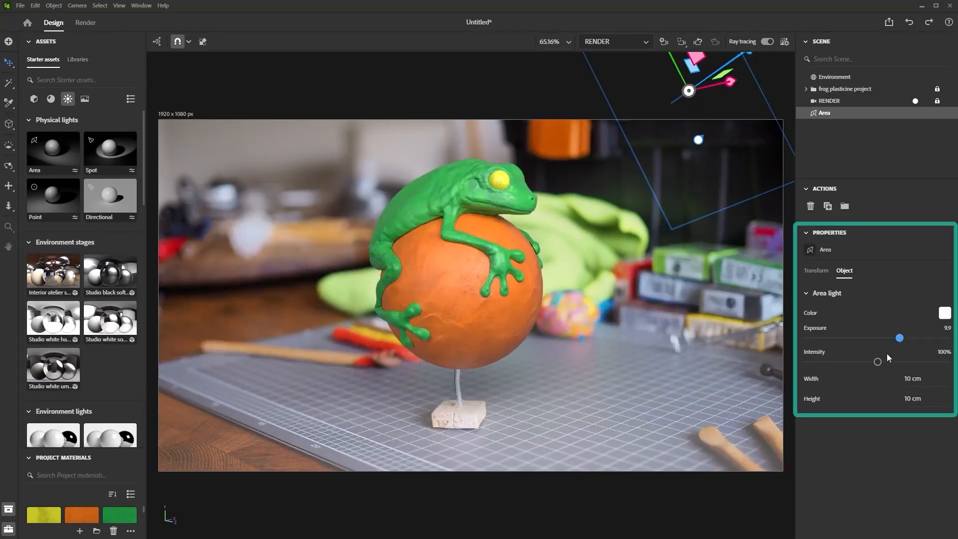
pyautogui.moveTo(900, 338)
pyautogui.mouseDown()
pyautogui.moveTo(829, 337)
pyautogui.moveTo(884, 338)
pyautogui.mouseUp()
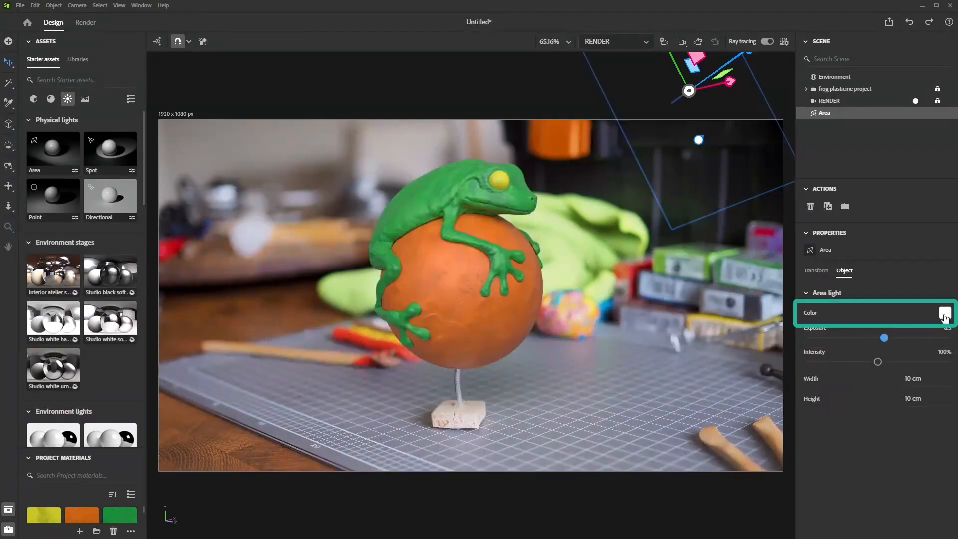
pyautogui.moveTo(884, 337)
pyautogui.mouseDown()
pyautogui.moveTo(861, 338)
pyautogui.moveTo(888, 337)
pyautogui.mouseUp()
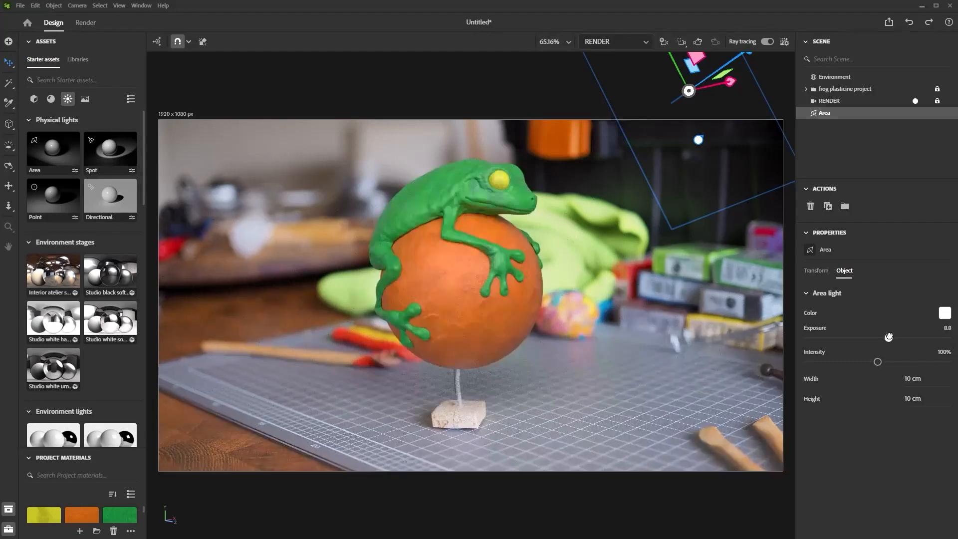
pyautogui.click(888, 338)
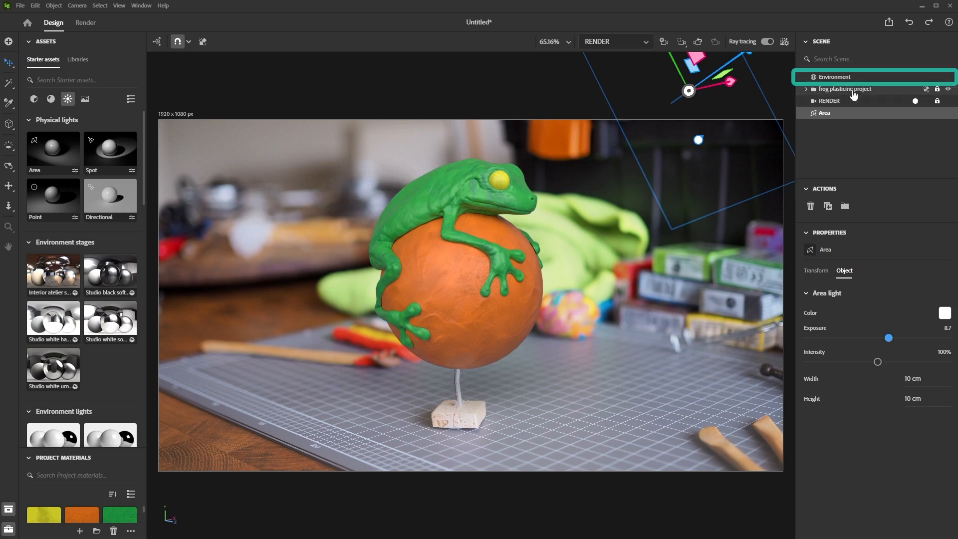
# - Rotate the environment light to 65° and toggle the area light's visibility to compare the lighting
pyautogui.click(838, 77)
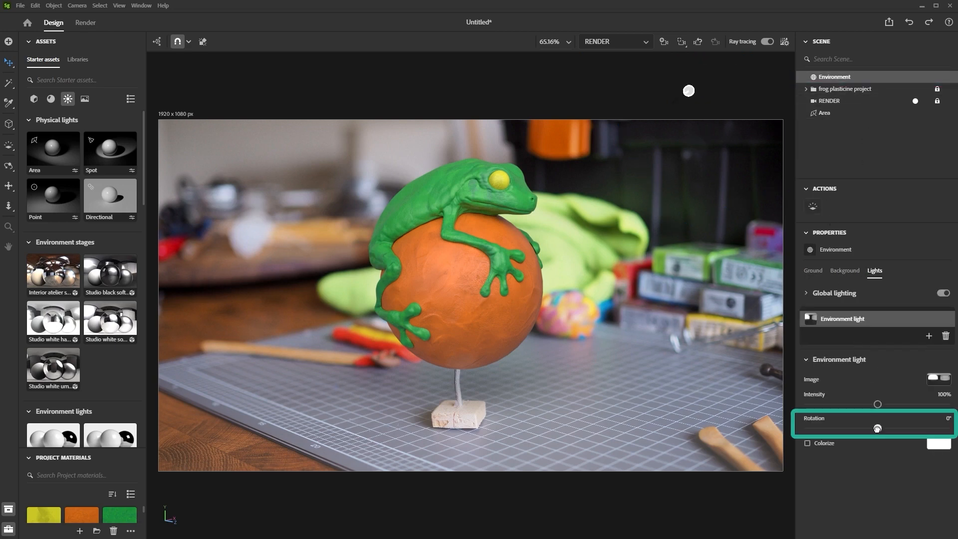
pyautogui.moveTo(857, 430); pyautogui.dragTo(902, 429)
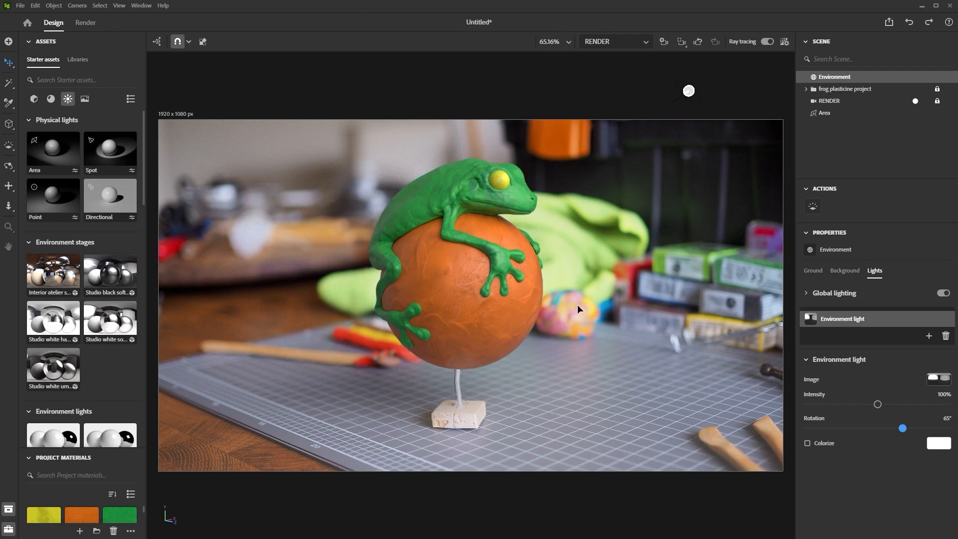
pyautogui.click(948, 114)
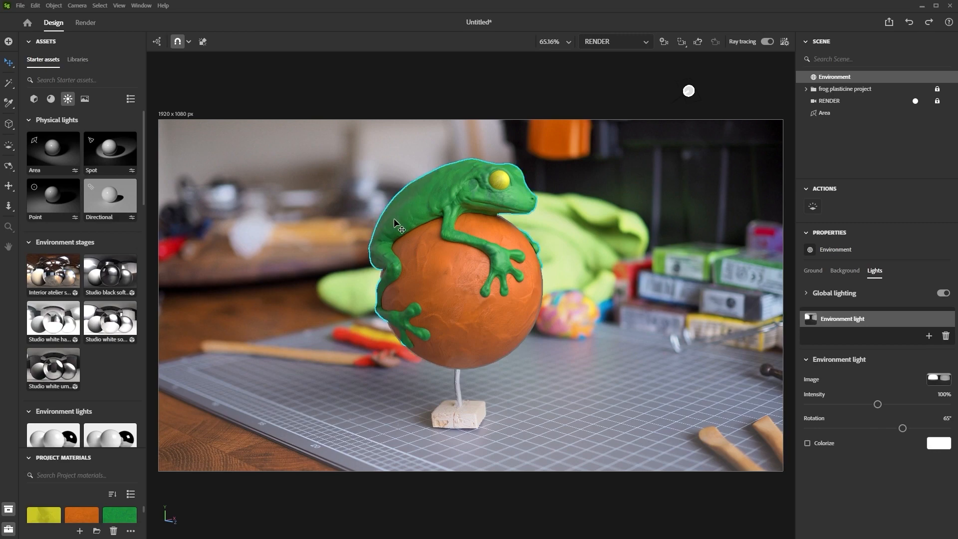
# - Add a second area light aimed at the frog's back and set its exposure to 8.5
pyautogui.moveTo(52, 150); pyautogui.dragTo(391, 200)
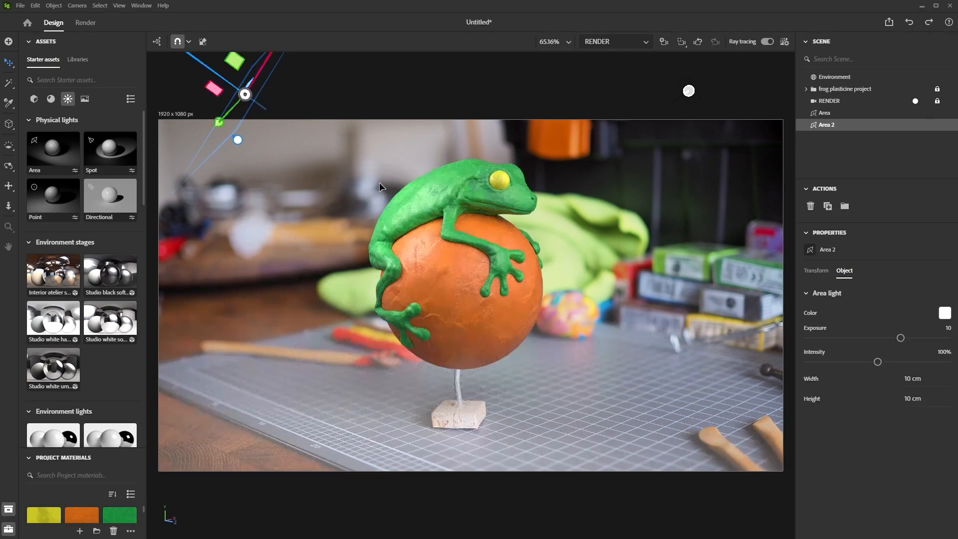
pyautogui.moveTo(900, 339)
pyautogui.mouseDown()
pyautogui.moveTo(870, 338)
pyautogui.moveTo(885, 338)
pyautogui.mouseUp()
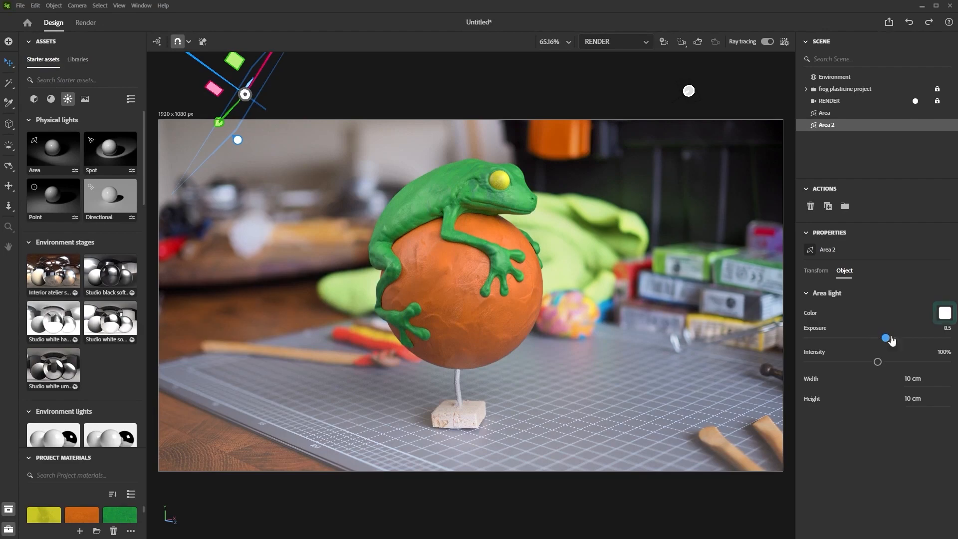
# - Tint the second area light a pale warm orange and deselect it
pyautogui.click(943, 313)
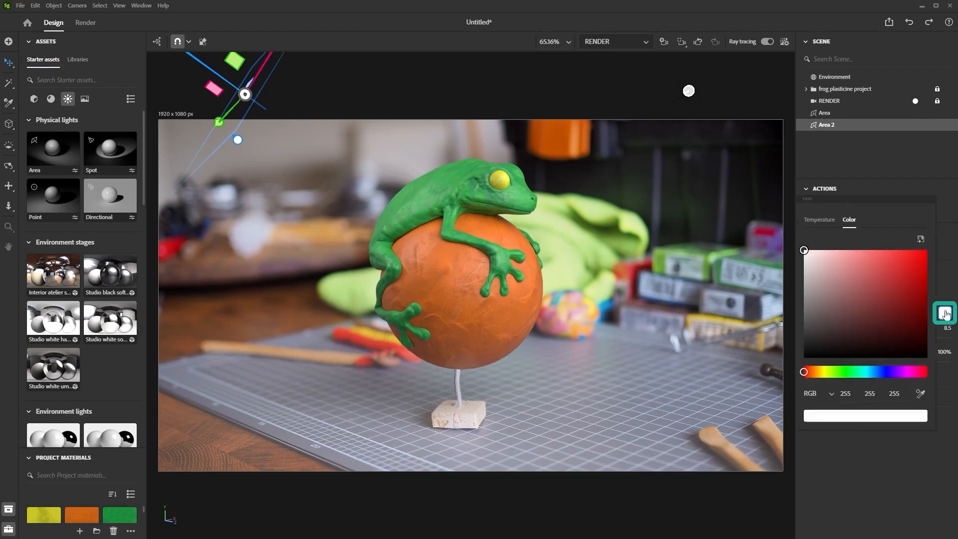
pyautogui.click(819, 372)
pyautogui.moveTo(831, 312); pyautogui.dragTo(831, 254)
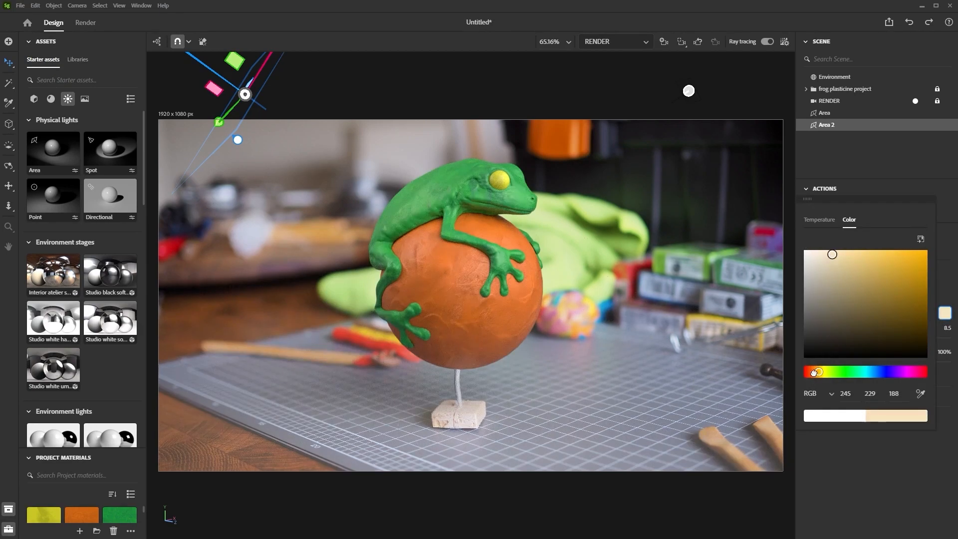
pyautogui.click(814, 372)
pyautogui.click(843, 261)
pyautogui.click(834, 165)
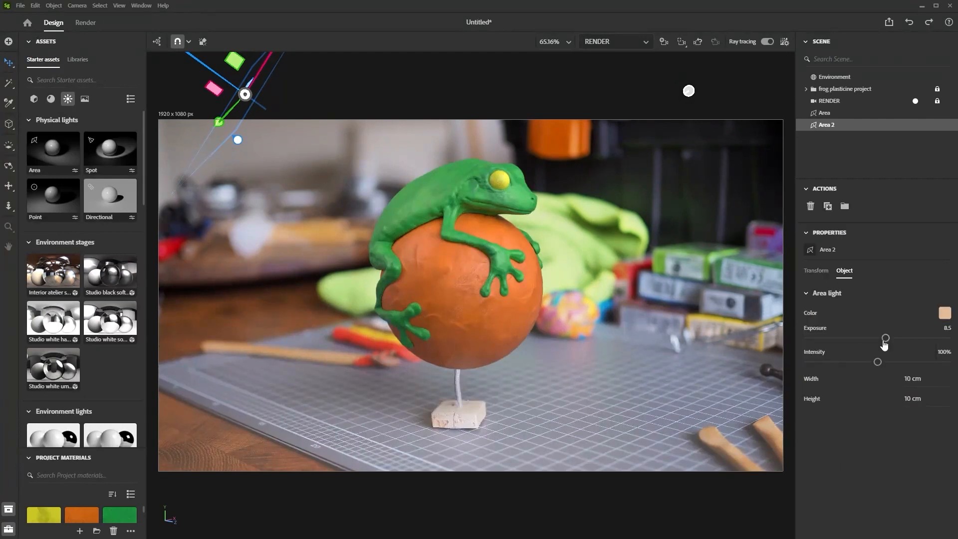
pyautogui.click(881, 340)
pyautogui.click(692, 213)
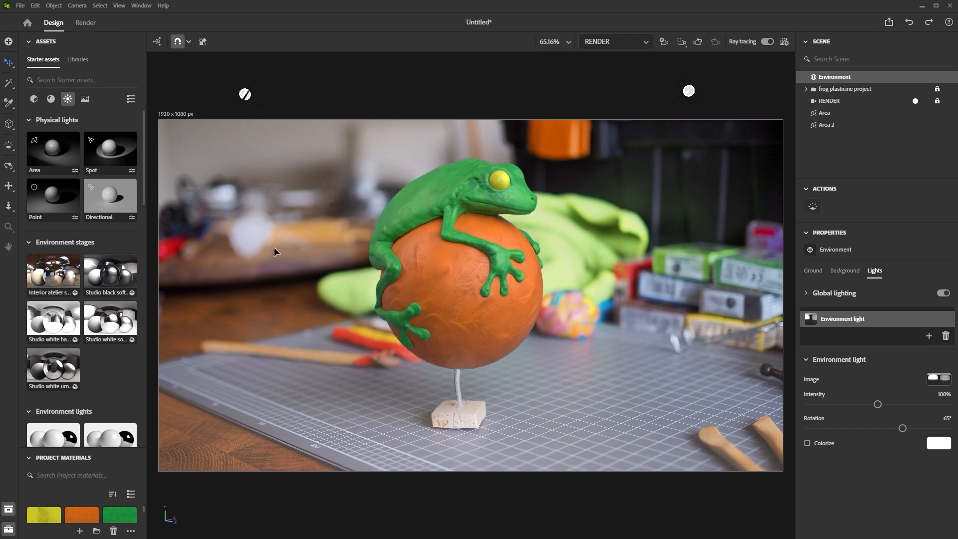
# - Unlock the RENDER camera and turn on its depth of field with a blur amount of 20.1
pyautogui.click(847, 103)
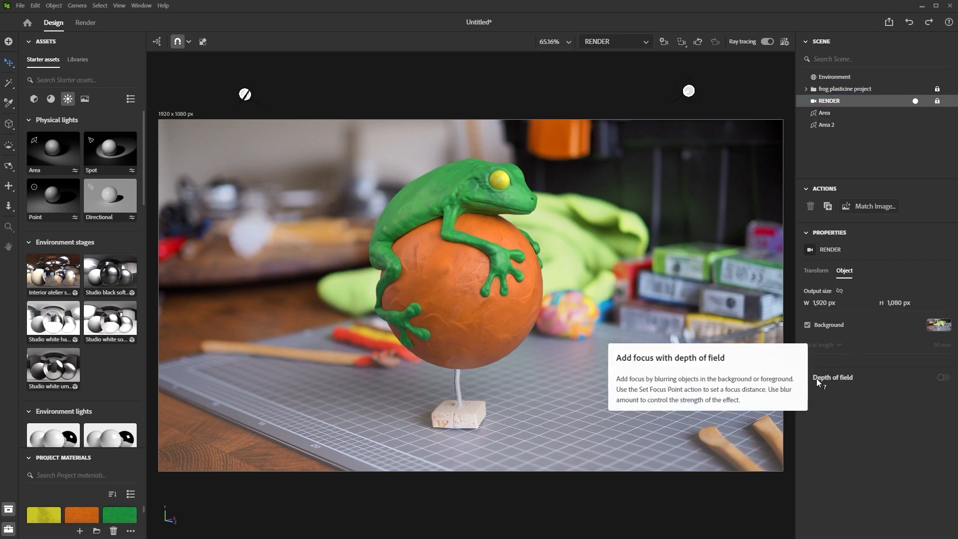
pyautogui.click(937, 102)
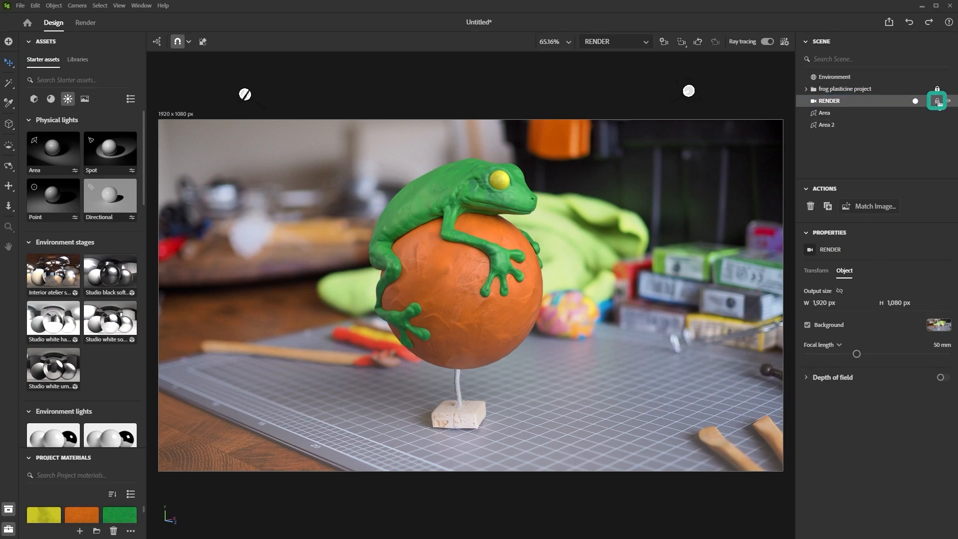
pyautogui.click(943, 378)
pyautogui.moveTo(825, 432)
pyautogui.mouseDown()
pyautogui.moveTo(857, 431)
pyautogui.moveTo(836, 430)
pyautogui.mouseUp()
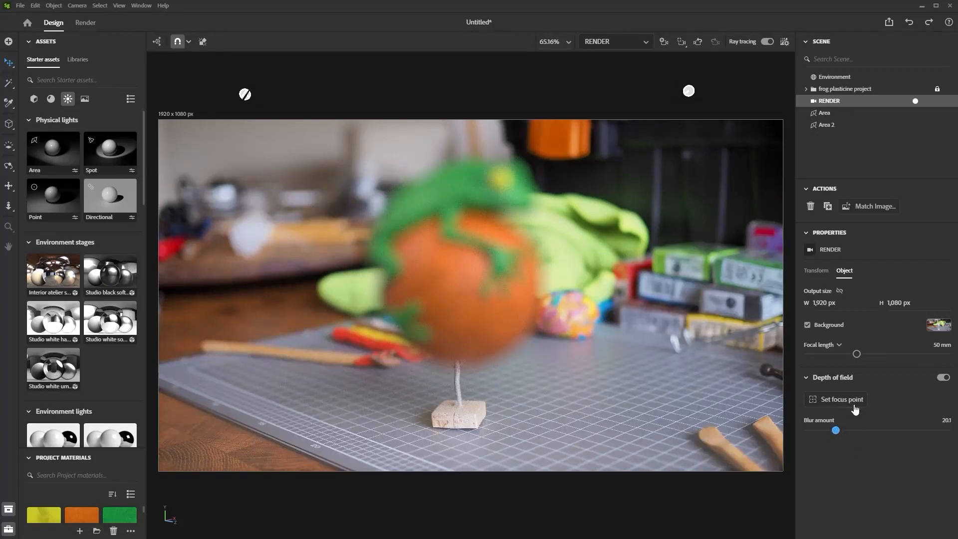
# - Set the camera's focus point on the frog's head and lower the blur amount to 8.6
pyautogui.click(838, 399)
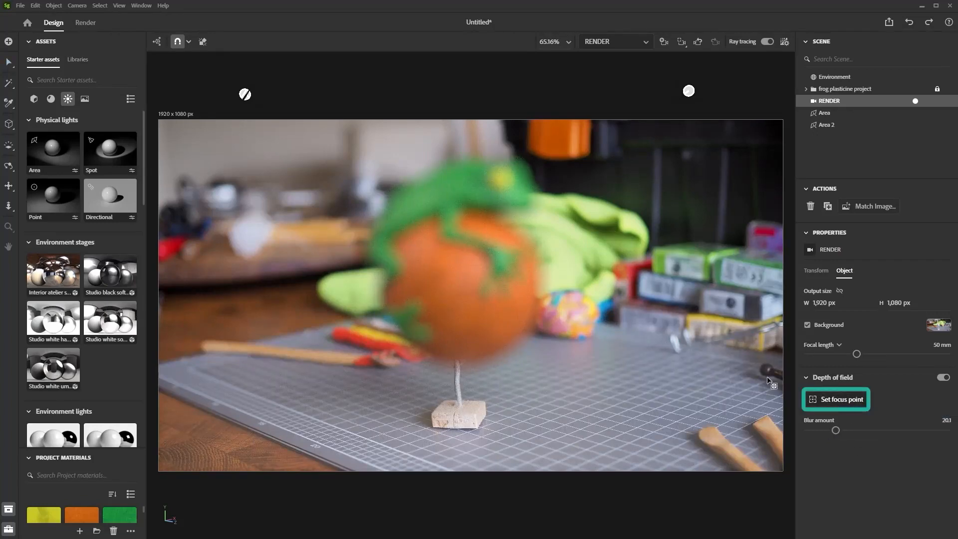
pyautogui.click(497, 185)
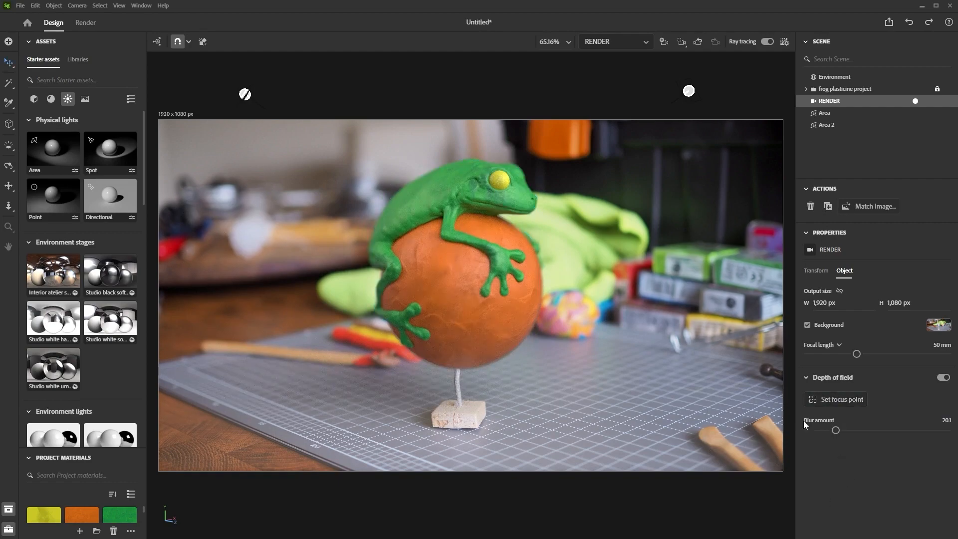
pyautogui.moveTo(830, 430); pyautogui.dragTo(818, 430)
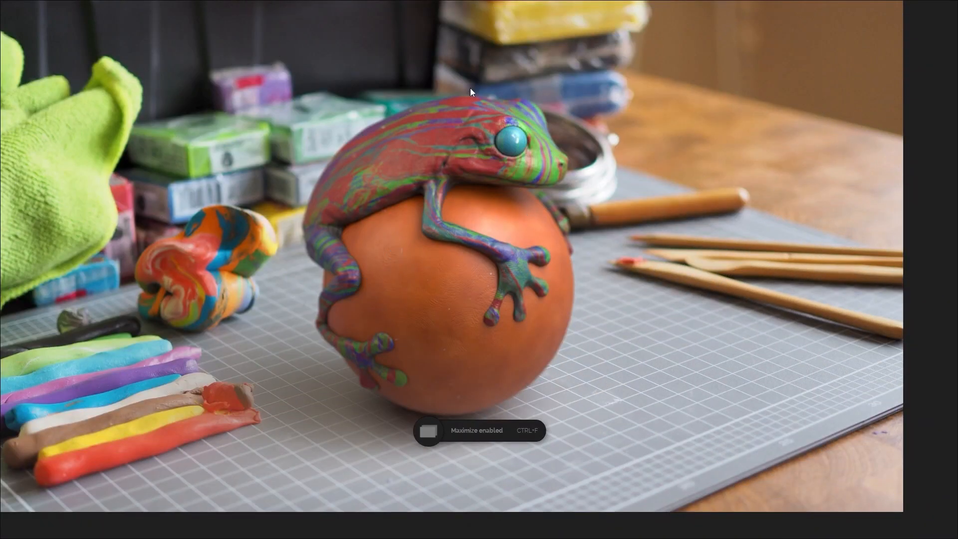
# - Examine the grey and rainbow plasticine frog images on the reference board
pyautogui.hotkey('ctrl', 'f')
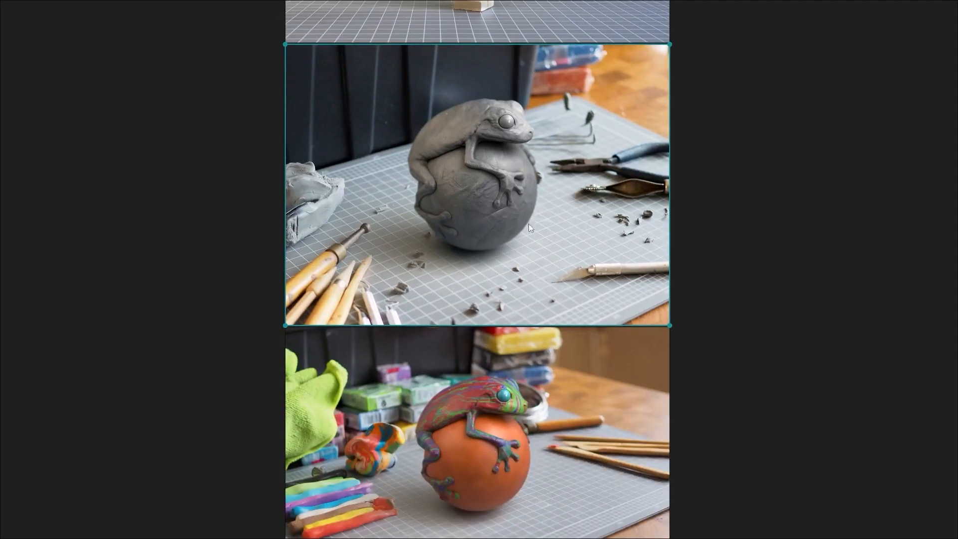
pyautogui.scroll(-2, 529, 194)
pyautogui.keyDown('ctrl'); pyautogui.scroll(3, 540, 214); pyautogui.keyUp('ctrl')
pyautogui.scroll(-3, 516, 295)
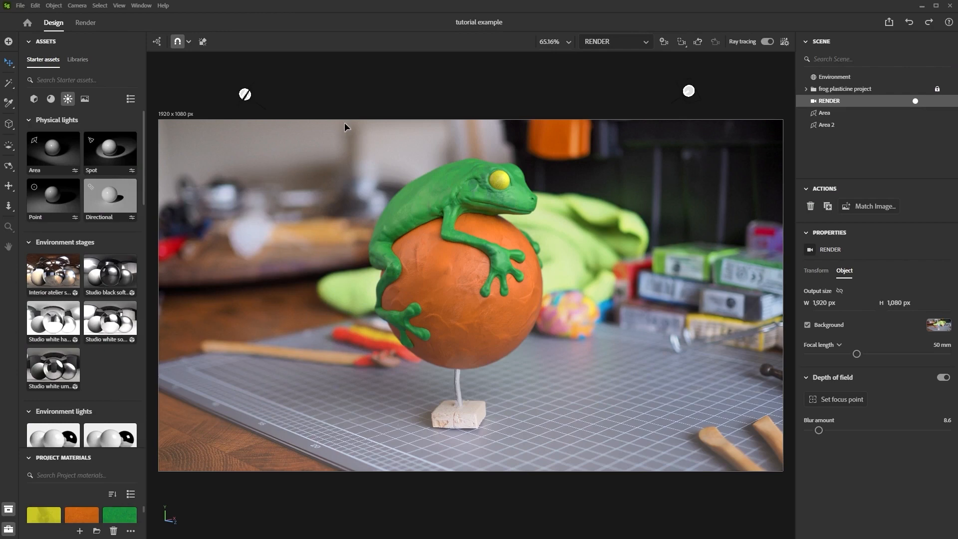
# - Open the recent scene file rainbow plasticine example.ssg
pyautogui.click(19, 6)
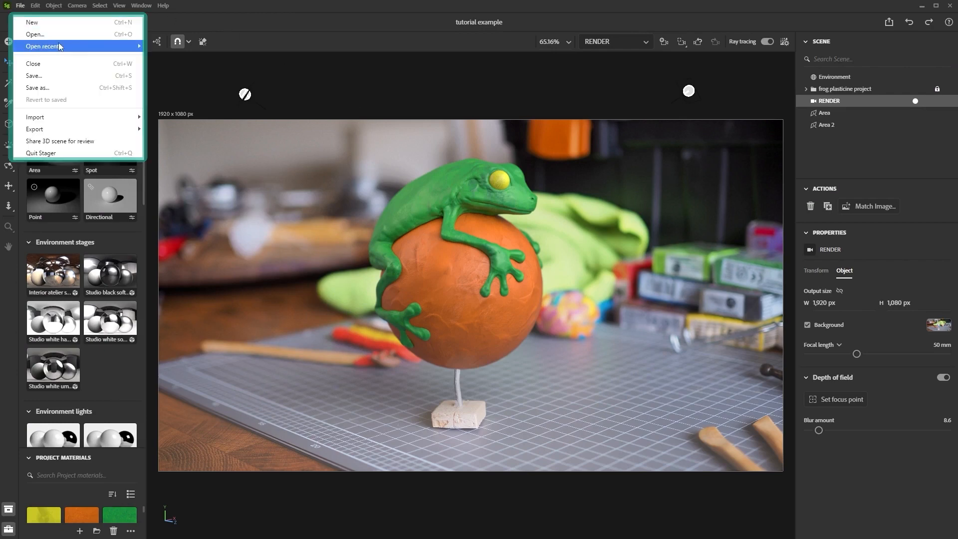
pyautogui.moveTo(83, 47)
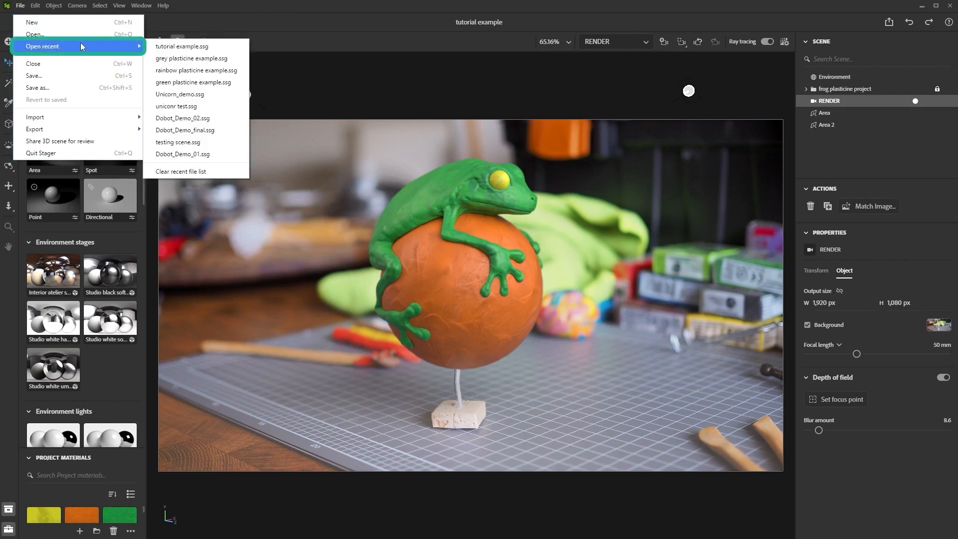
pyautogui.click(188, 71)
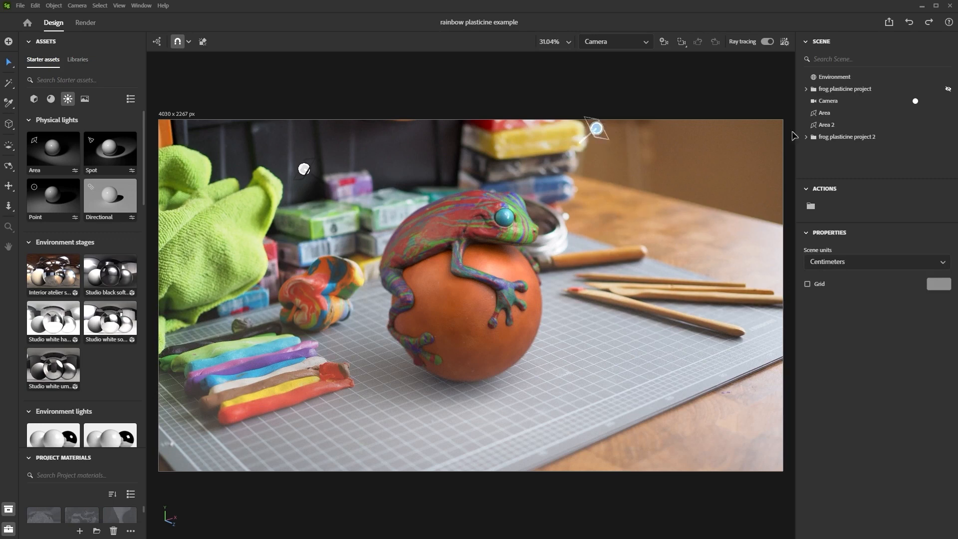
# - Review the settings of the scene's two area lights and its environment light
pyautogui.click(839, 113)
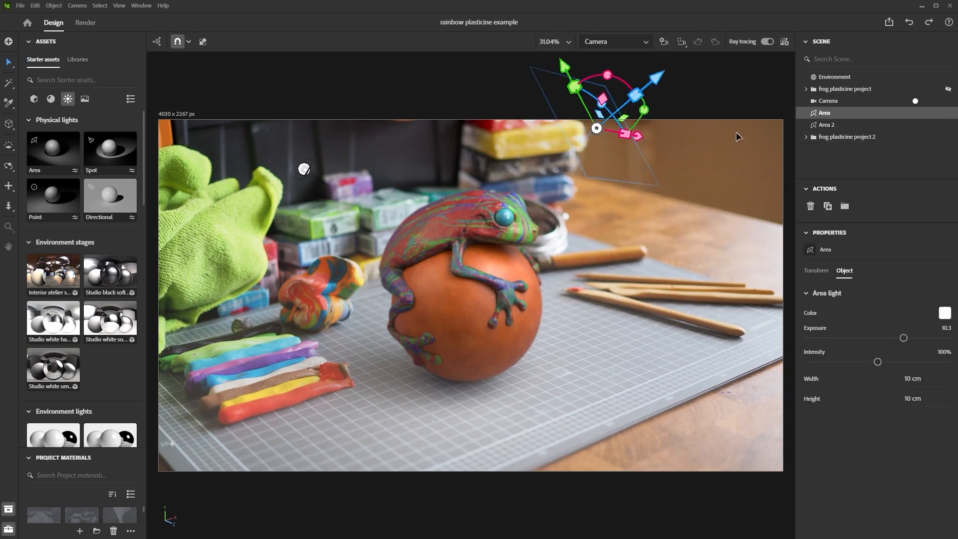
pyautogui.click(839, 124)
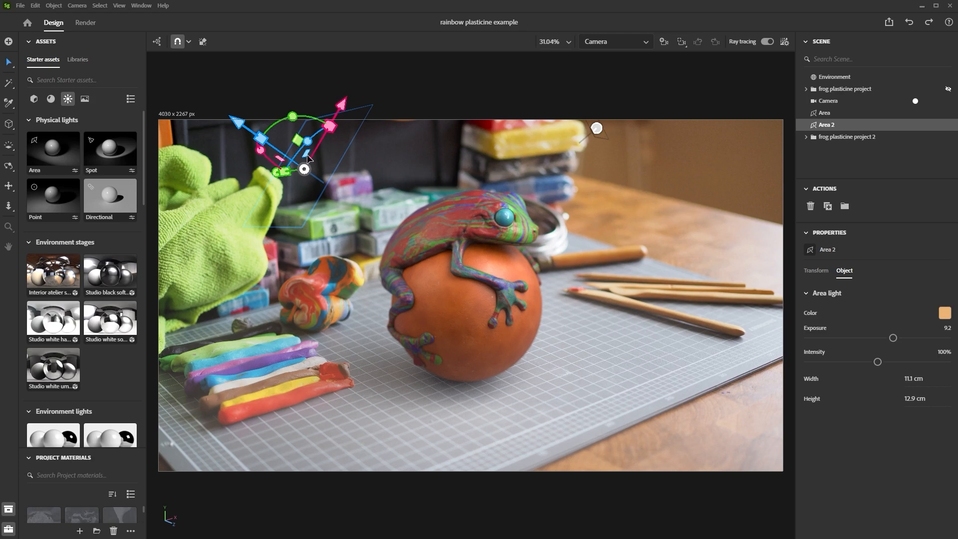
pyautogui.click(841, 76)
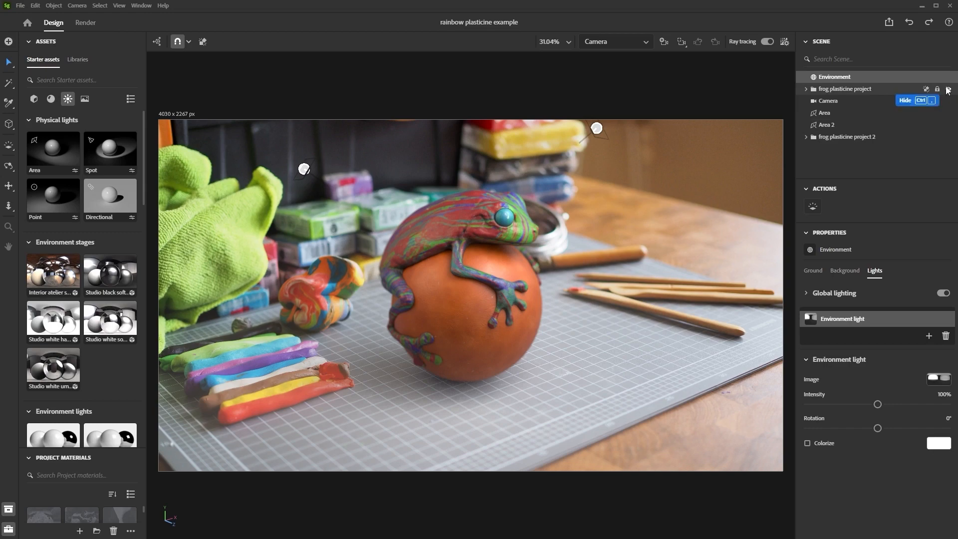
# - Toggle the visibility of the frog plasticine project and frog plasticine project 2 groups to compare the grey and rainbow frogs
pyautogui.click(948, 137)
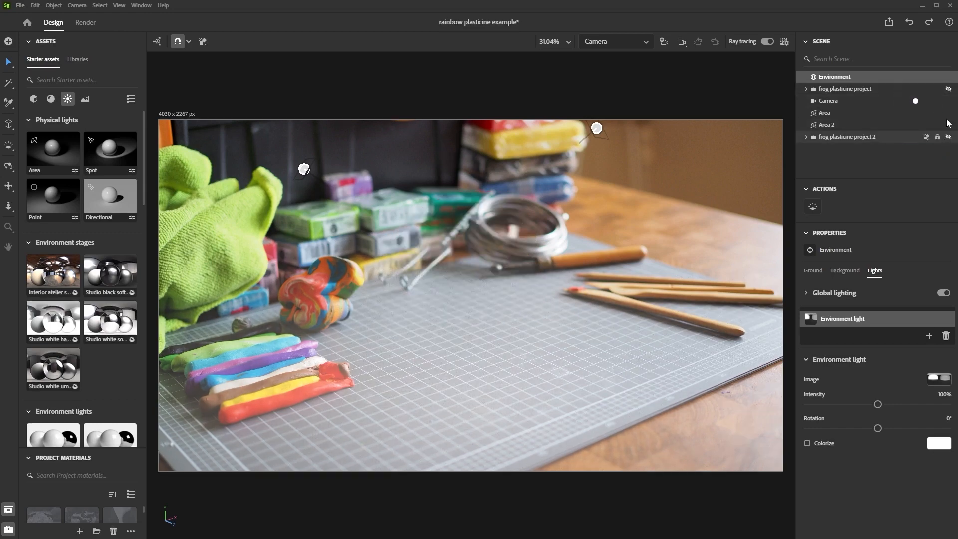
pyautogui.click(948, 89)
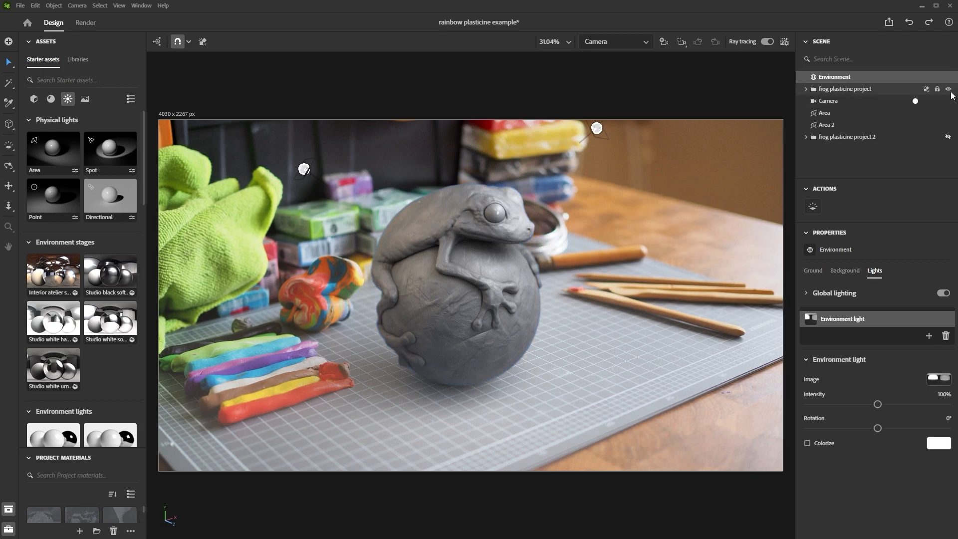
pyautogui.click(947, 89)
pyautogui.click(948, 136)
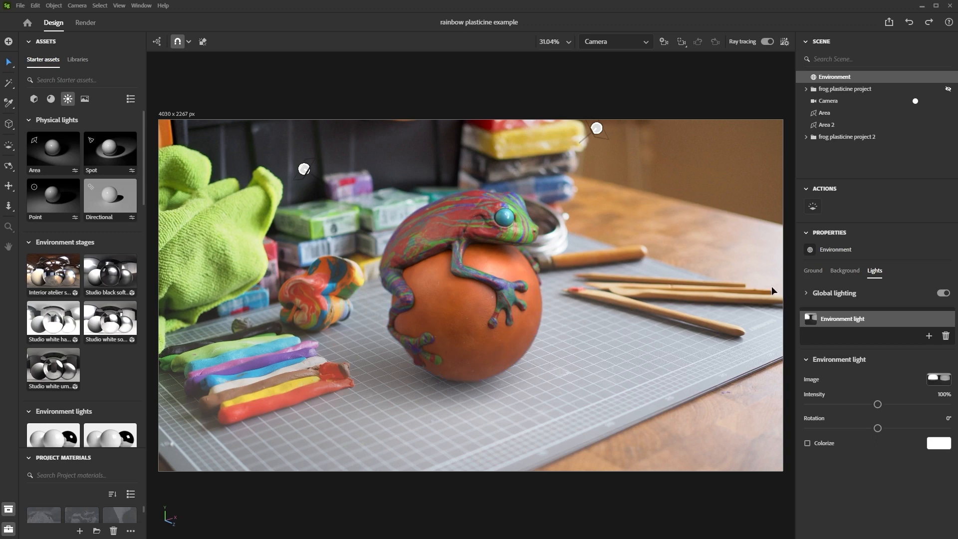
# - Set the environment ground plane's reflection opacity to 60% and its reflection roughness to 40%
pyautogui.click(813, 271)
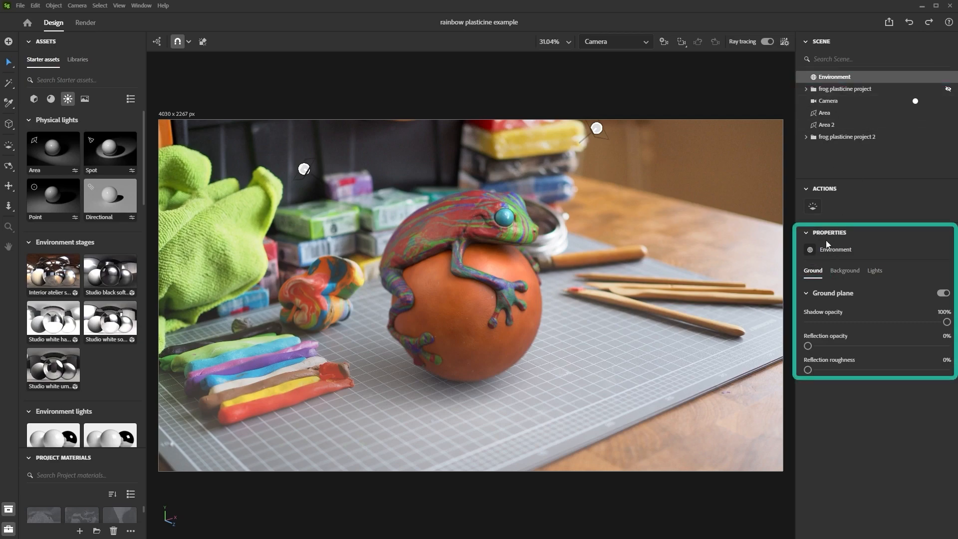
pyautogui.moveTo(807, 345); pyautogui.dragTo(954, 349)
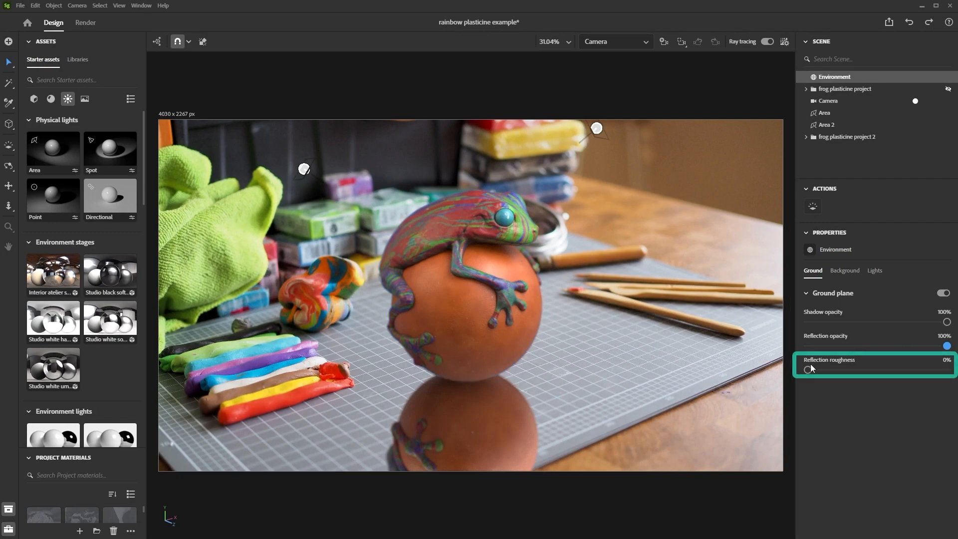
pyautogui.moveTo(808, 370); pyautogui.dragTo(872, 369)
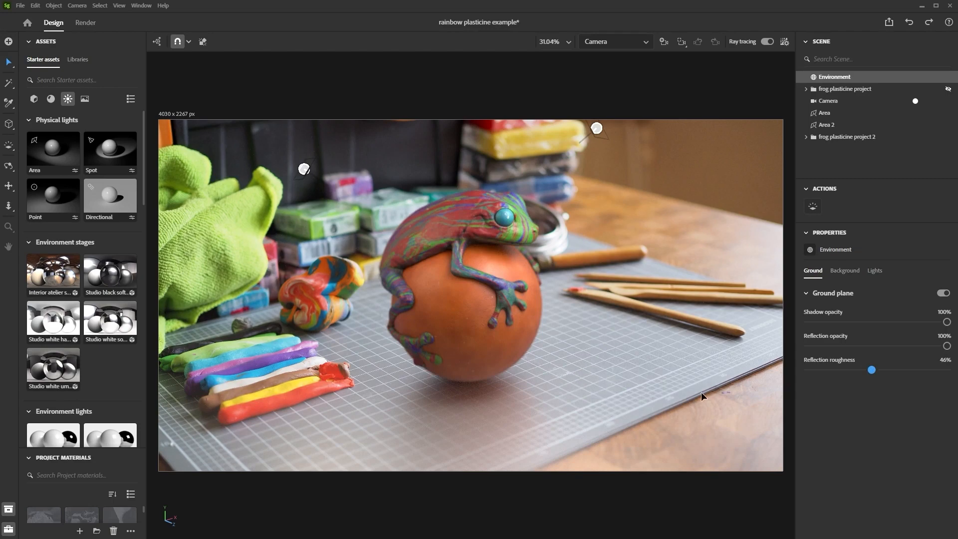
pyautogui.moveTo(871, 369)
pyautogui.mouseDown()
pyautogui.moveTo(851, 370)
pyautogui.moveTo(873, 369)
pyautogui.mouseUp()
pyautogui.moveTo(947, 345); pyautogui.dragTo(891, 345)
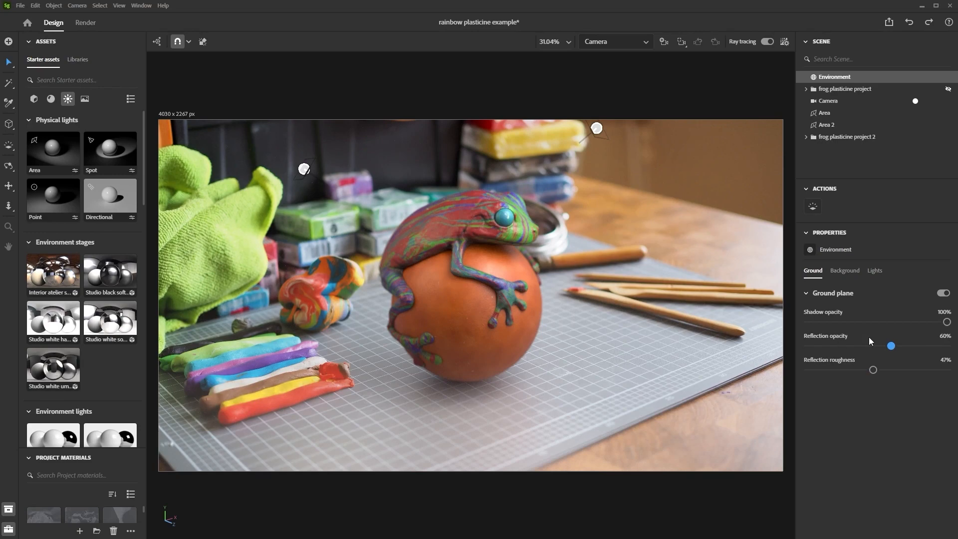
pyautogui.moveTo(860, 371)
pyautogui.mouseDown()
pyautogui.moveTo(852, 372)
pyautogui.moveTo(862, 374)
pyautogui.mouseUp()
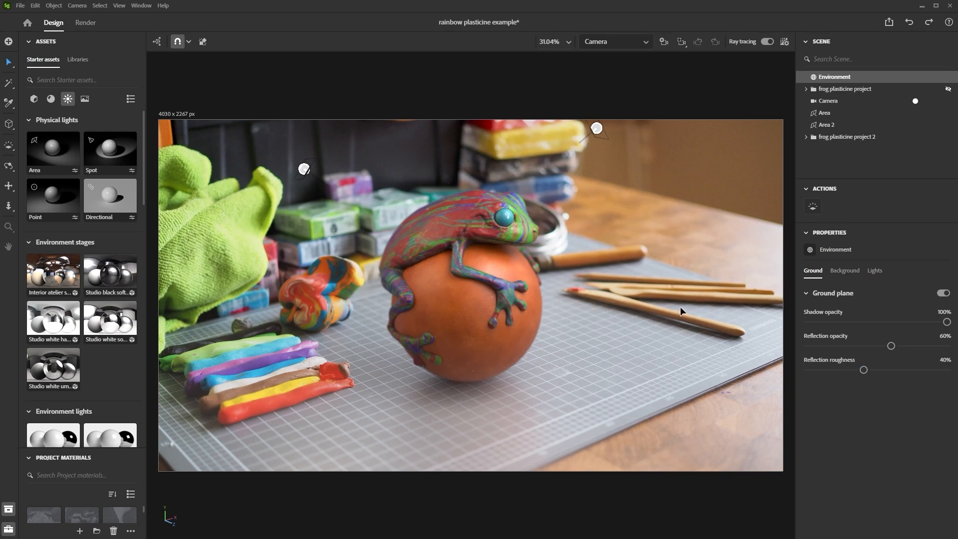
# - Open the render settings and choose the High quality preset
pyautogui.click(85, 23)
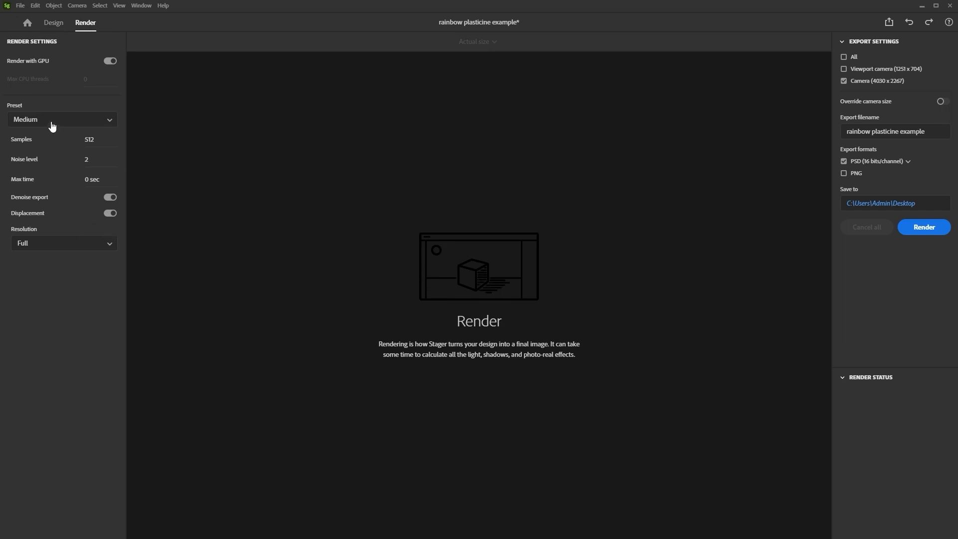
pyautogui.click(70, 120)
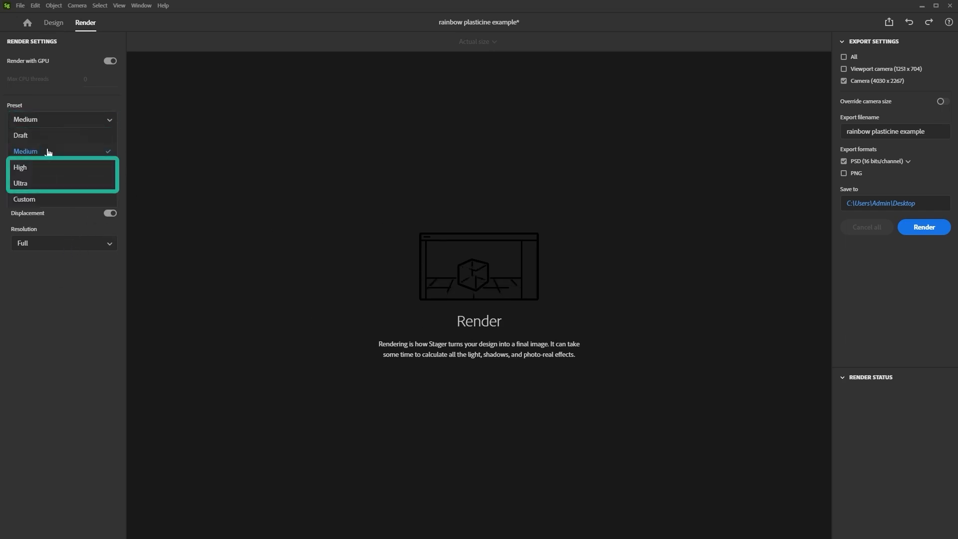
pyautogui.click(78, 123)
pyautogui.click(79, 123)
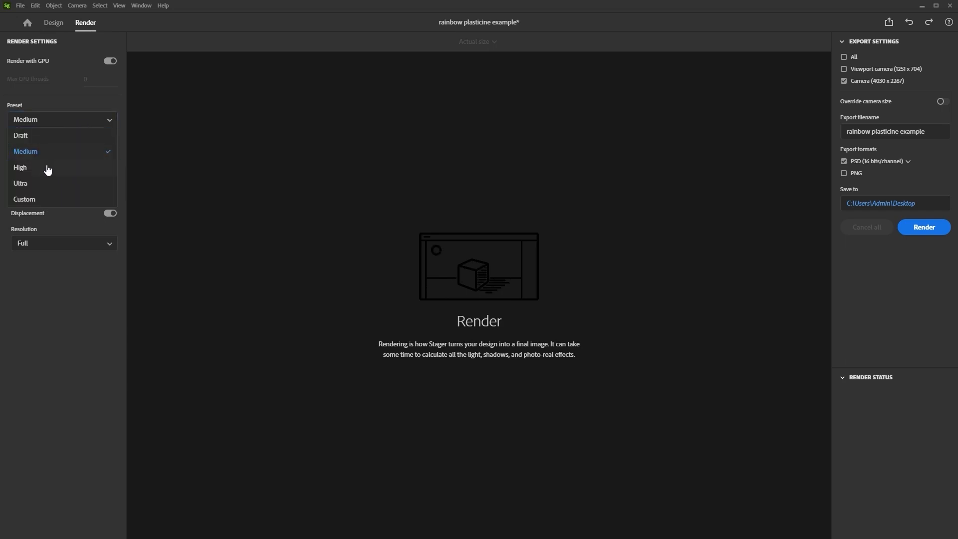
pyautogui.click(93, 121)
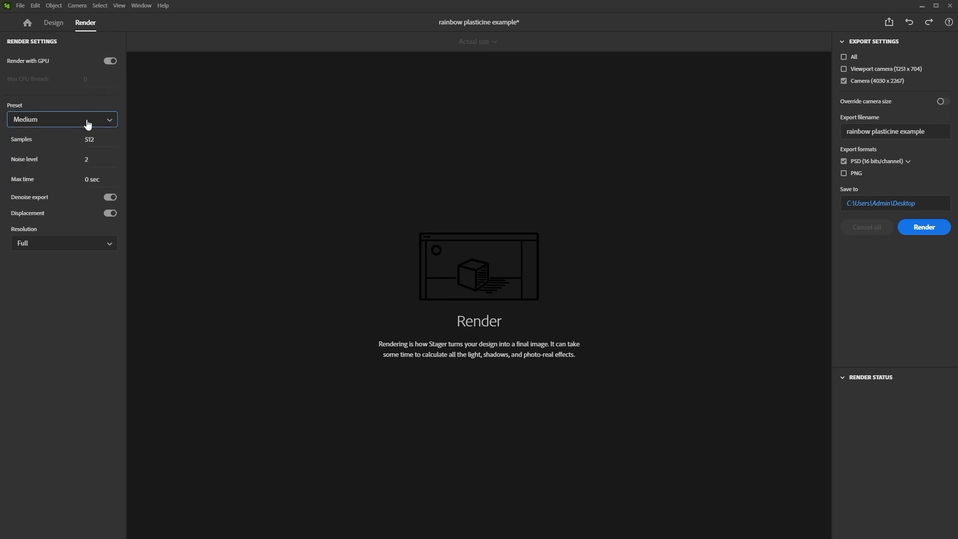
pyautogui.click(69, 128)
pyautogui.click(59, 166)
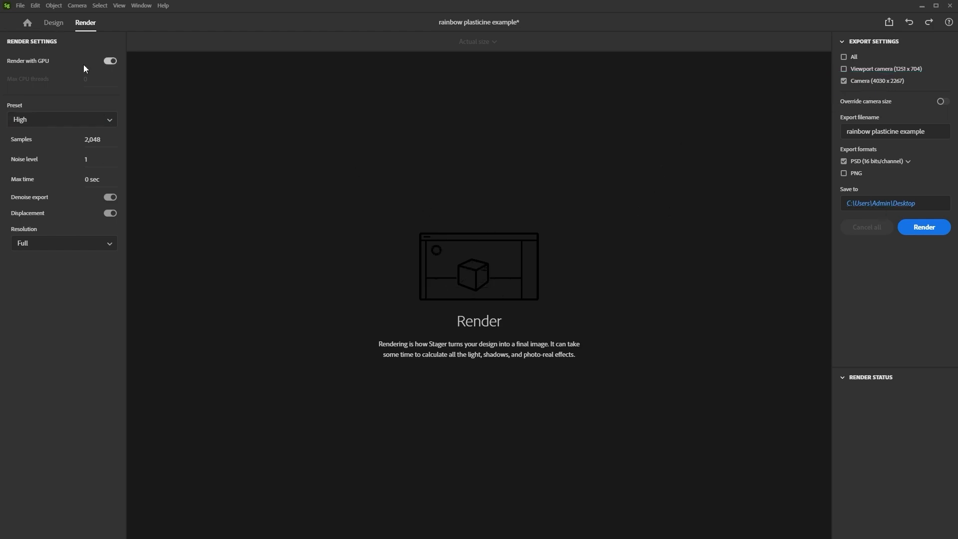
pyautogui.click(53, 23)
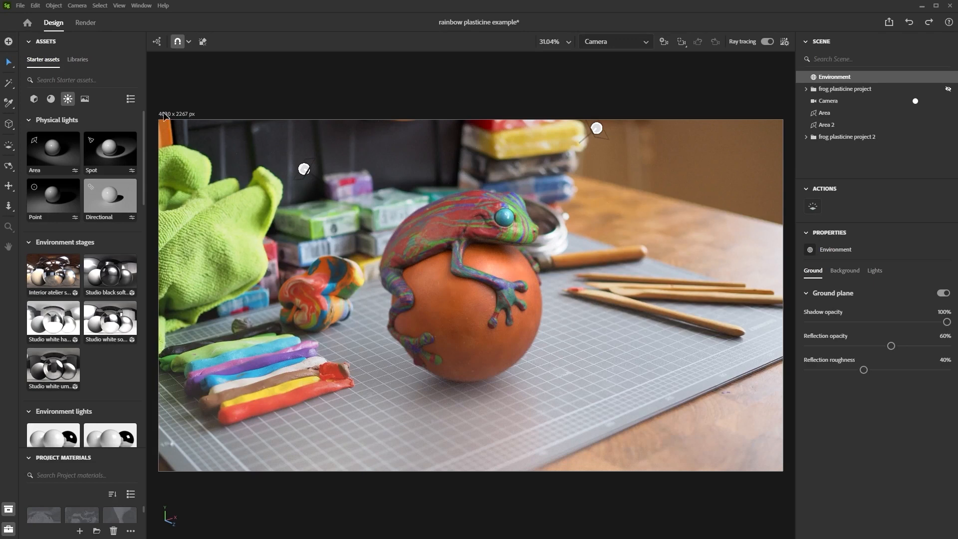
pyautogui.click(90, 23)
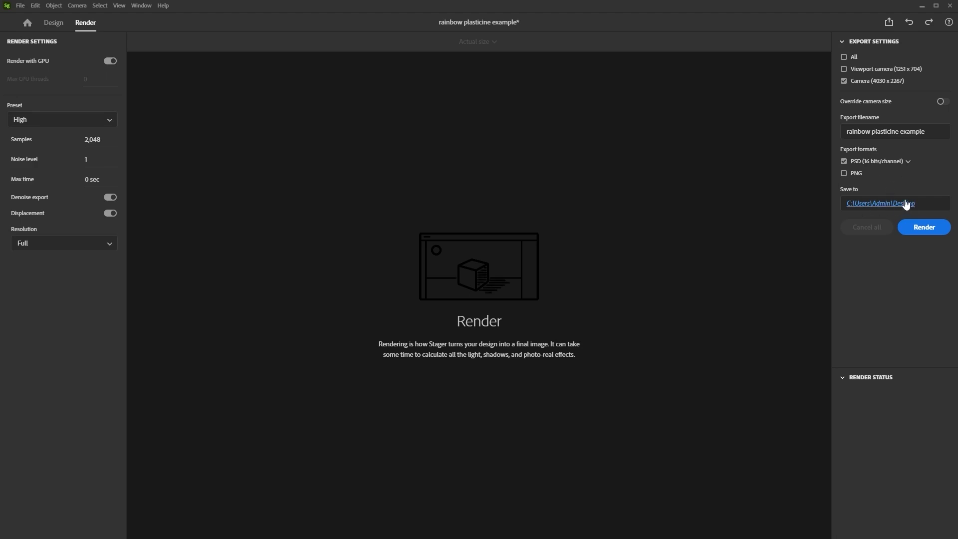
# - Review the PSD bit-depth options for the render export, leaving the format at 16 bits/channel
pyautogui.click(907, 161)
pyautogui.click(866, 172)
# - Add a second camera to the scene, orbit it to face the frog from the front, and switch between both cameras to compare their views
pyautogui.click(55, 24)
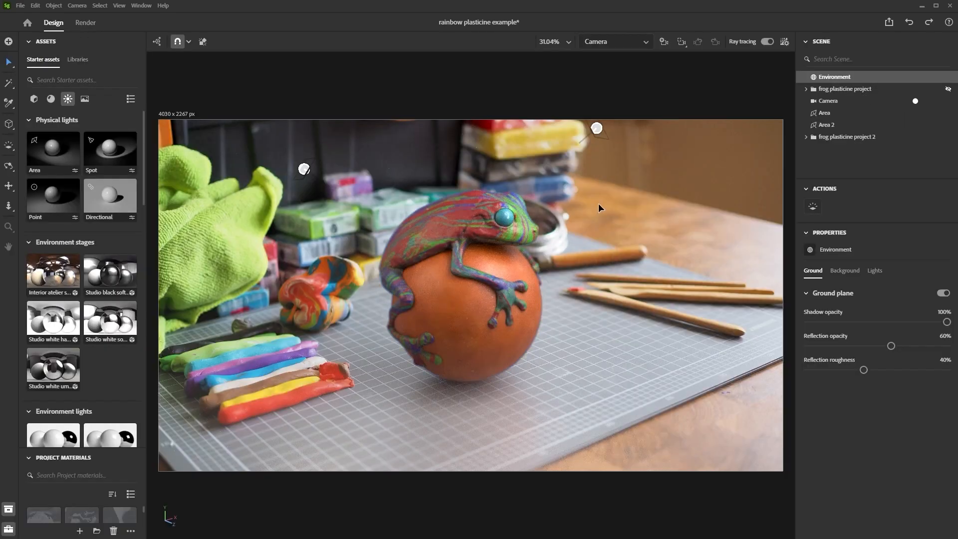
pyautogui.click(663, 41)
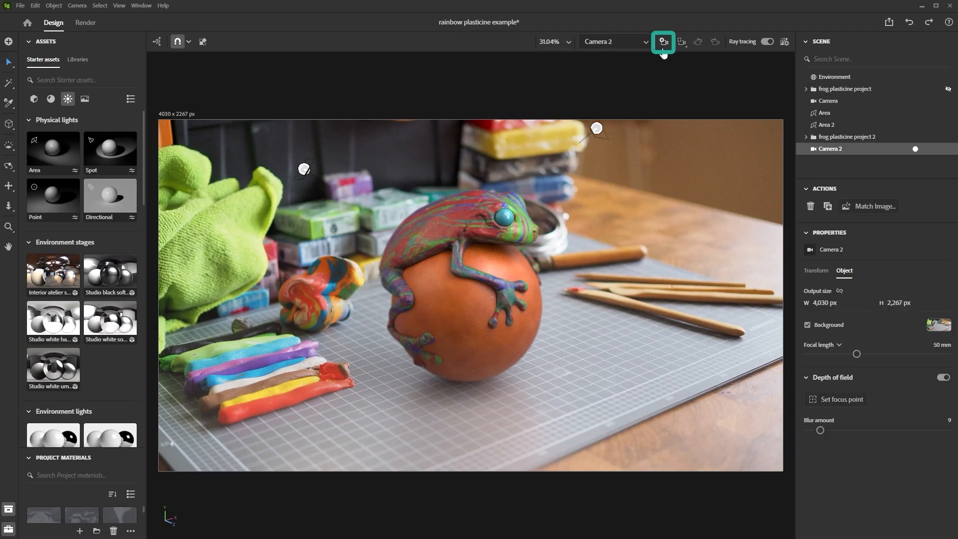
pyautogui.moveTo(668, 208); pyautogui.dragTo(500, 265, button='right')
pyautogui.hotkey('ctrl', 'z')
pyautogui.hotkey('ctrl', 'shift', 'z')
pyautogui.hotkey('ctrl', 'z')
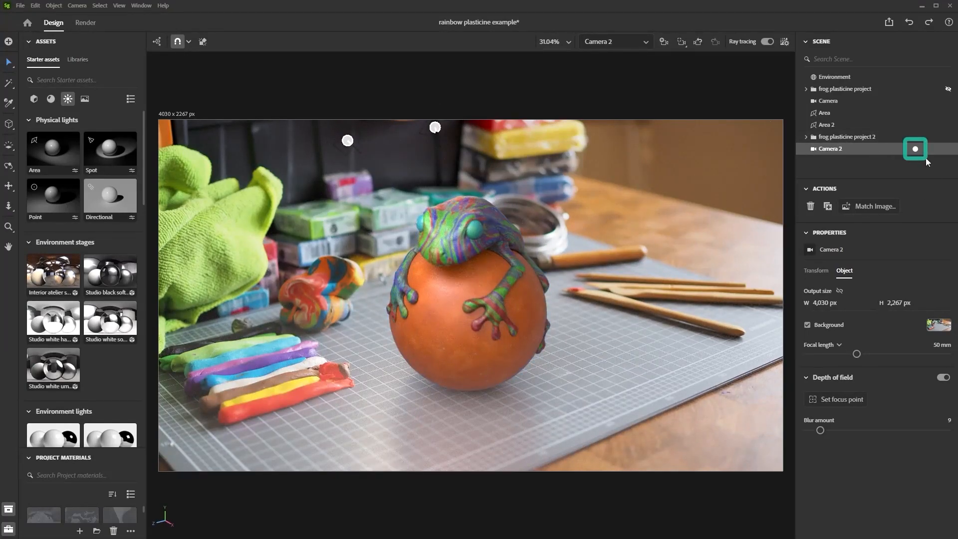
pyautogui.click(915, 103)
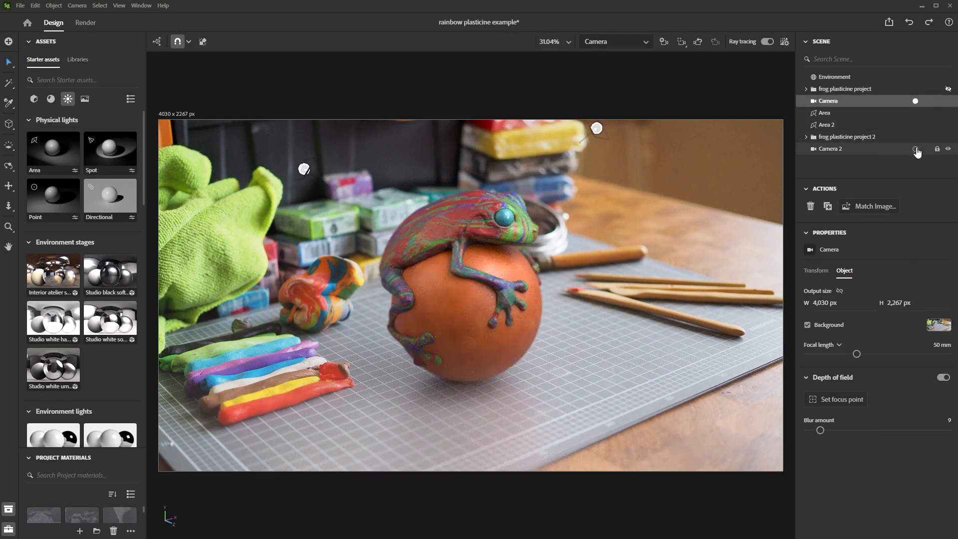
pyautogui.click(915, 150)
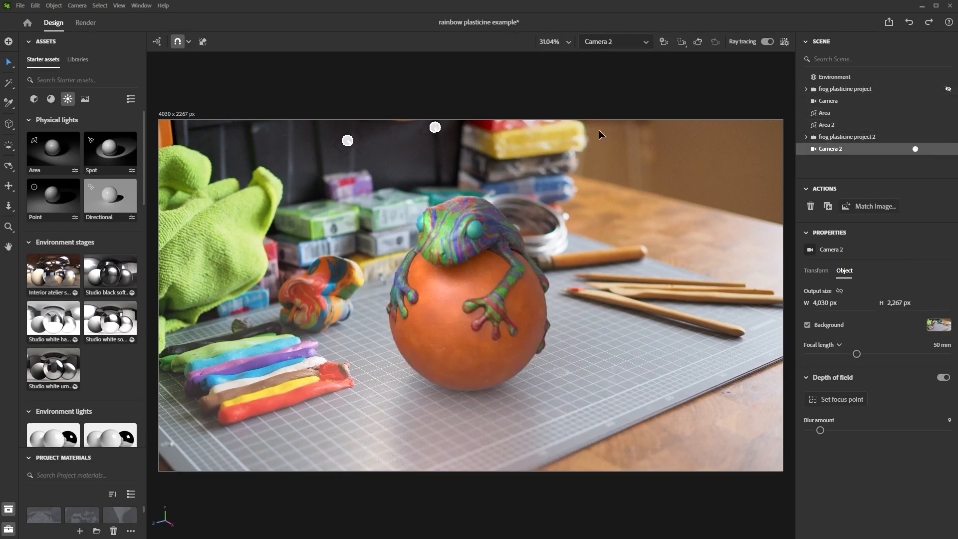
# - Return to the render setup and include both Camera and Camera 2 in the export
pyautogui.click(87, 23)
pyautogui.click(856, 81)
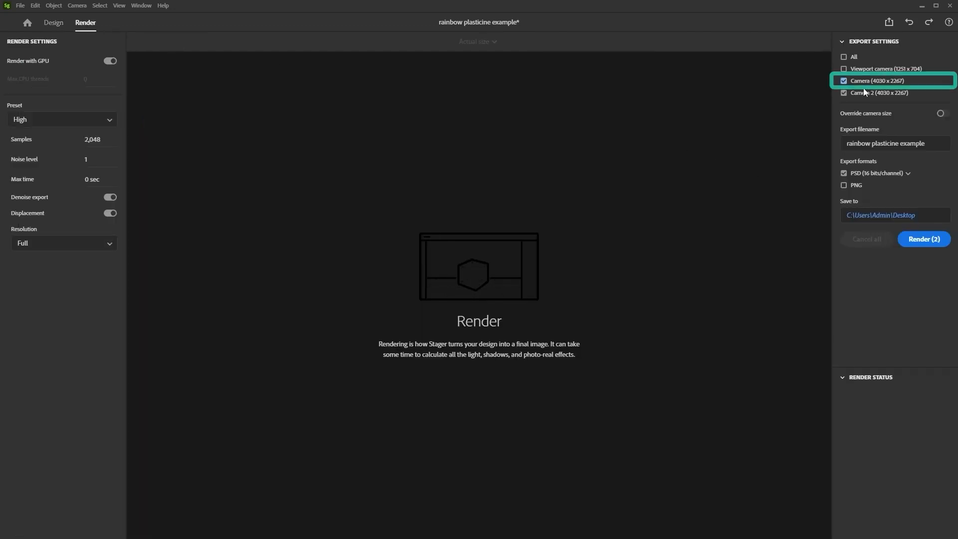